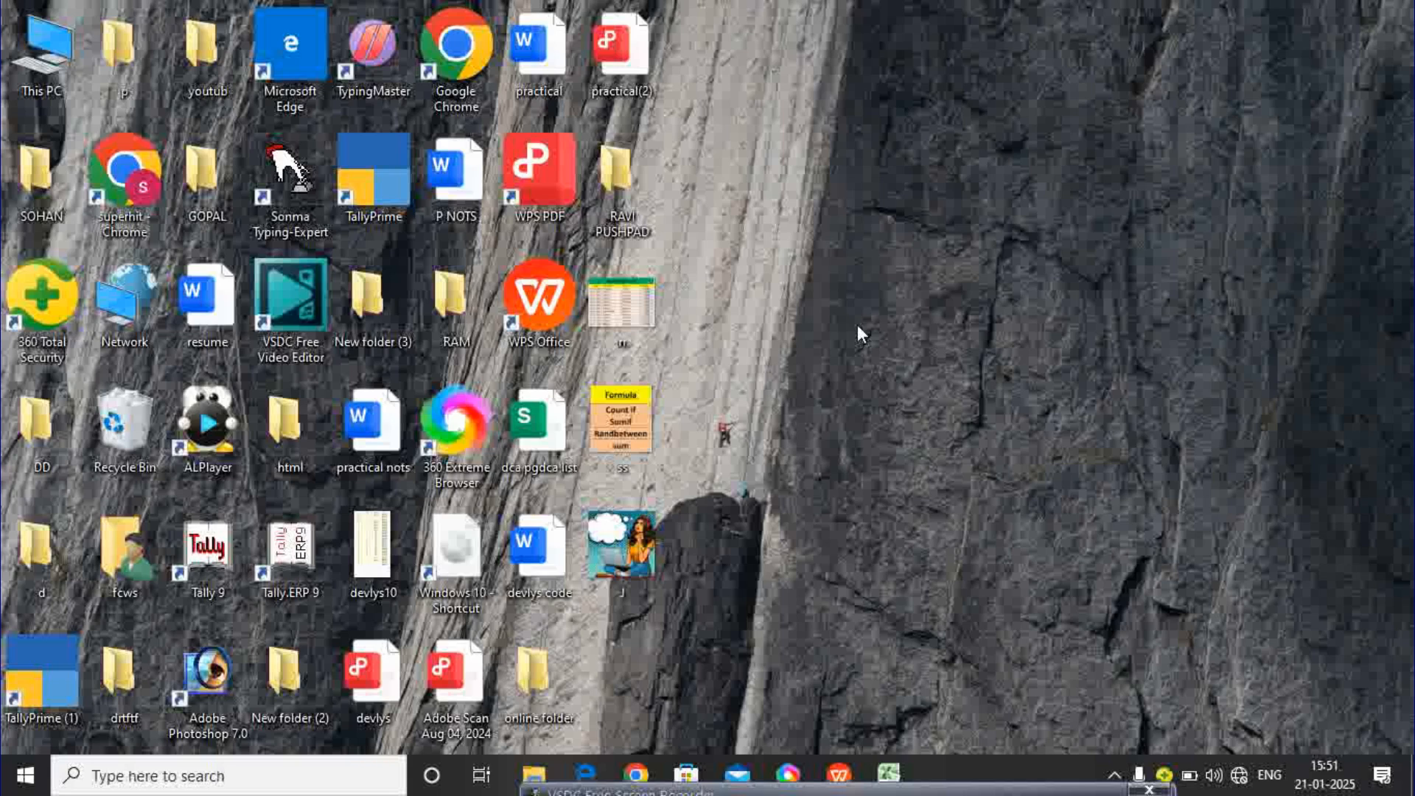
# - Enter the headers Name, Address and POST in A1:C1
pyautogui.click(906, 770)
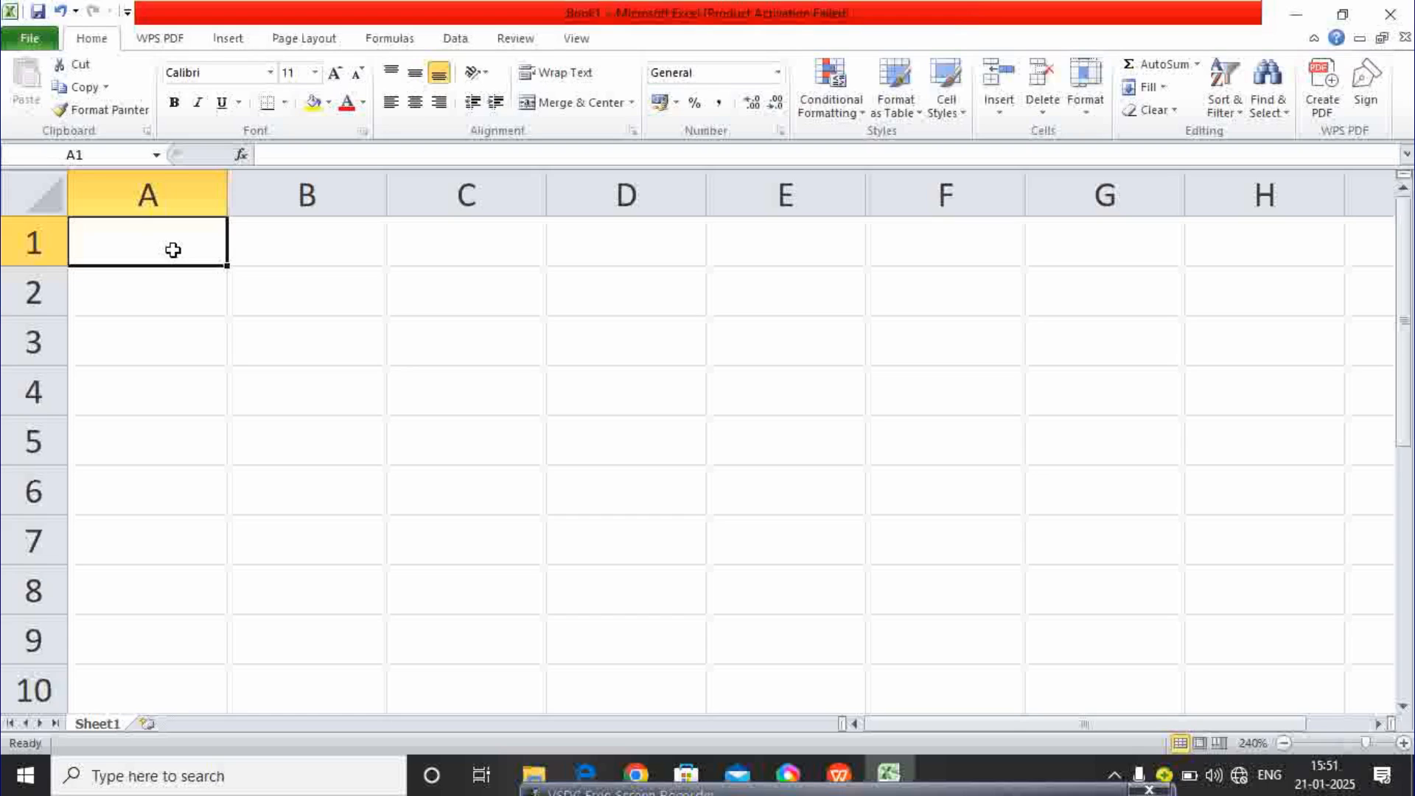
pyautogui.write('n')
pyautogui.press('BackSpace')
pyautogui.write('Name')
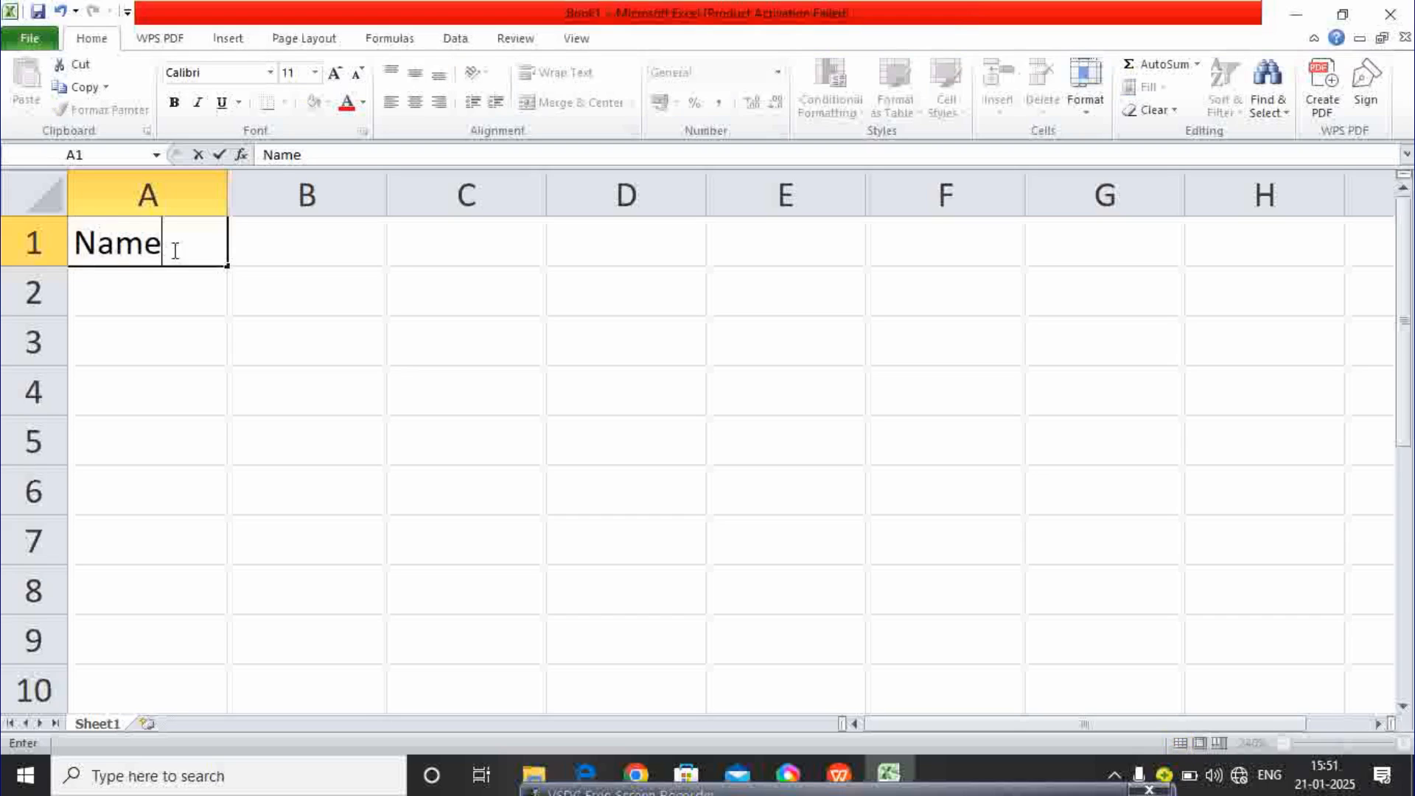
pyautogui.press('Tab')
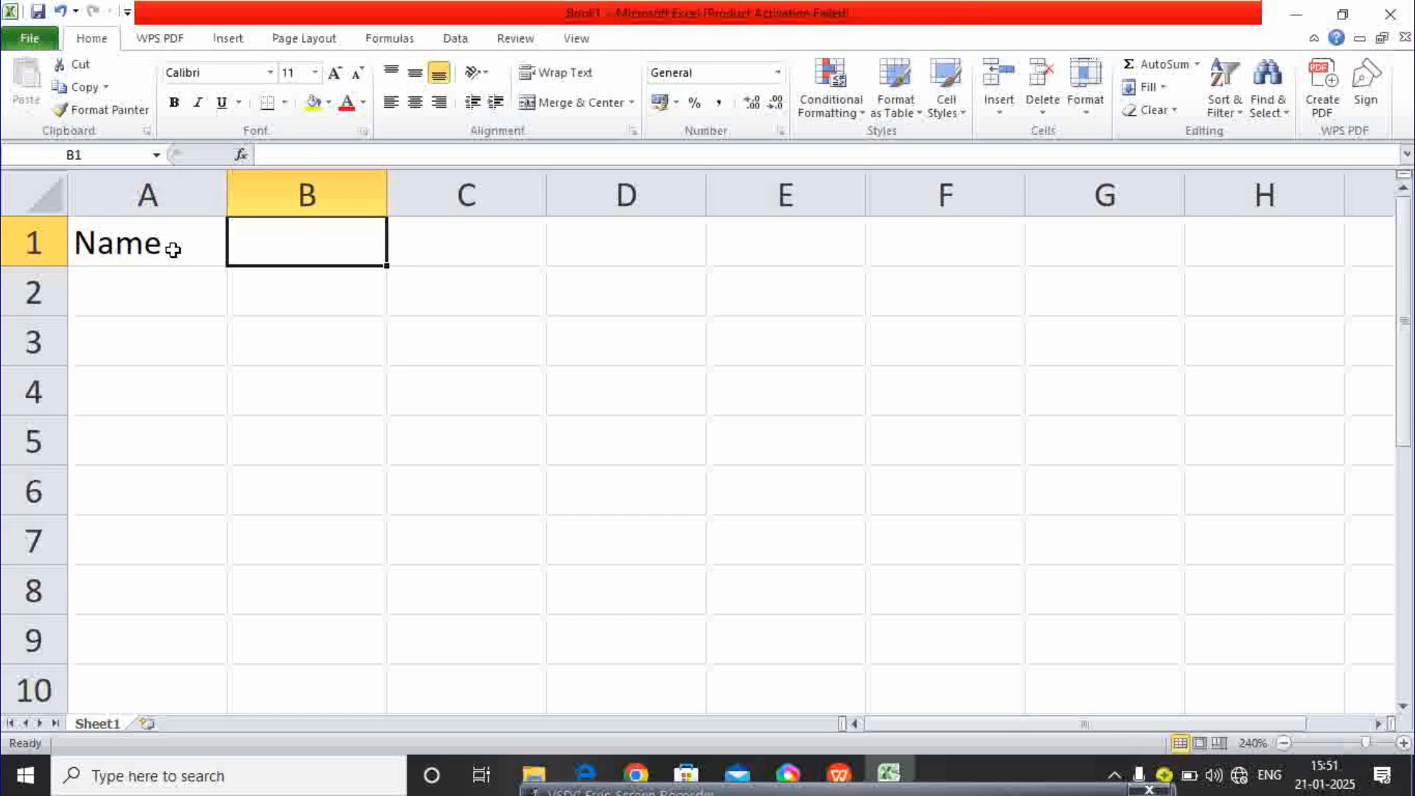
pyautogui.write('Lo')
pyautogui.press('BackSpace')
pyautogui.press('BackSpace')
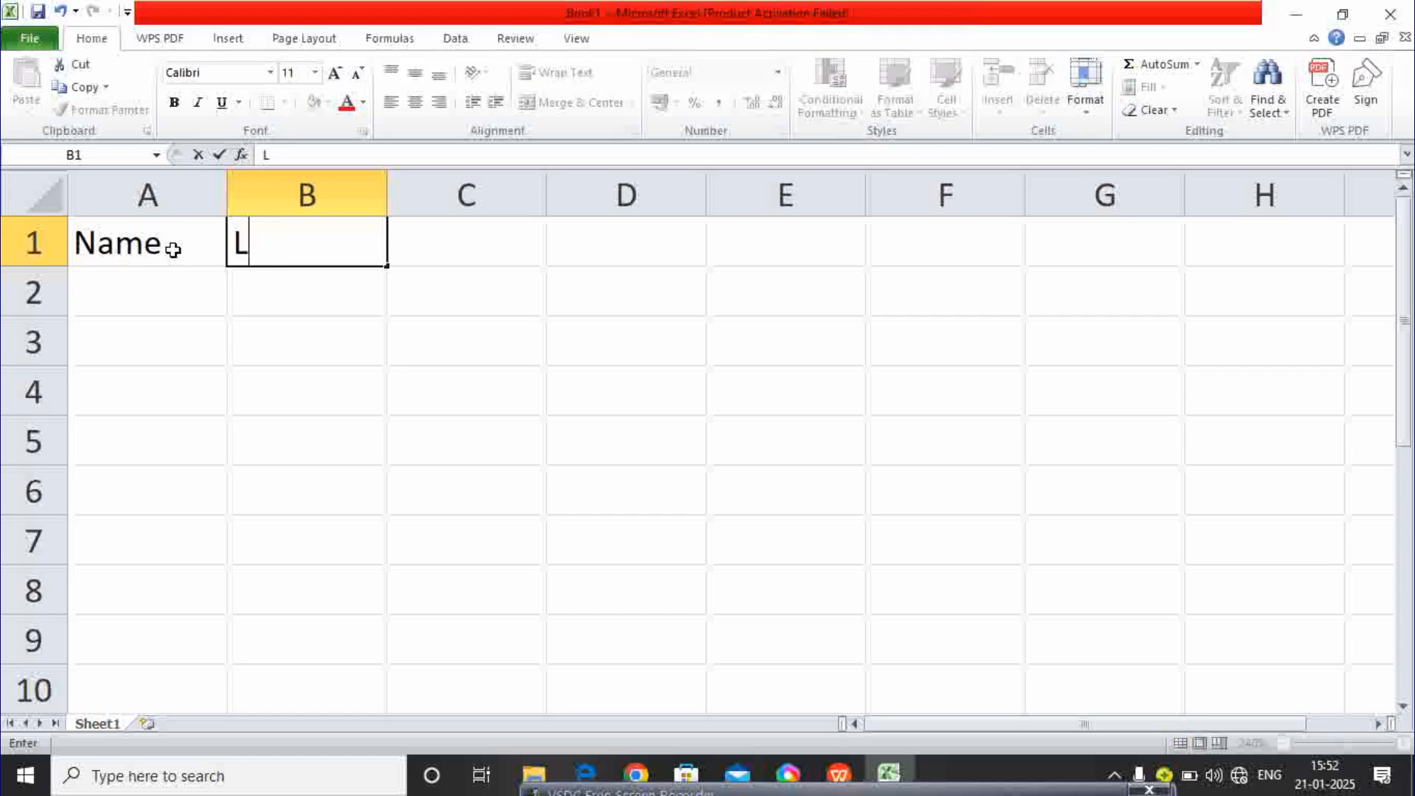
pyautogui.write('Ad')
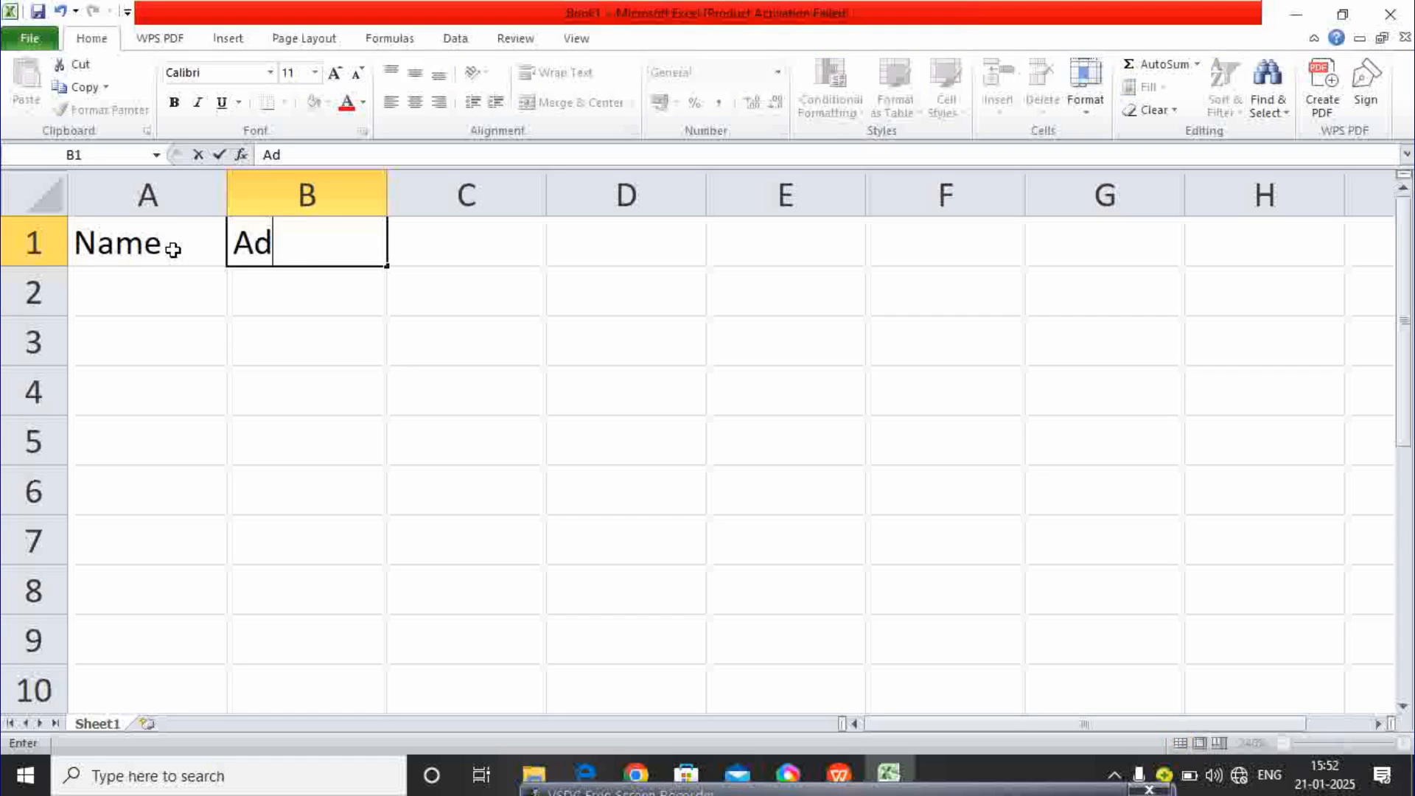
pyautogui.write('dress')
pyautogui.press('Tab')
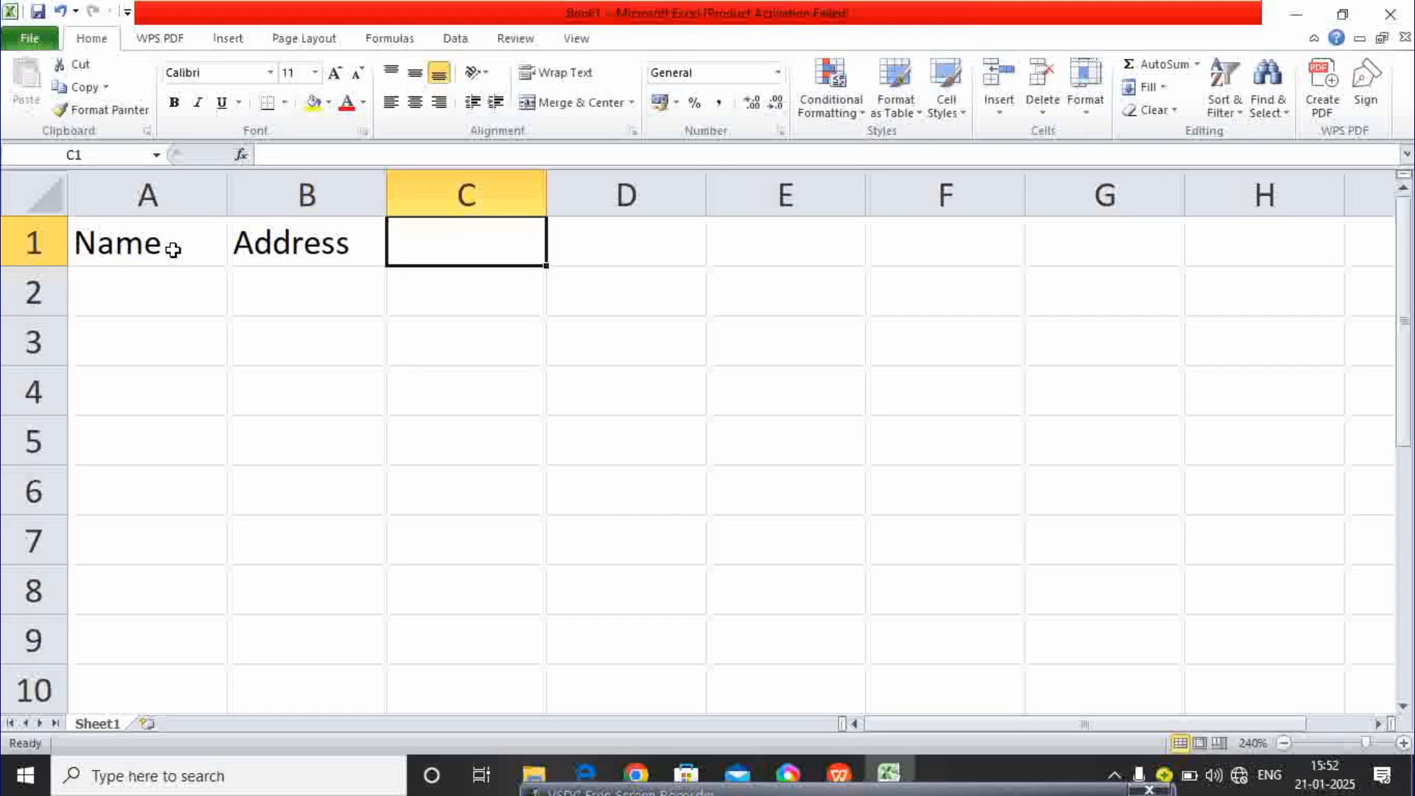
pyautogui.write('POST')
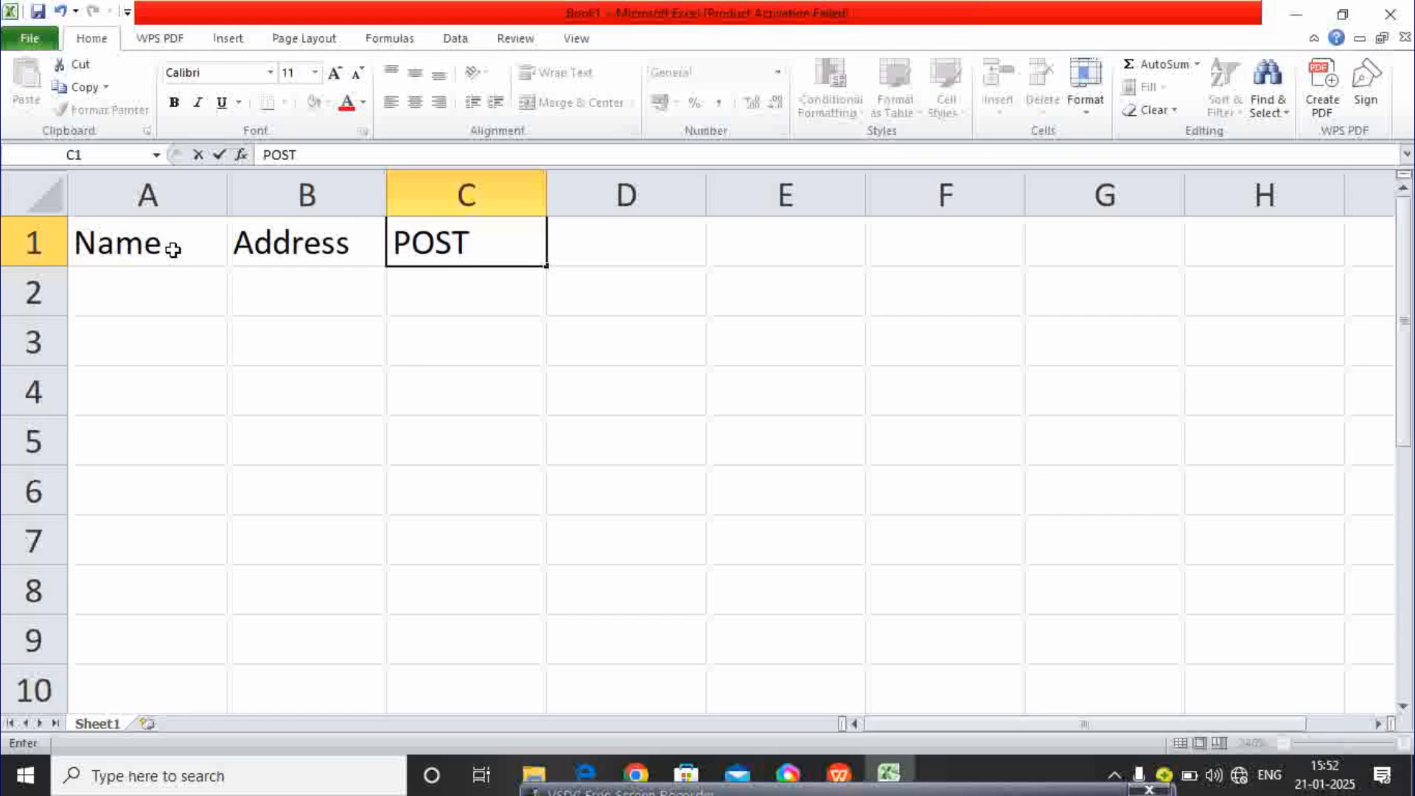
pyautogui.press('Tab')
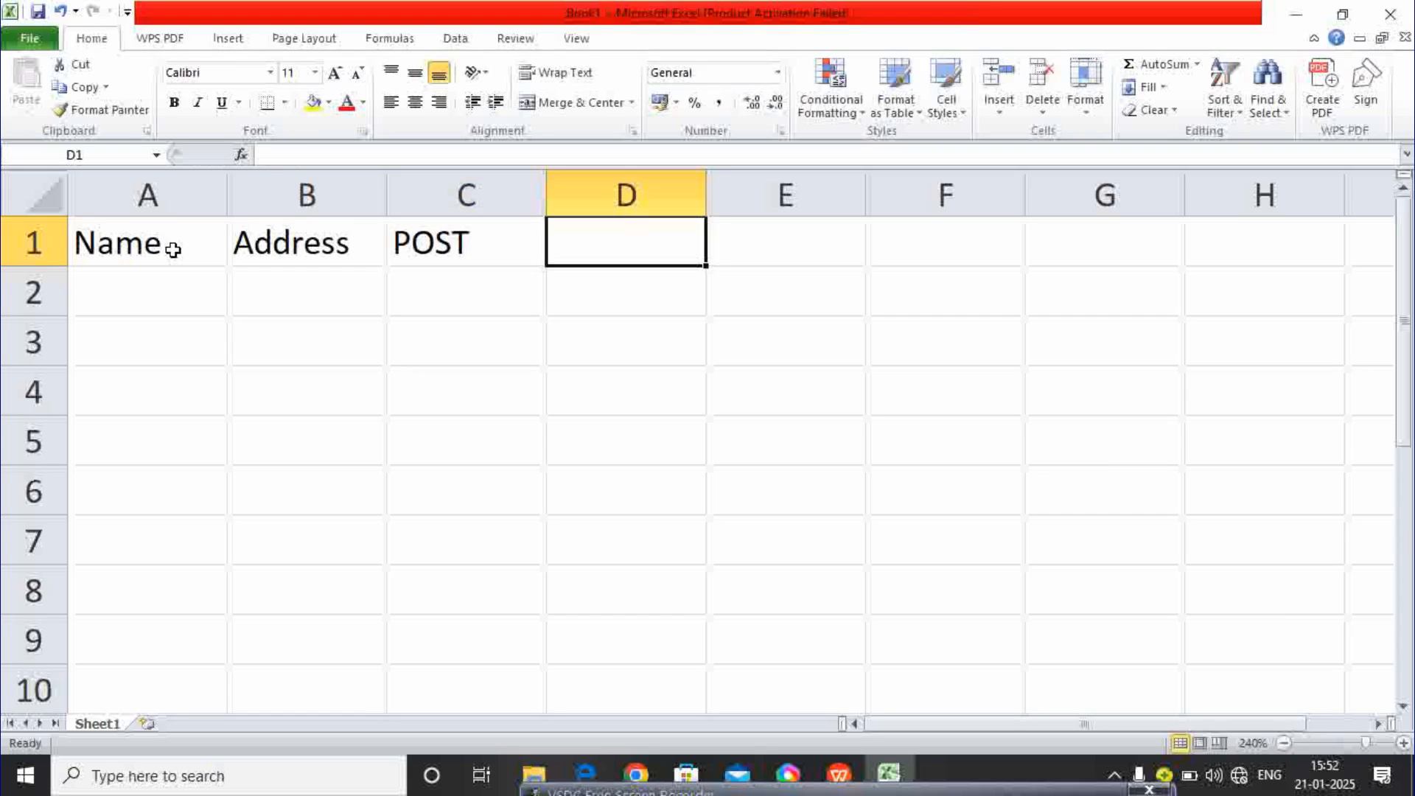
# - Add the headers Basicpay, D.A, H.R, Bonus and Salary in D1:H1
pyautogui.write('b')
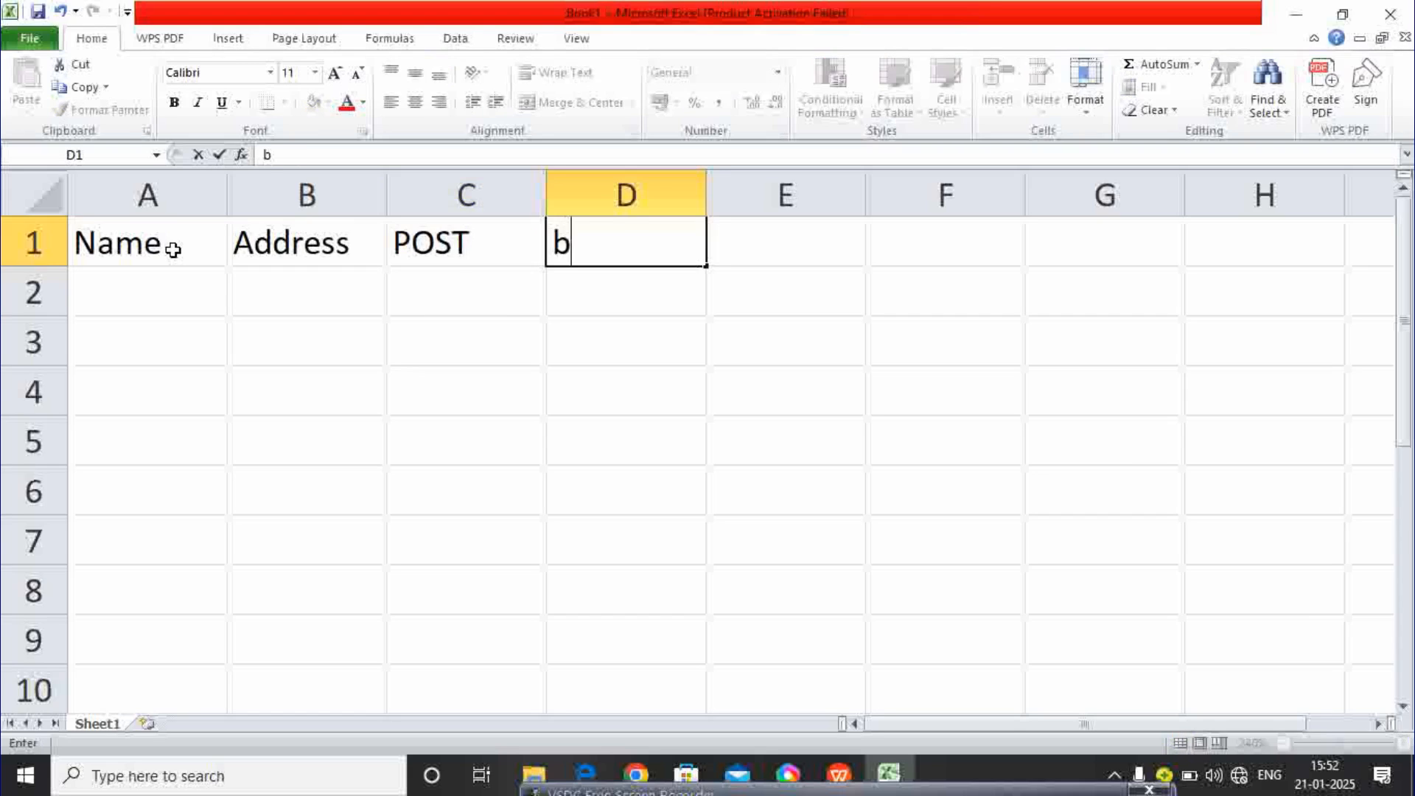
pyautogui.press('BackSpace')
pyautogui.write('Basicpay')
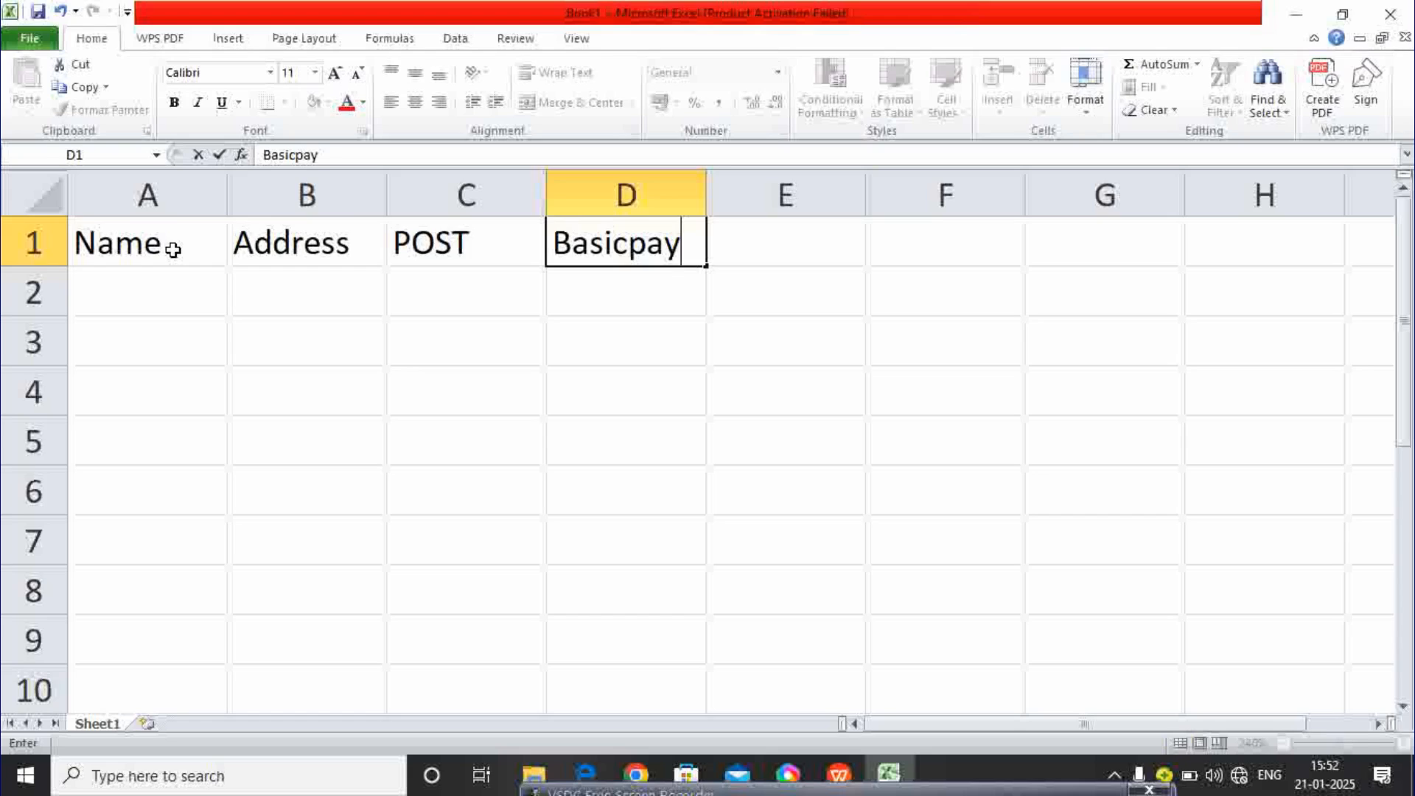
pyautogui.press('Tab')
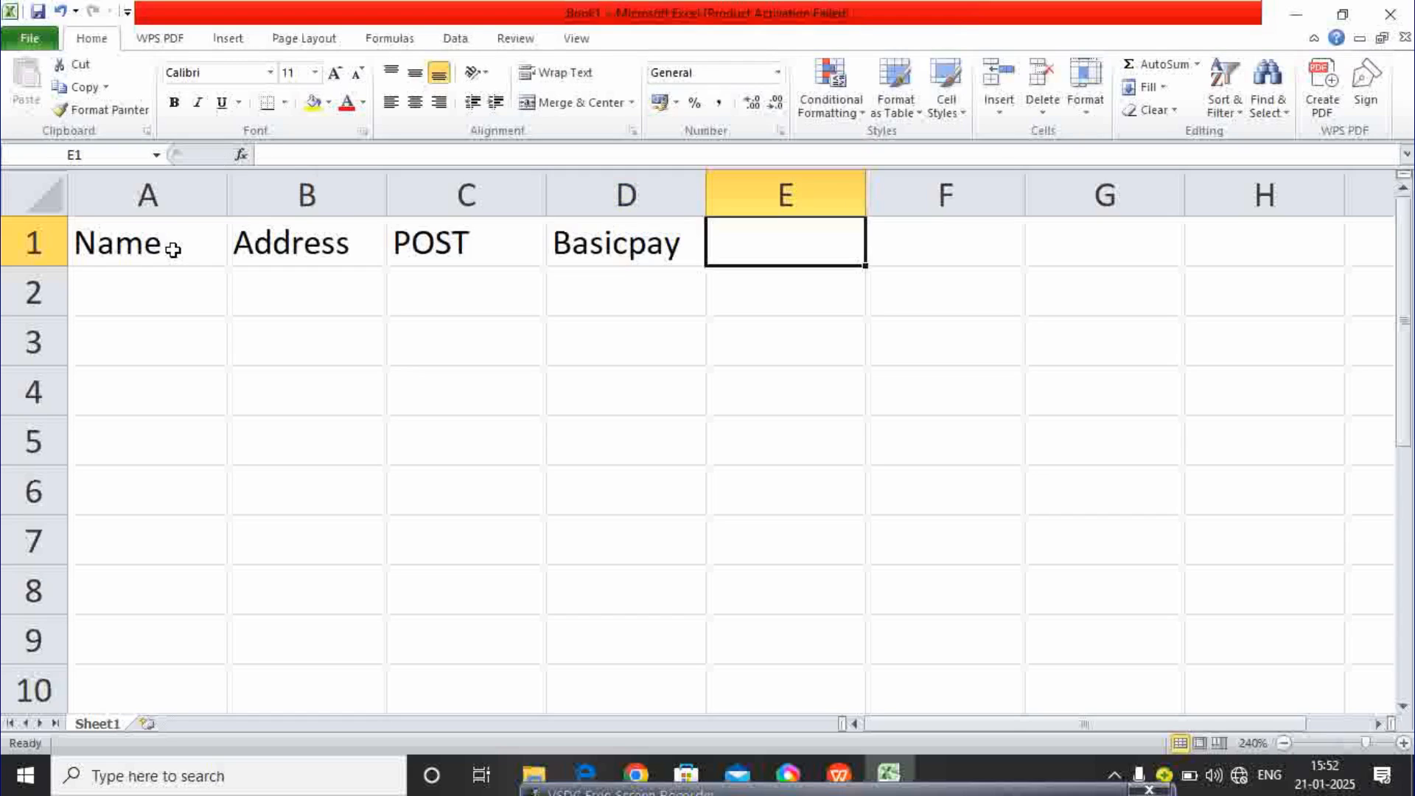
pyautogui.write('D.a')
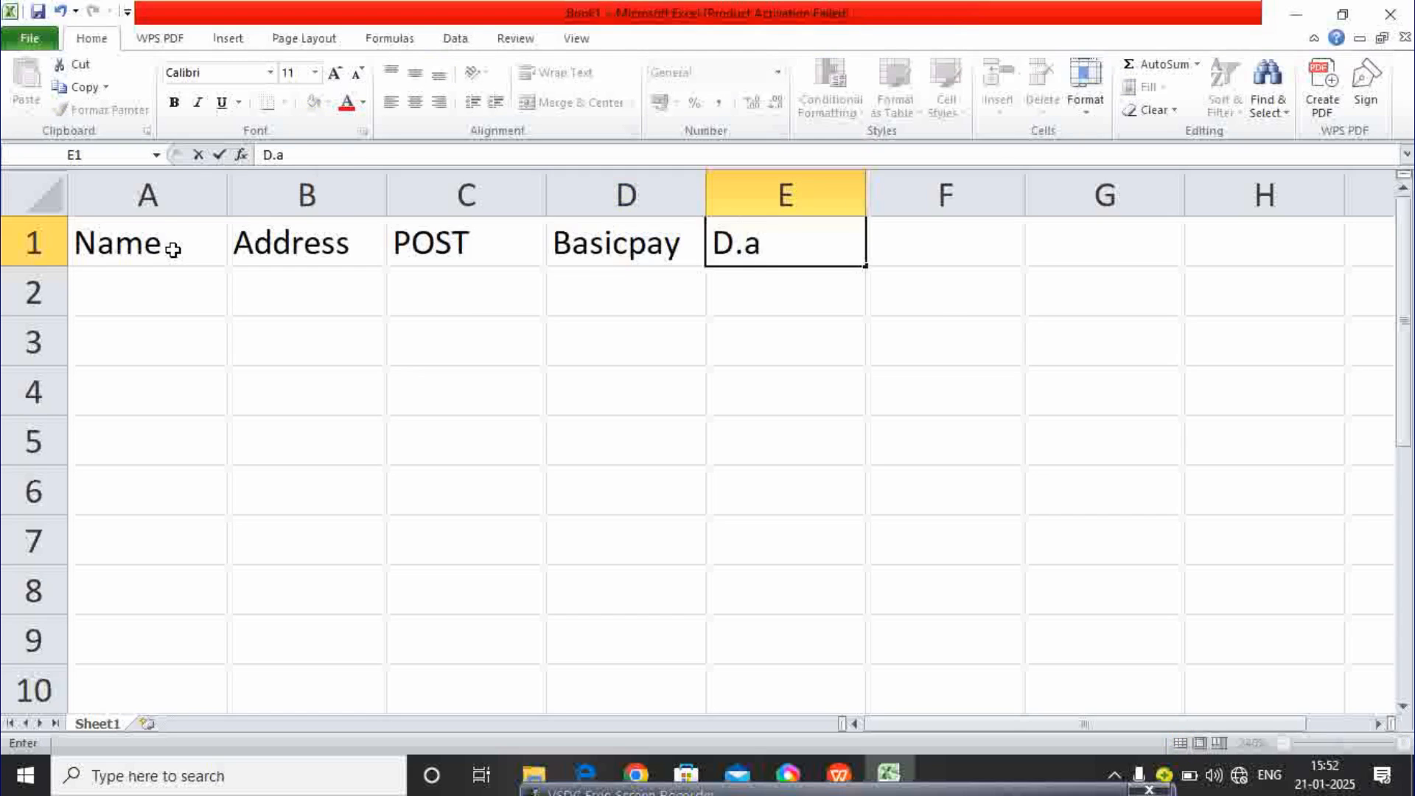
pyautogui.press('BackSpace')
pyautogui.write('A')
pyautogui.press('Tab')
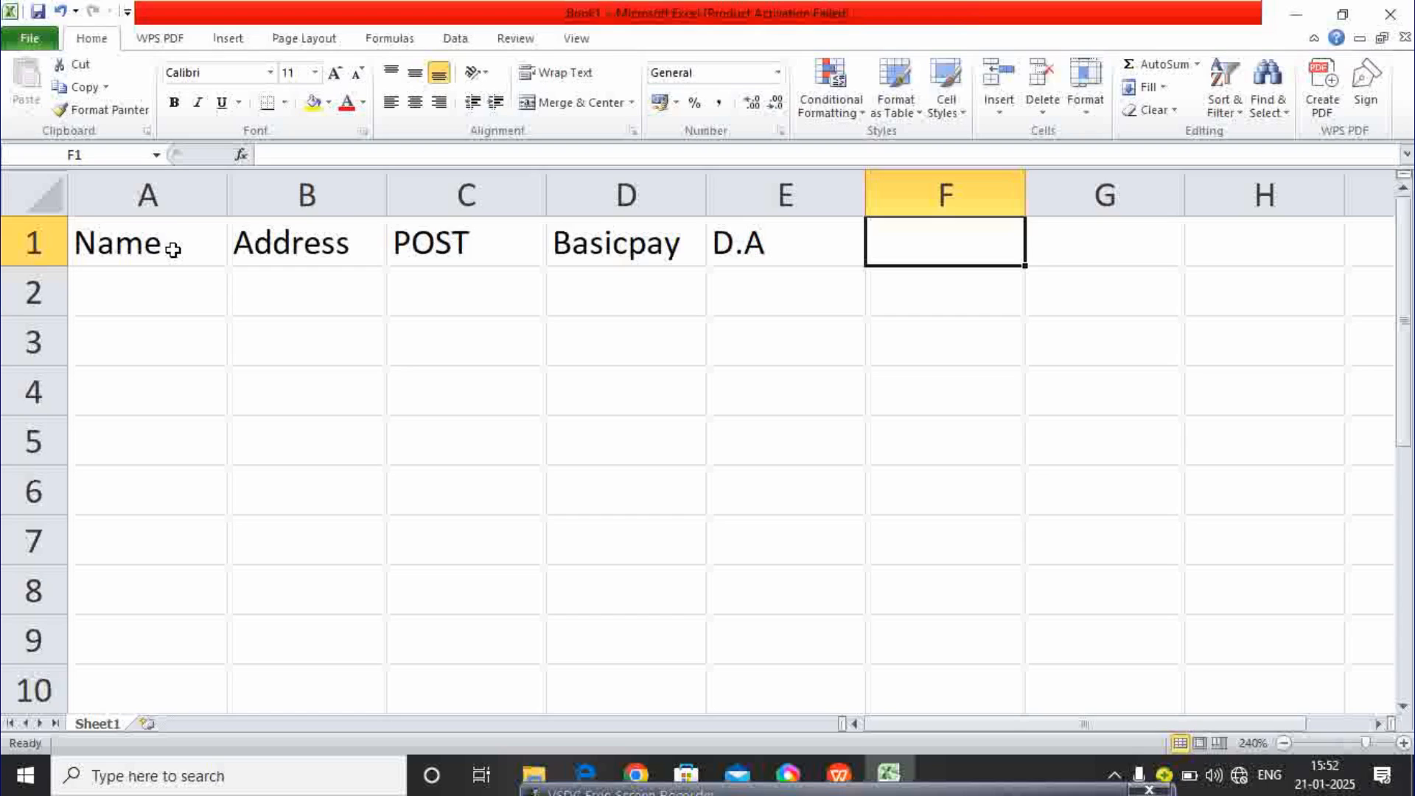
pyautogui.write('H.R')
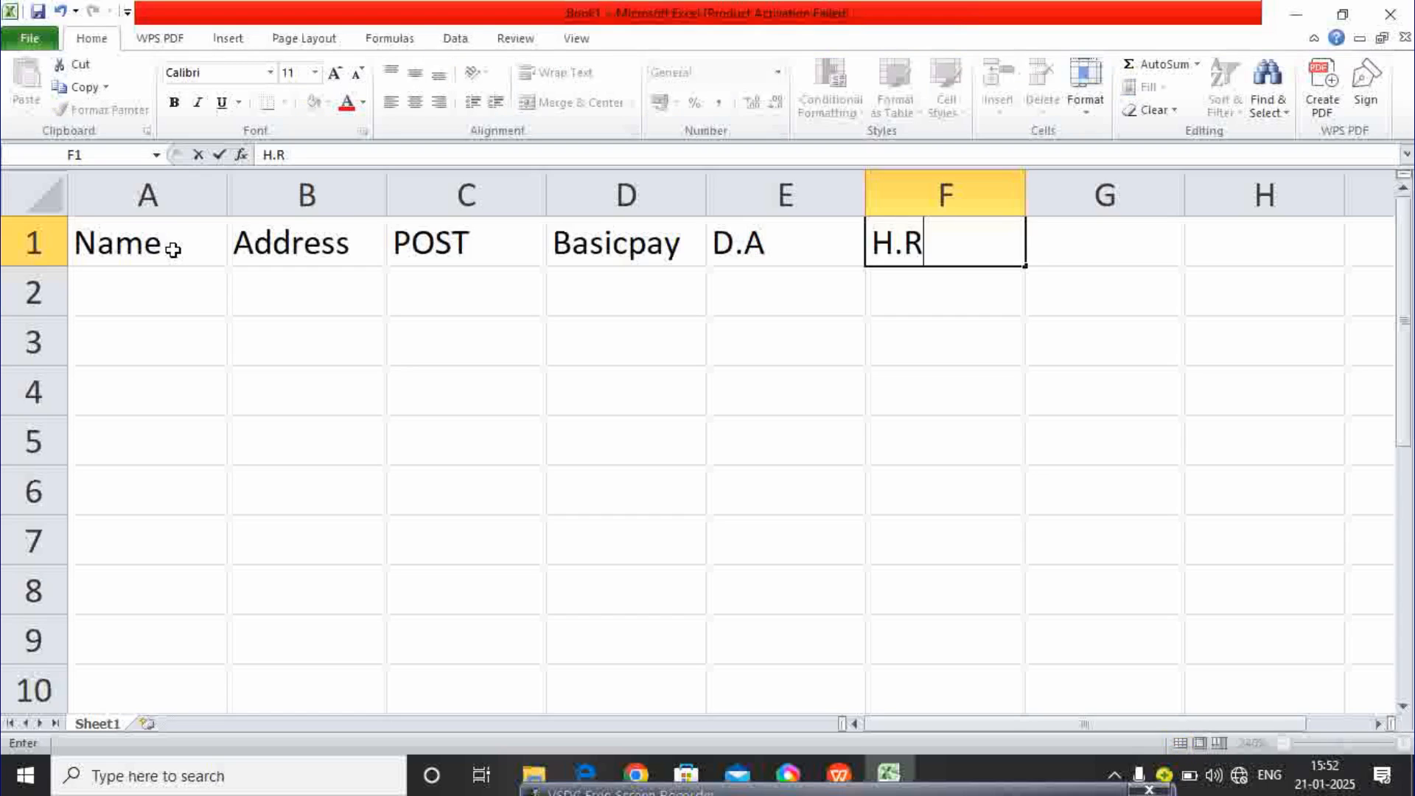
pyautogui.press('Tab')
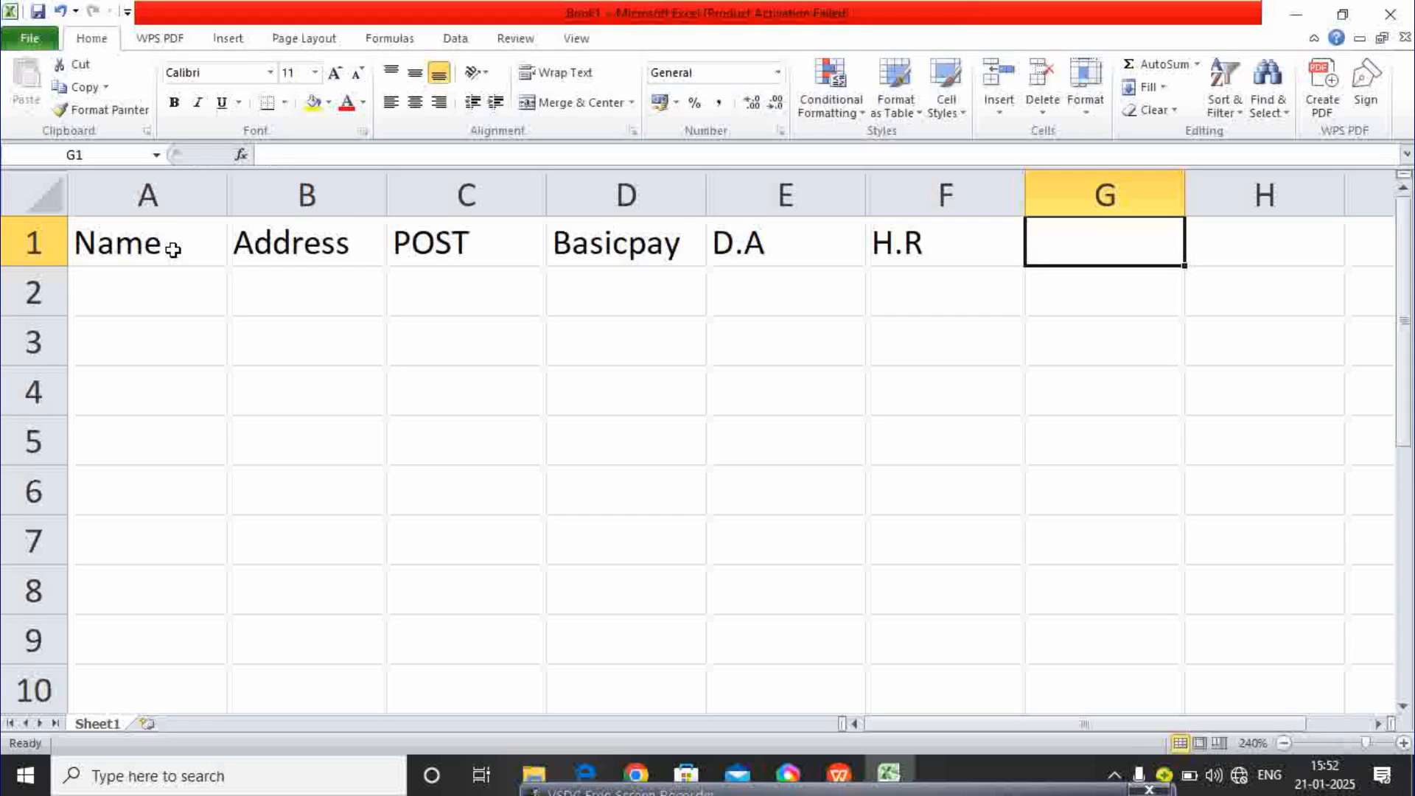
pyautogui.write('BOUN')
pyautogui.press('BackSpace')
pyautogui.press('BackSpace')
pyautogui.write('N')
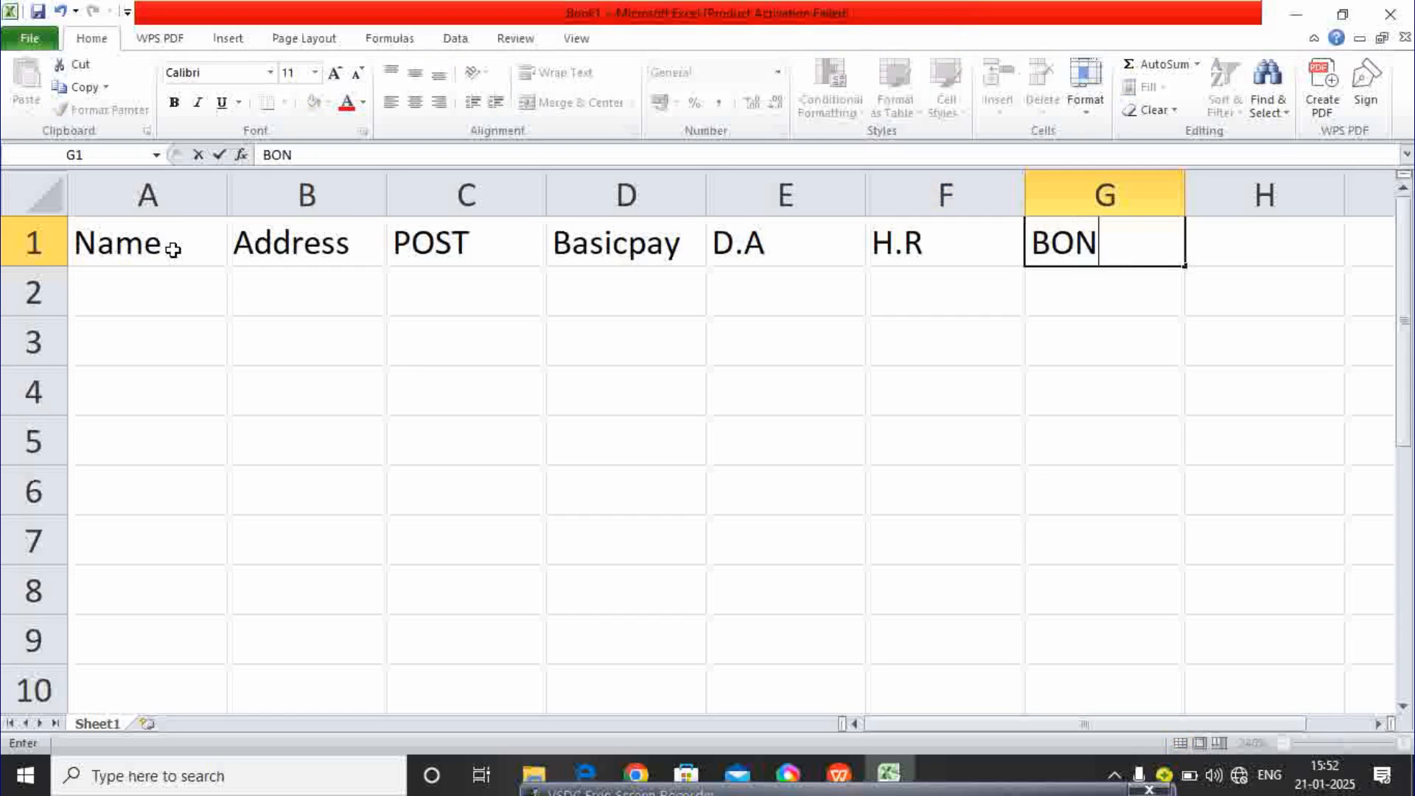
pyautogui.write('US')
pyautogui.press('BackSpace')
pyautogui.press('BackSpace')
pyautogui.press('BackSpace')
pyautogui.press('BackSpace')
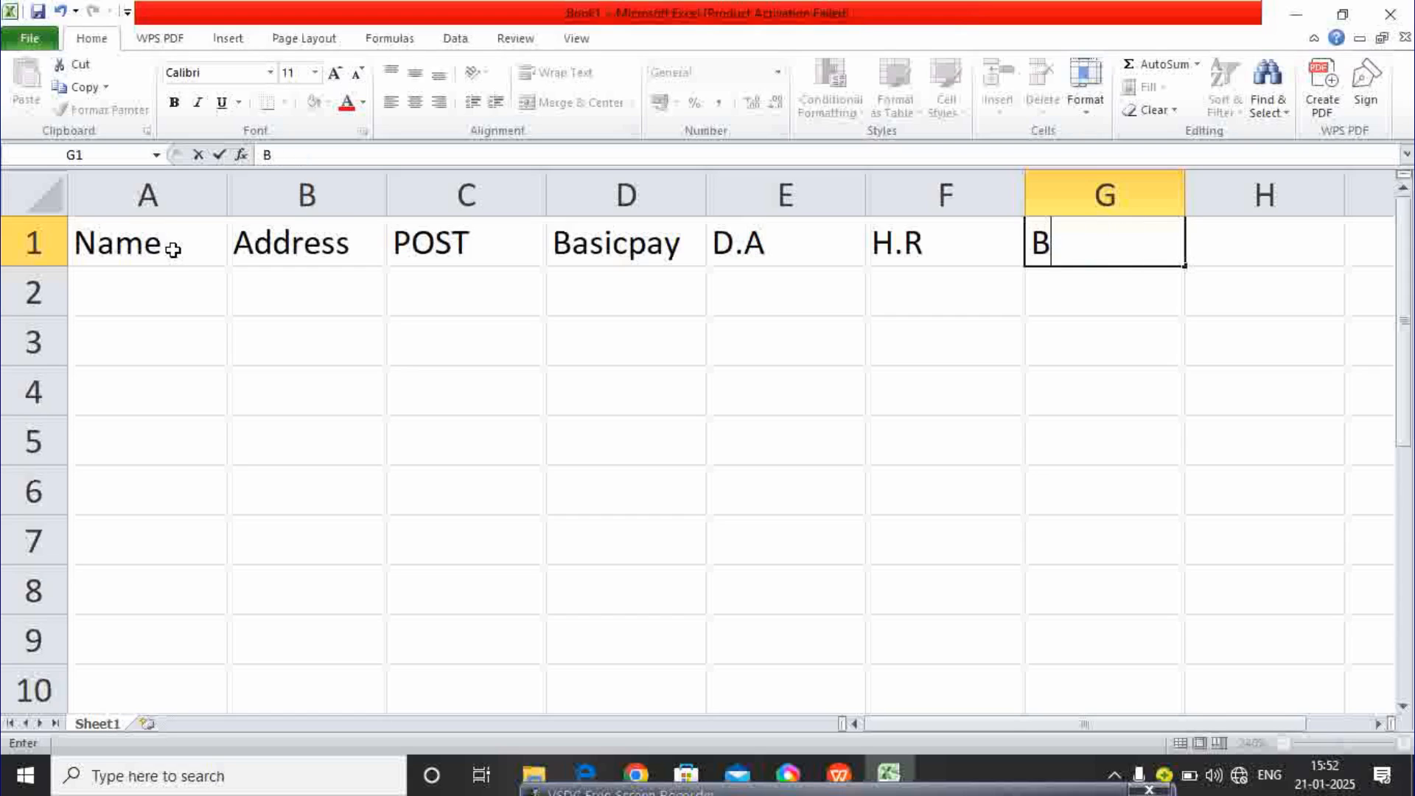
pyautogui.write('onus')
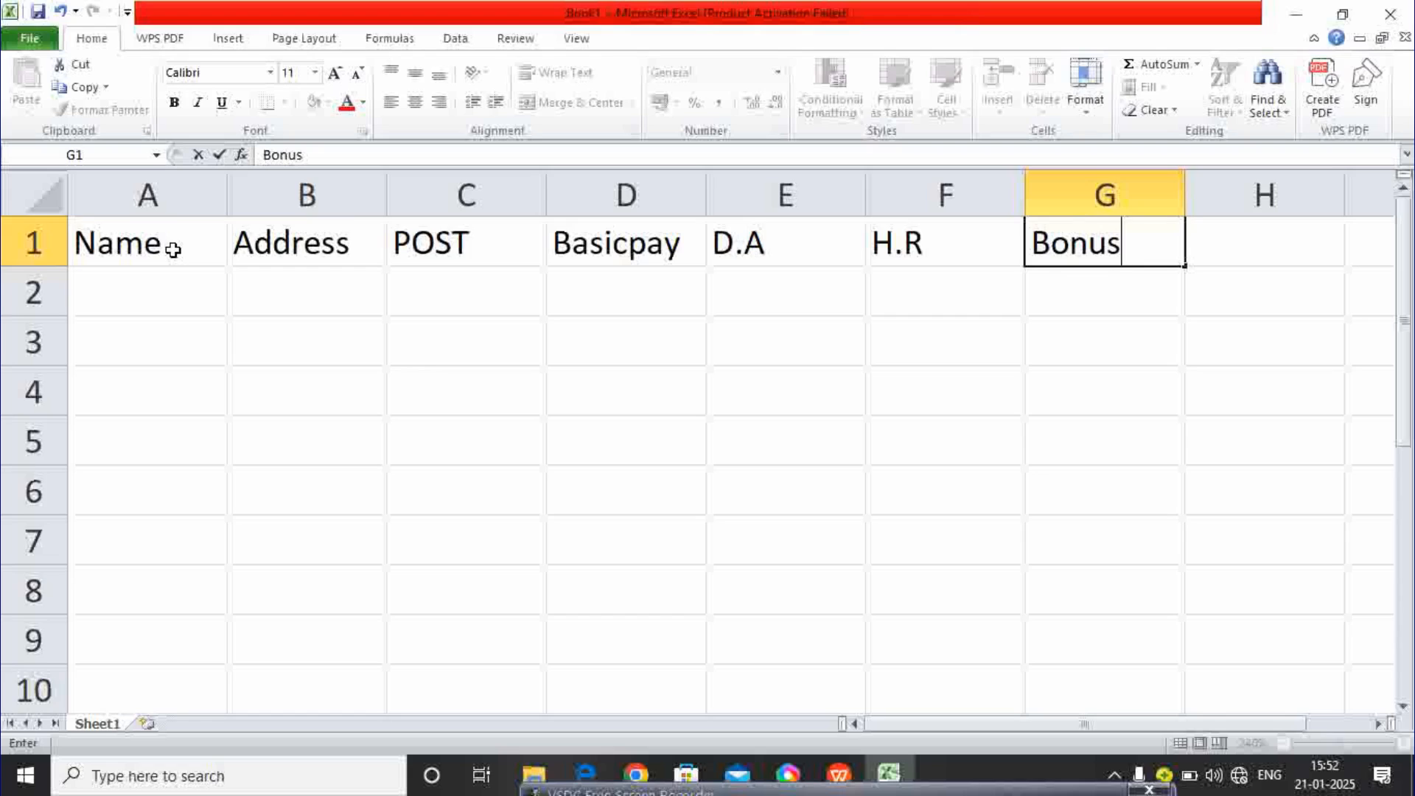
pyautogui.press('Tab')
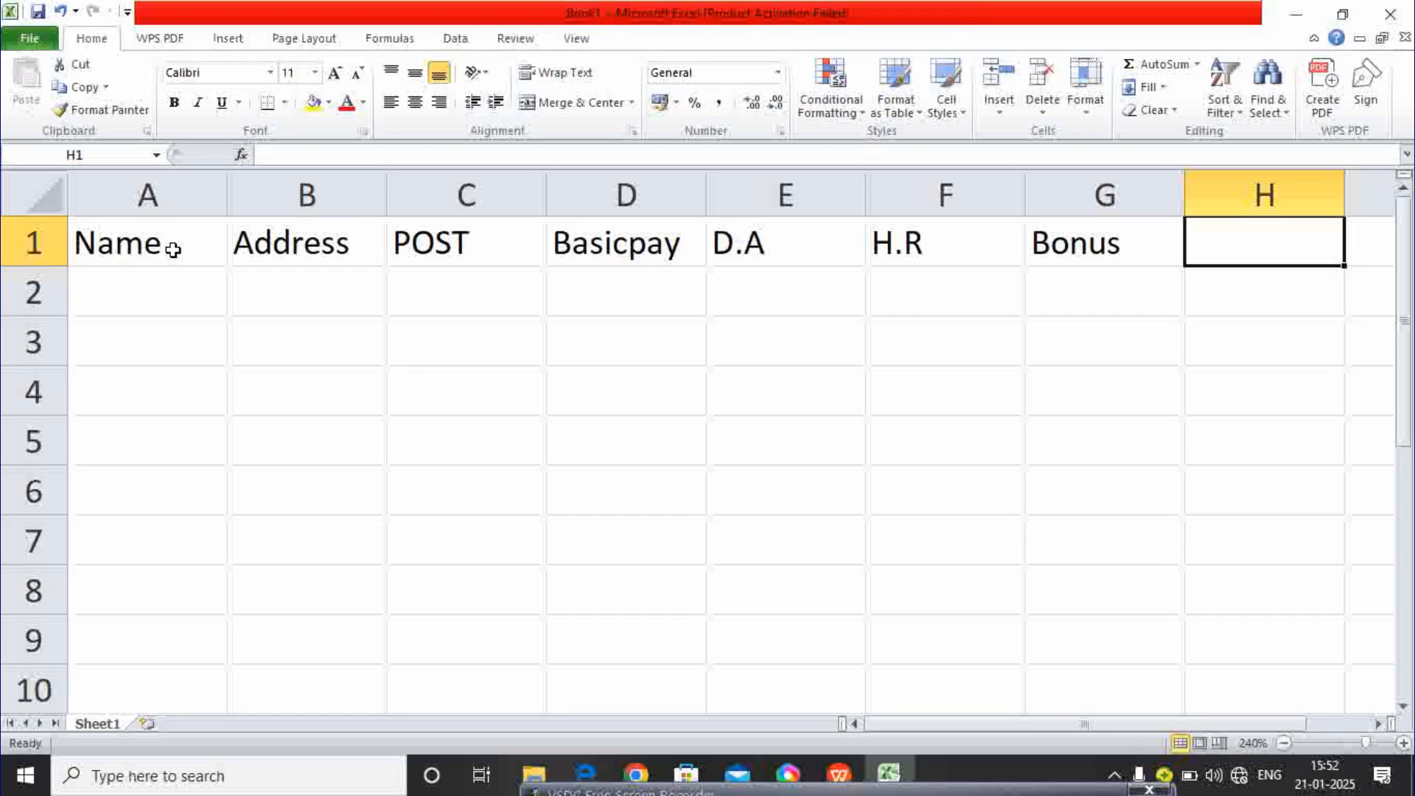
pyautogui.write('Salary')
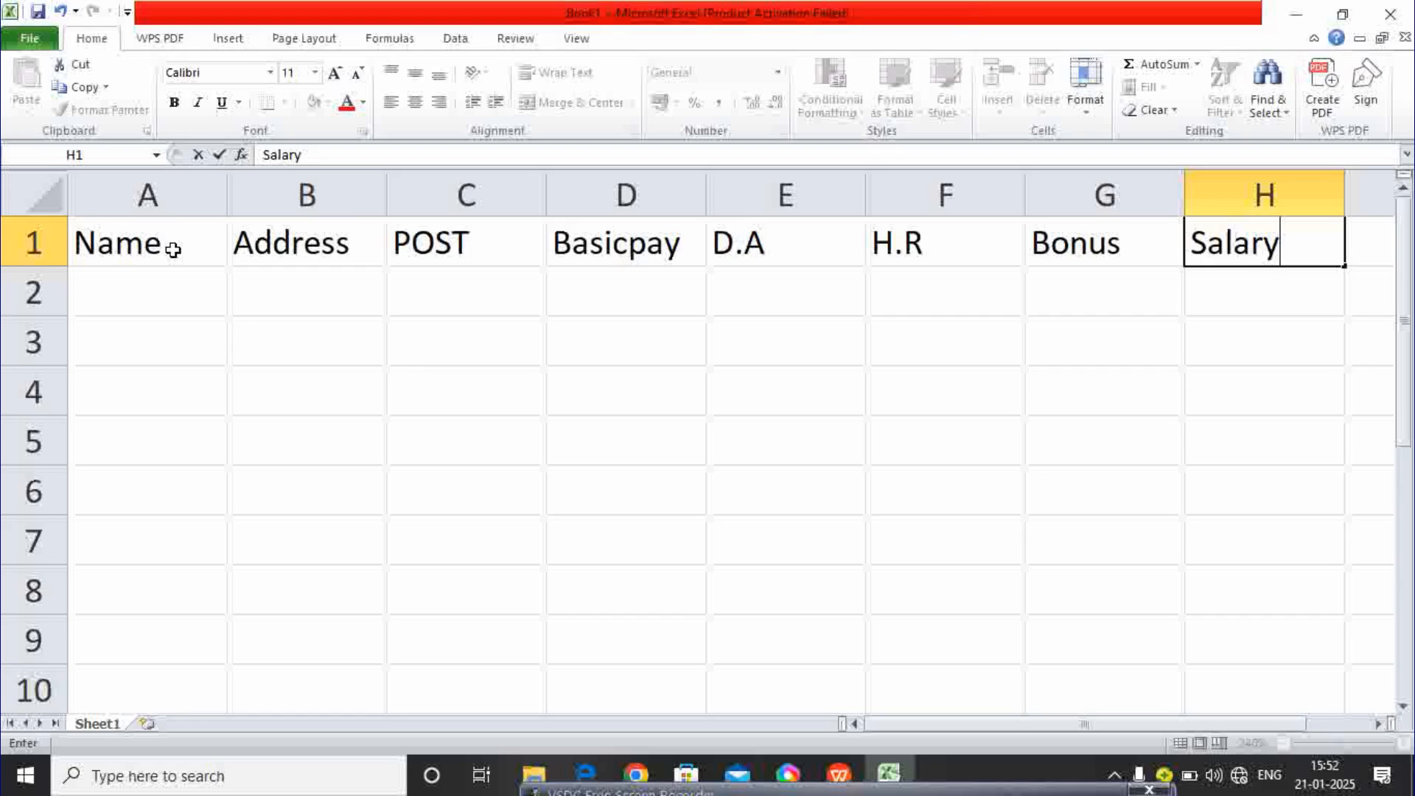
# - Fill the header row A1:H1 with yellow
pyautogui.click(417, 359)
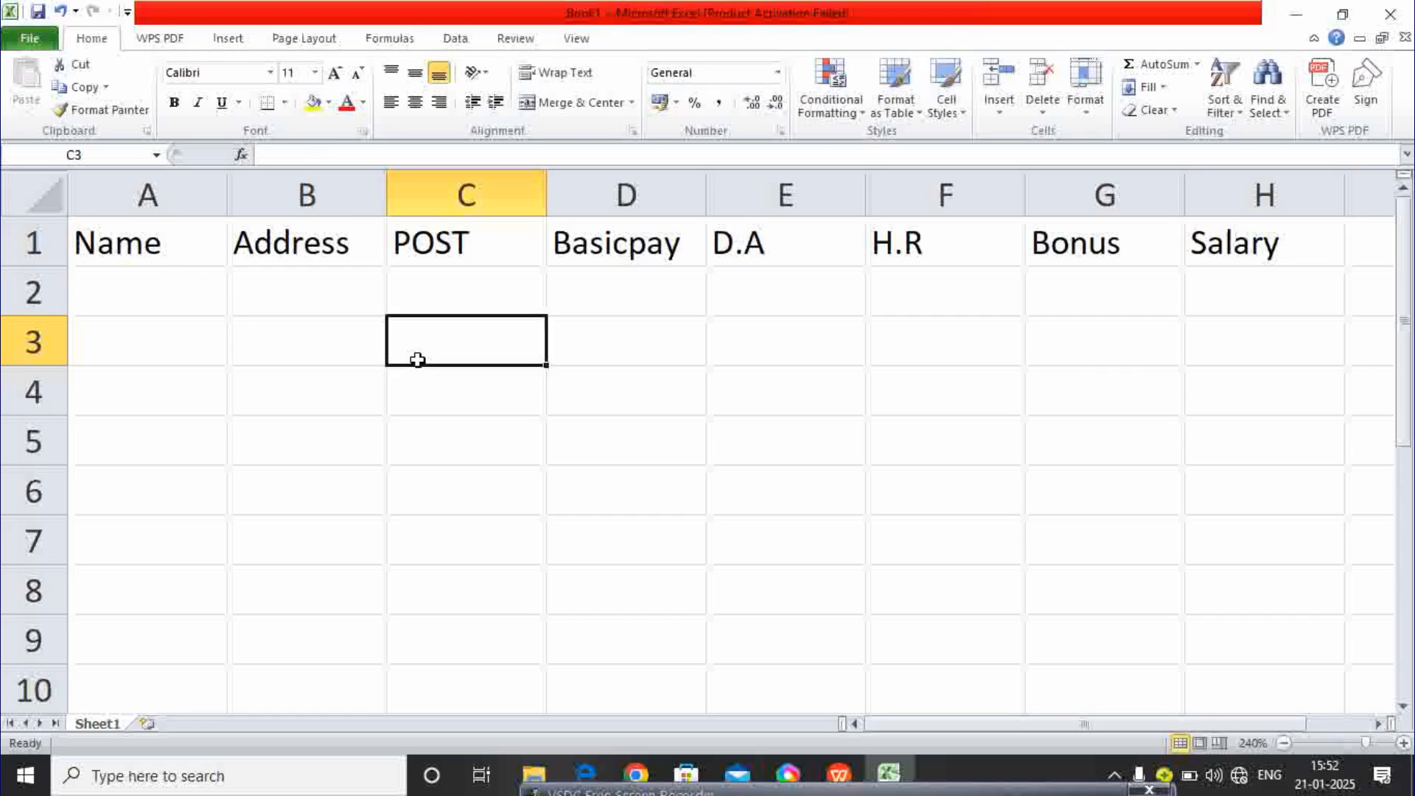
pyautogui.click(1285, 743)
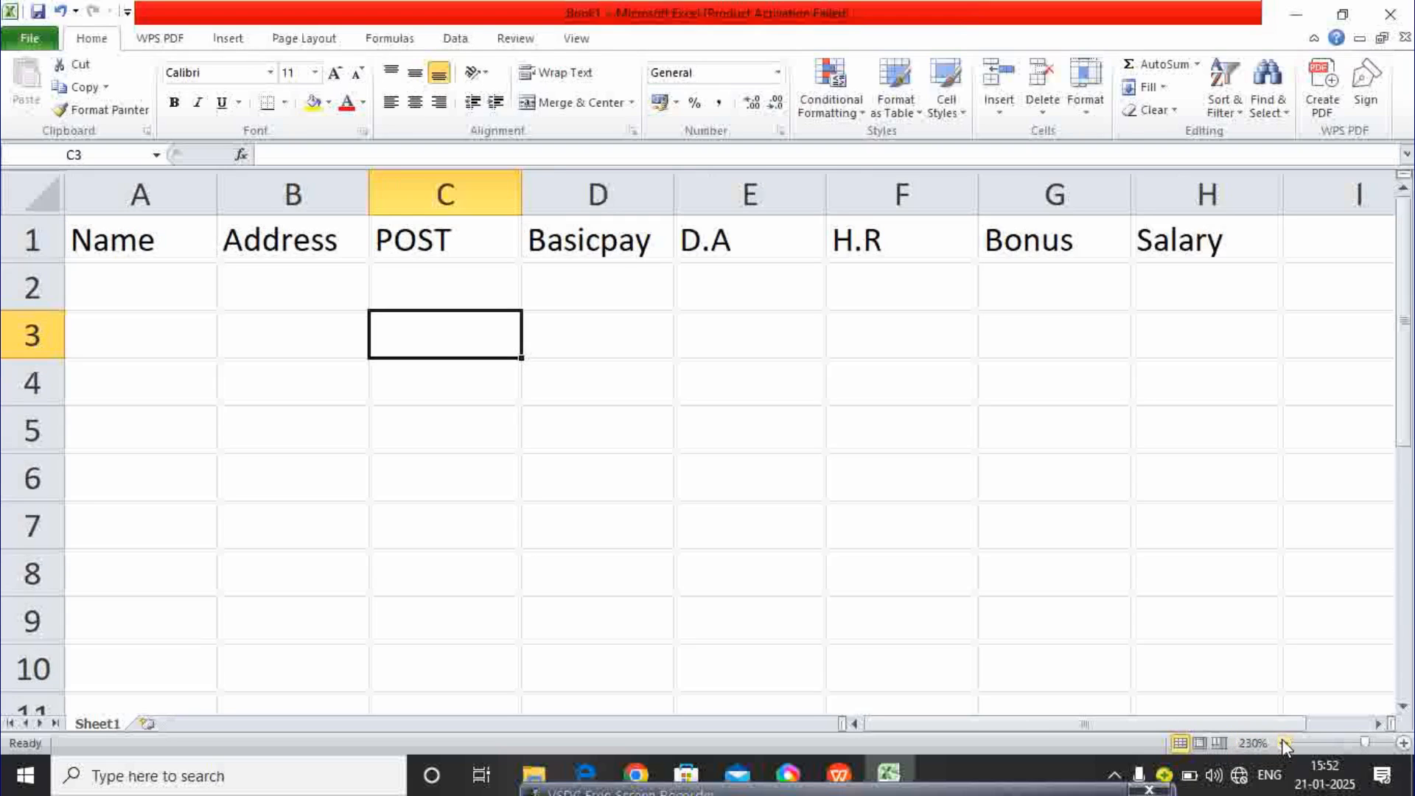
pyautogui.click(140, 243)
pyautogui.moveTo(151, 236); pyautogui.dragTo(1164, 215)
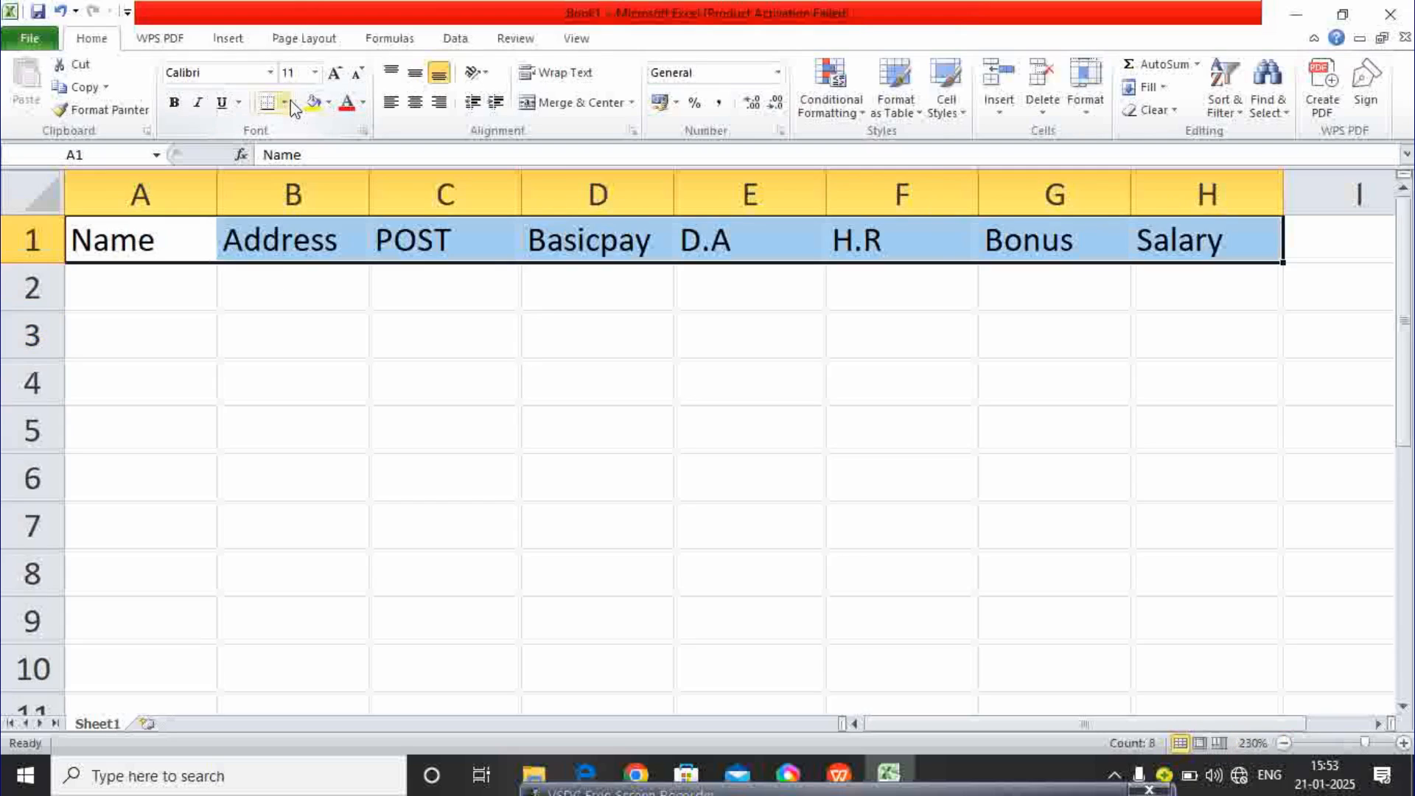
pyautogui.click(328, 102)
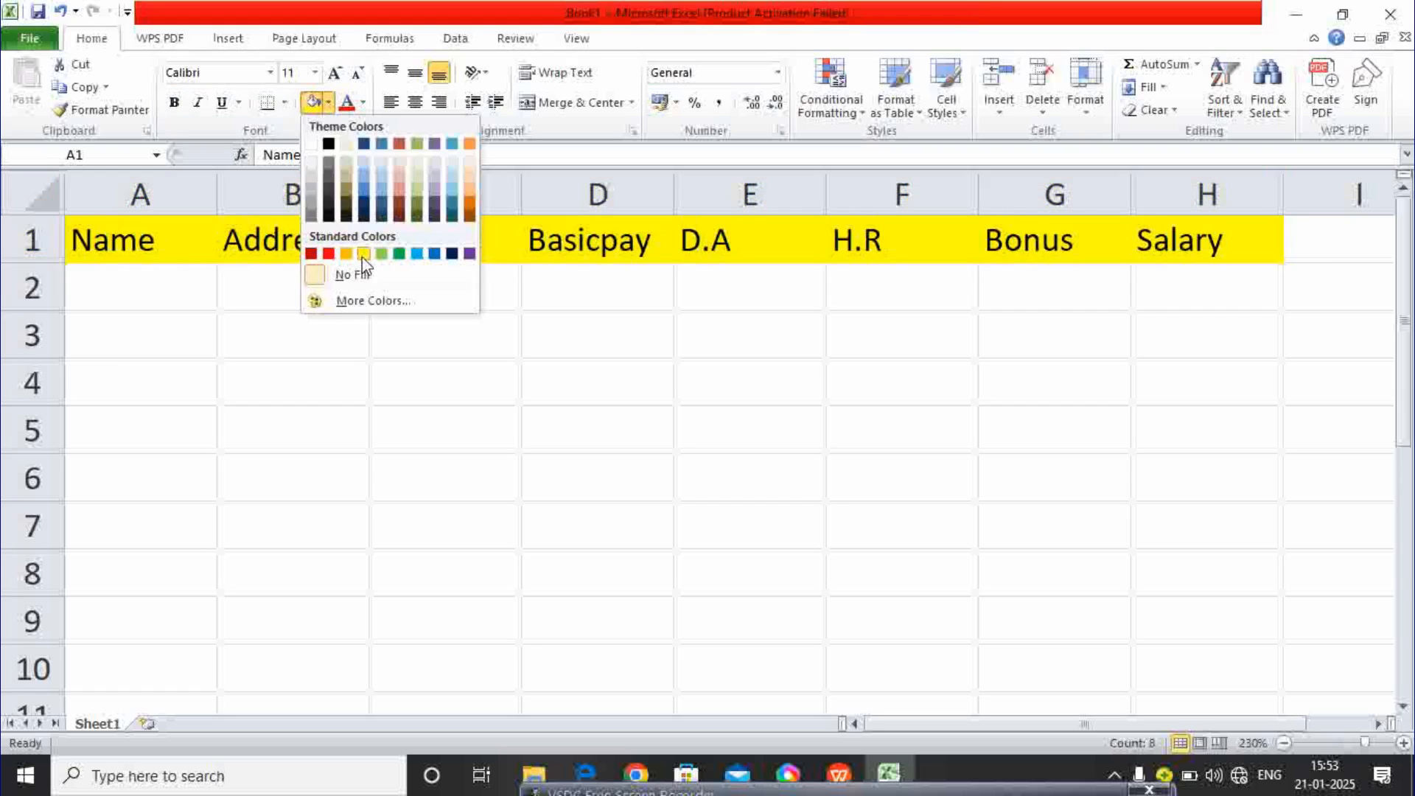
pyautogui.click(381, 253)
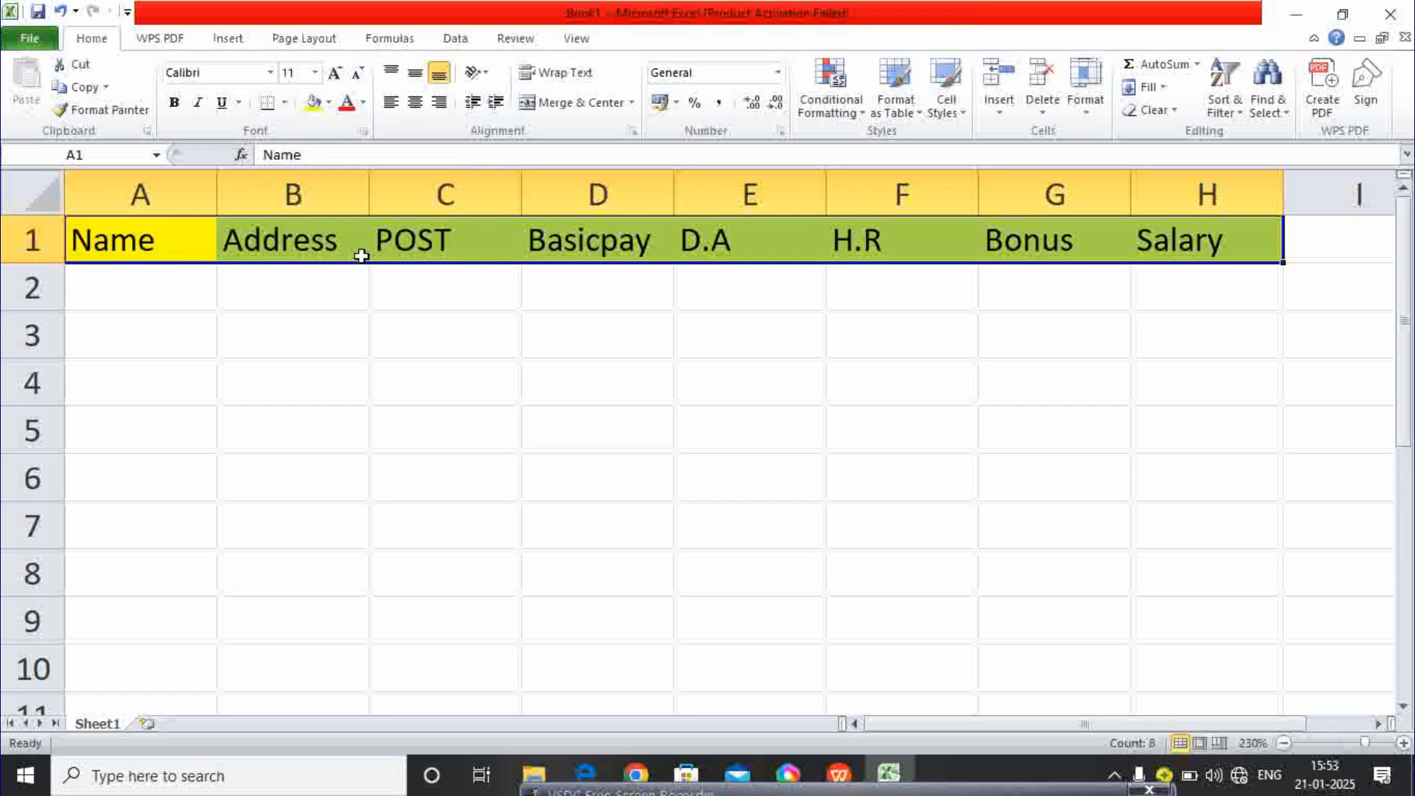
# - Make row 1 taller and middle-align the headers vertically
pyautogui.click(312, 303)
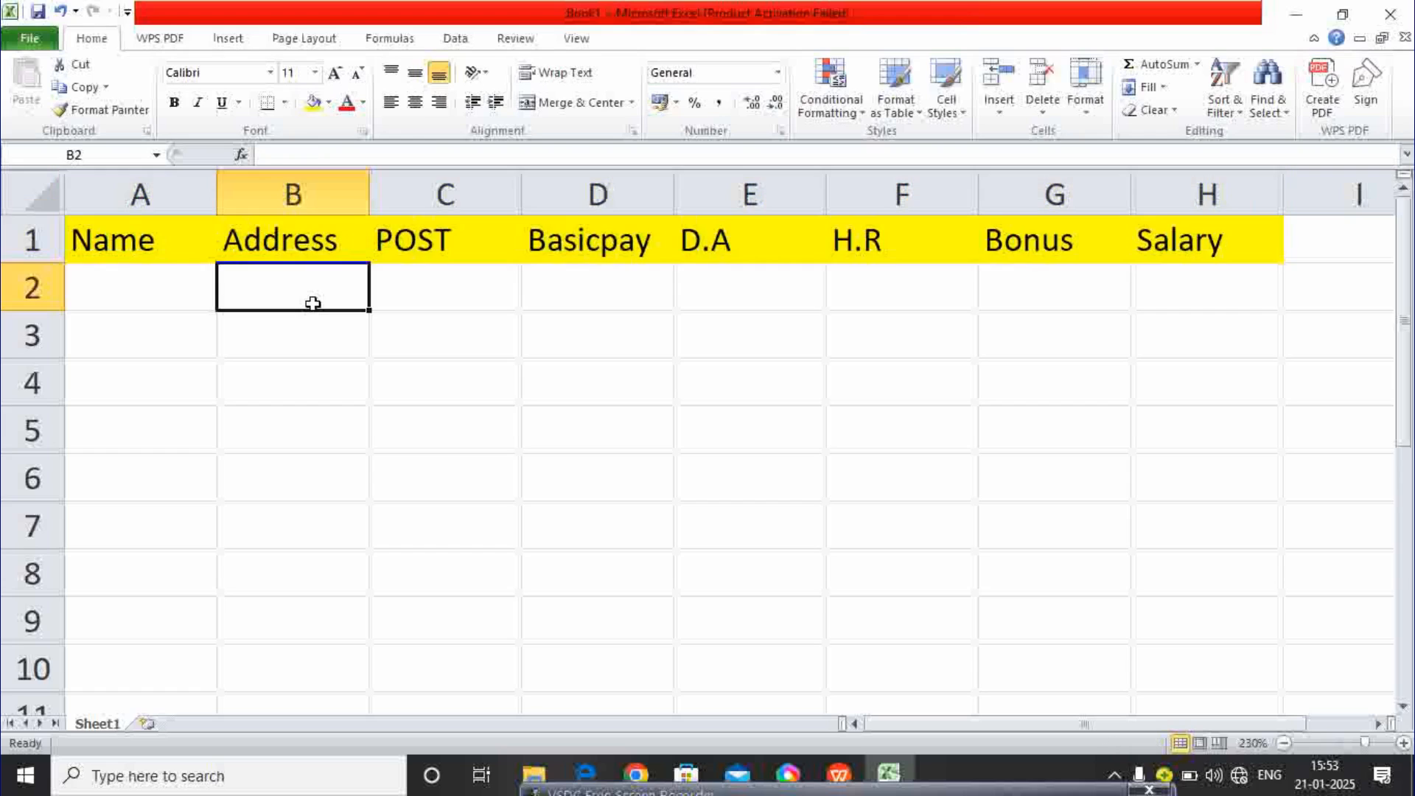
pyautogui.moveTo(50, 263); pyautogui.dragTo(1179, 214)
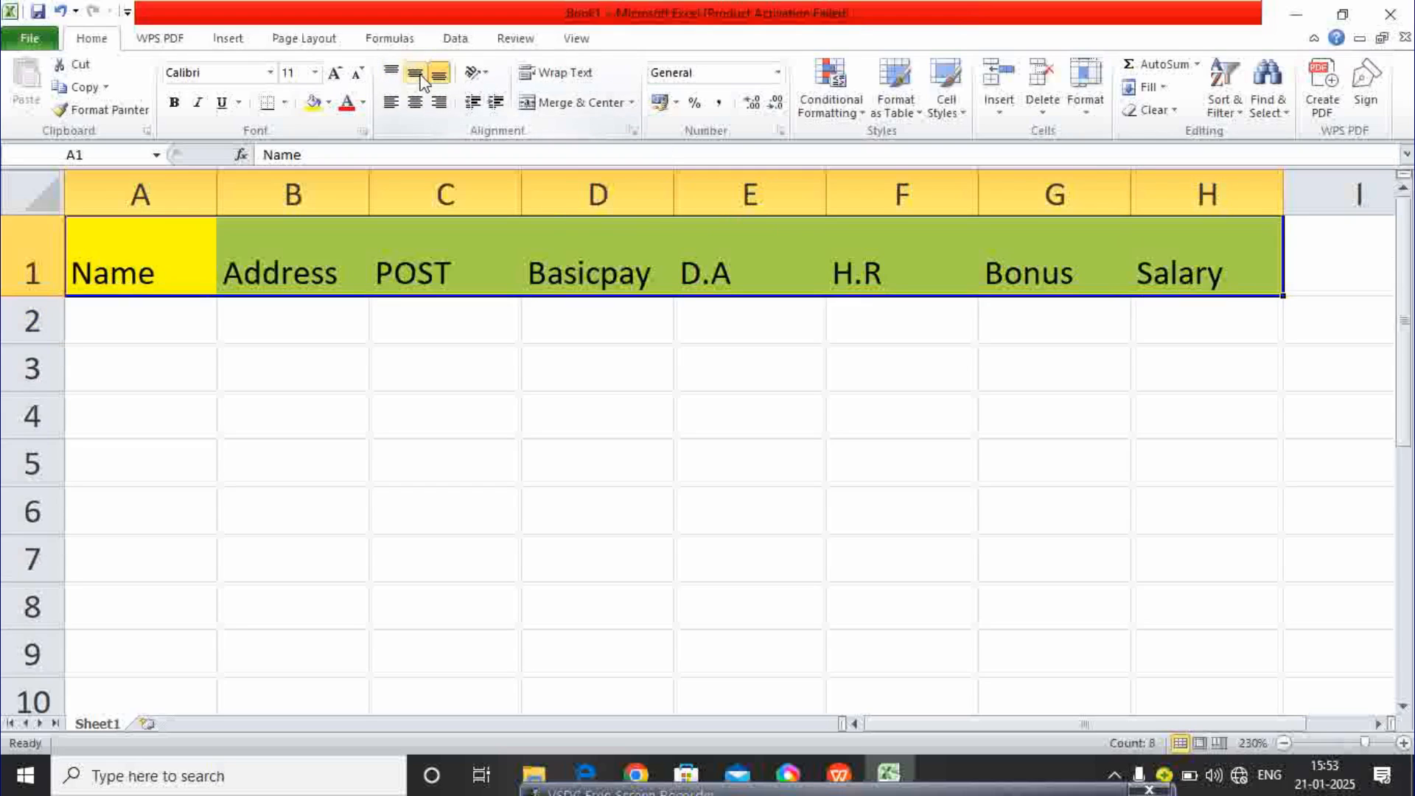
pyautogui.click(416, 75)
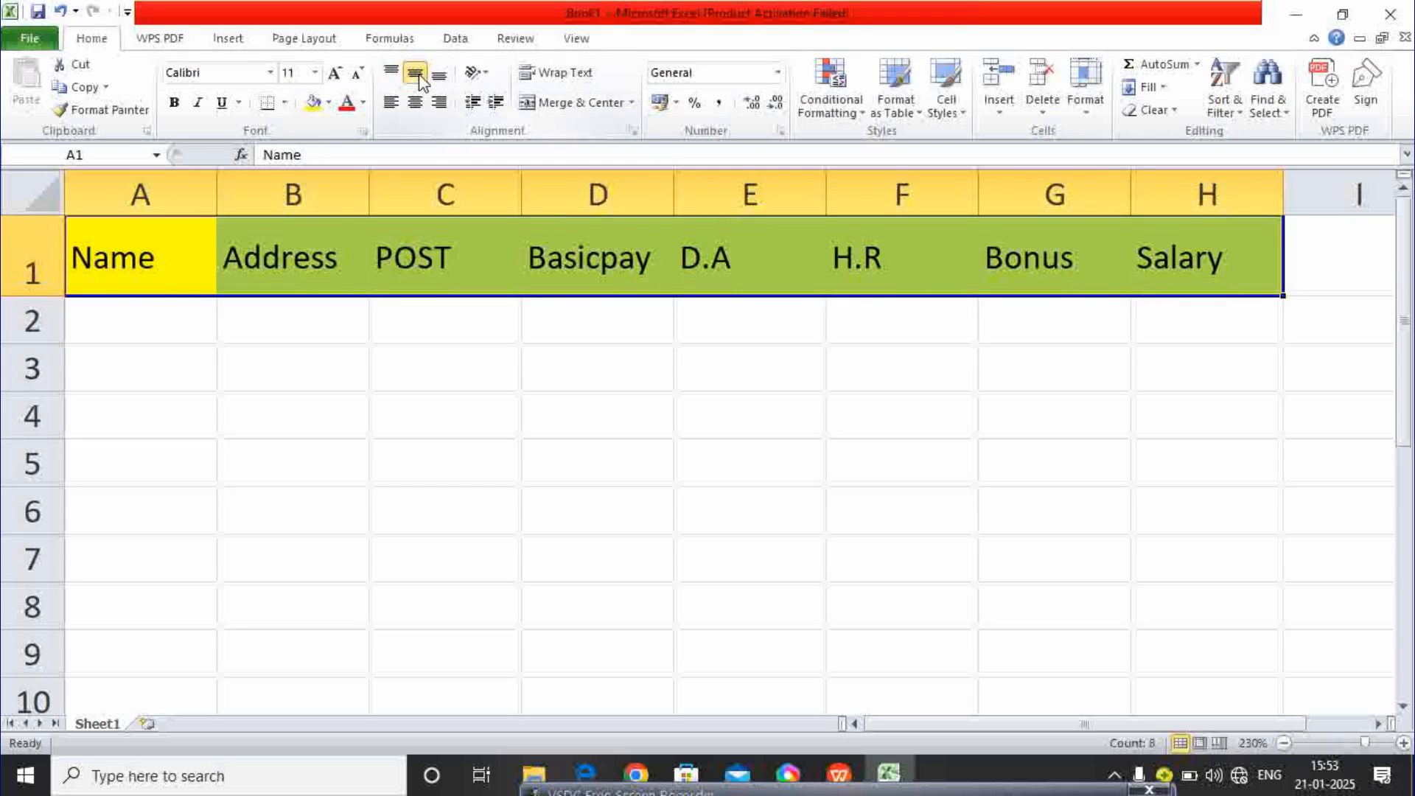
pyautogui.click(423, 493)
pyautogui.click(137, 260)
# - Apply All Borders to the table range from A1 down to H19
pyautogui.moveTo(137, 259); pyautogui.dragTo(1162, 731)
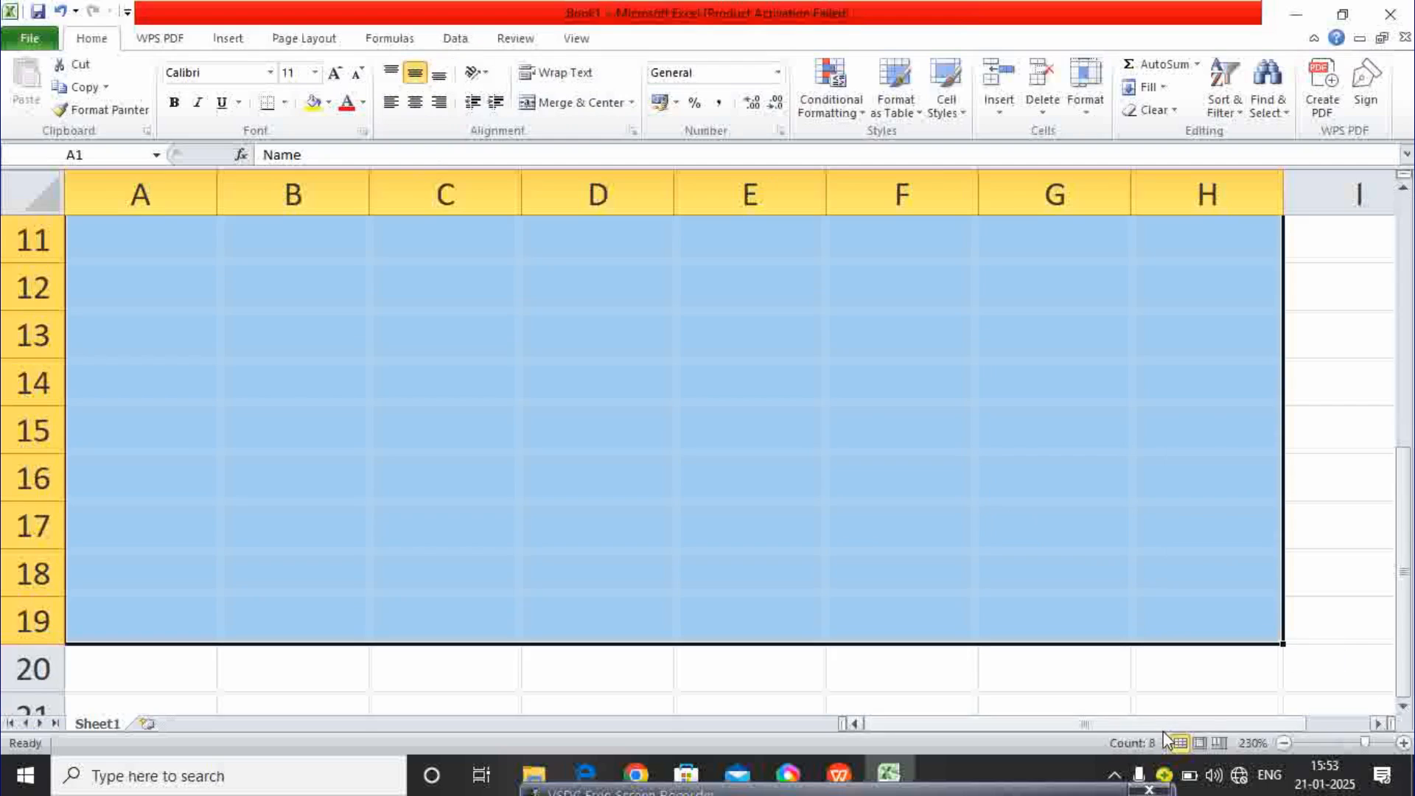
pyautogui.click(285, 103)
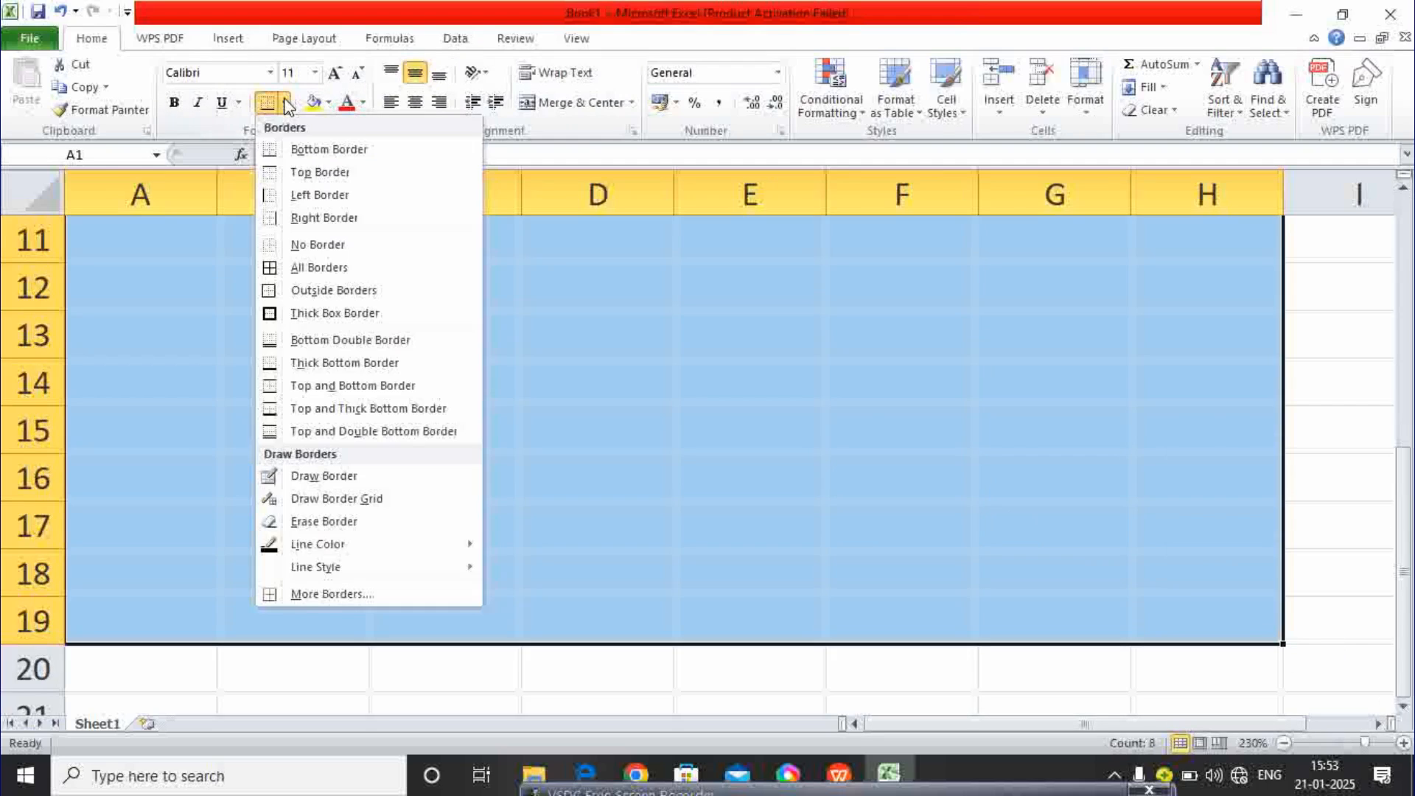
pyautogui.click(320, 267)
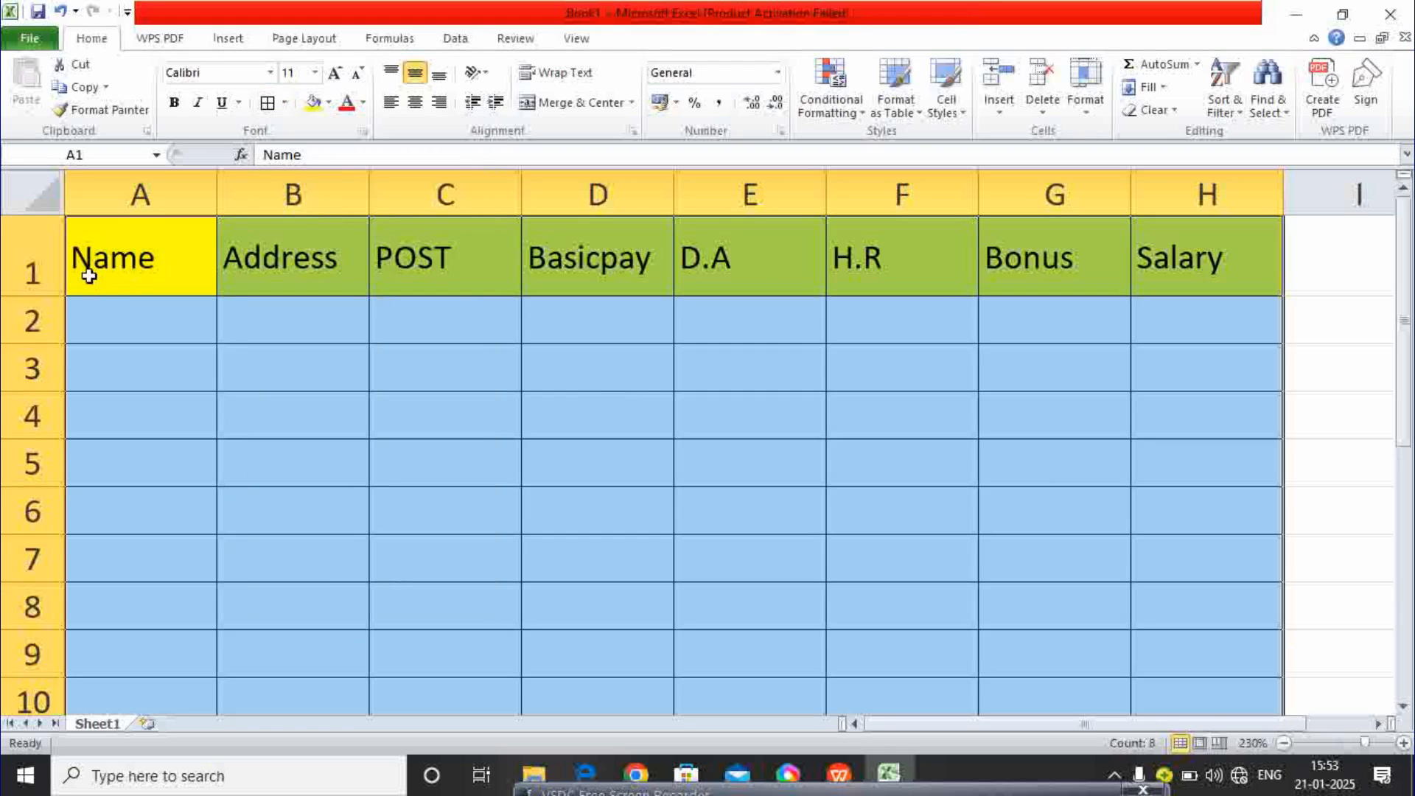
pyautogui.click(133, 317)
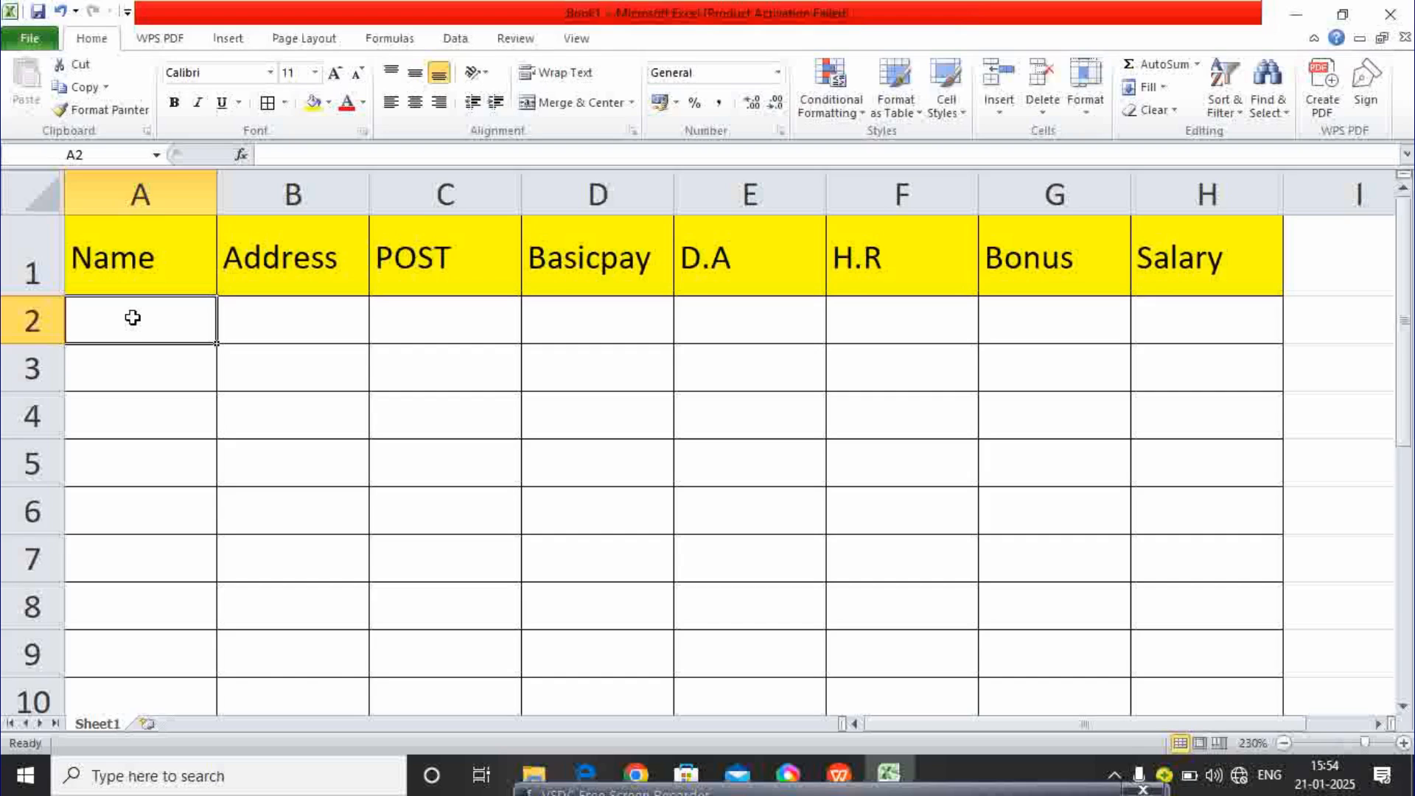
# - Enter the first three employee names in A2:A4 and widen column A to fit
pyautogui.write('ra')
pyautogui.press('BackSpace')
pyautogui.press('BackSpace')
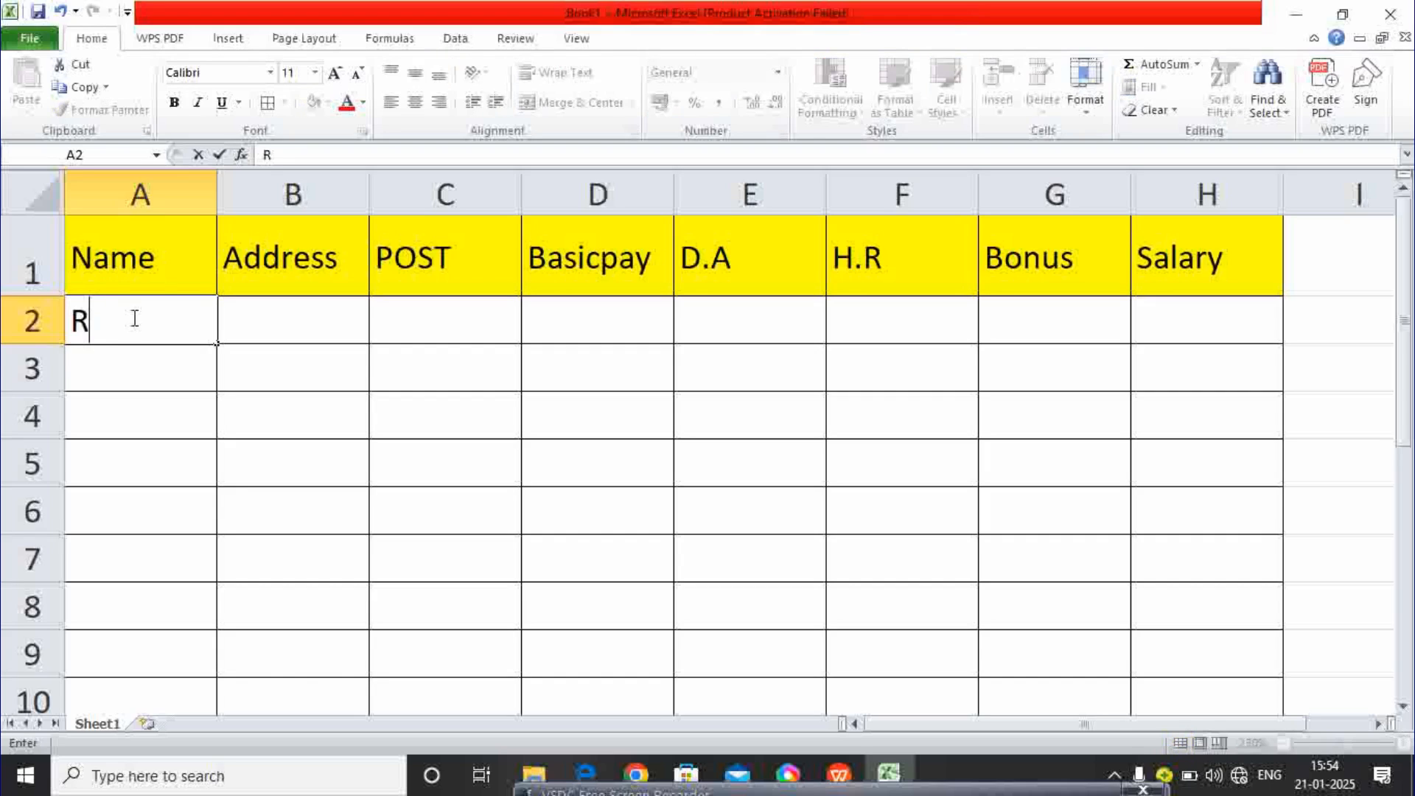
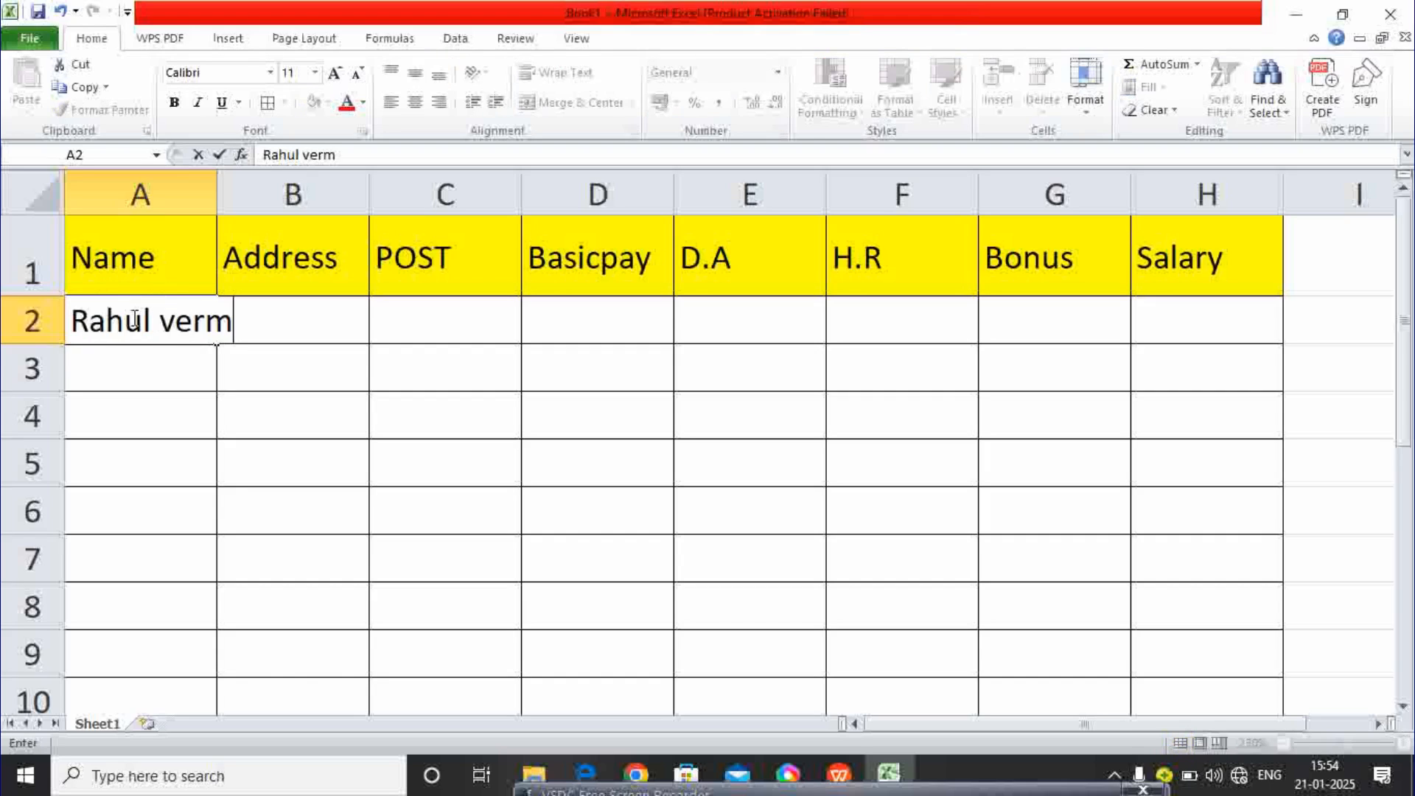
pyautogui.press('Tab')
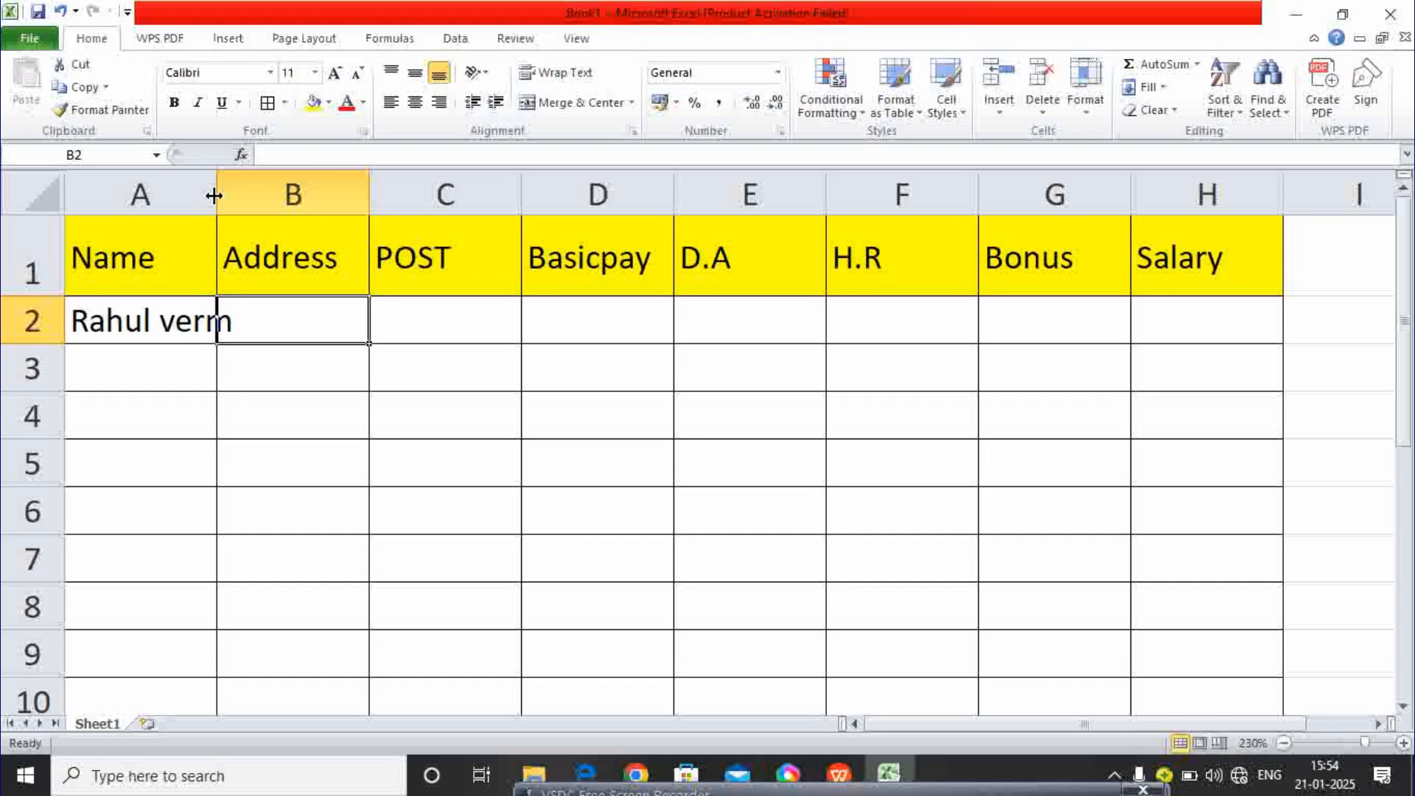
pyautogui.moveTo(214, 196); pyautogui.dragTo(295, 200)
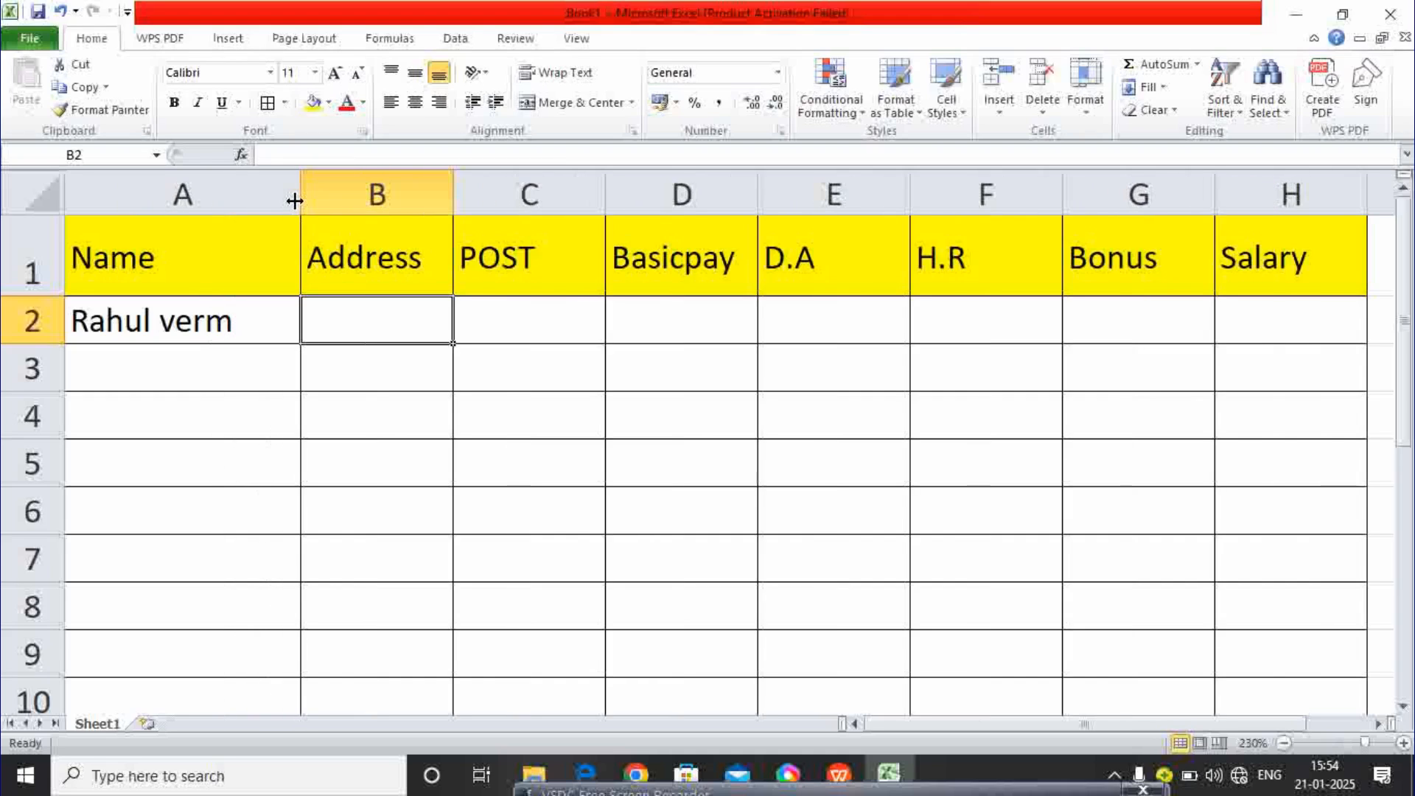
pyautogui.doubleClick(255, 325)
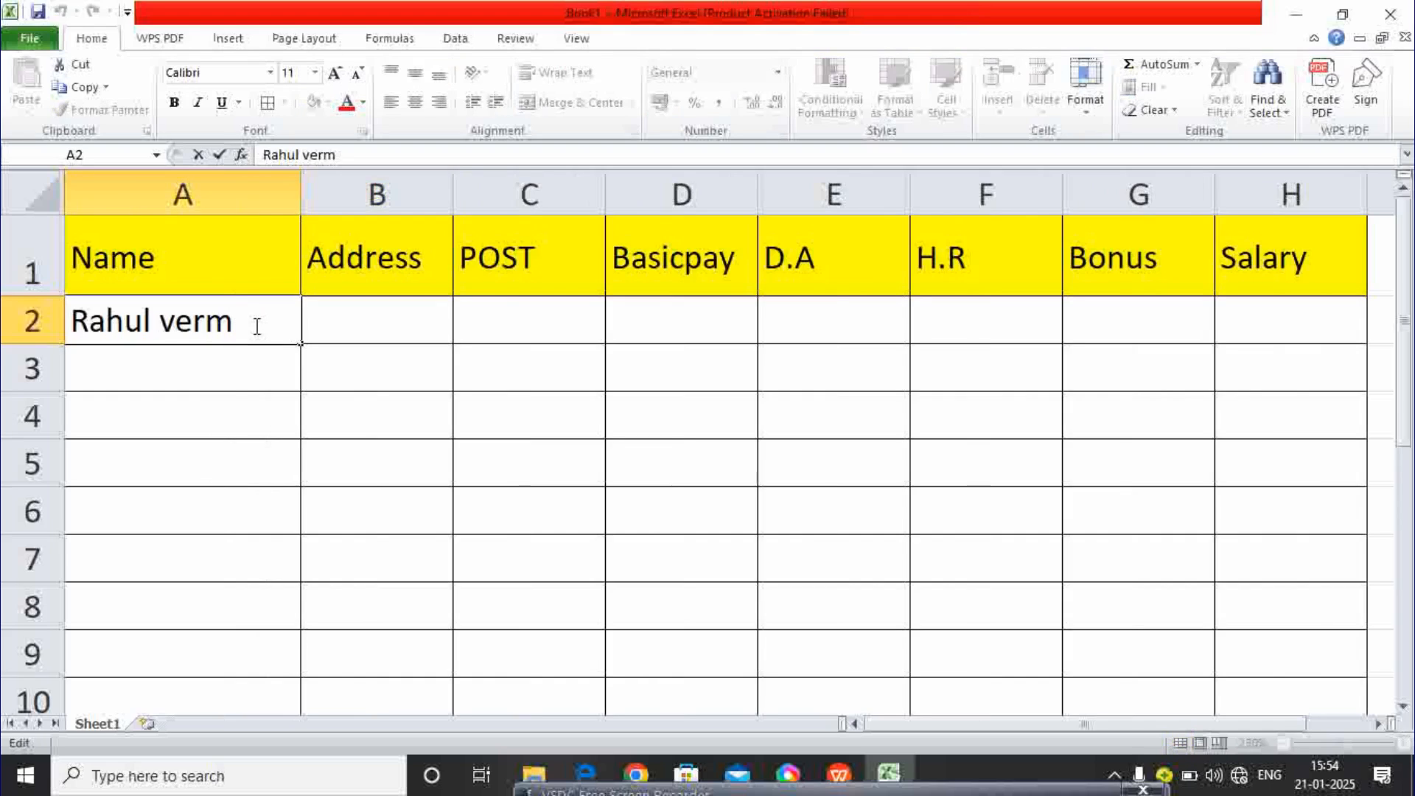
pyautogui.write('a')
pyautogui.press('Return')
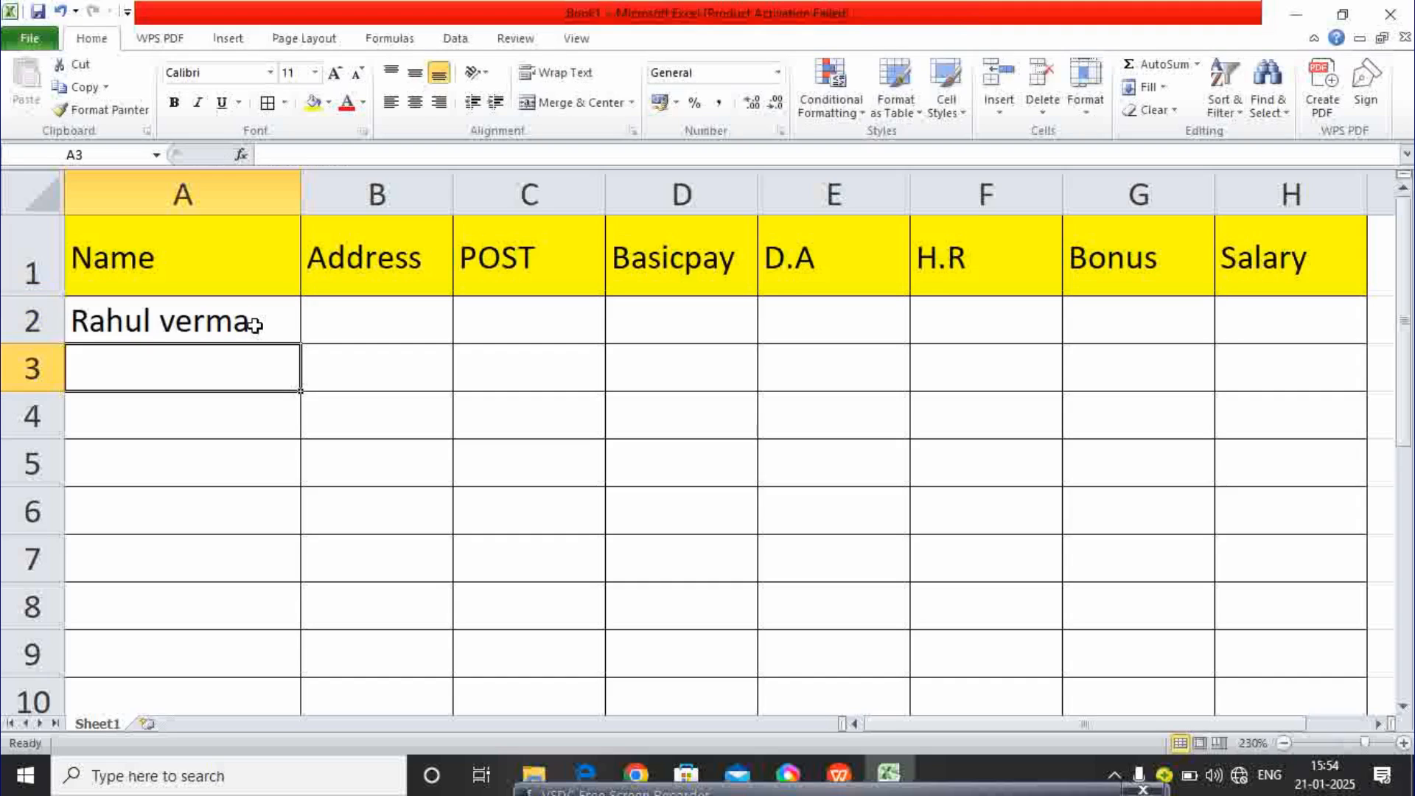
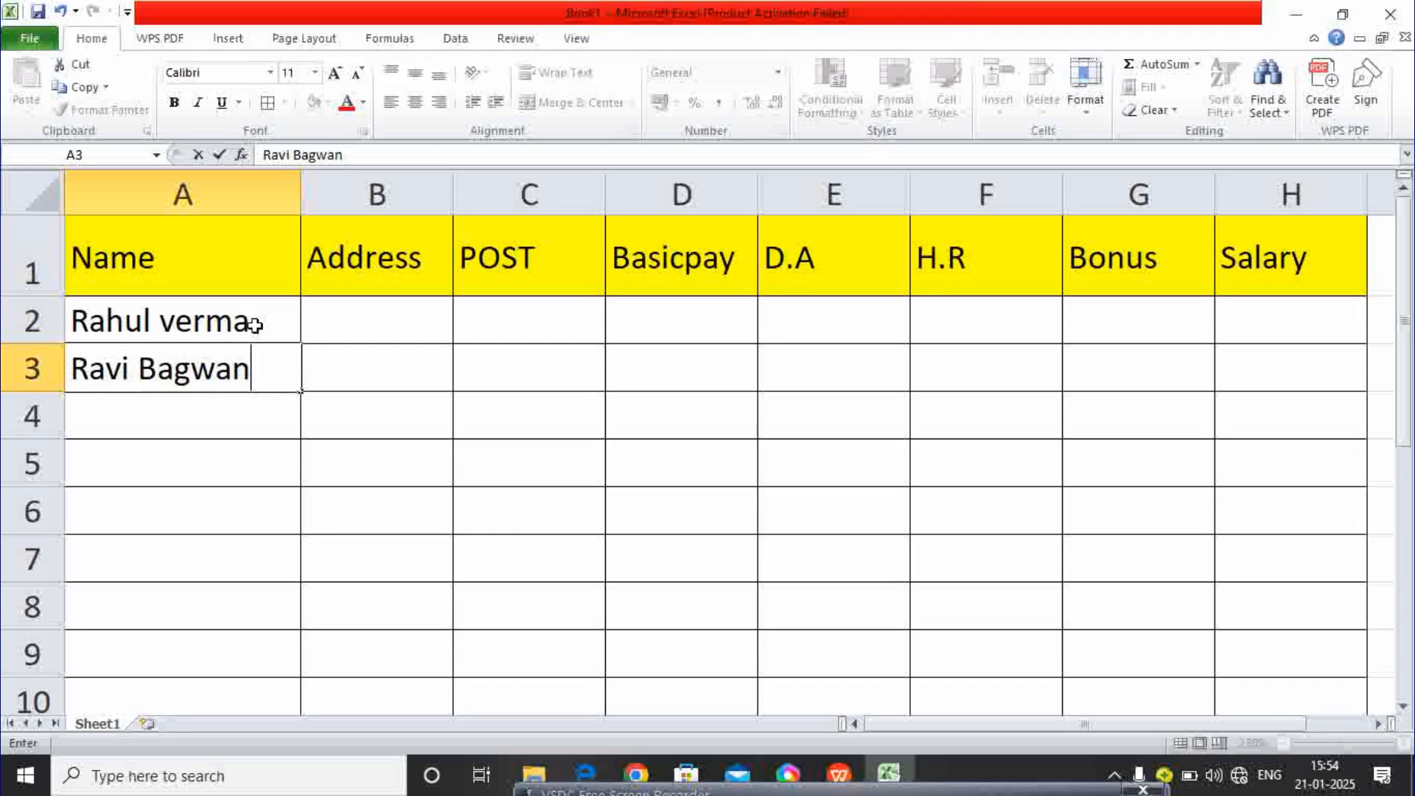
pyautogui.press('Return')
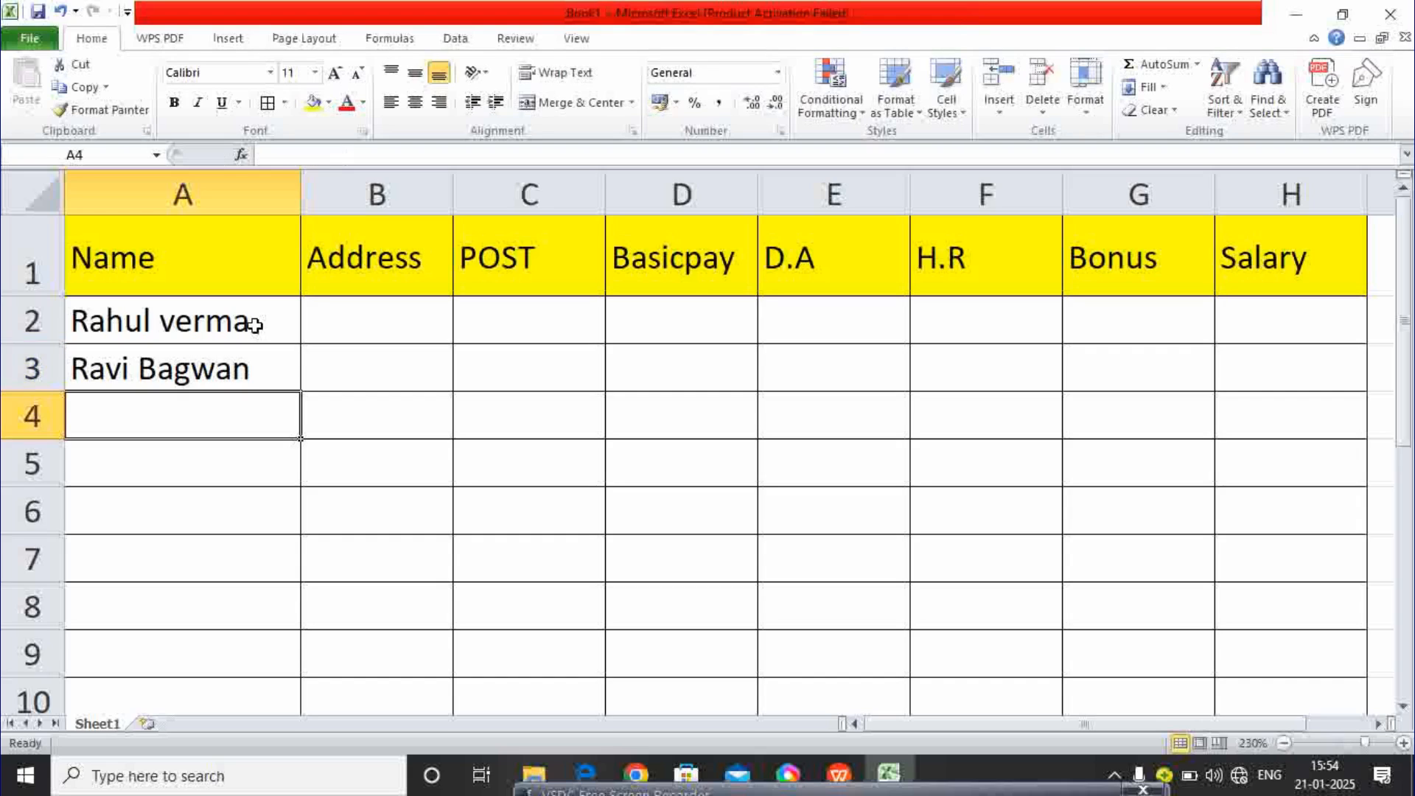
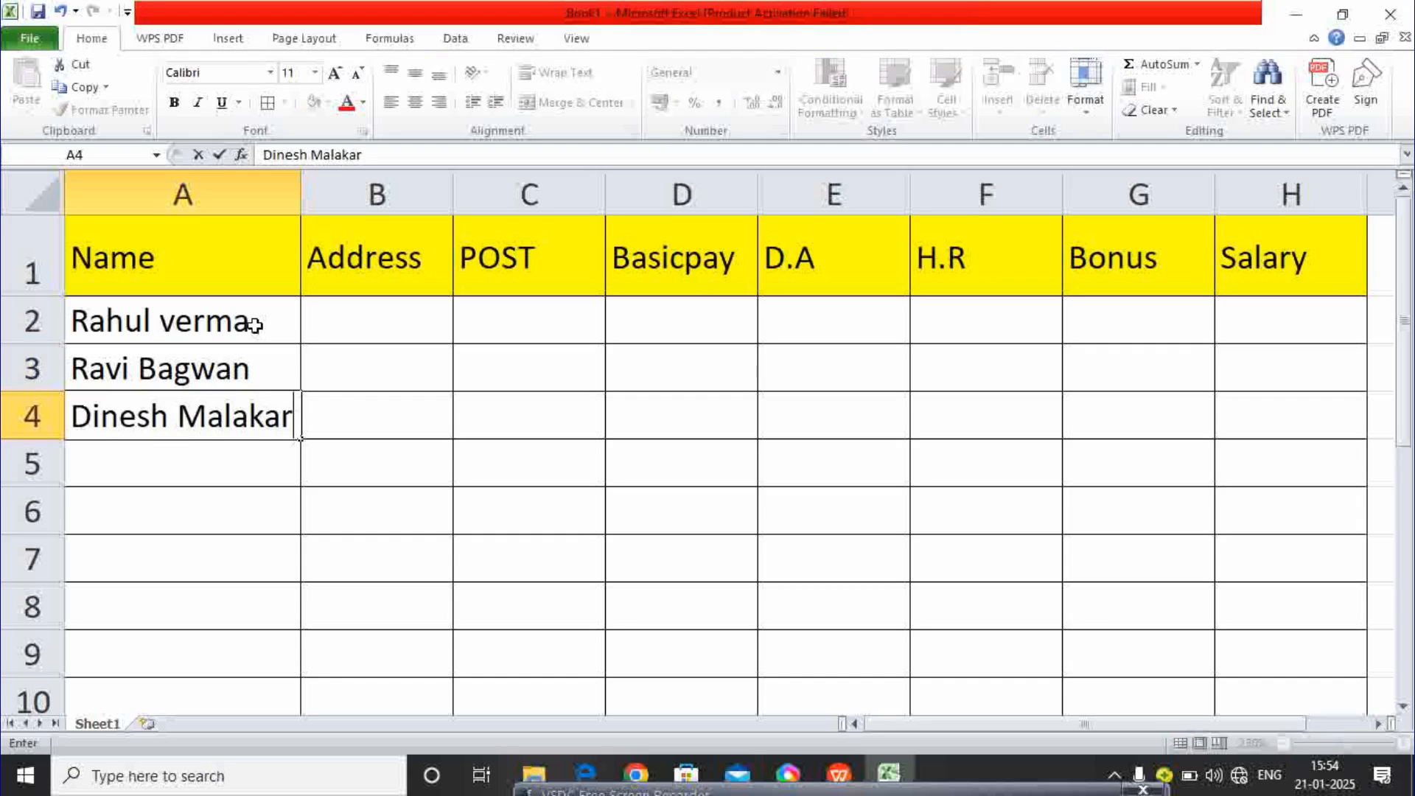
pyautogui.press('Return')
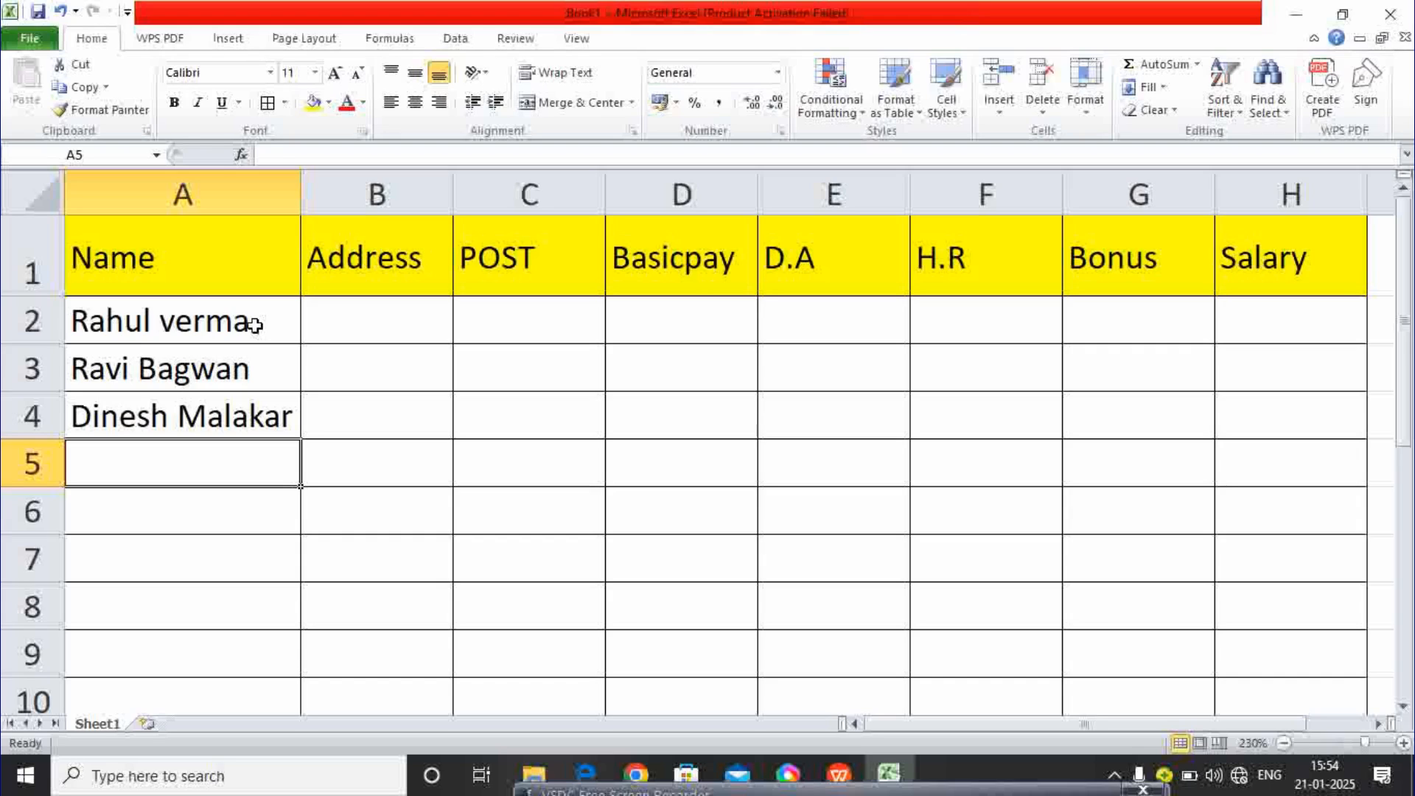
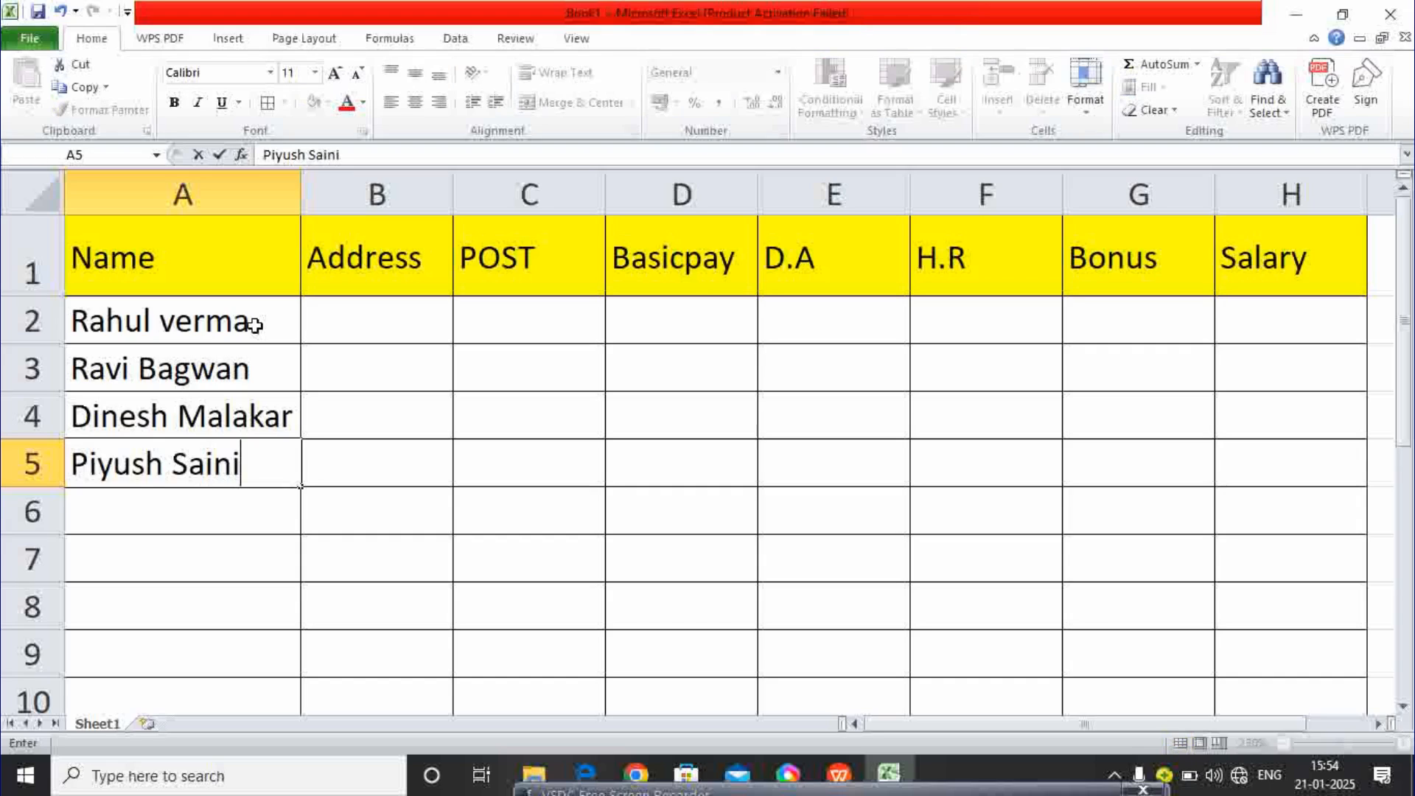
# - Type the next four employee names into A5:A8
pyautogui.press('Return')
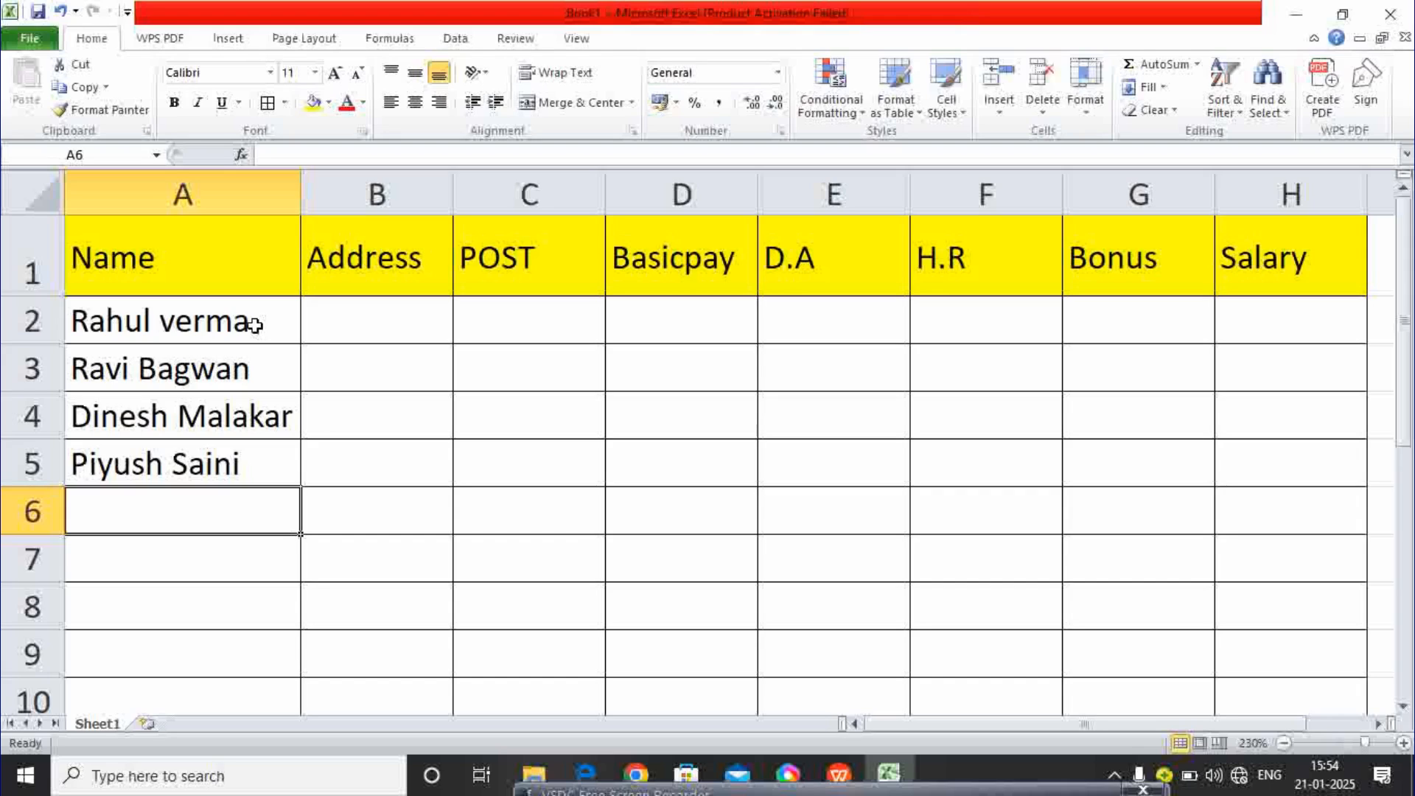
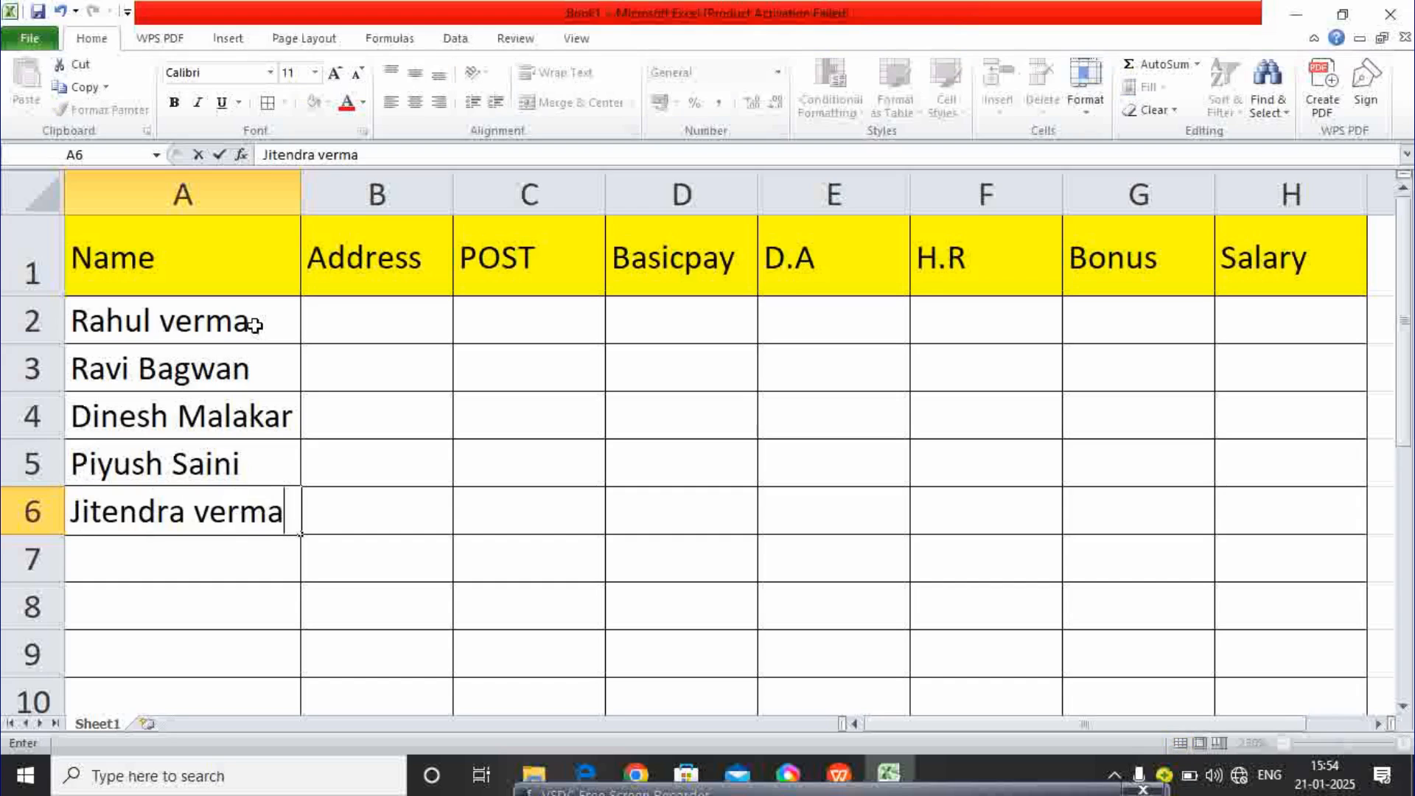
pyautogui.press('Return')
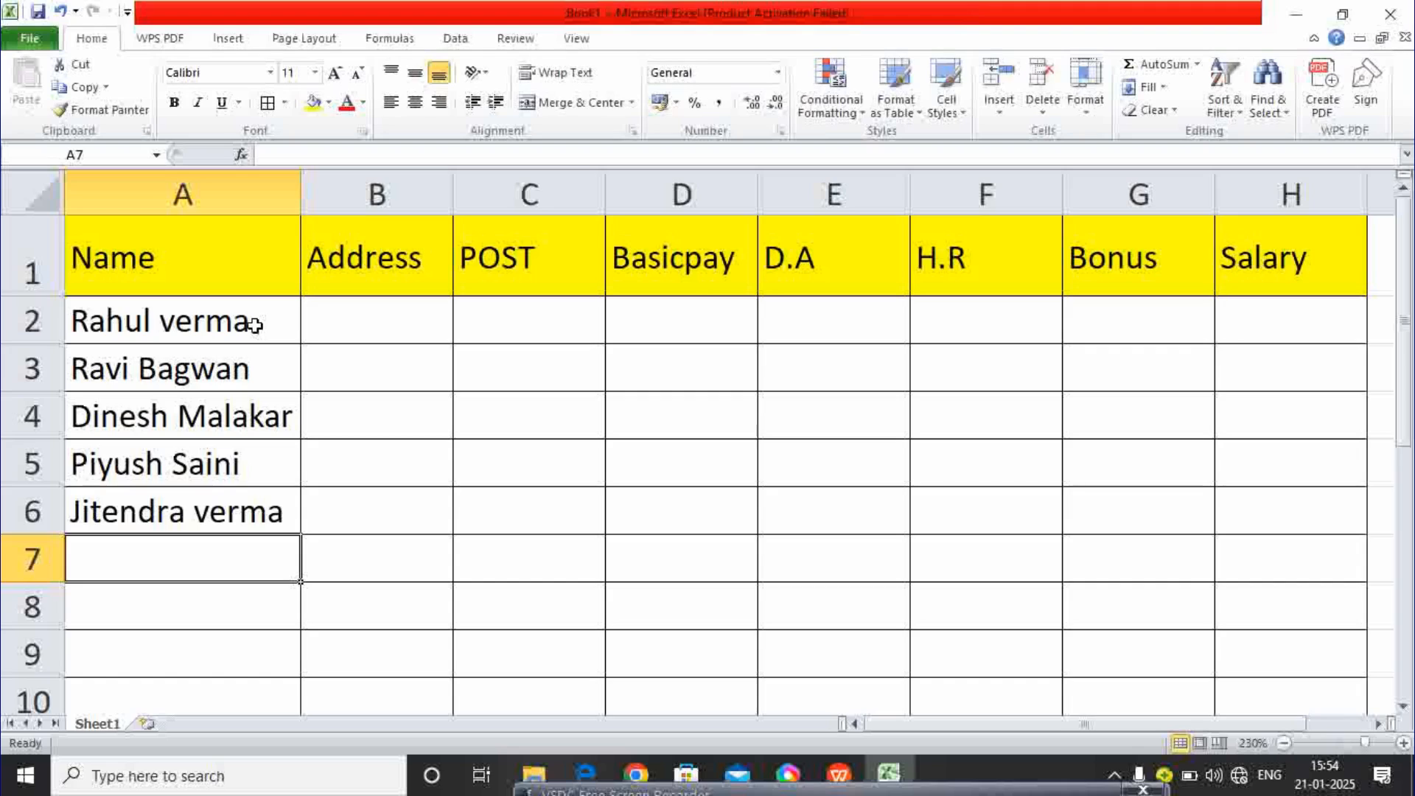
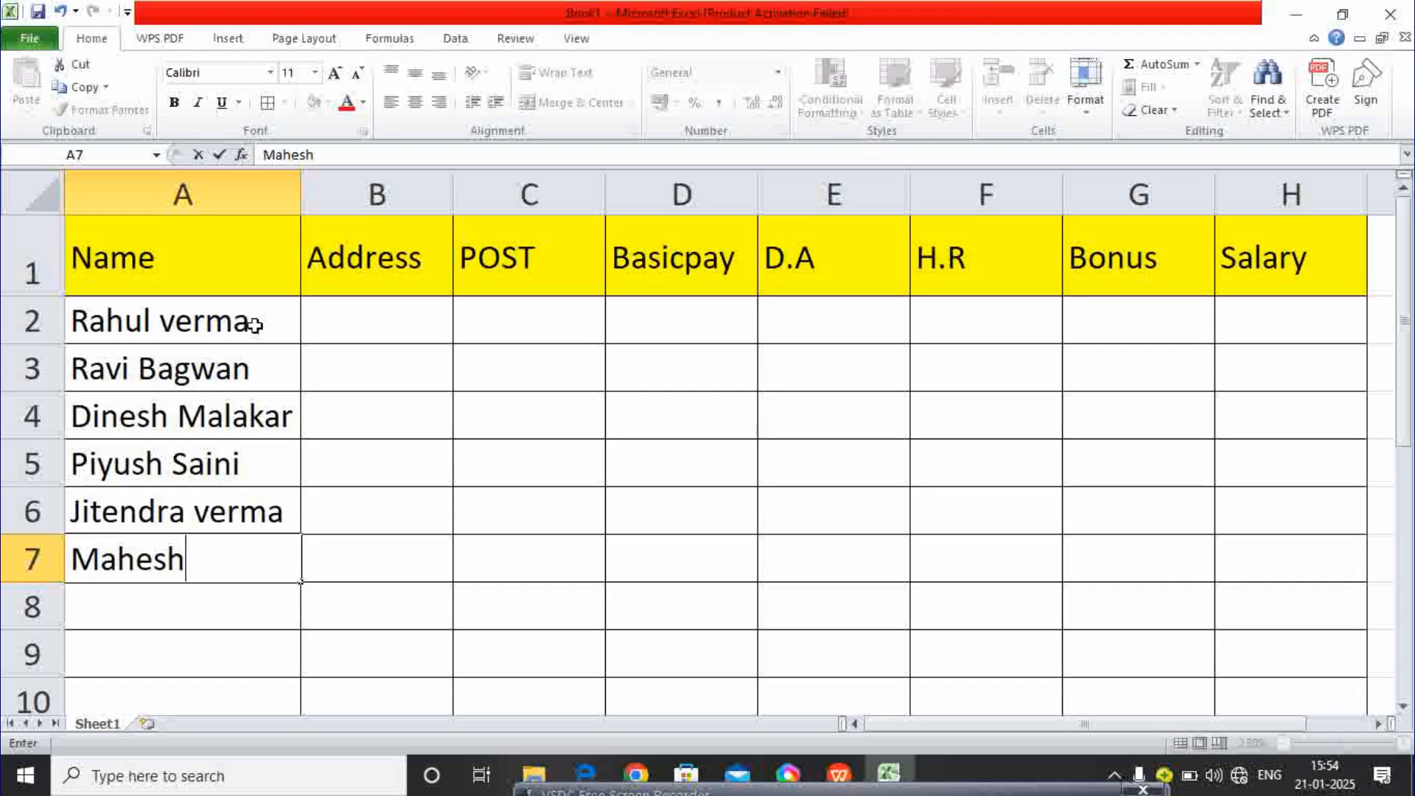
pyautogui.write('Pal')
pyautogui.press('Return')
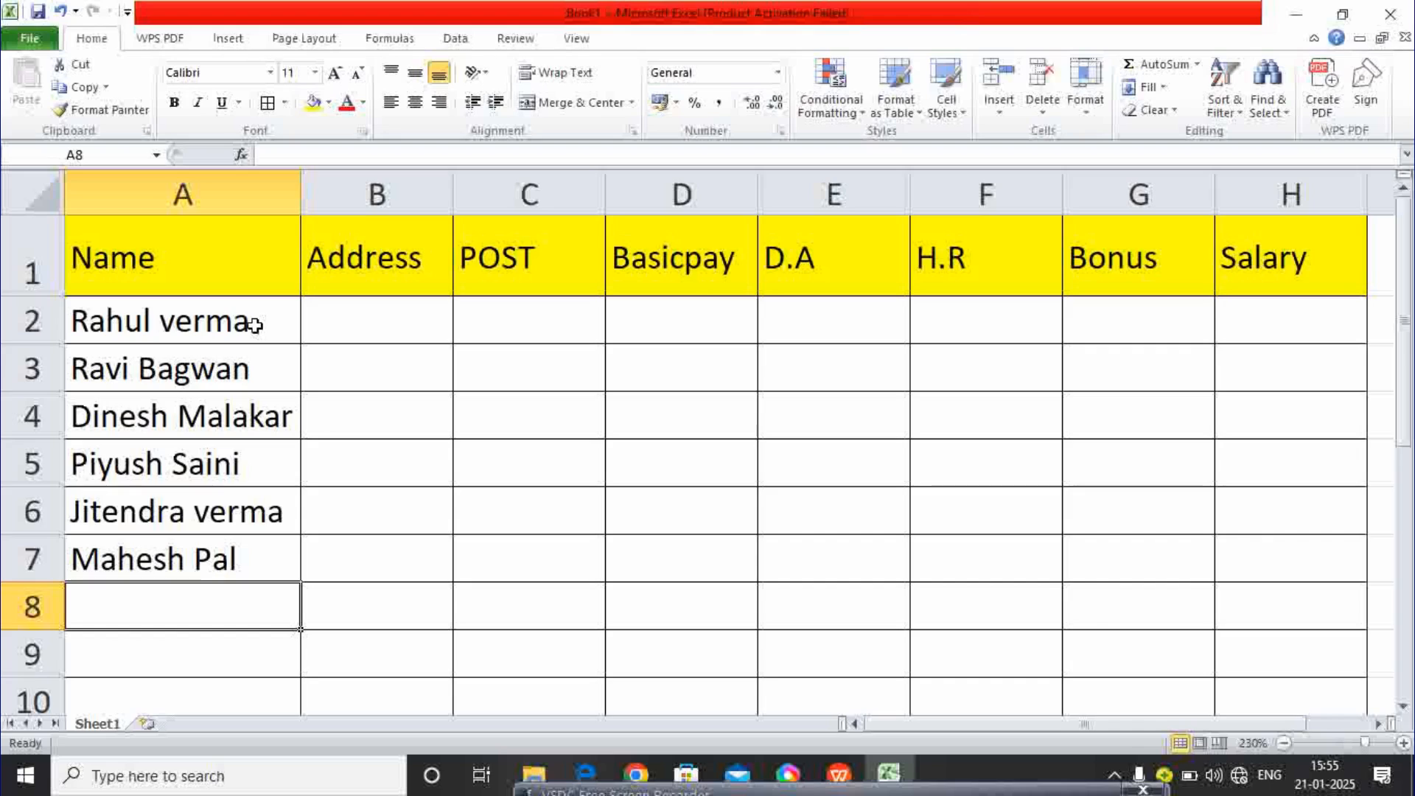
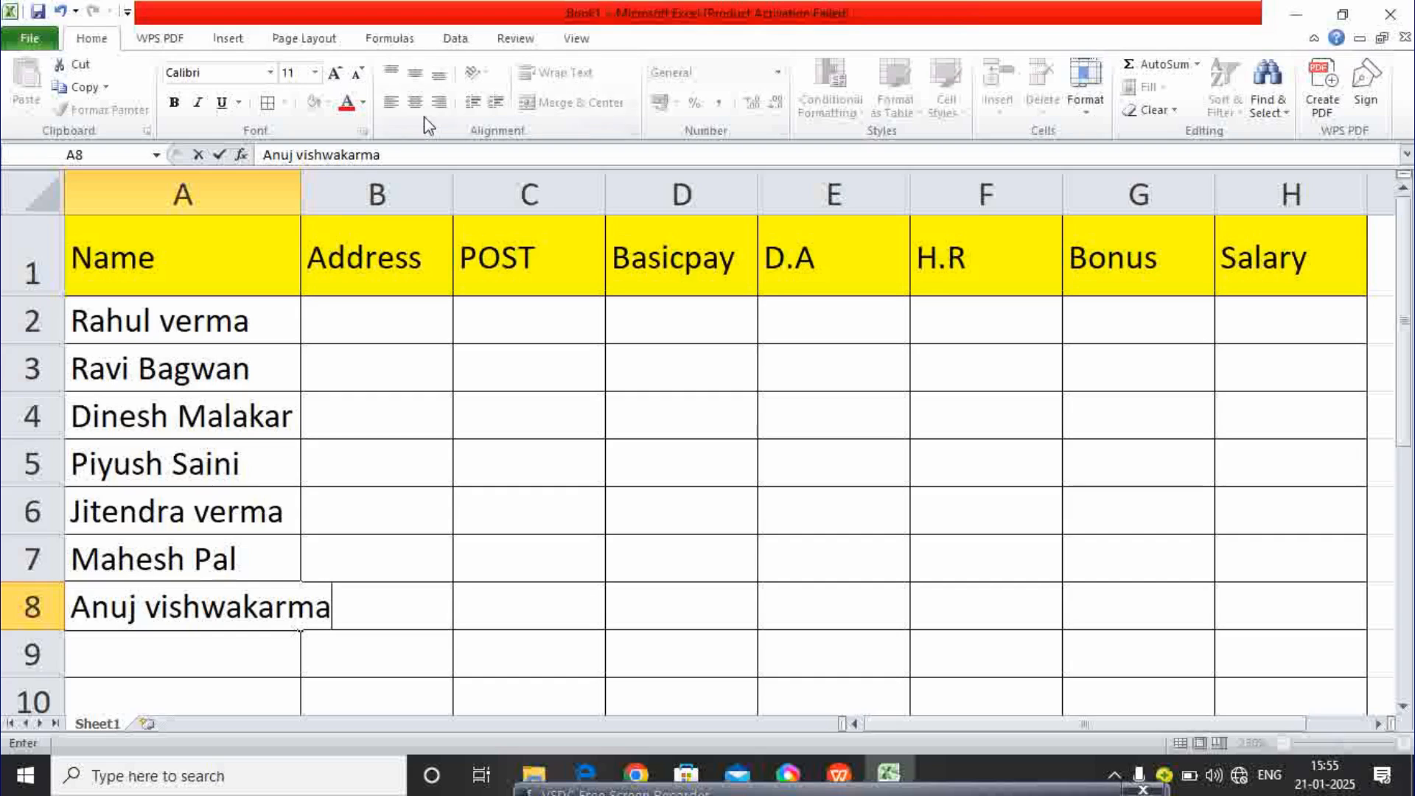
# - Widen column A further and enter the final two employee names in A9 and A10
pyautogui.click(351, 403)
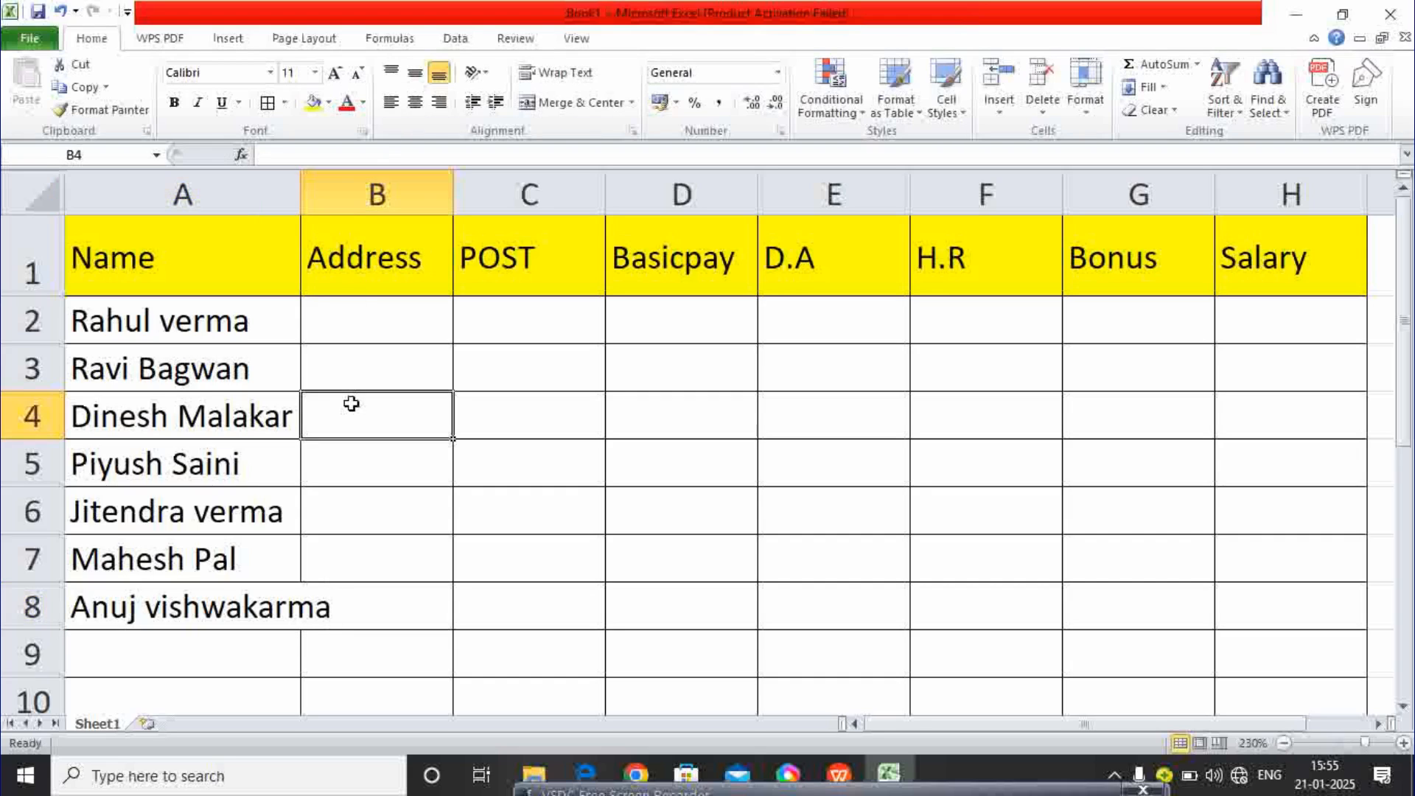
pyautogui.moveTo(300, 184); pyautogui.dragTo(338, 185)
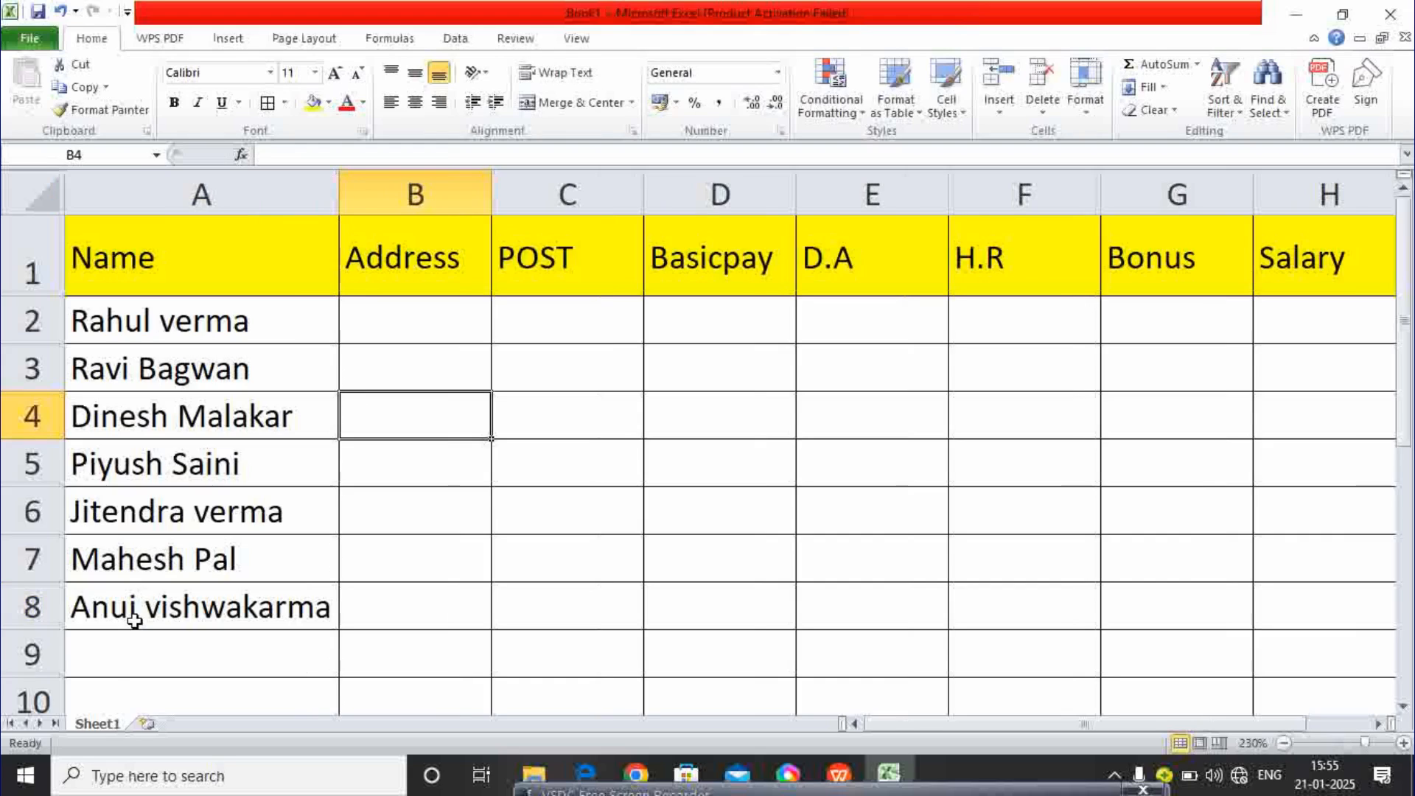
pyautogui.click(118, 666)
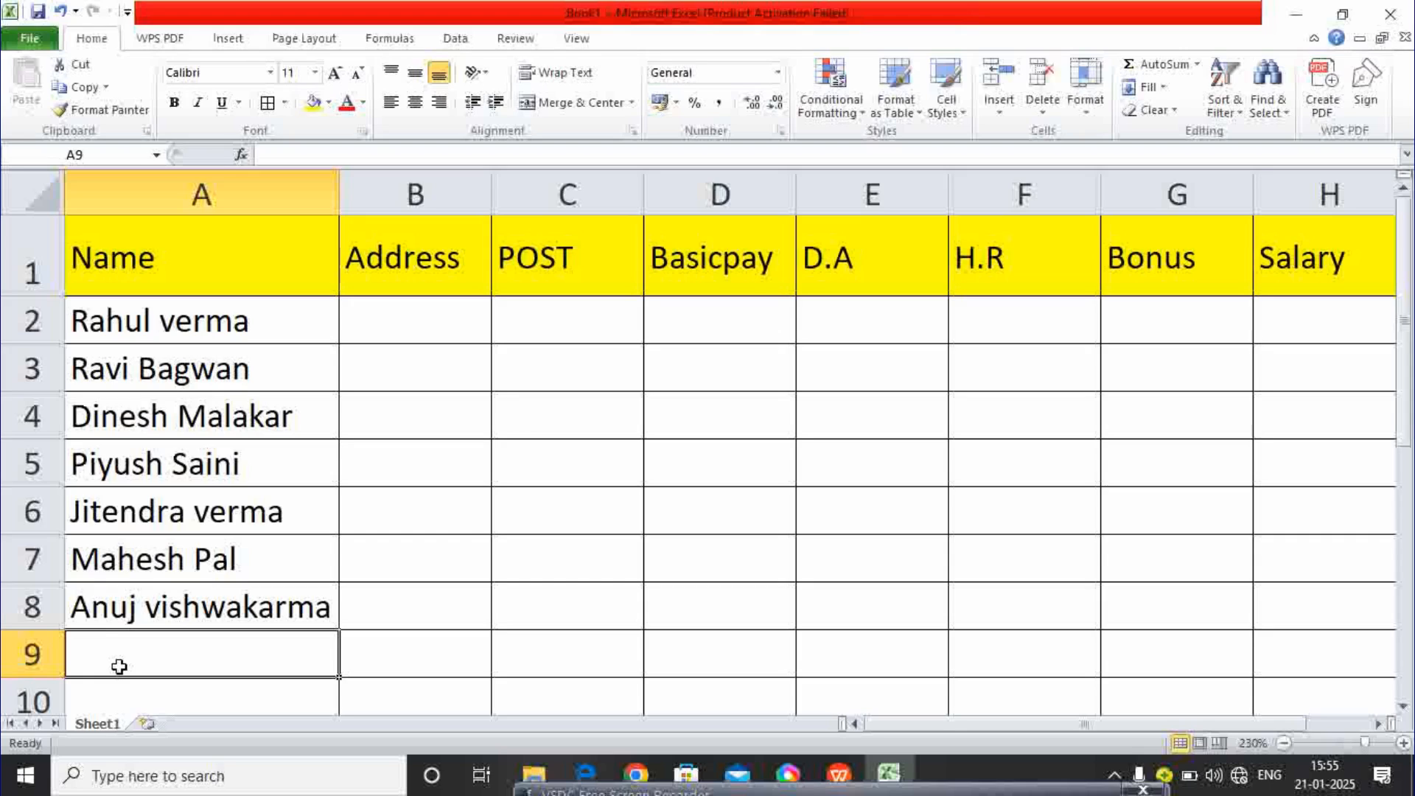
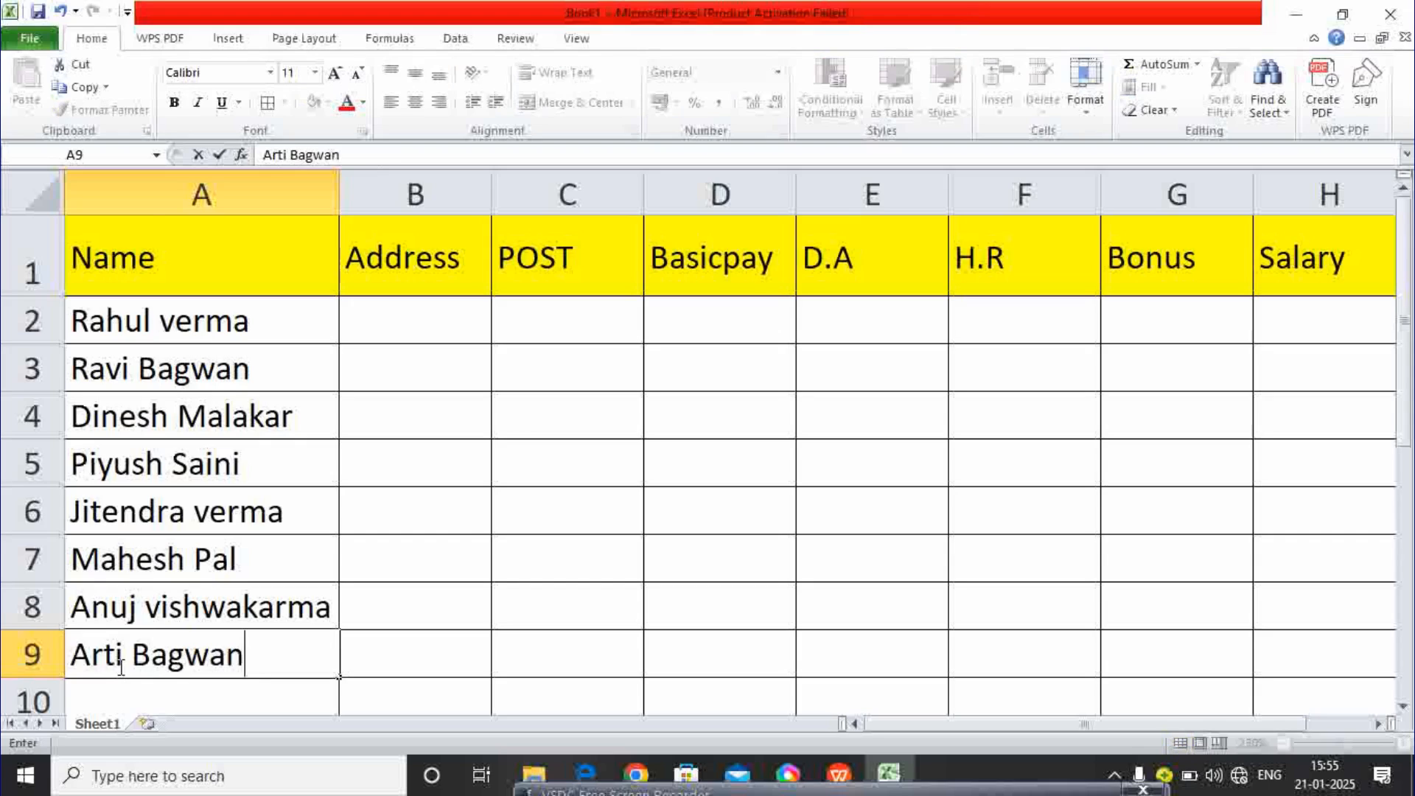
pyautogui.press('Return')
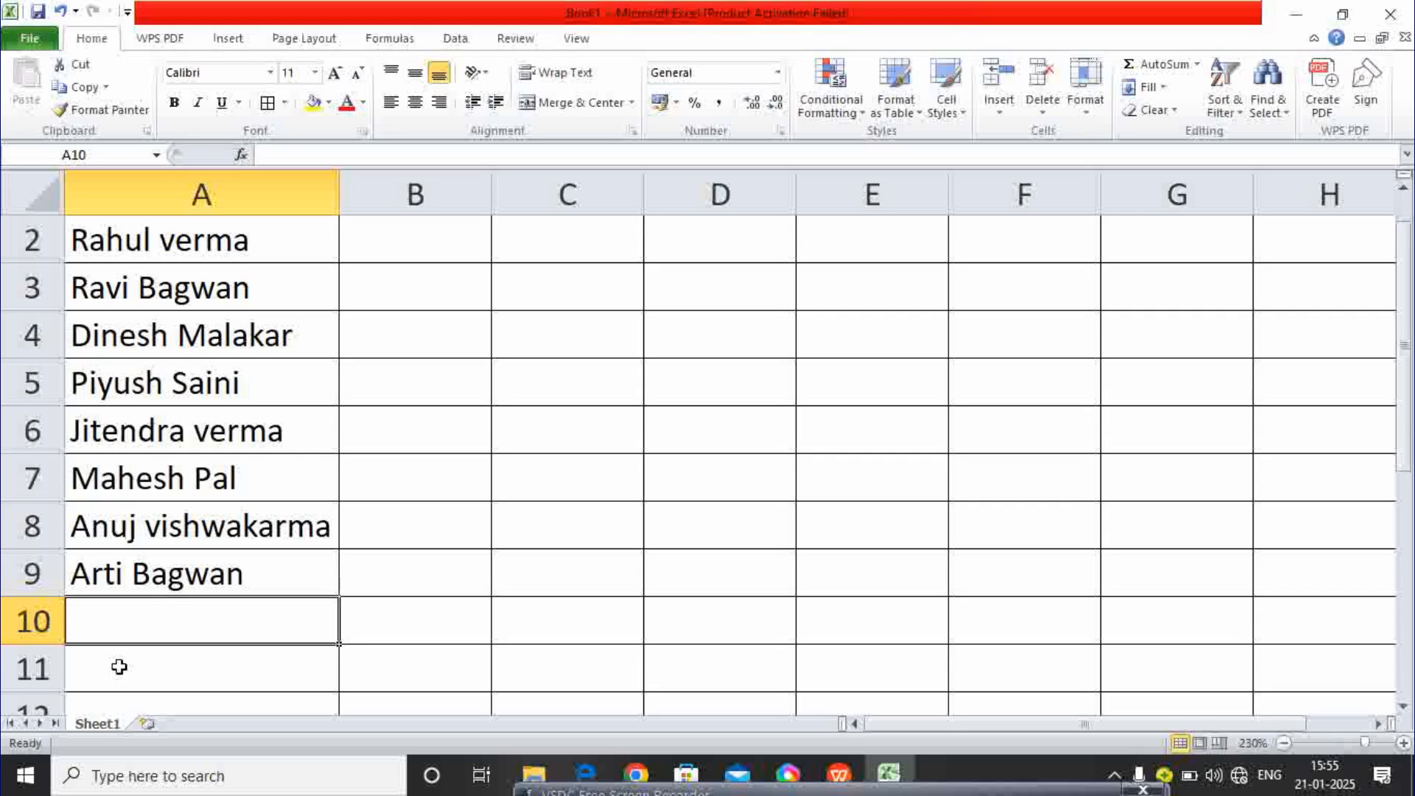
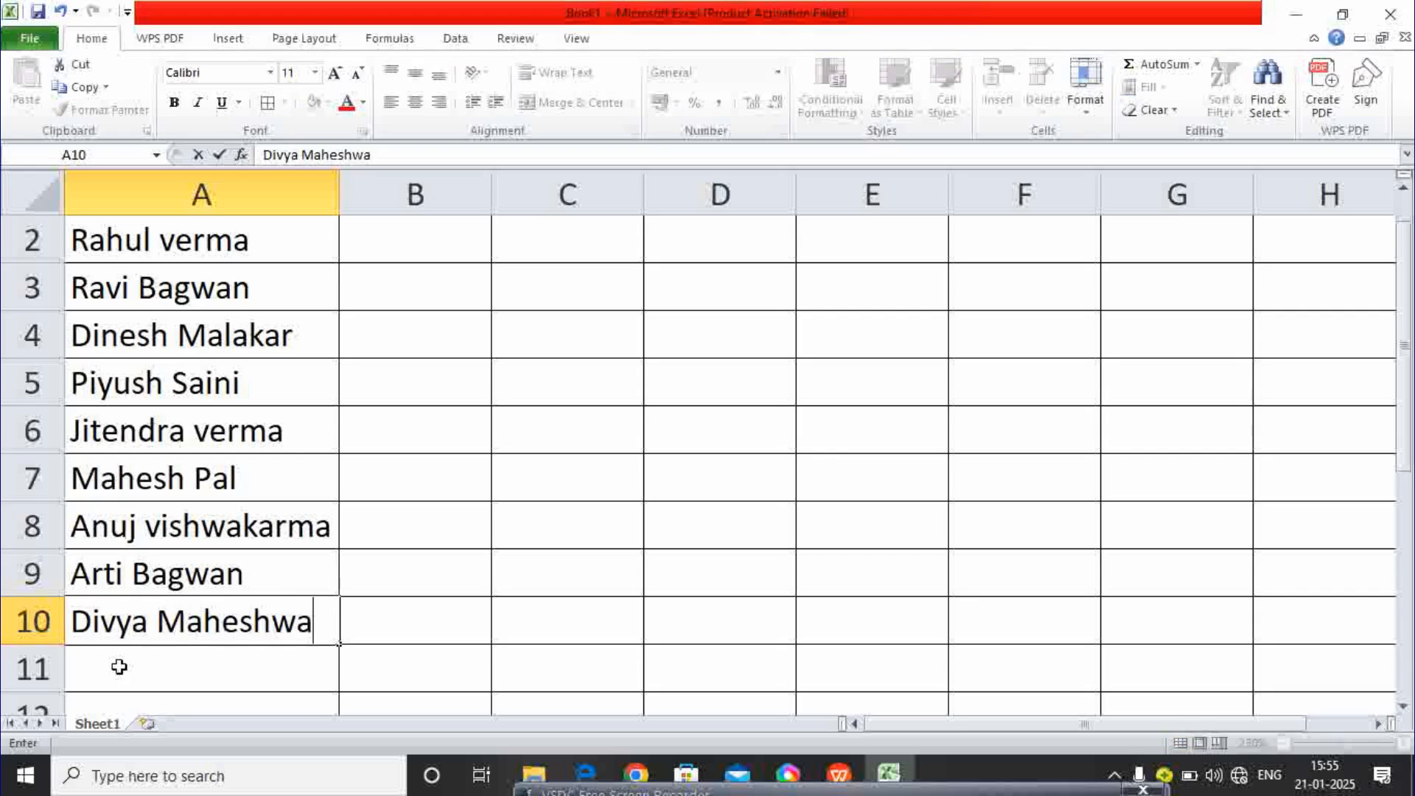
pyautogui.click(424, 507)
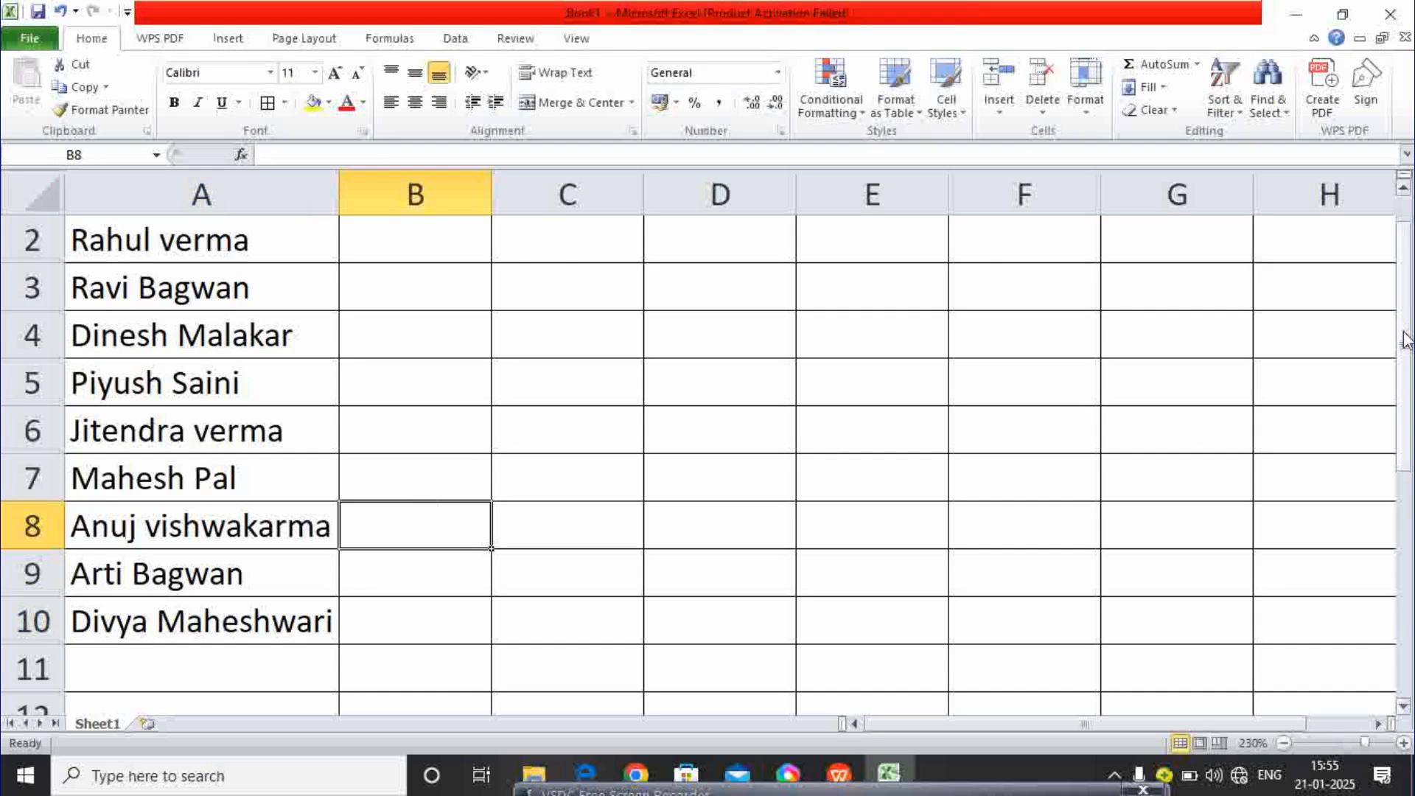
pyautogui.moveTo(1408, 331); pyautogui.dragTo(1404, 291)
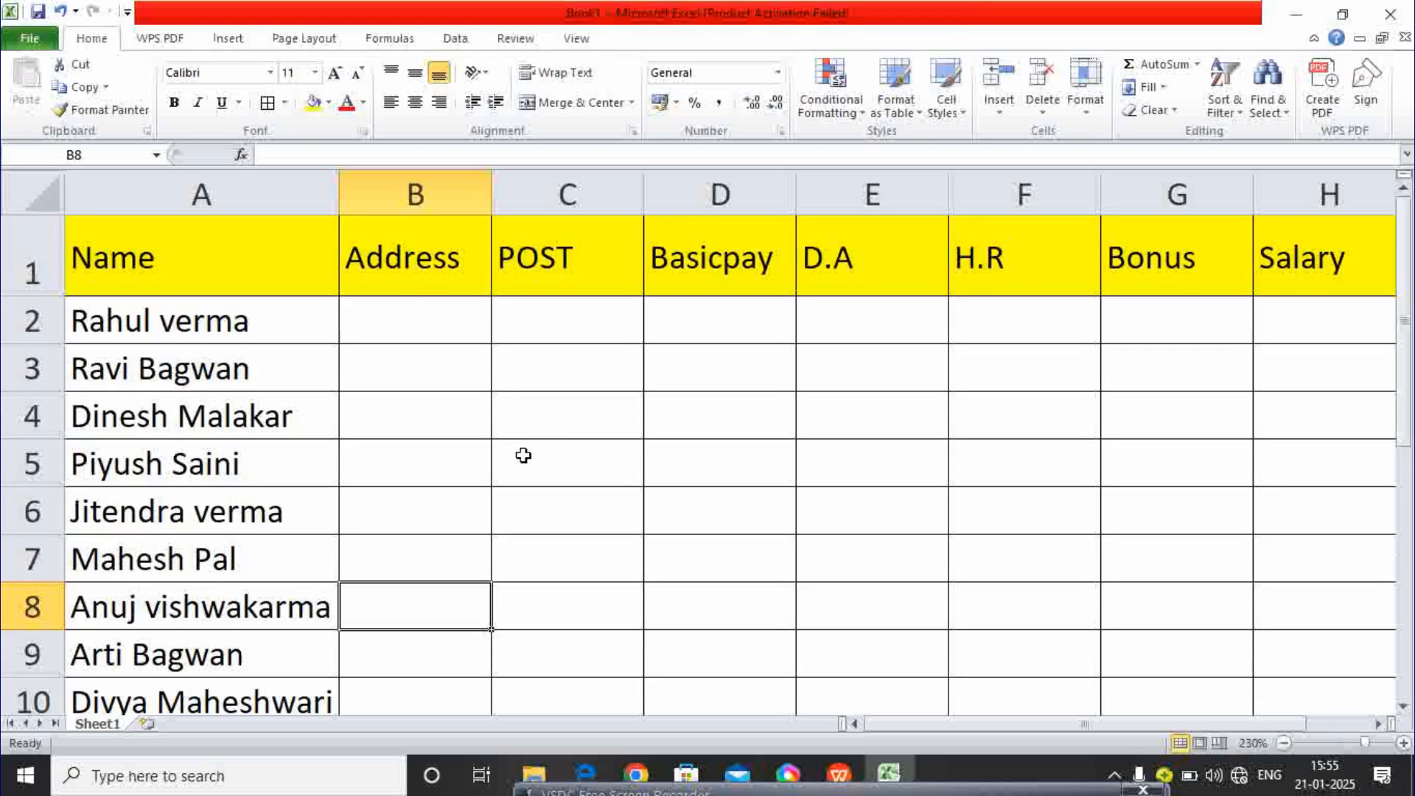
# - Enter the towns for the first four employees in B2:B5
pyautogui.click(399, 301)
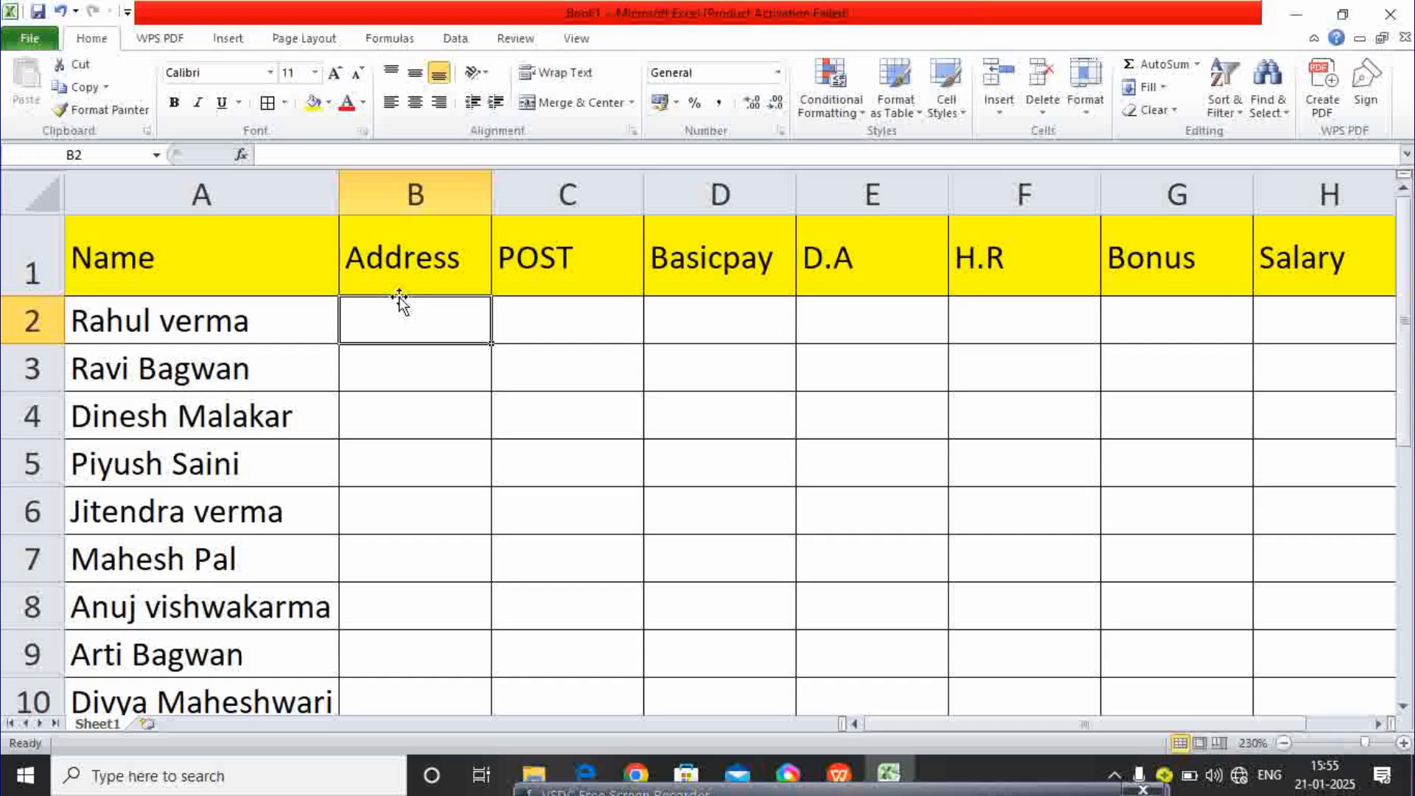
pyautogui.write('SE')
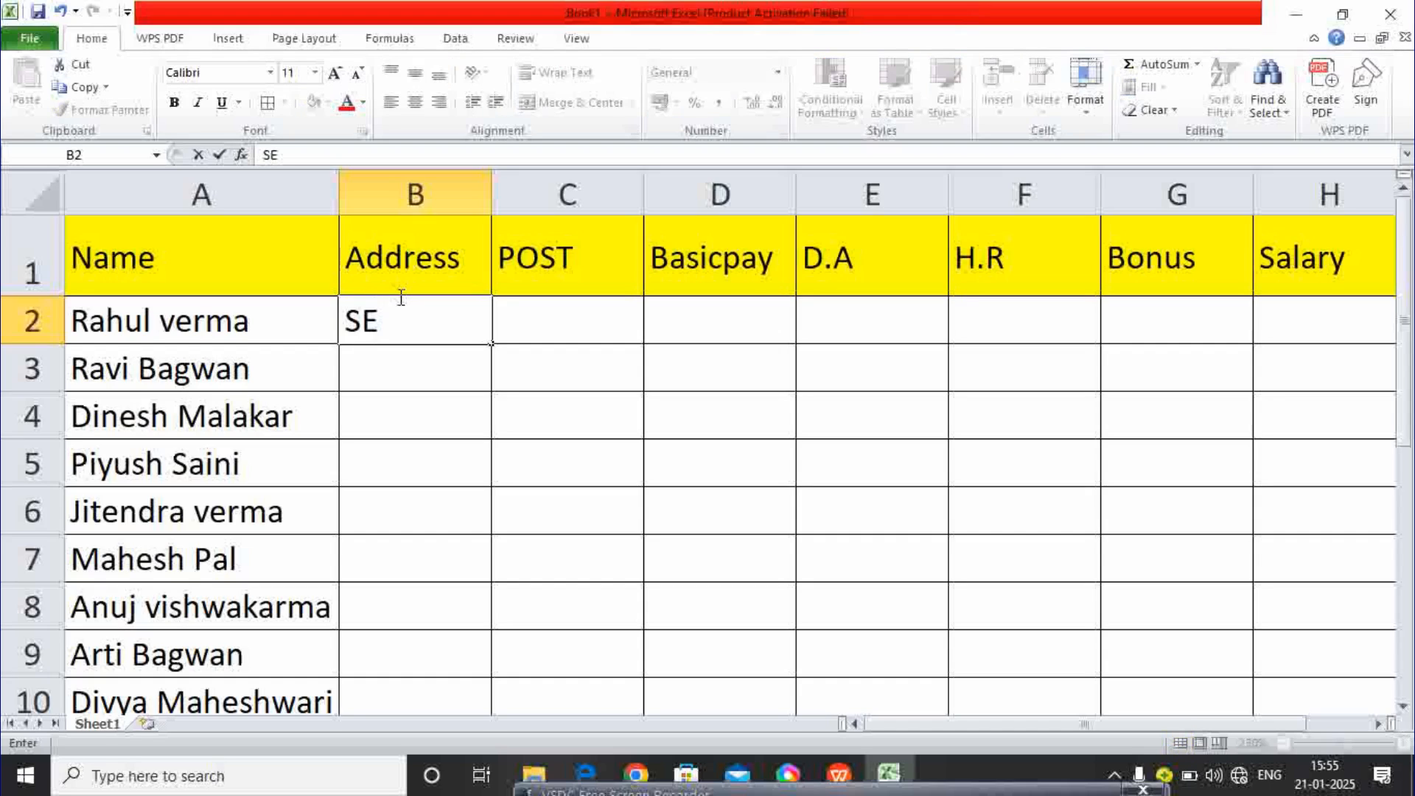
pyautogui.press('BackSpace')
pyautogui.write('h')
pyautogui.press('BackSpace')
pyautogui.write('ehore')
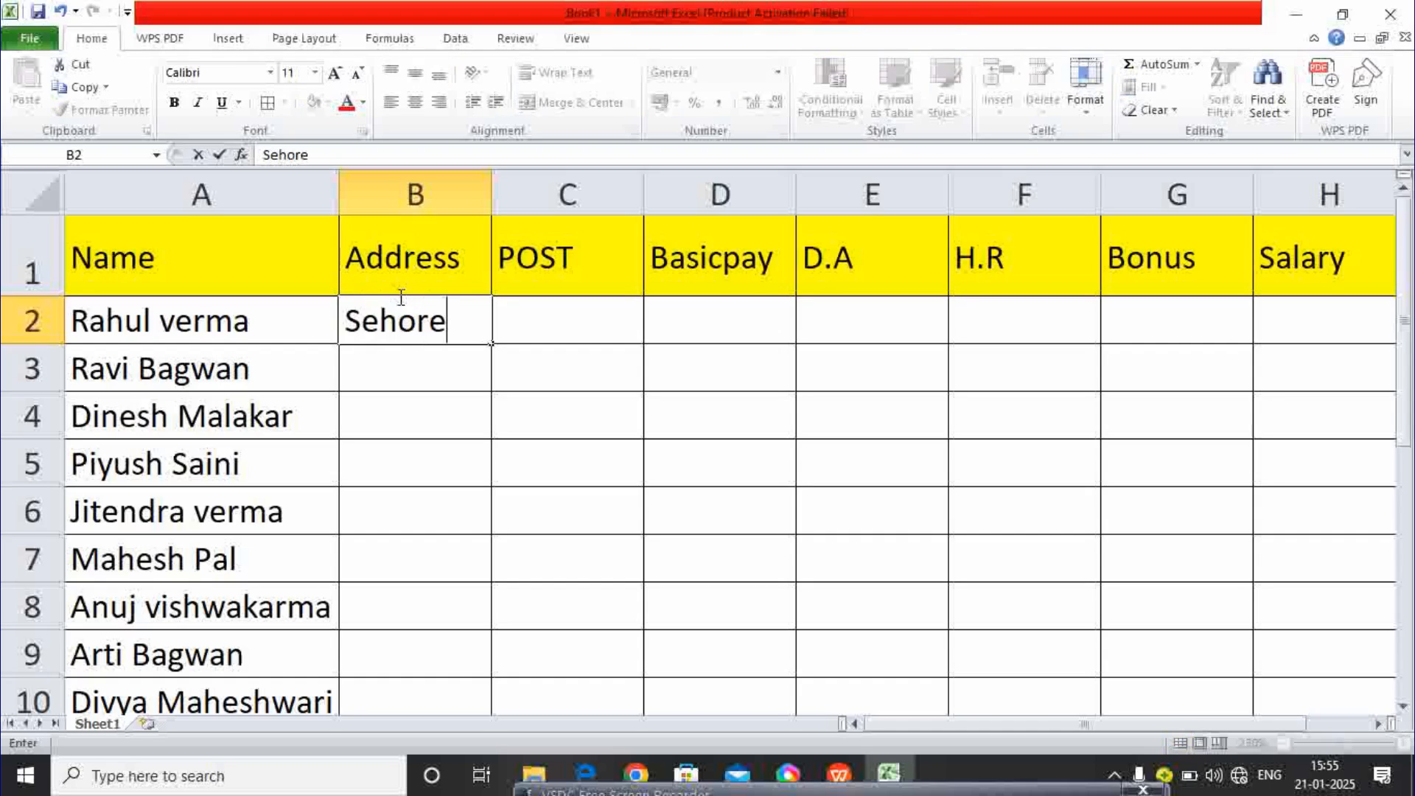
pyautogui.press('Return')
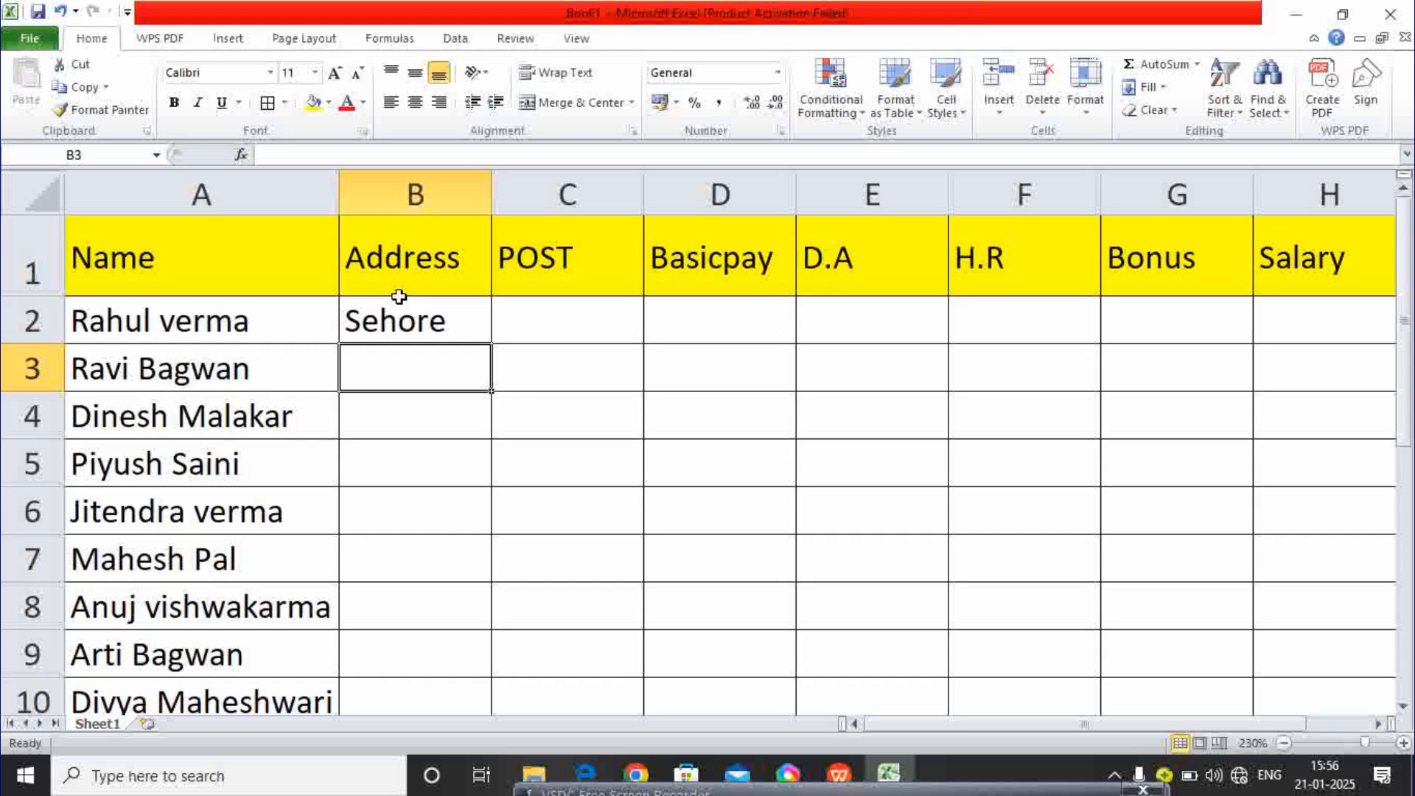
pyautogui.write('Ch')
pyautogui.write('na')
pyautogui.press('BackSpace')
pyautogui.press('BackSpace')
pyautogui.write('a')
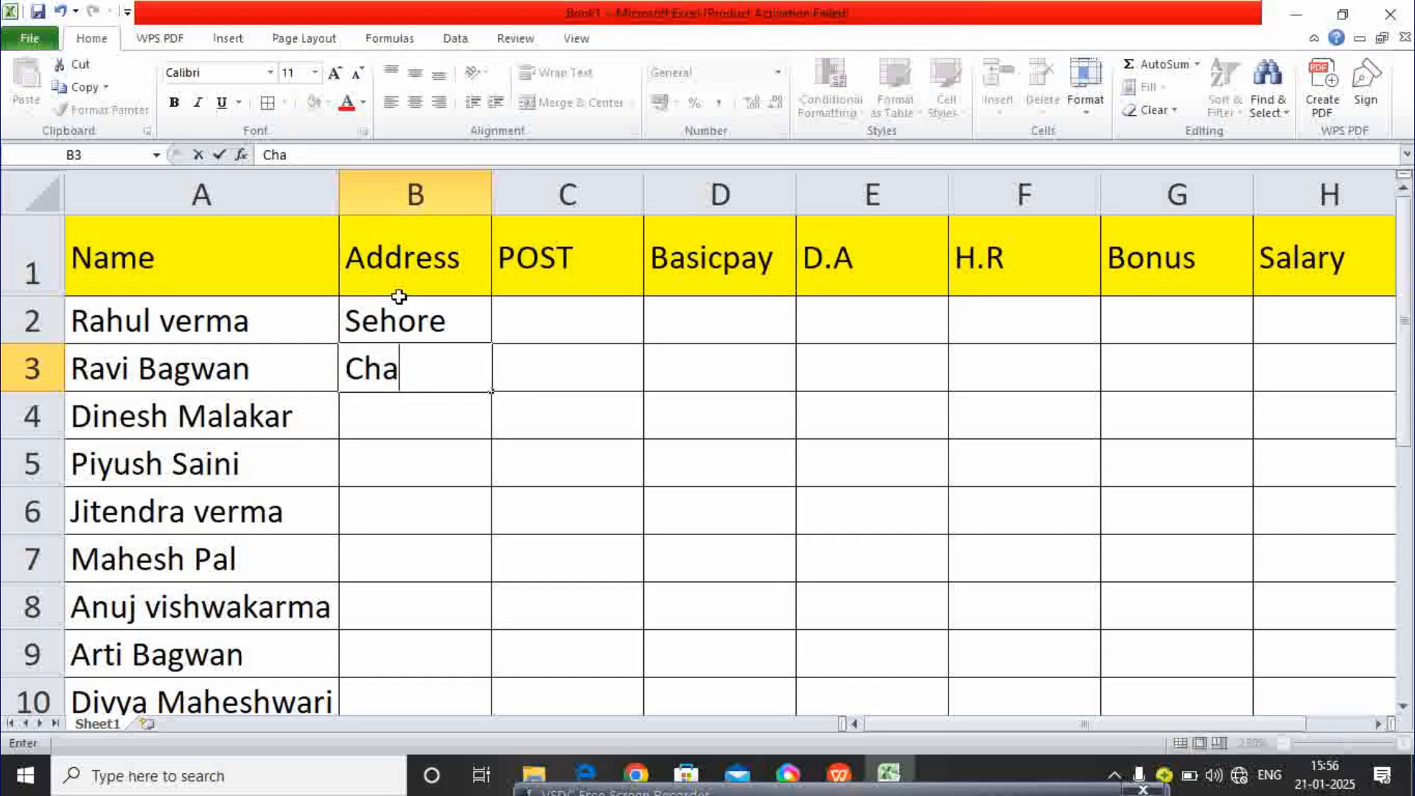
pyautogui.write('ndbad')
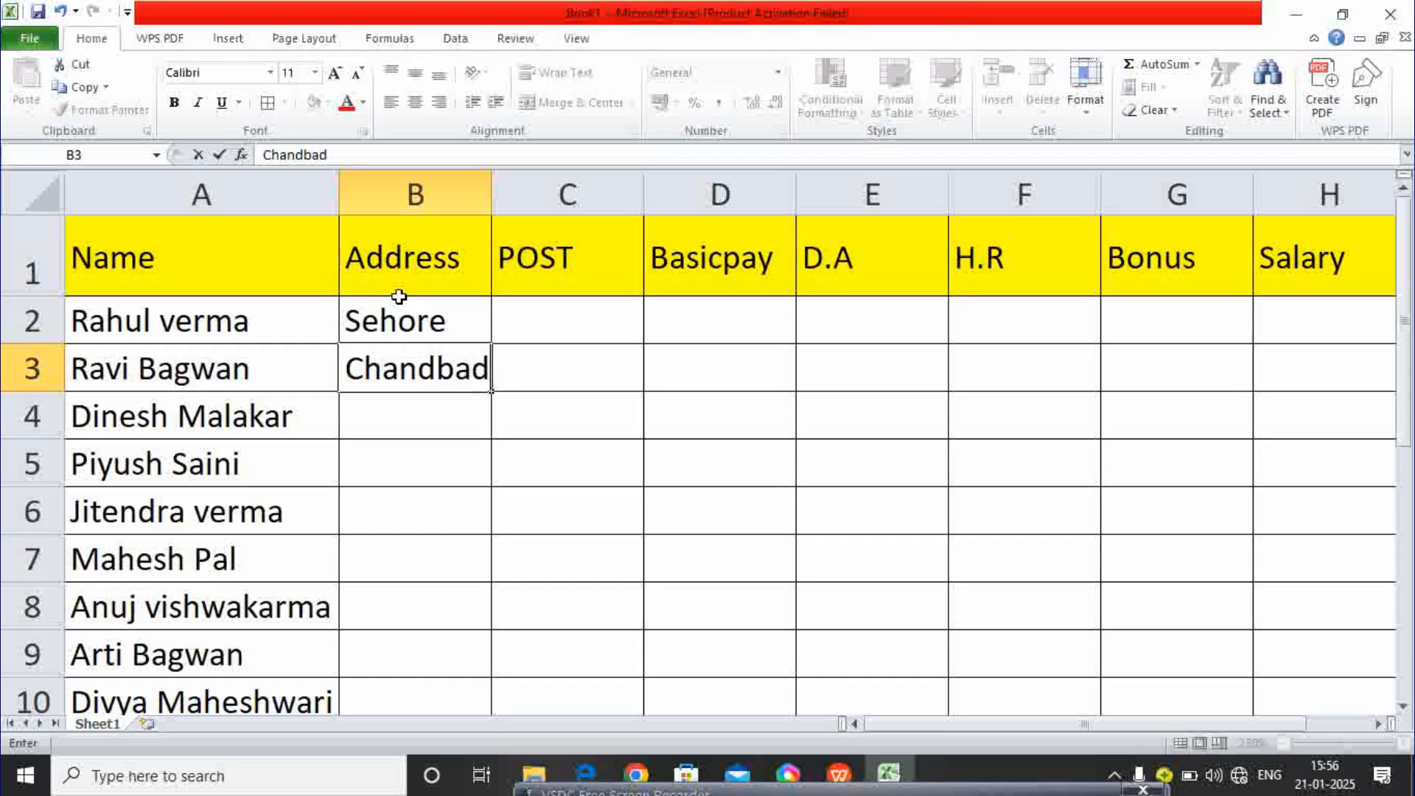
pyautogui.press('Return')
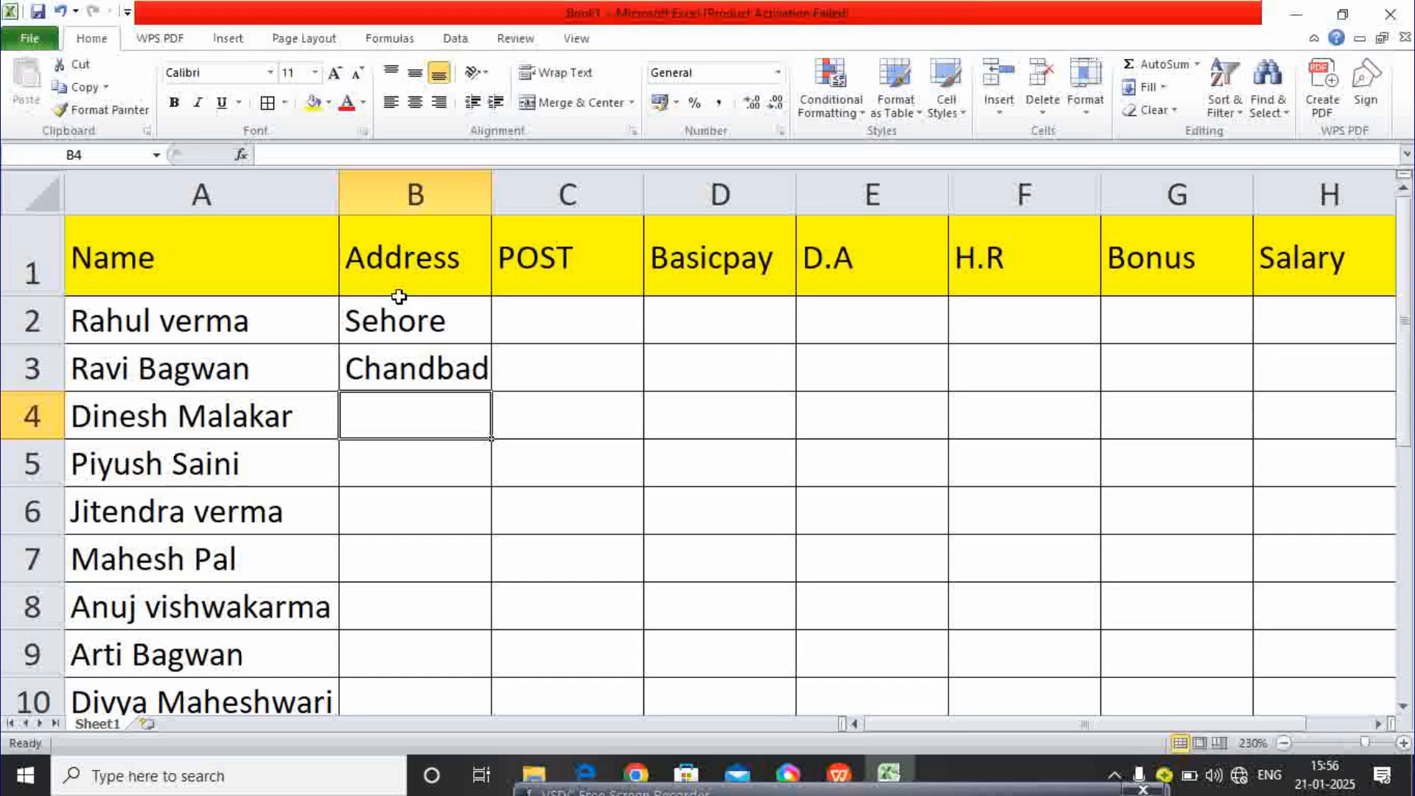
pyautogui.write('Am')
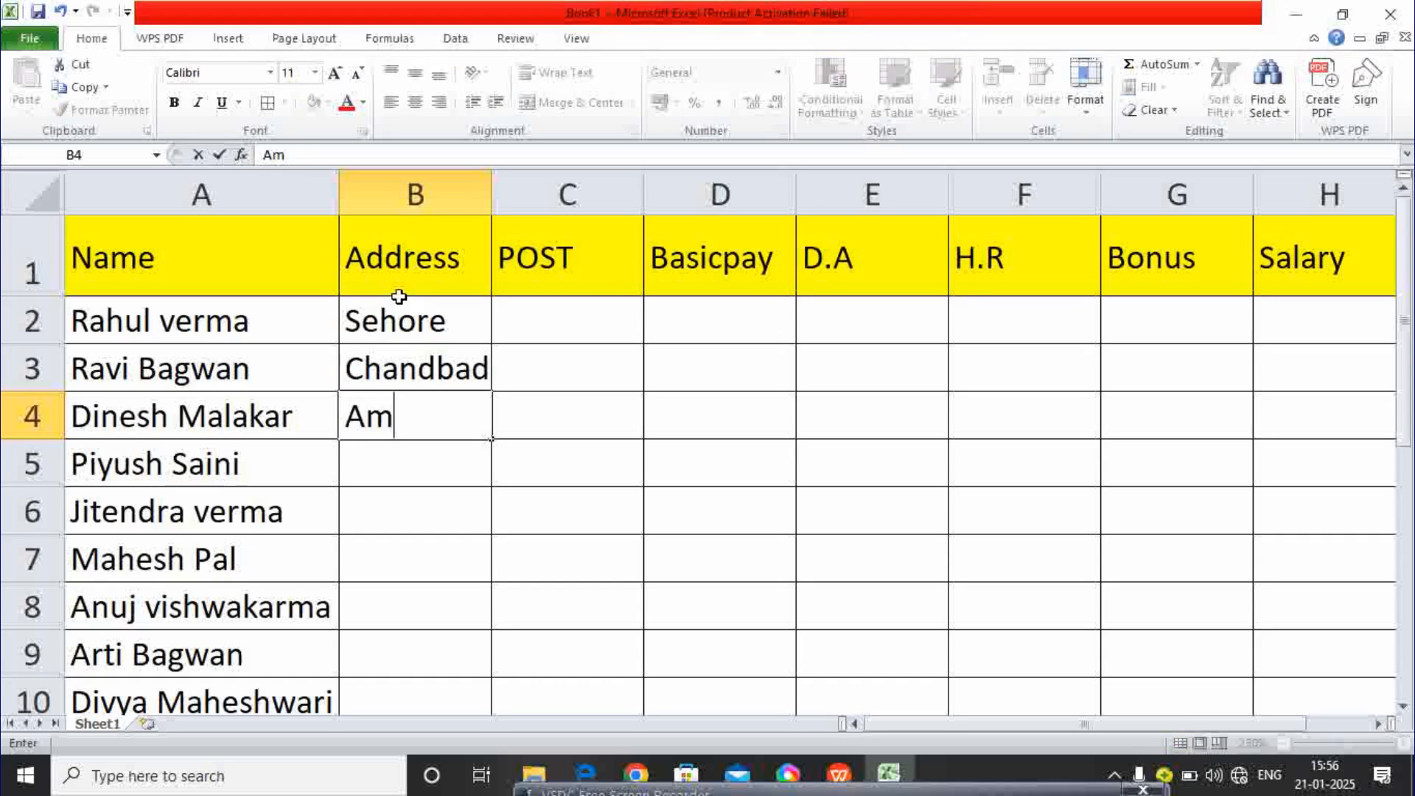
pyautogui.write('laha')
pyautogui.press('Return')
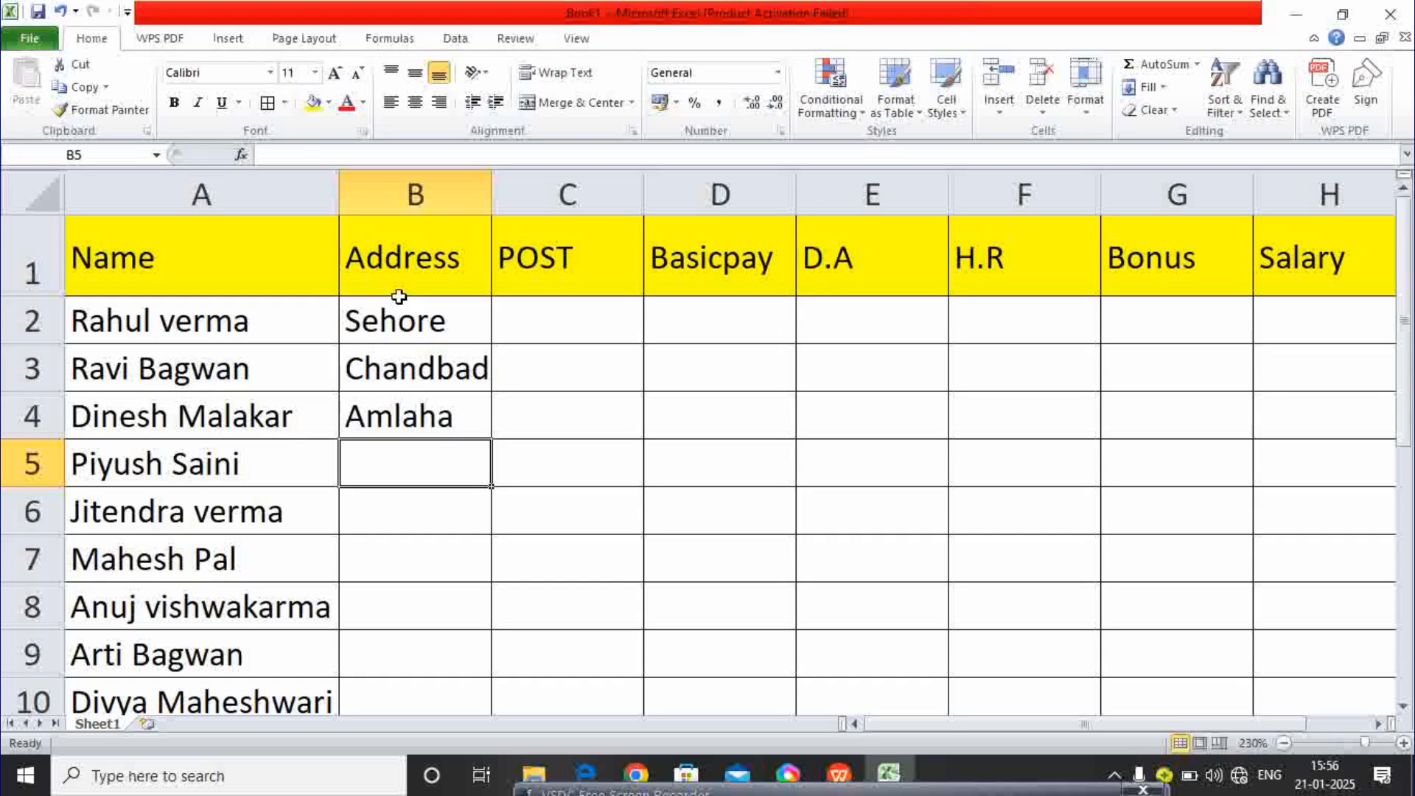
pyautogui.write('Shuja')
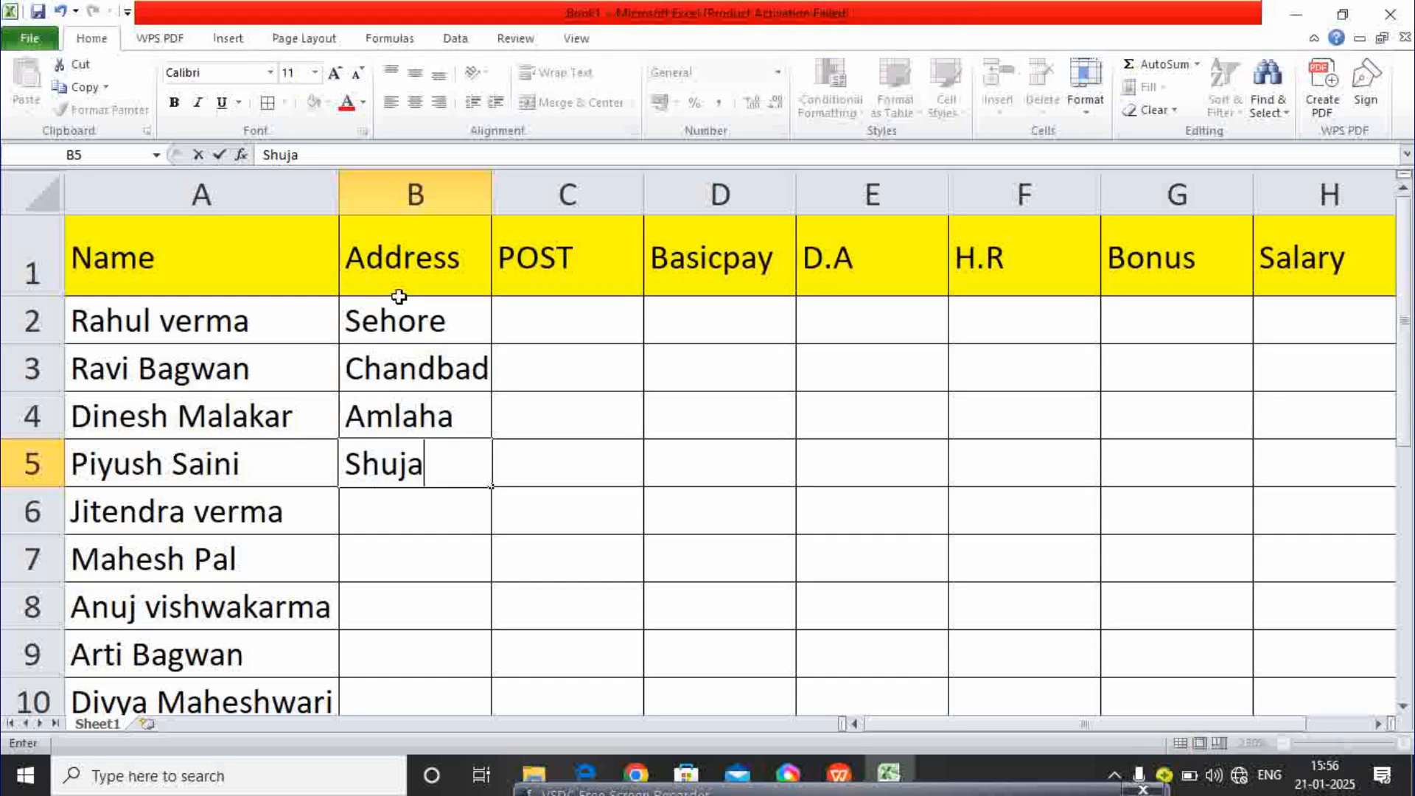
pyautogui.write('lpur')
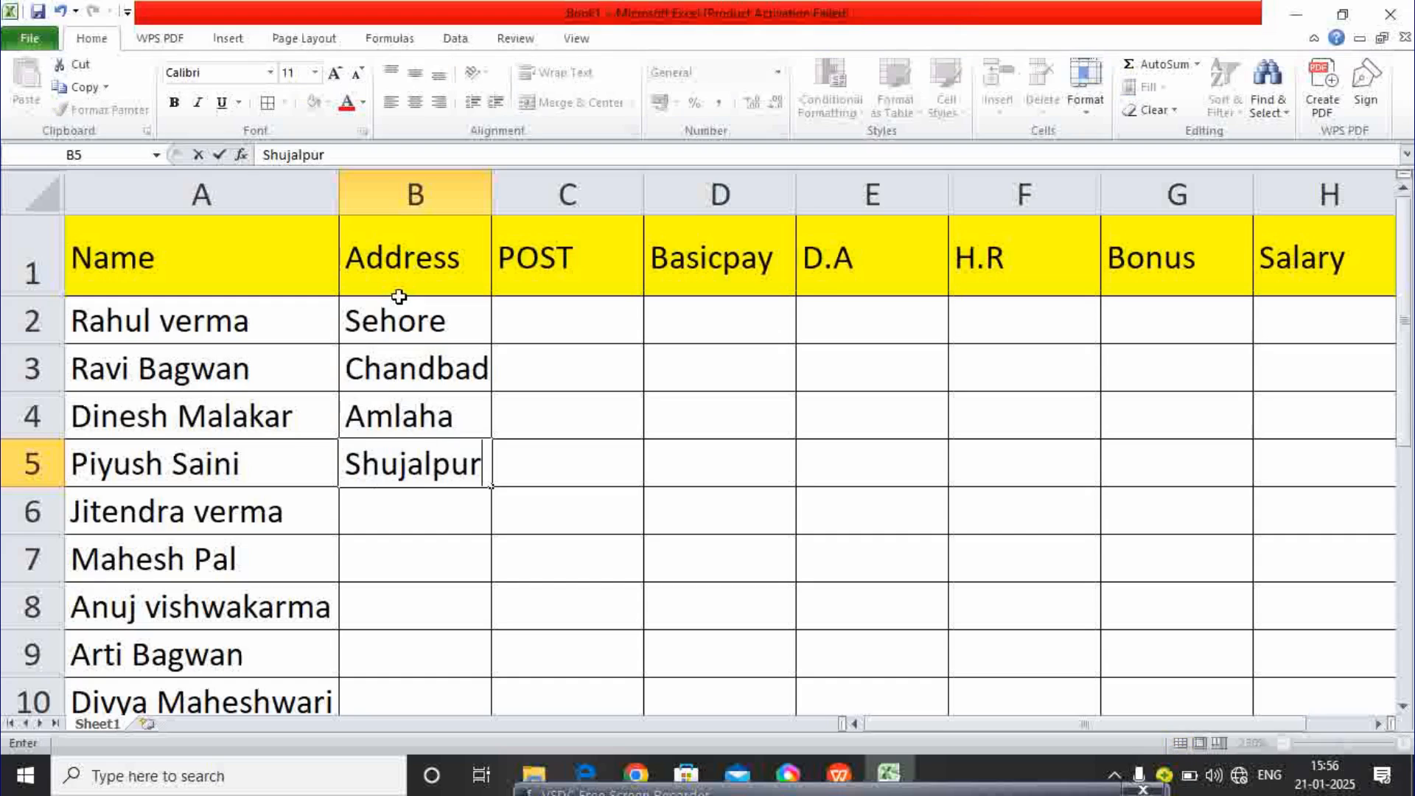
pyautogui.press('Return')
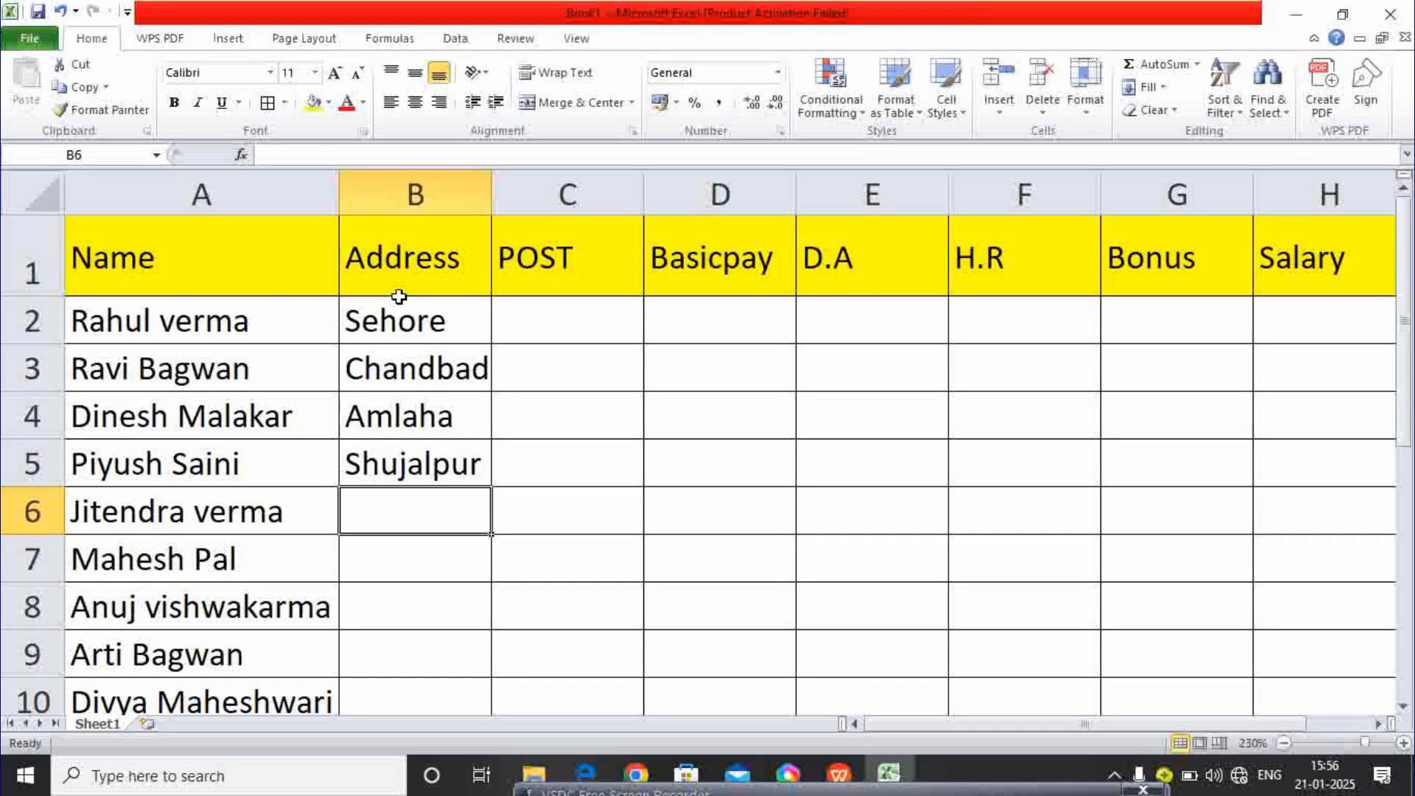
# - Fill in the remaining employees' towns in B6:B10, accepting AutoComplete matches
pyautogui.write('A')
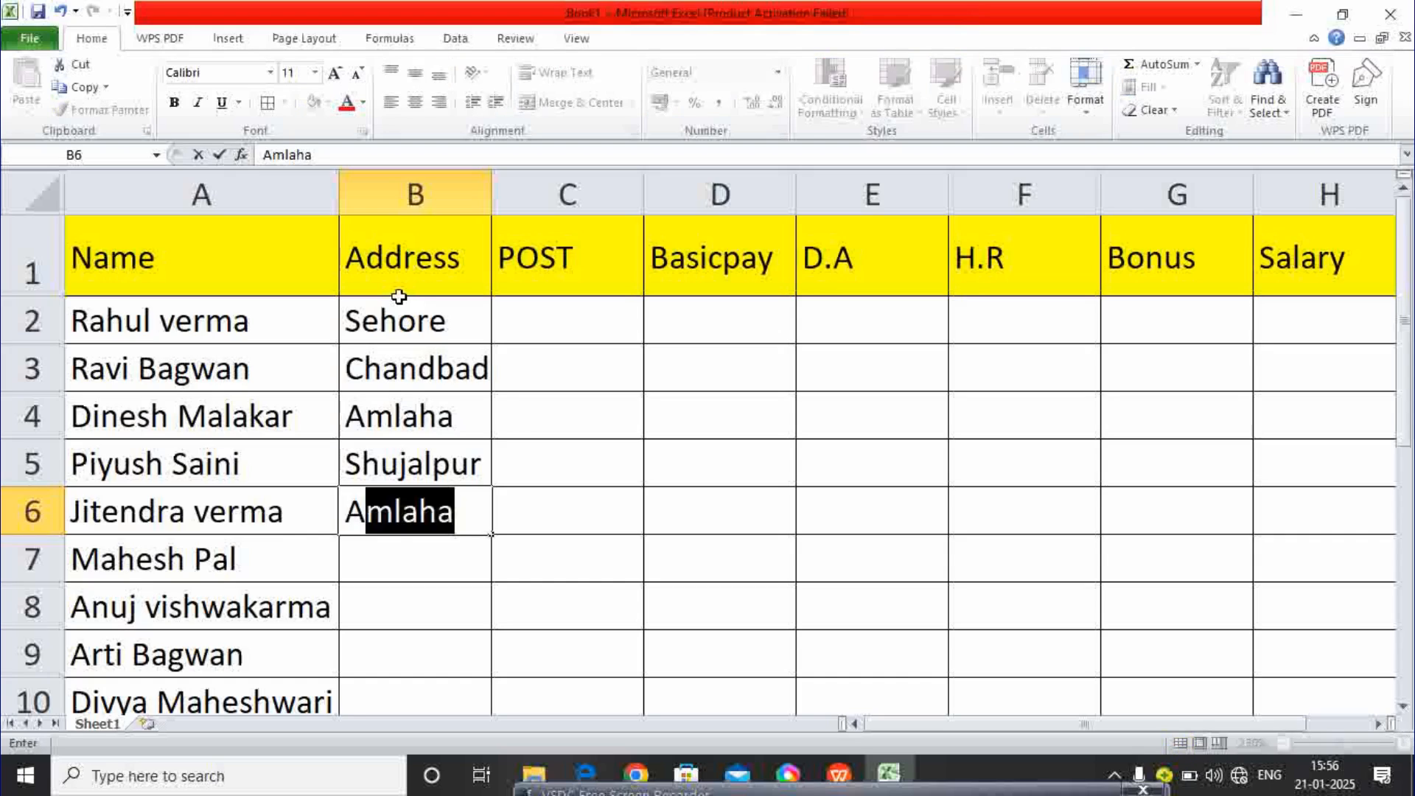
pyautogui.write('mlah')
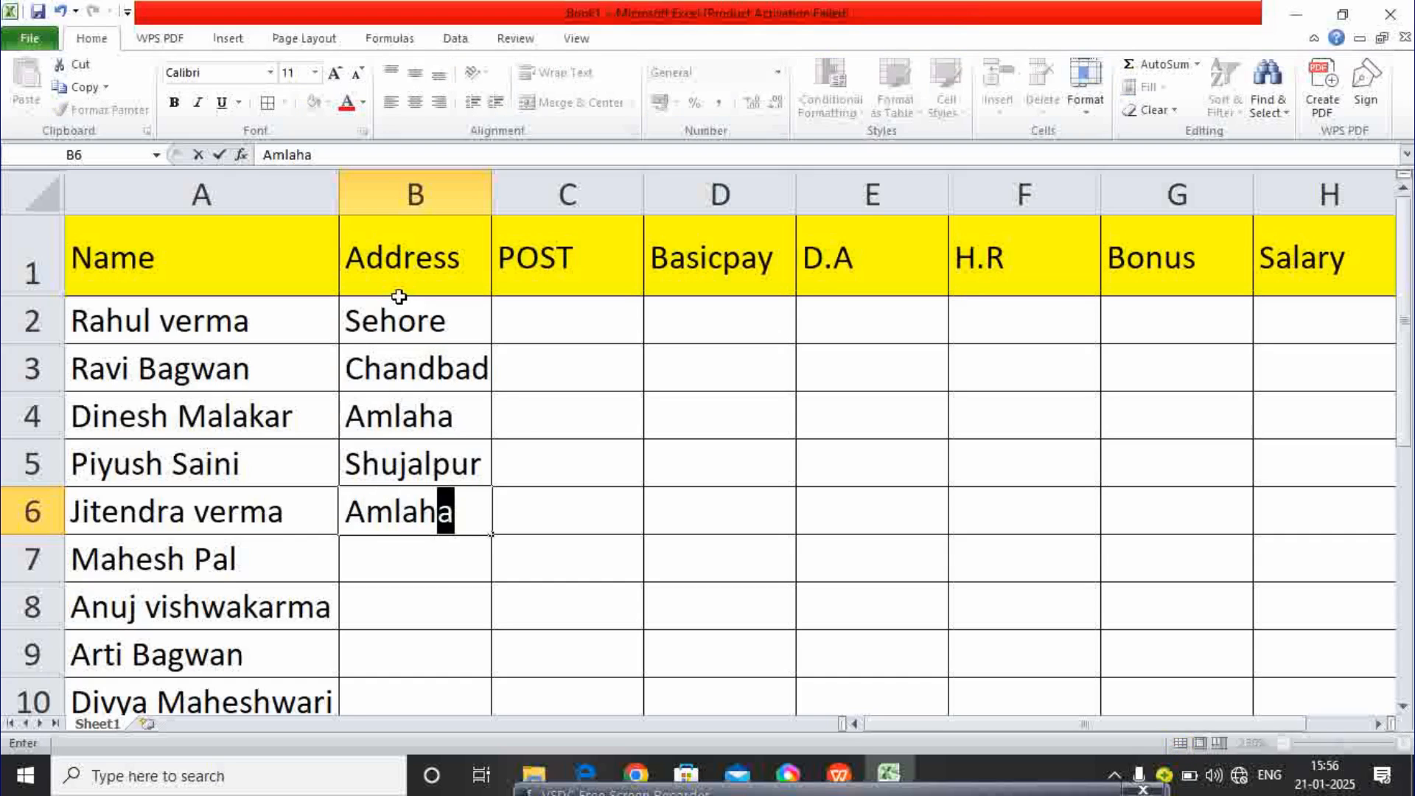
pyautogui.press('Return')
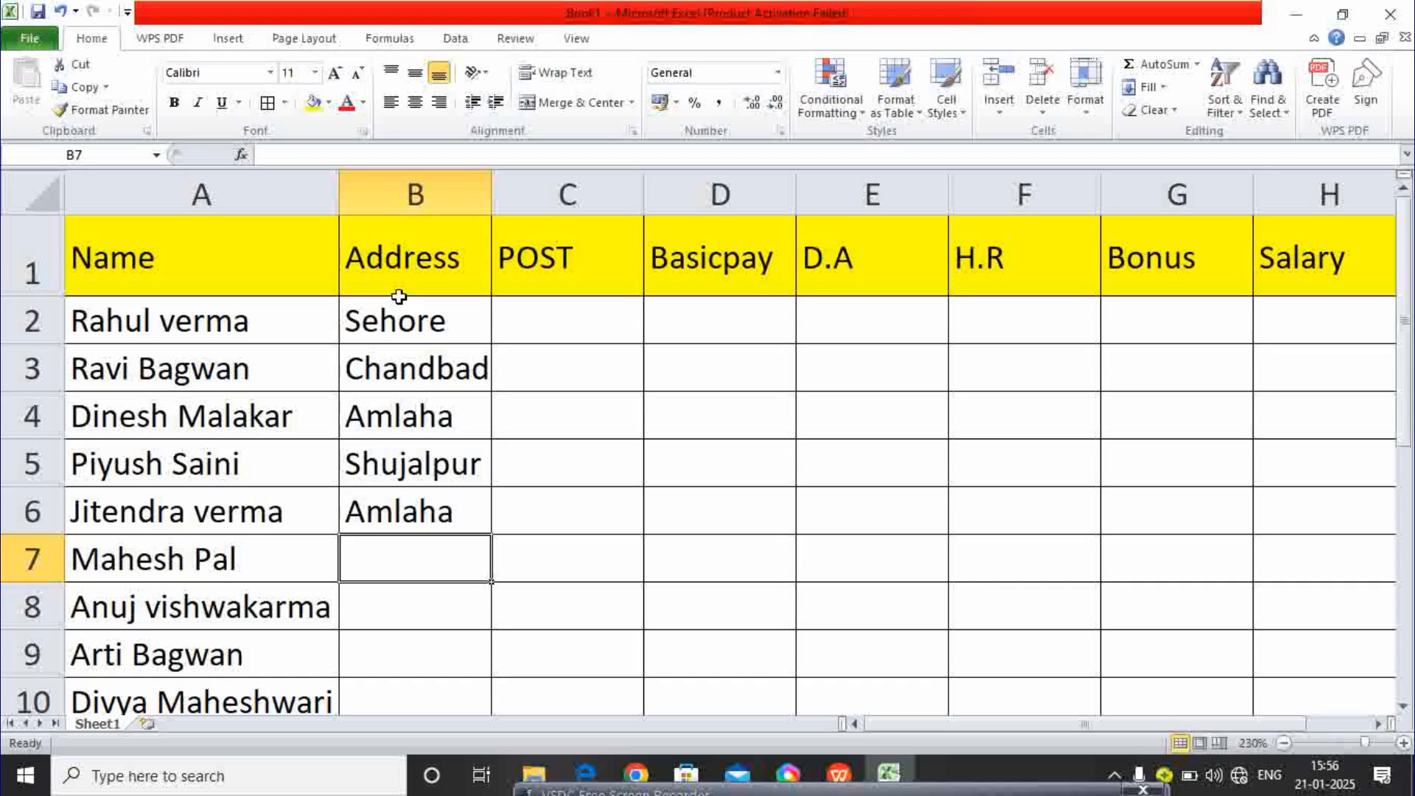
pyautogui.write('Ashta')
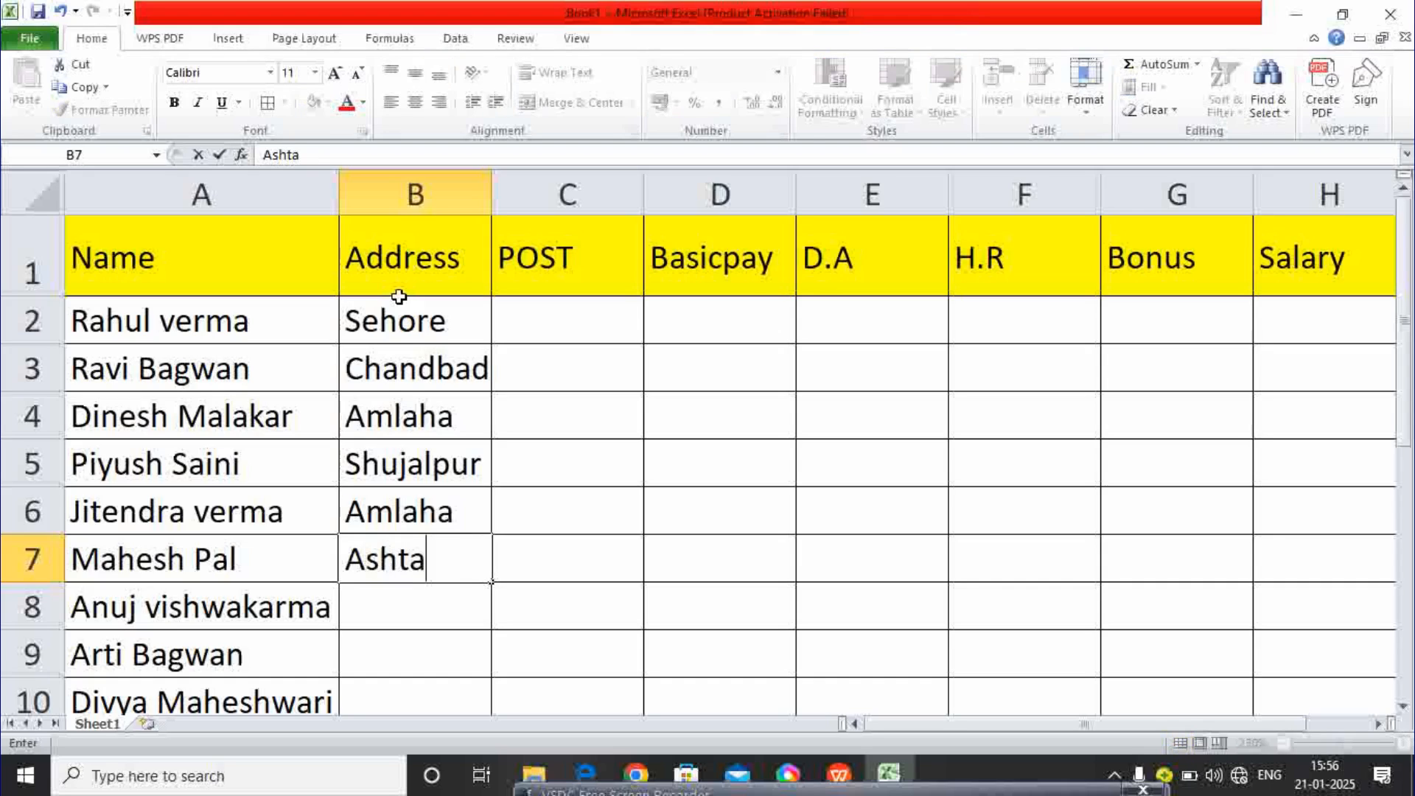
pyautogui.press('Return')
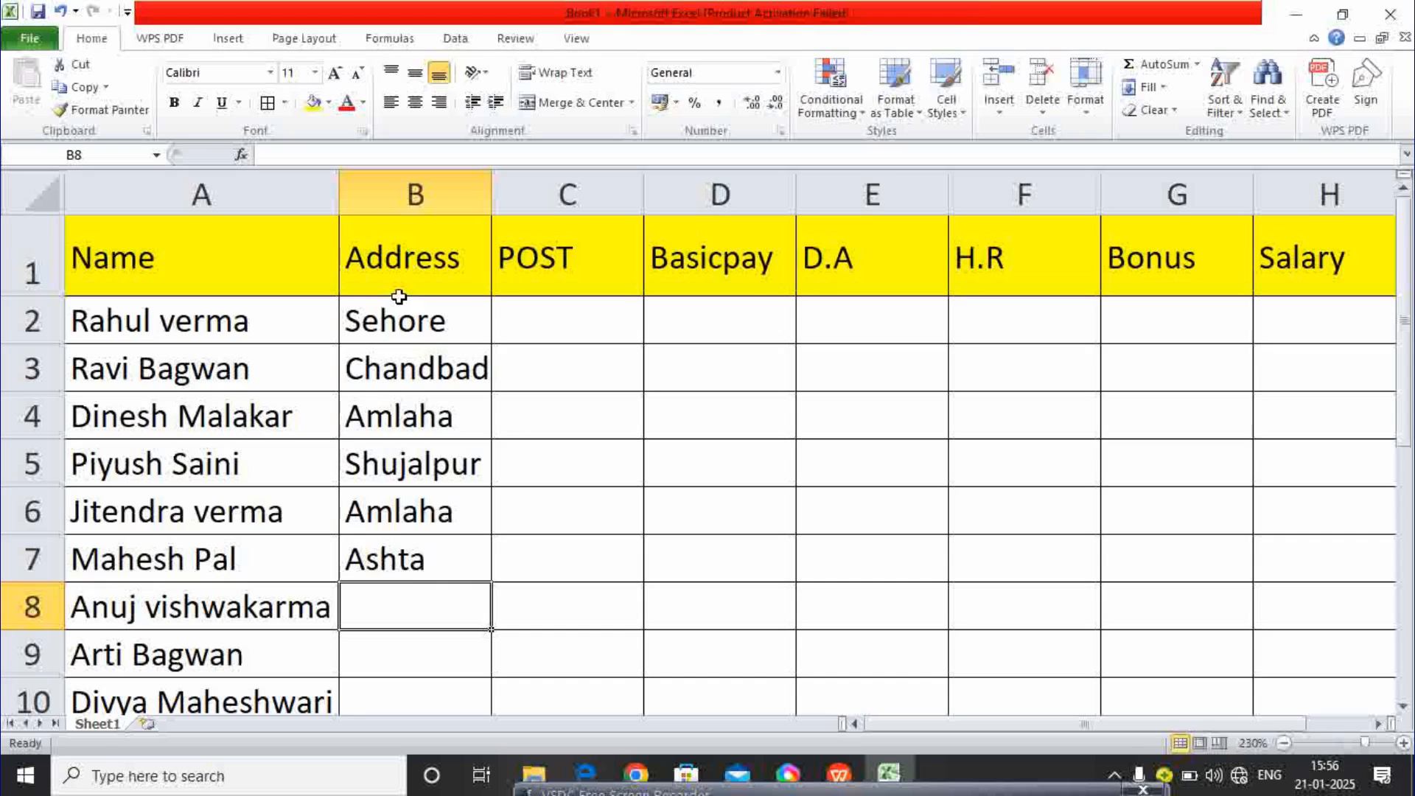
pyautogui.write('Bh')
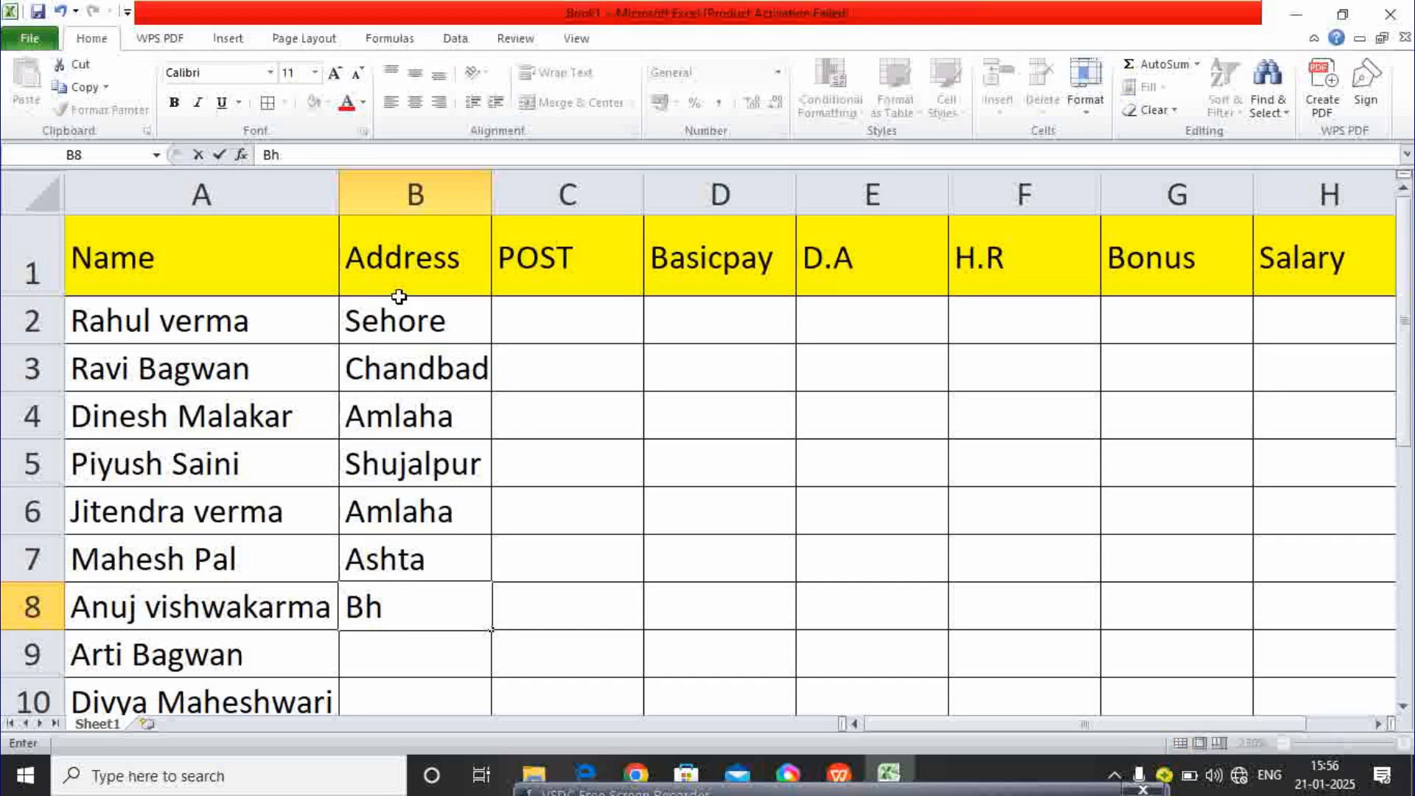
pyautogui.write('opal')
pyautogui.press('Return')
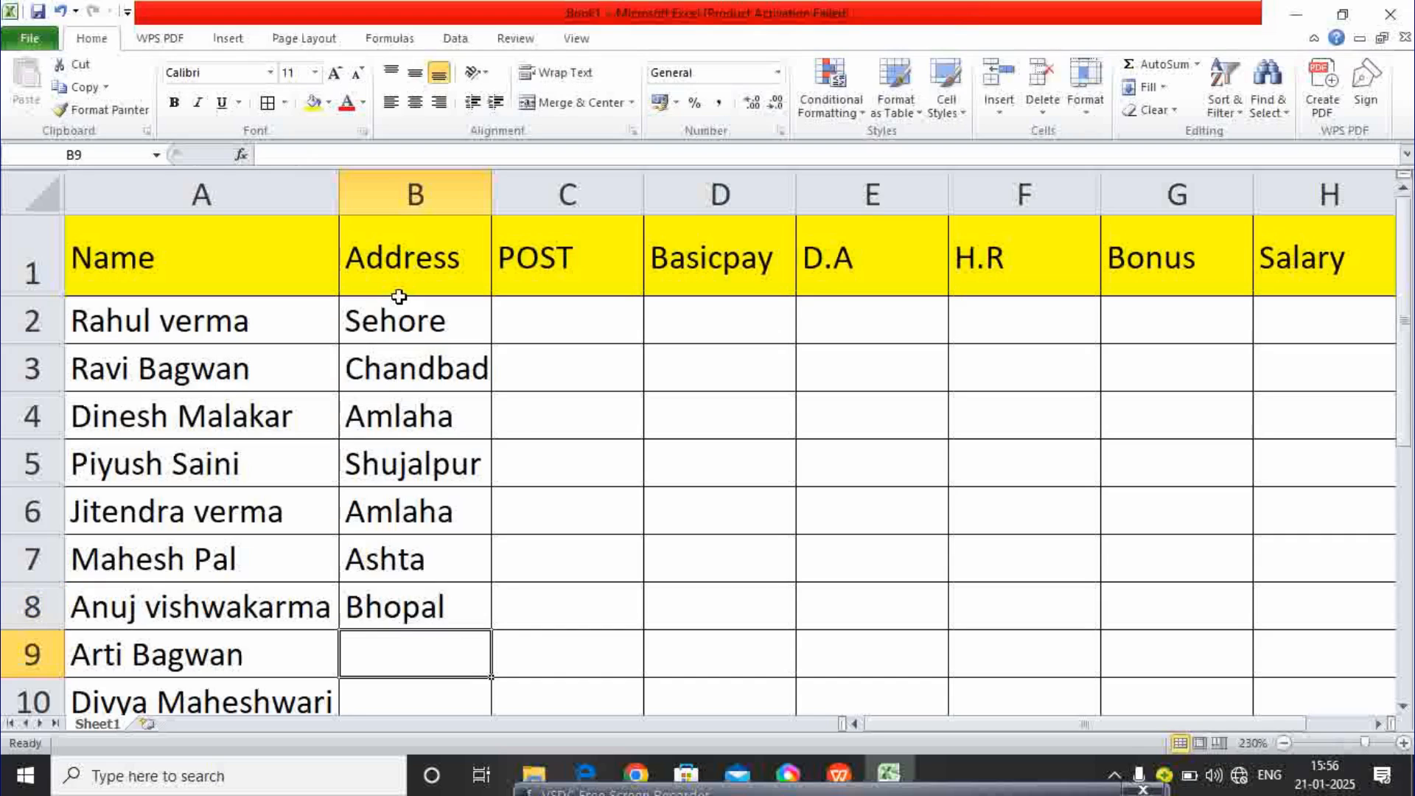
pyautogui.write('Amlaha')
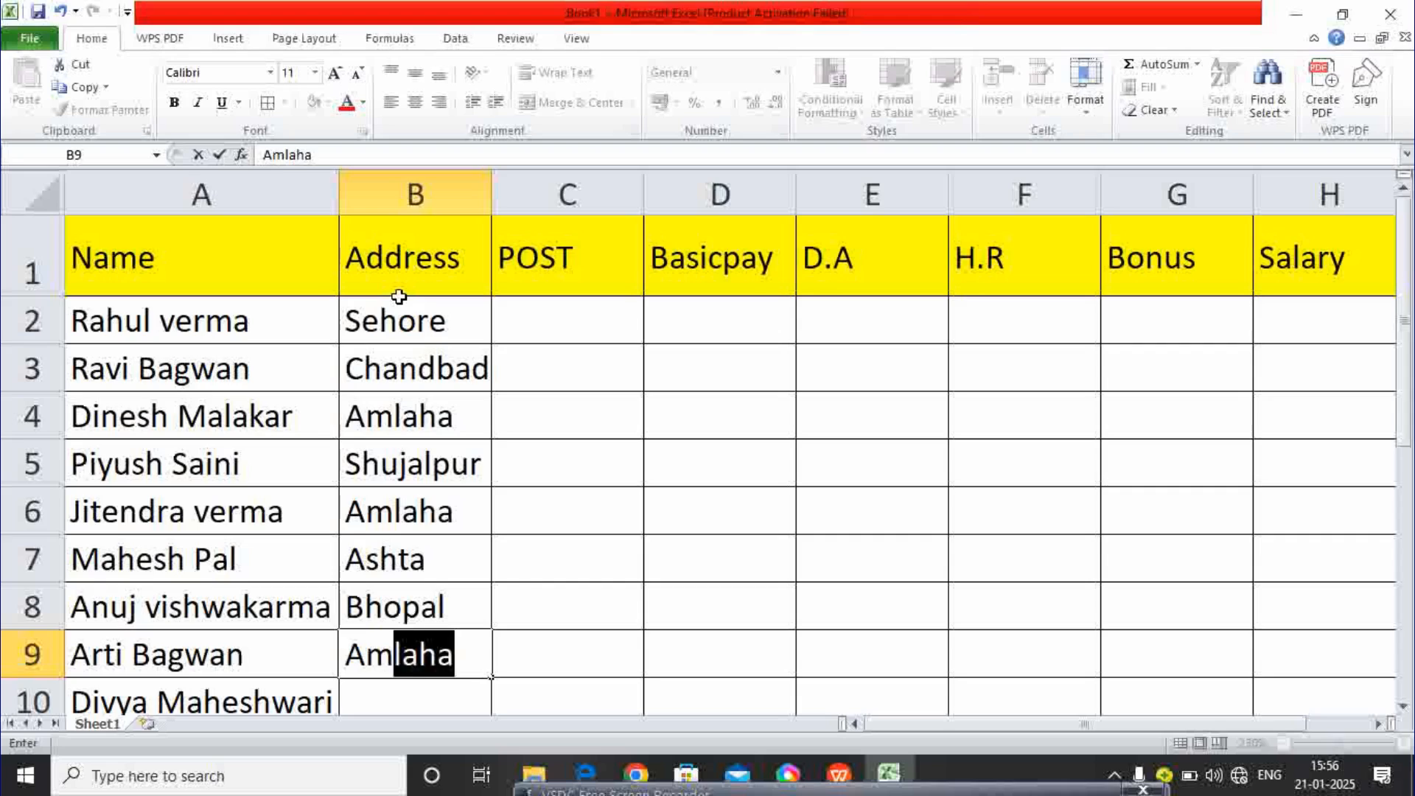
pyautogui.press('Return')
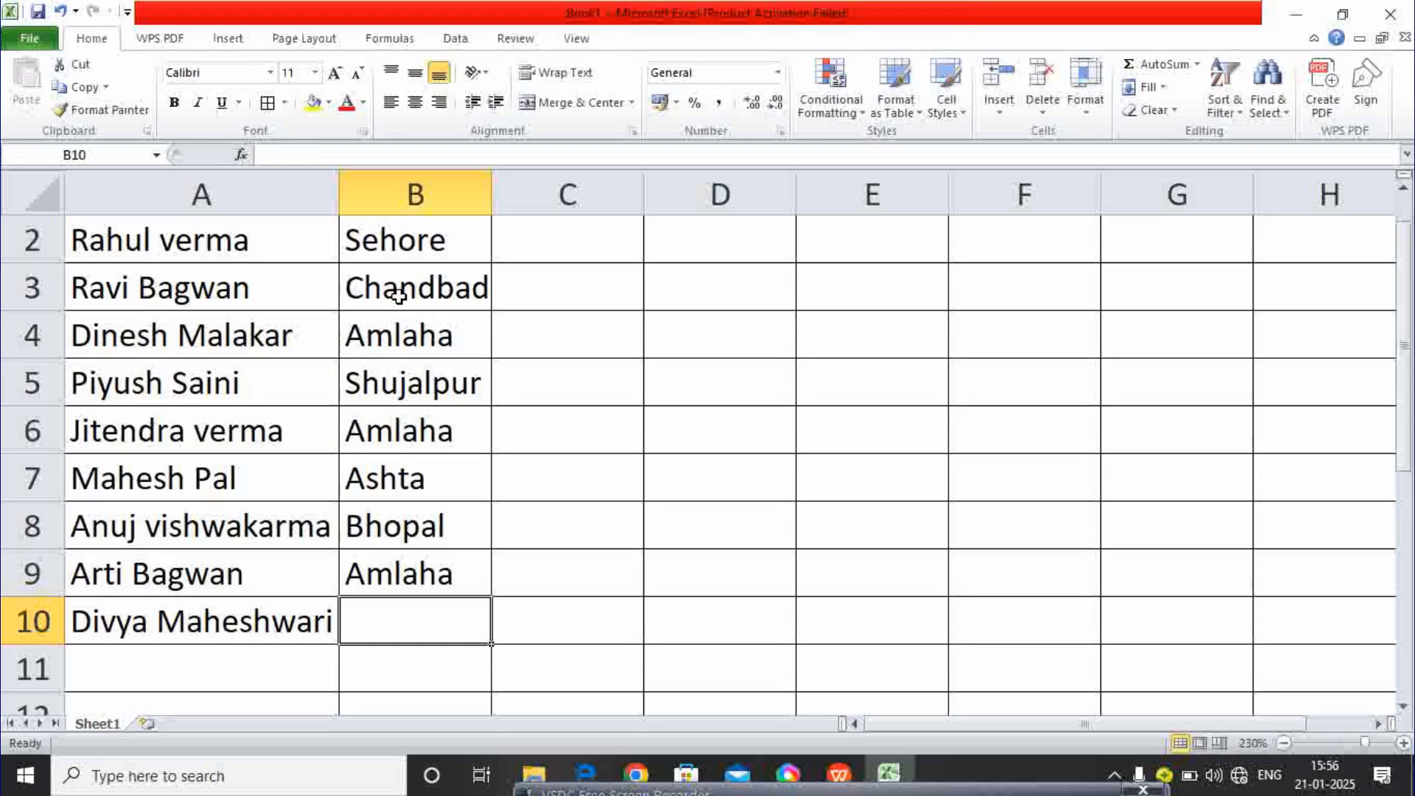
pyautogui.write('Seh')
pyautogui.press('Return')
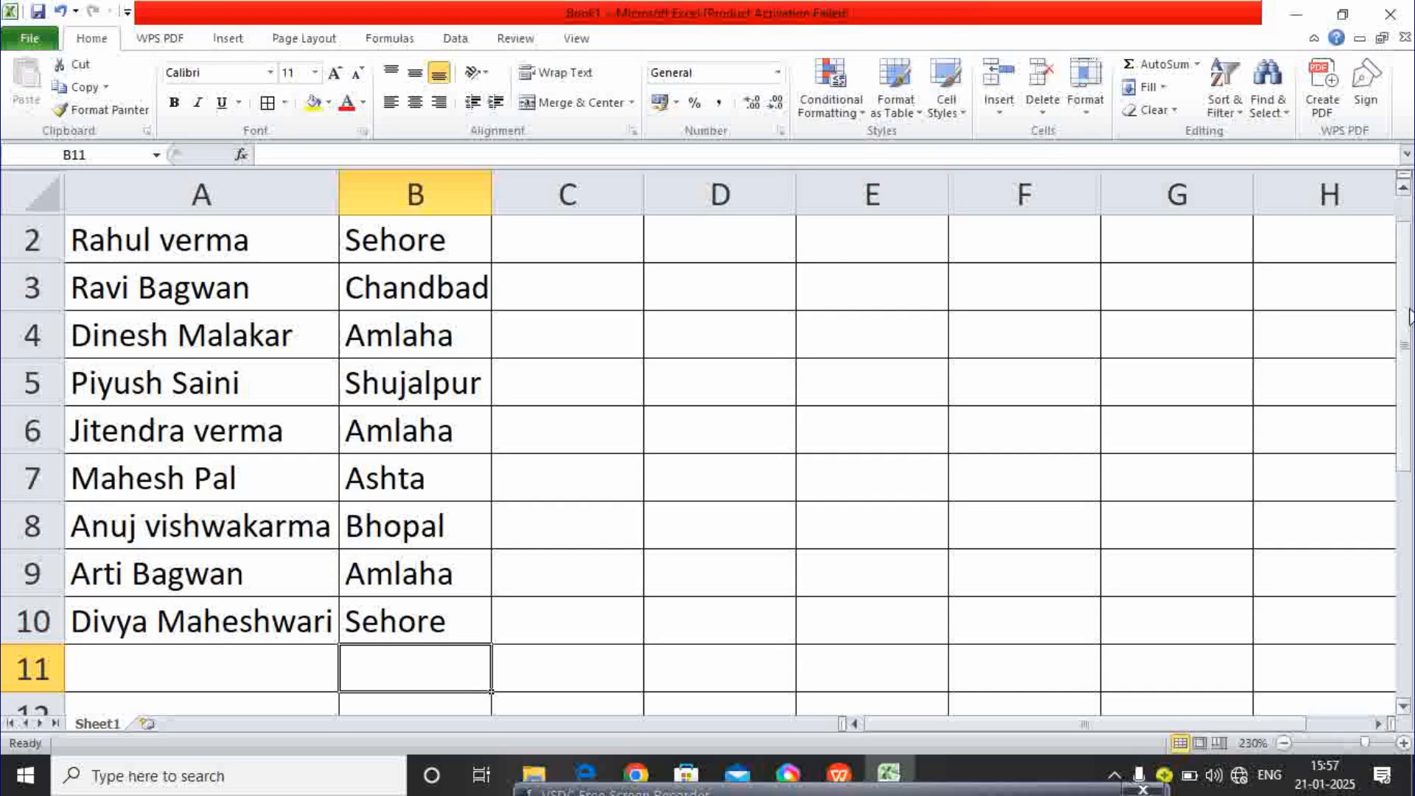
pyautogui.moveTo(1409, 317); pyautogui.dragTo(1404, 269)
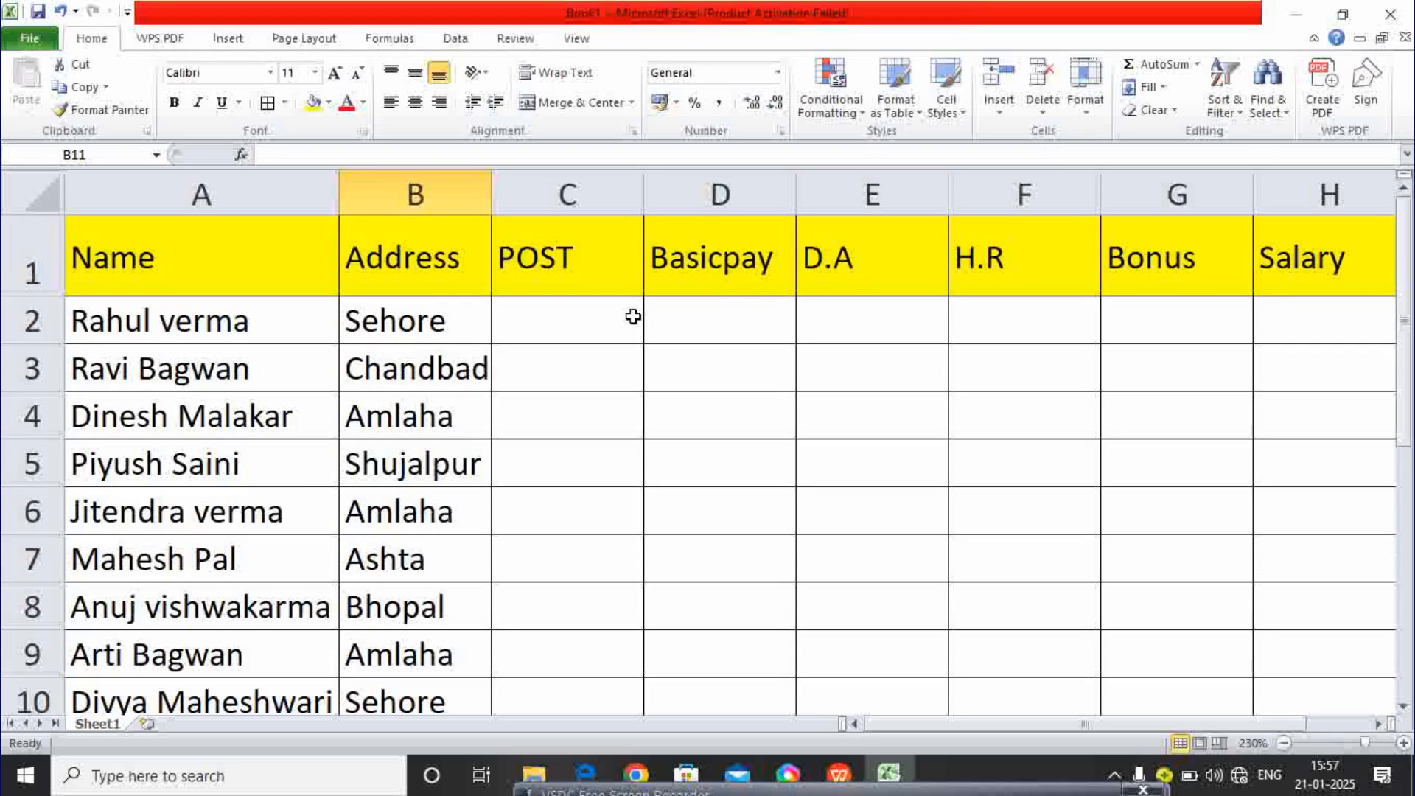
# - Enter Clerk, Faculty, Other and Accounten in C2:C5 and autofit column C
pyautogui.click(587, 322)
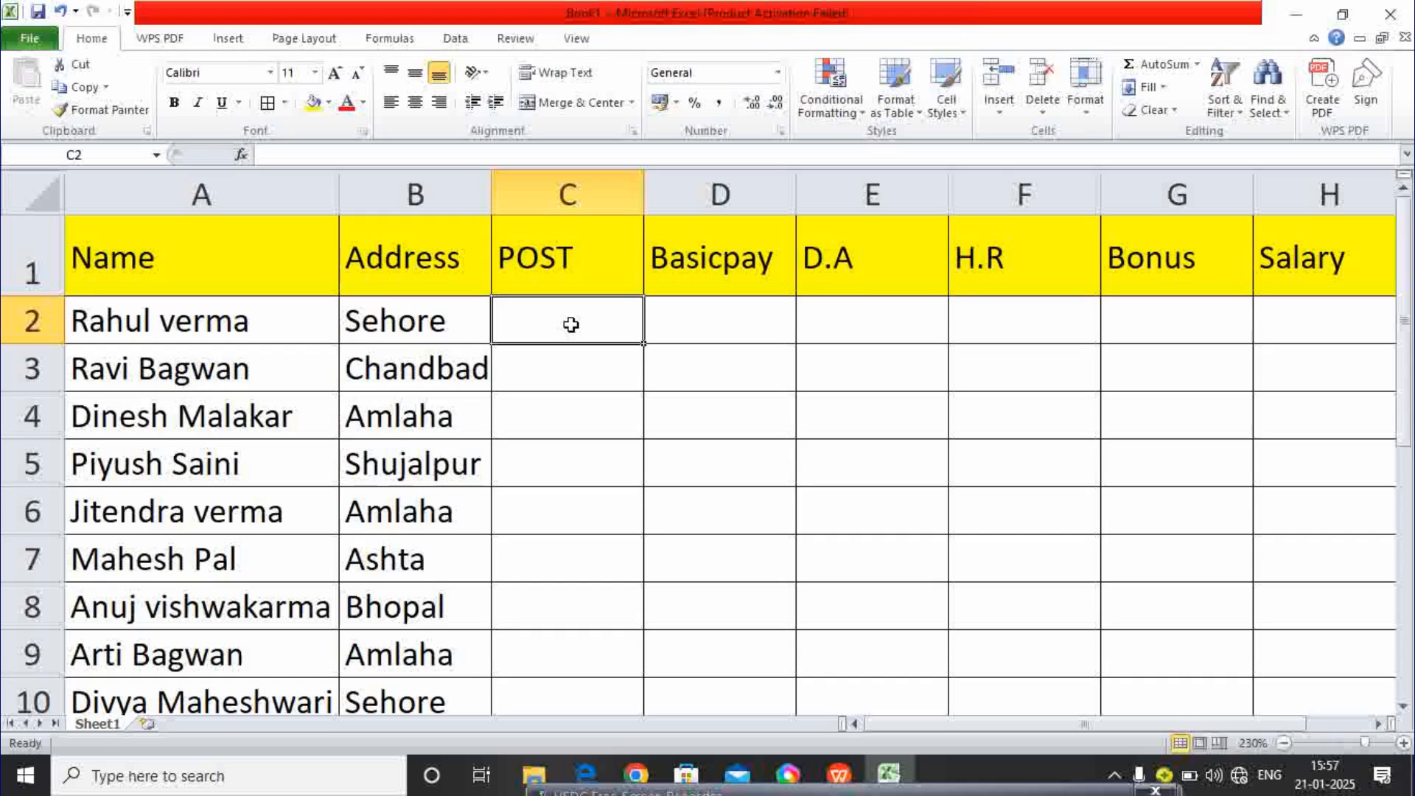
pyautogui.write('Clerk')
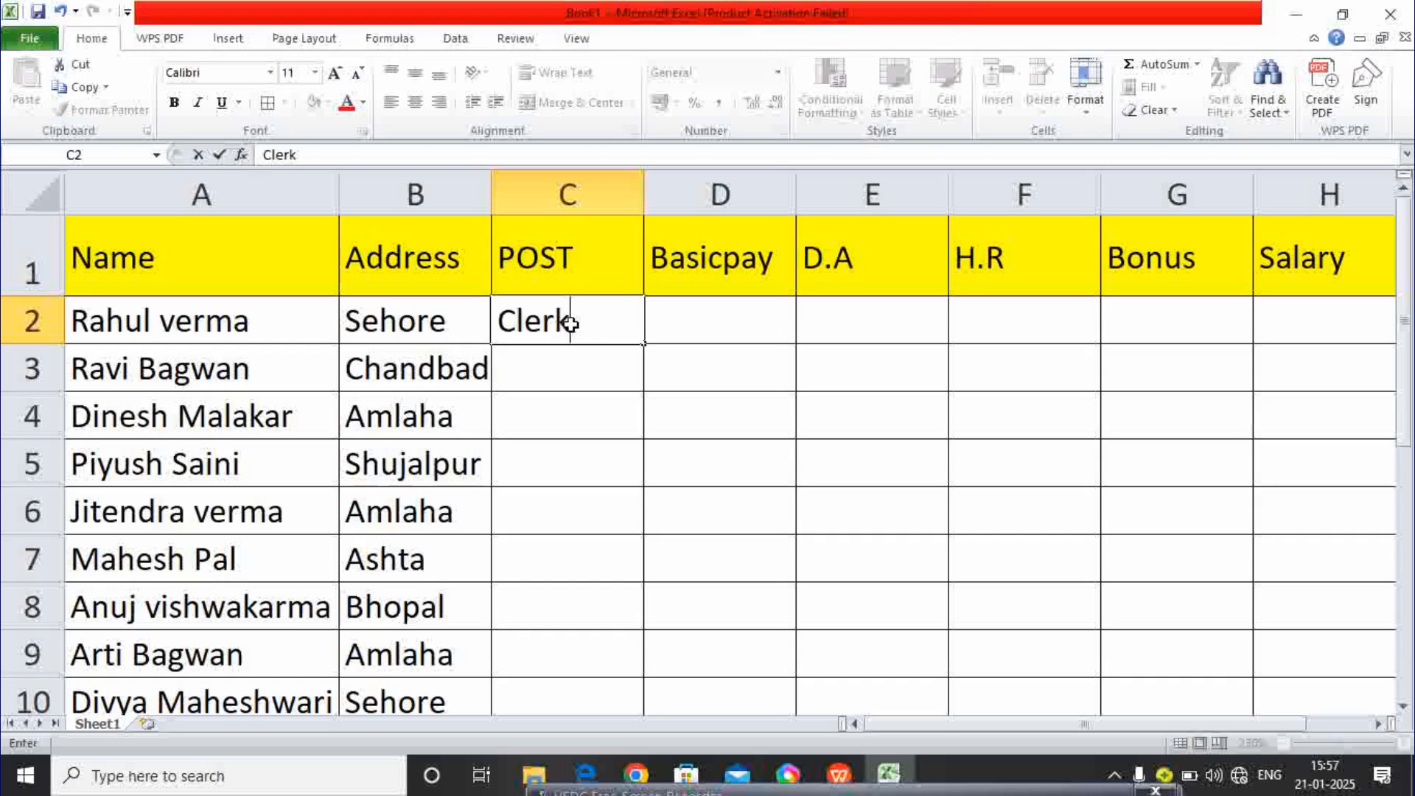
pyautogui.press('Return')
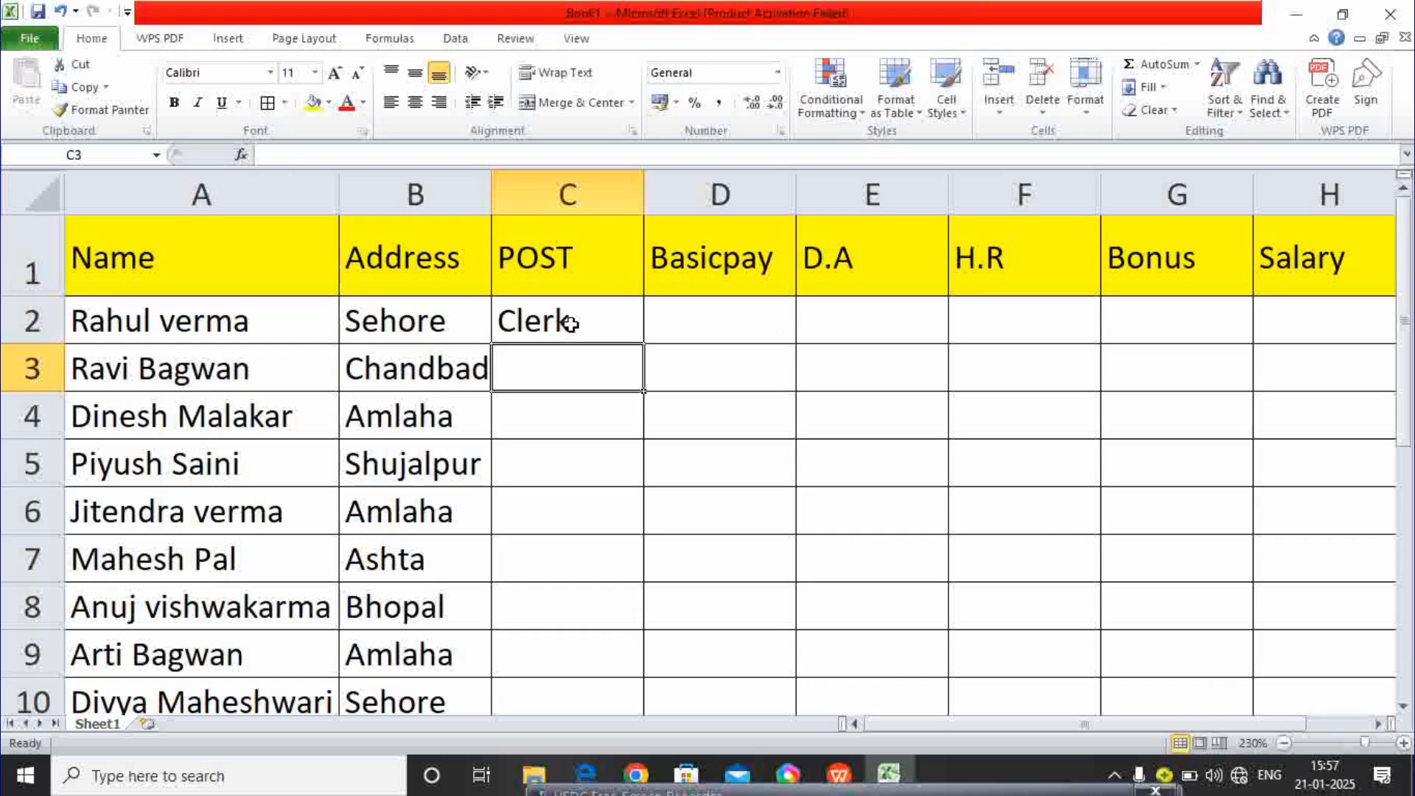
pyautogui.write('Fa')
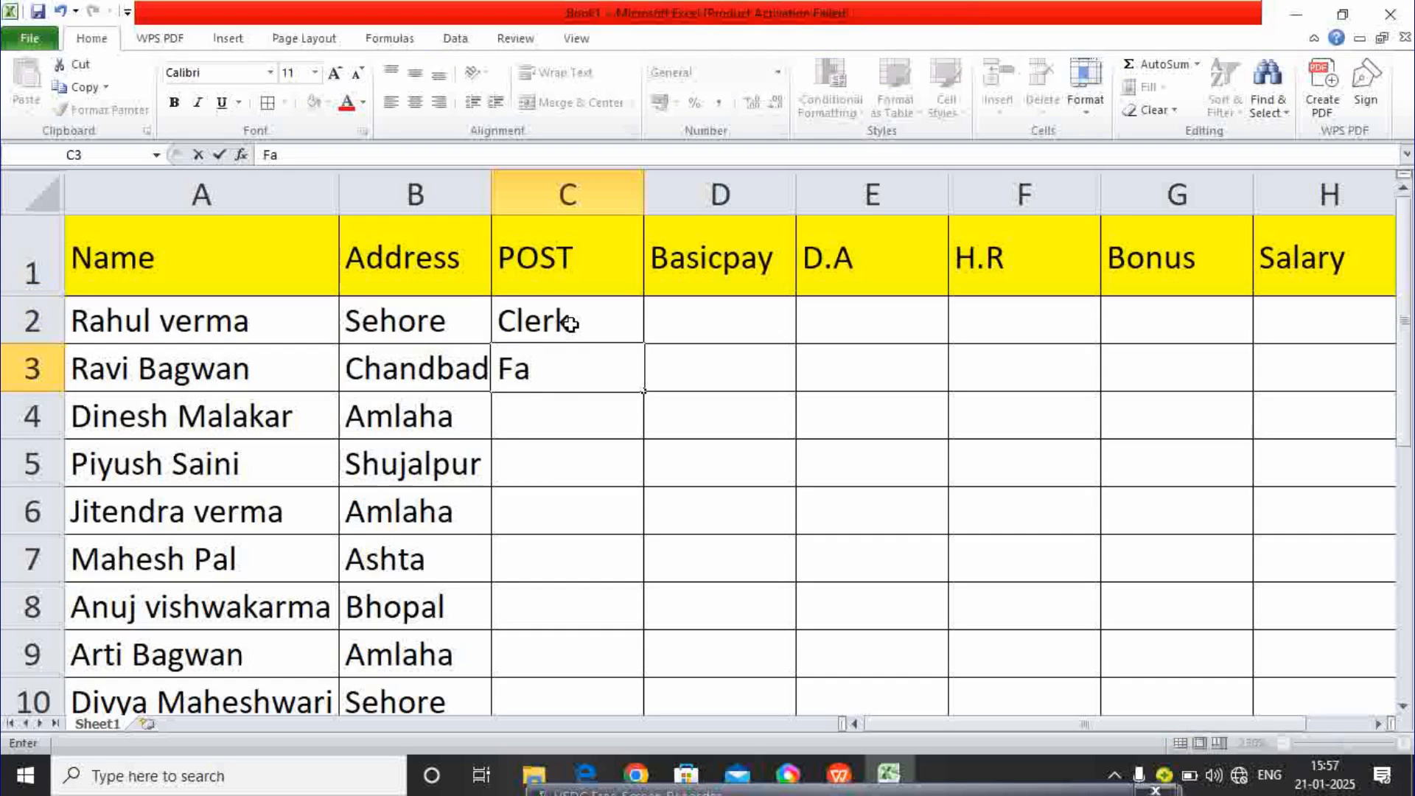
pyautogui.write('culty')
pyautogui.press('BackSpace')
pyautogui.press('BackSpace')
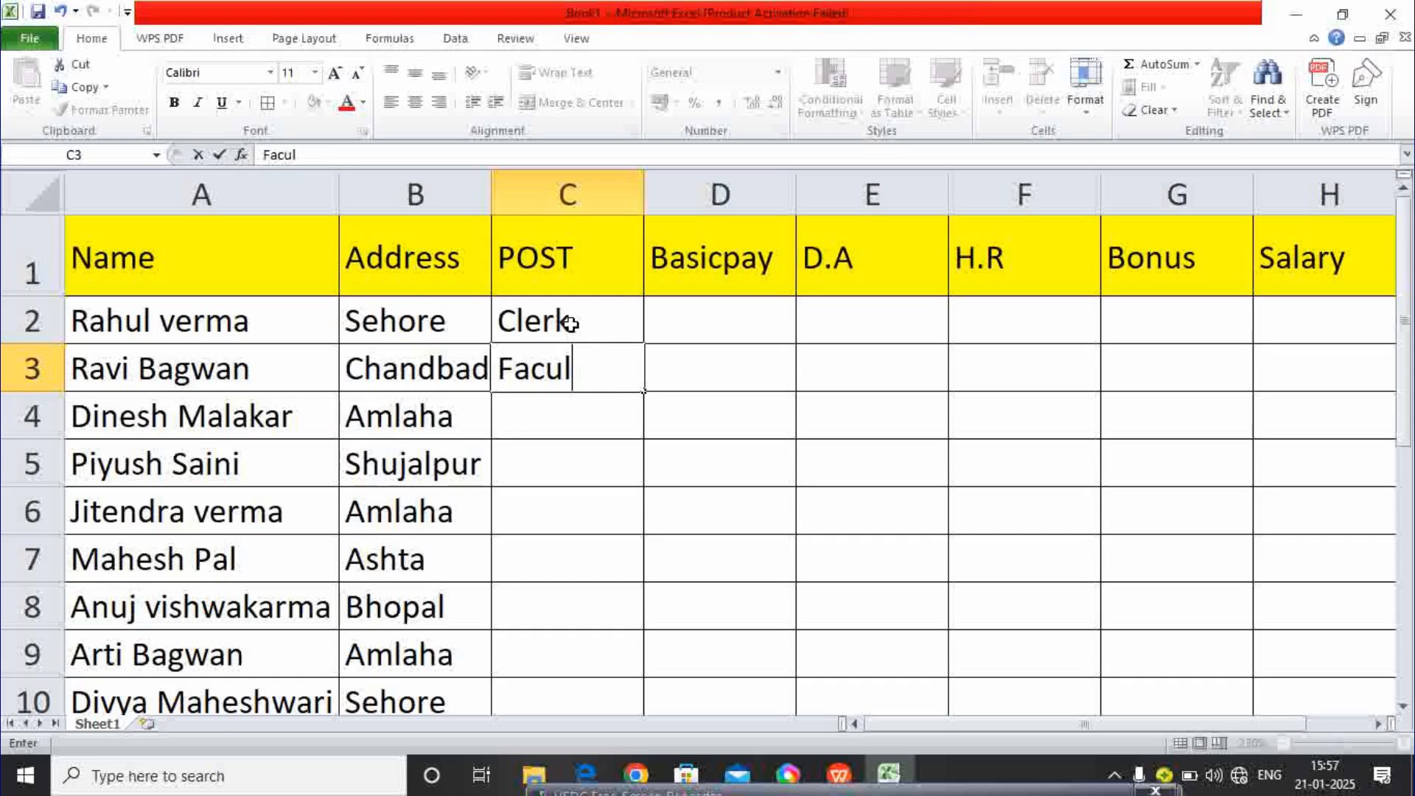
pyautogui.write('ty')
pyautogui.press('Return')
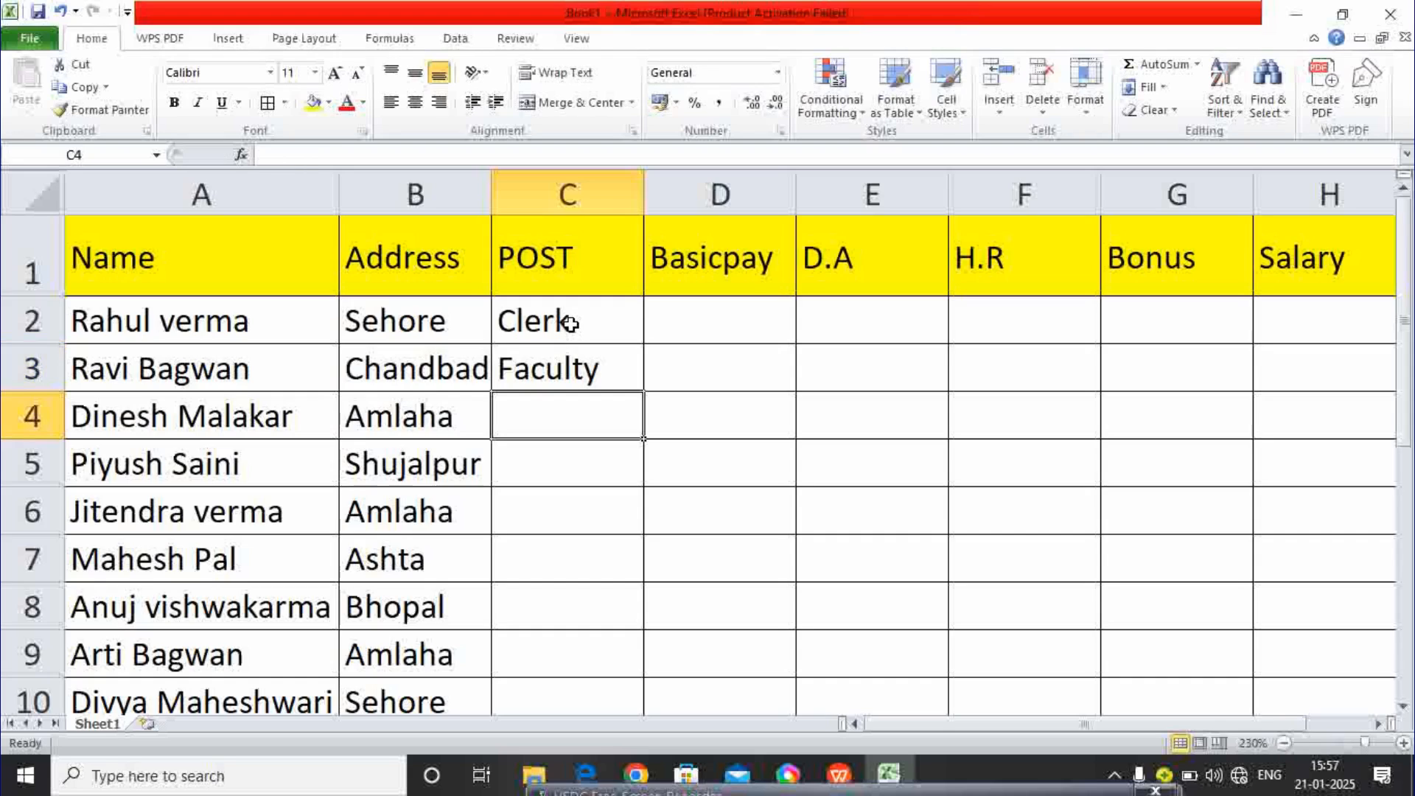
pyautogui.write('Other')
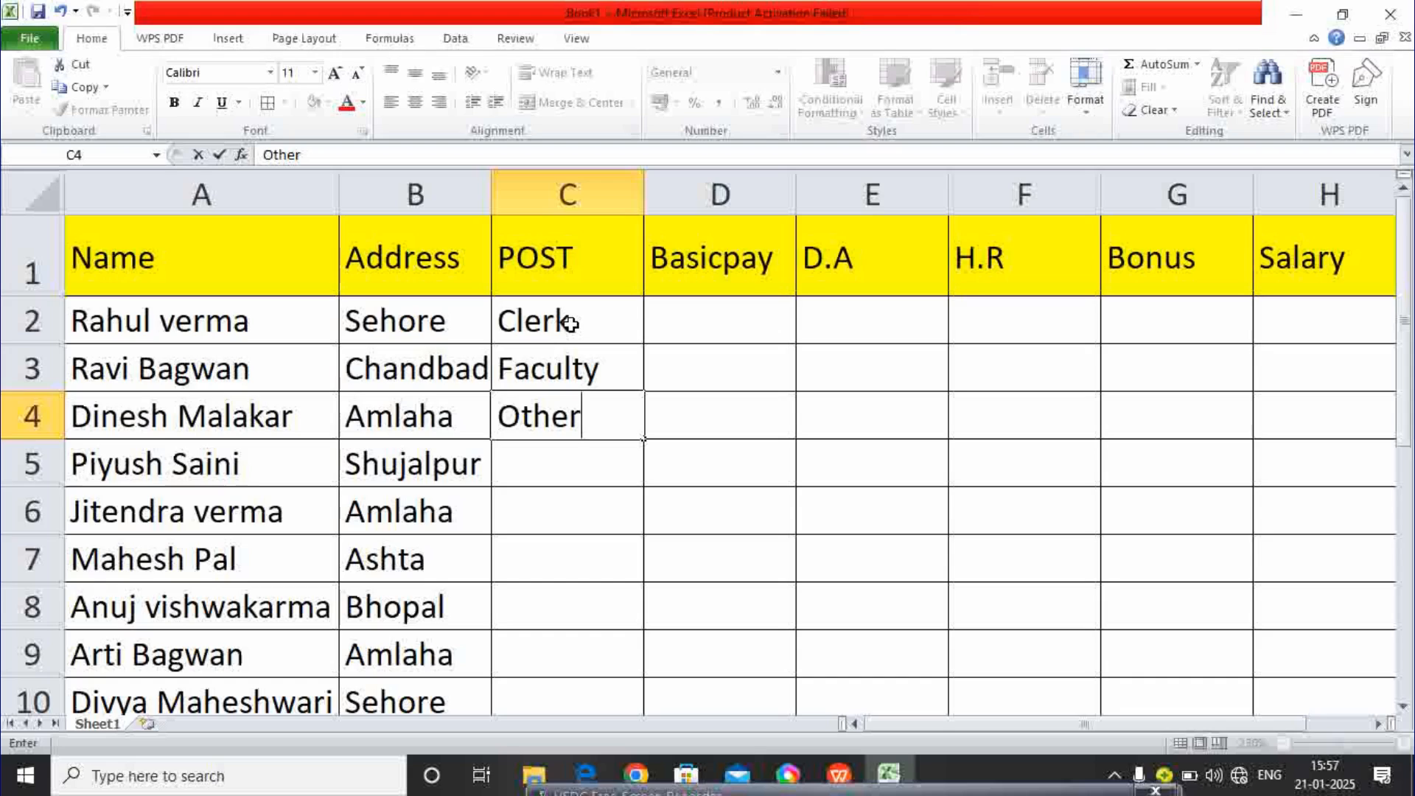
pyautogui.press('Return')
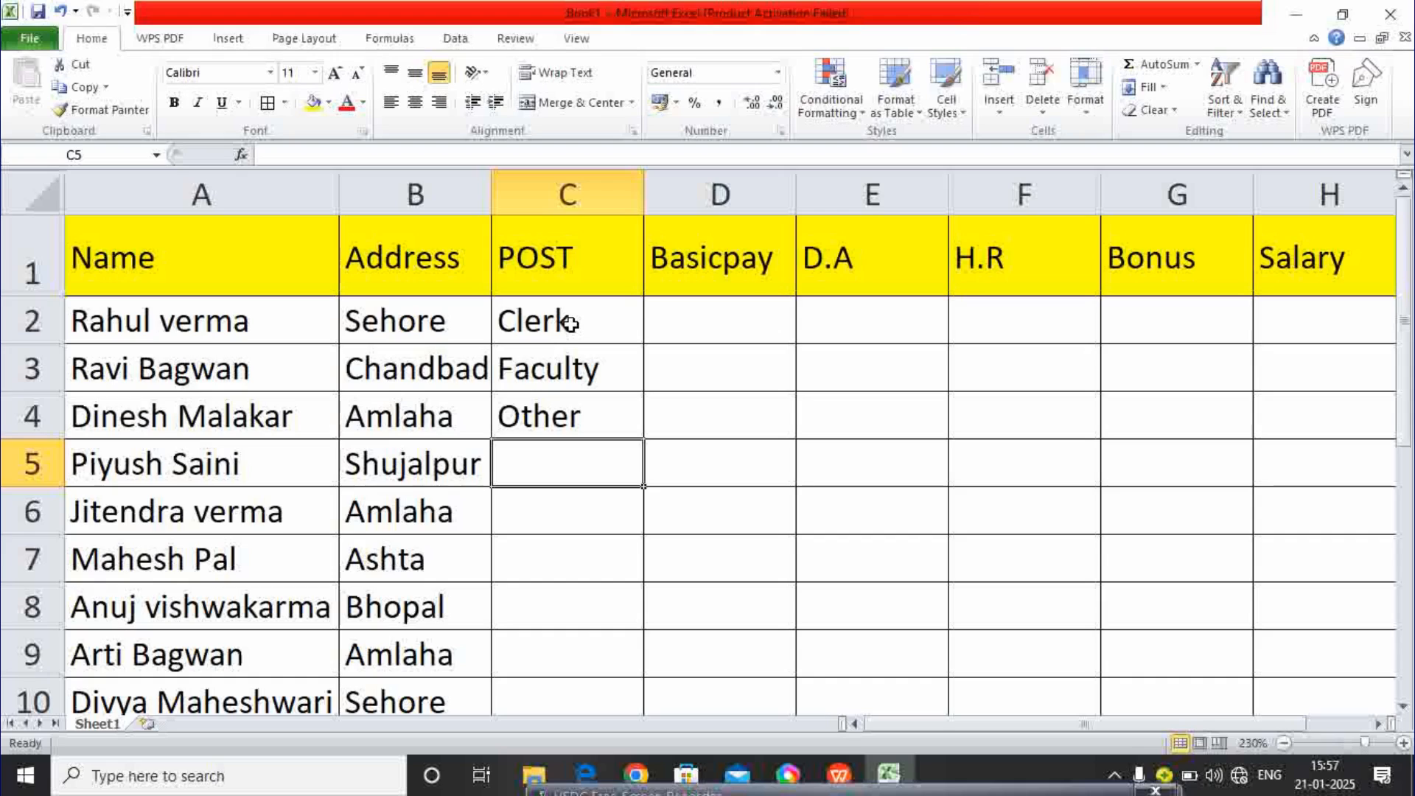
pyautogui.write('A')
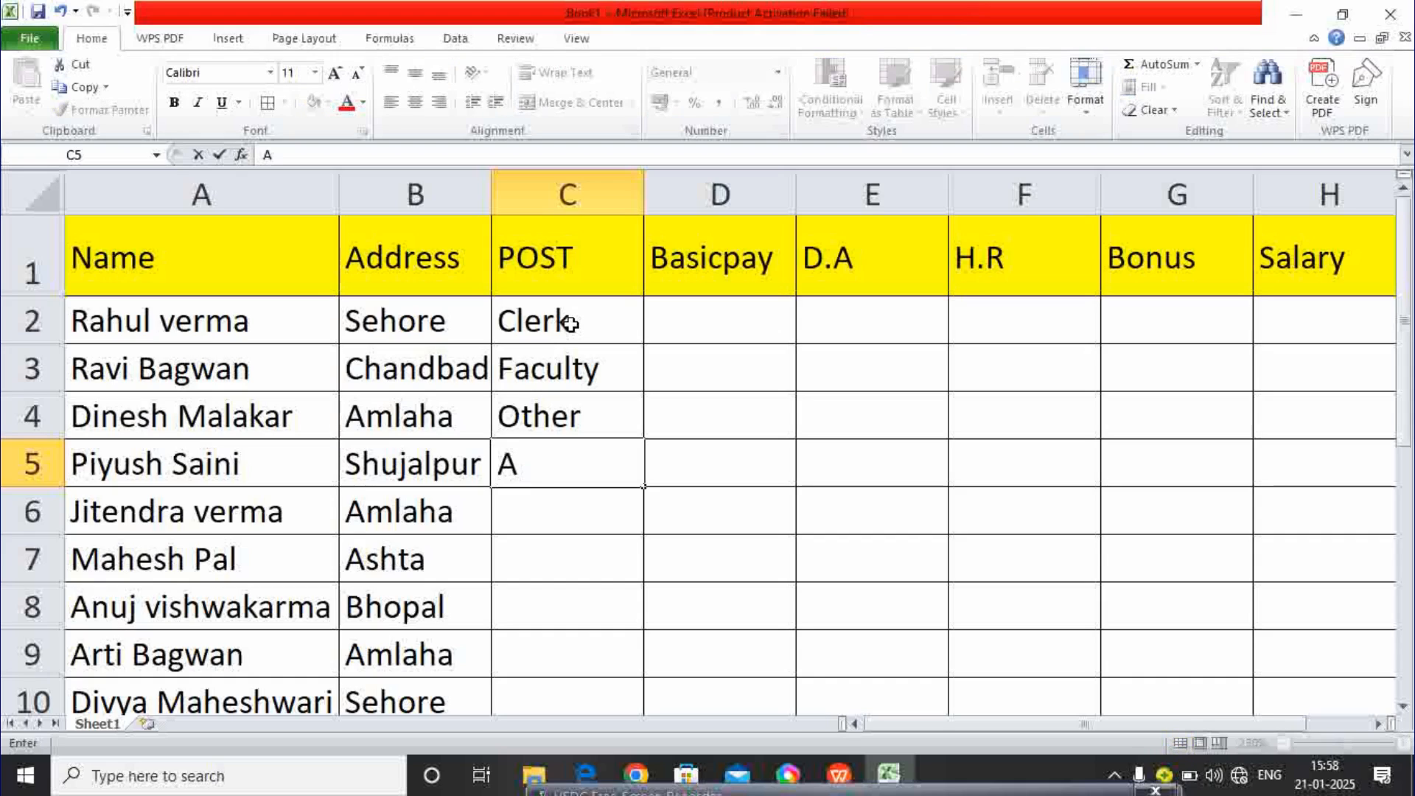
pyautogui.write('ccounten')
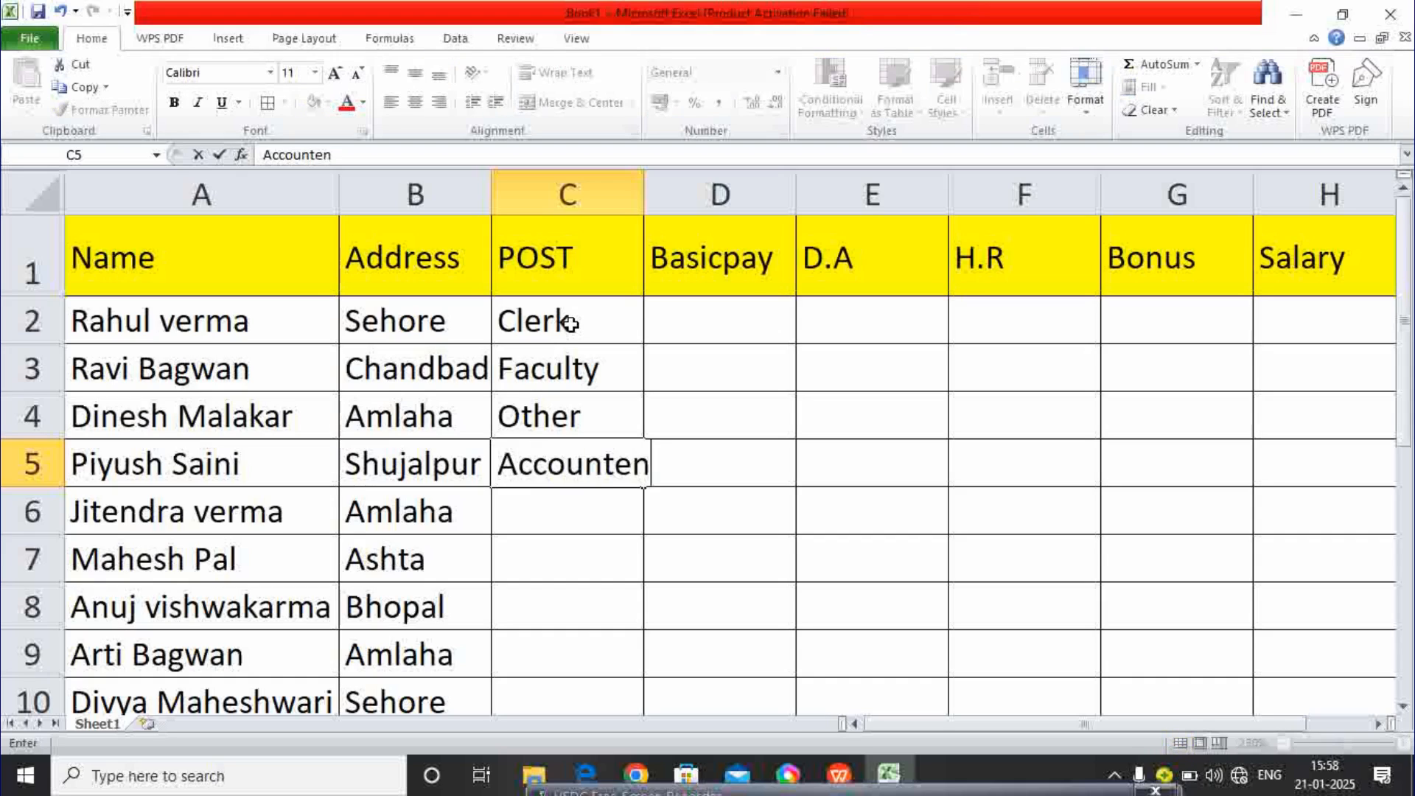
pyautogui.press('Return')
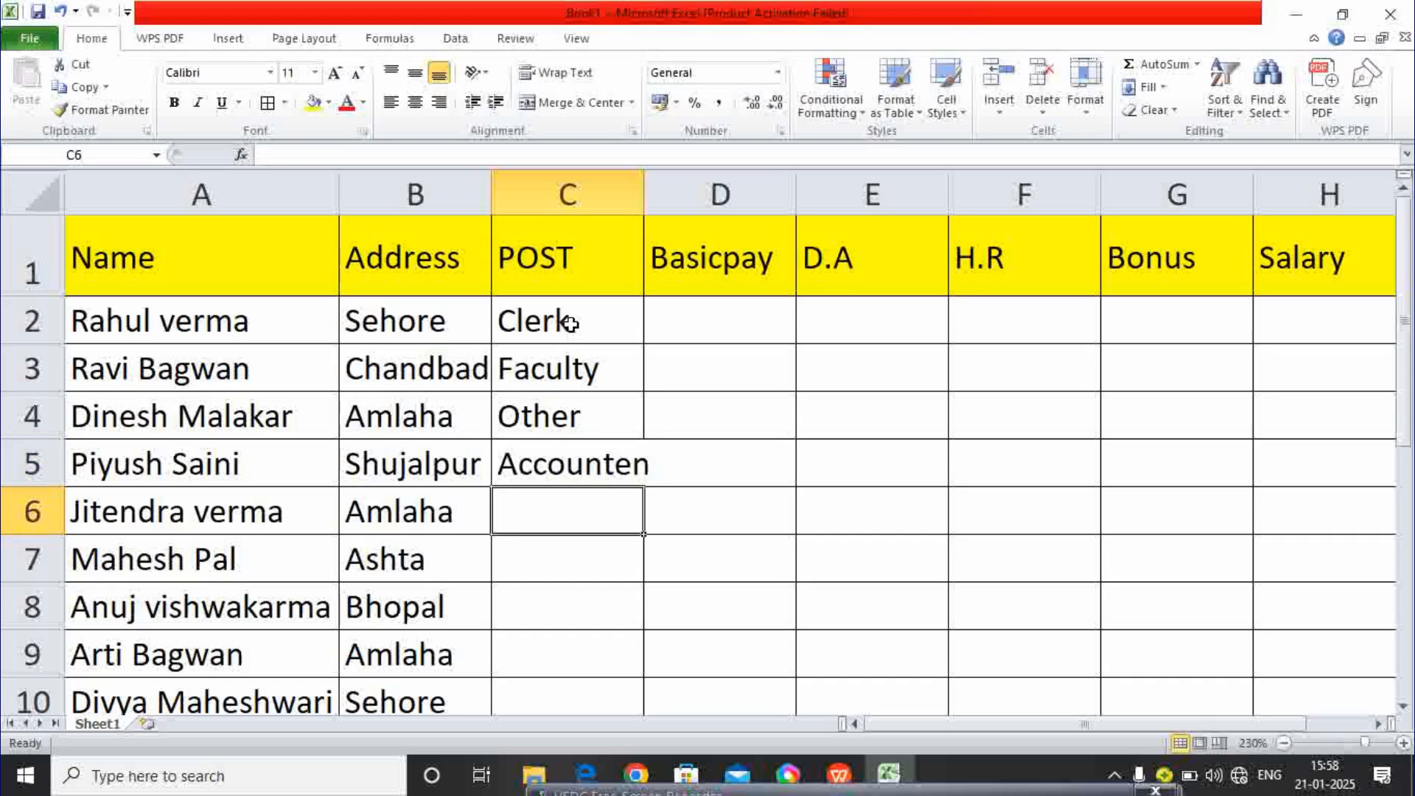
pyautogui.doubleClick(641, 199)
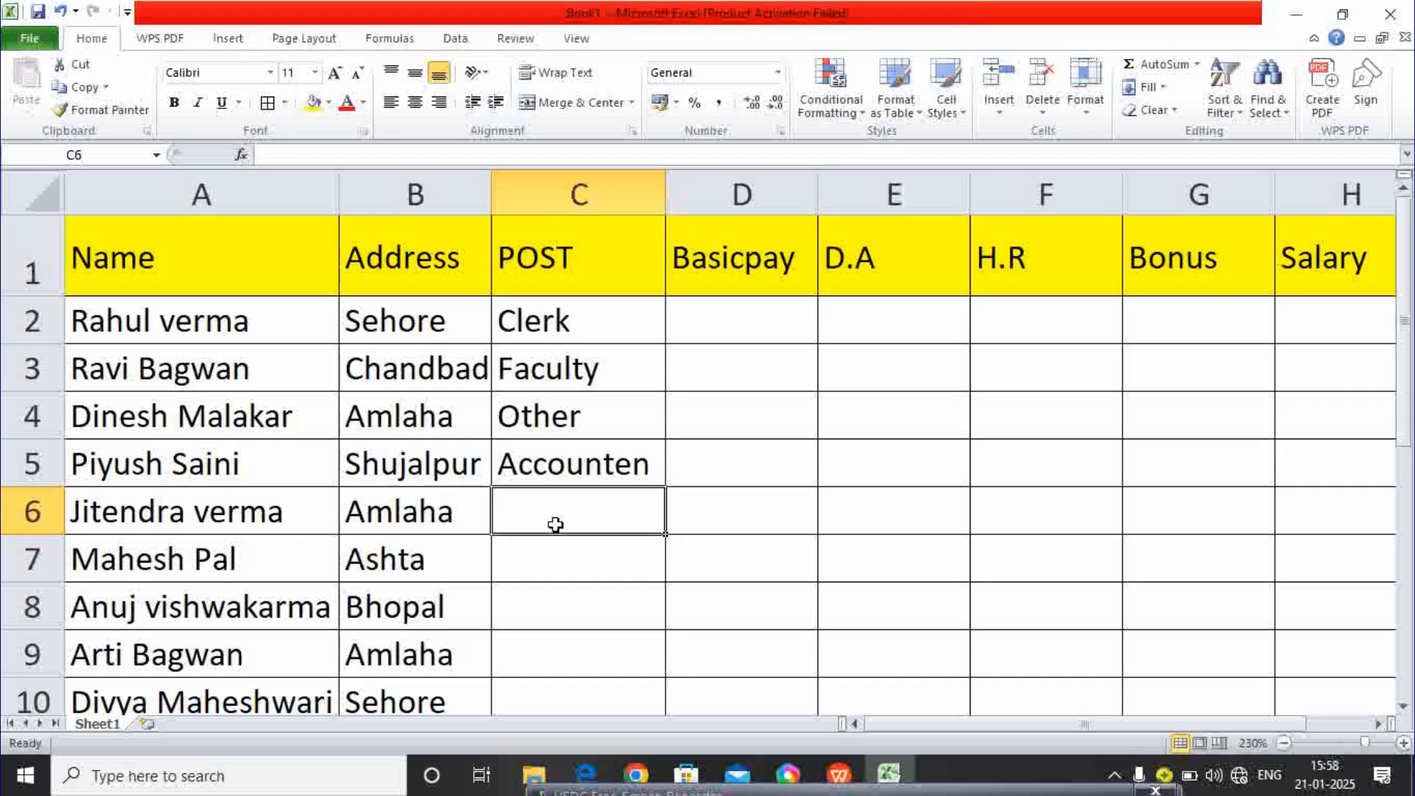
# - Add Supervisar, Clerk and Computer op. as the posts in C6:C8
pyautogui.write('su')
pyautogui.press('BackSpace')
pyautogui.press('BackSpace')
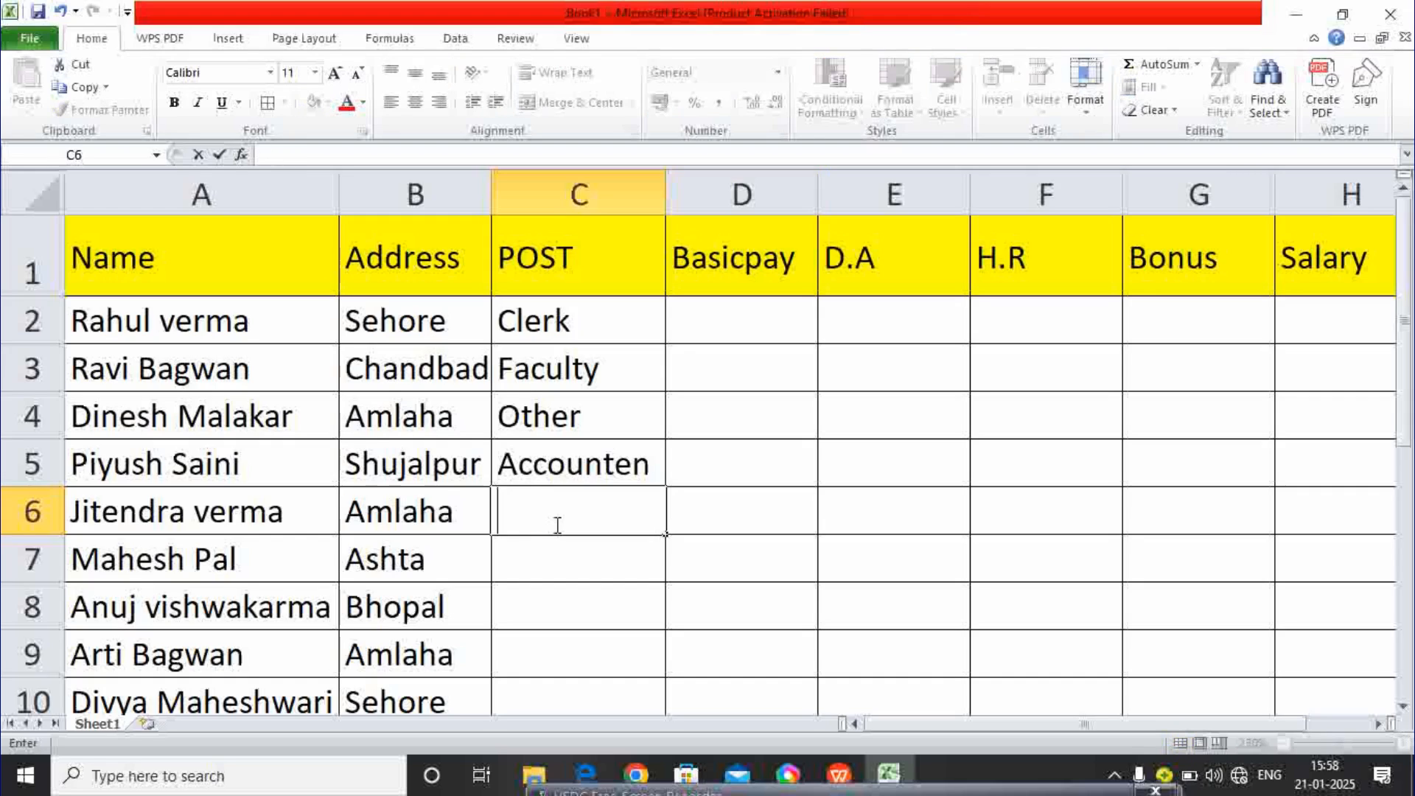
pyautogui.write('Supe')
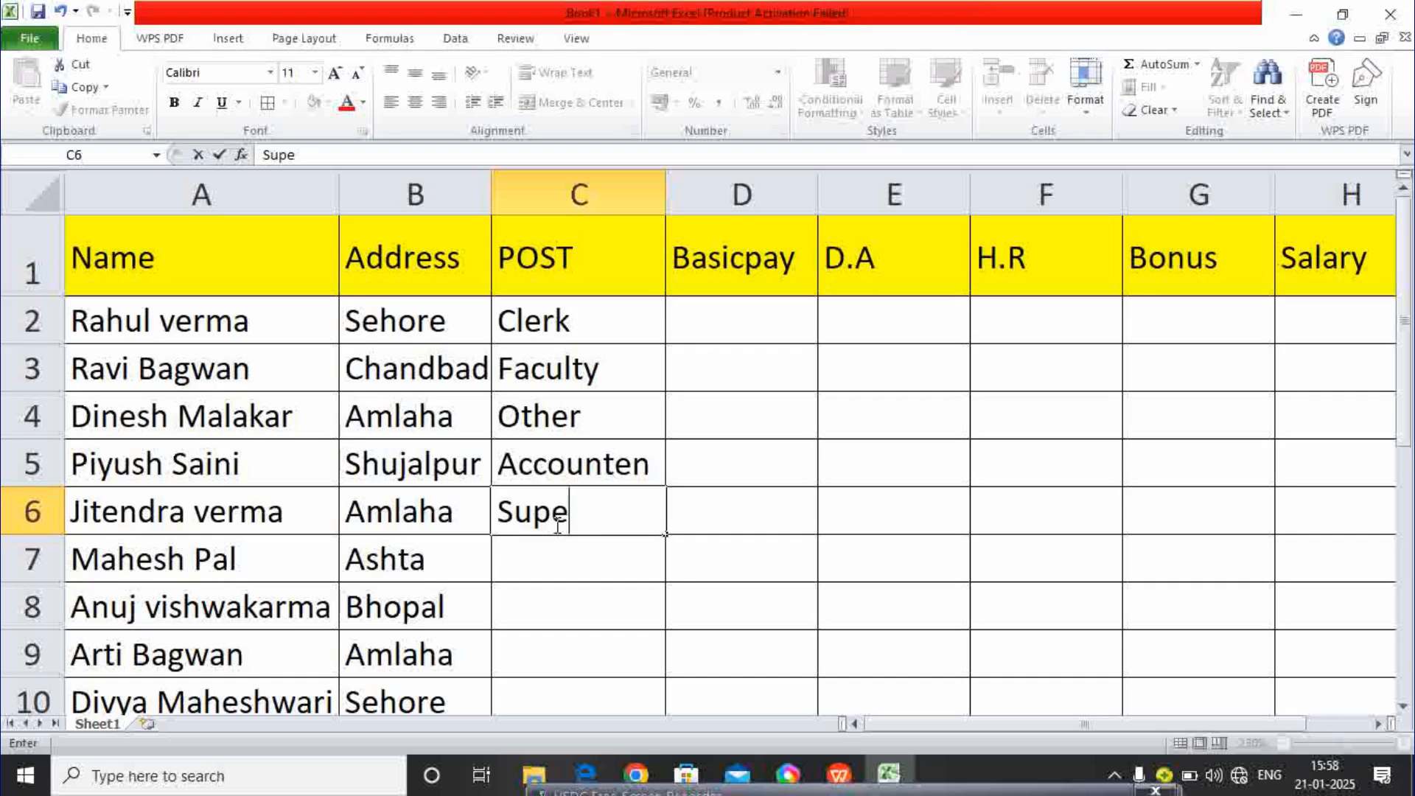
pyautogui.write('rvisar')
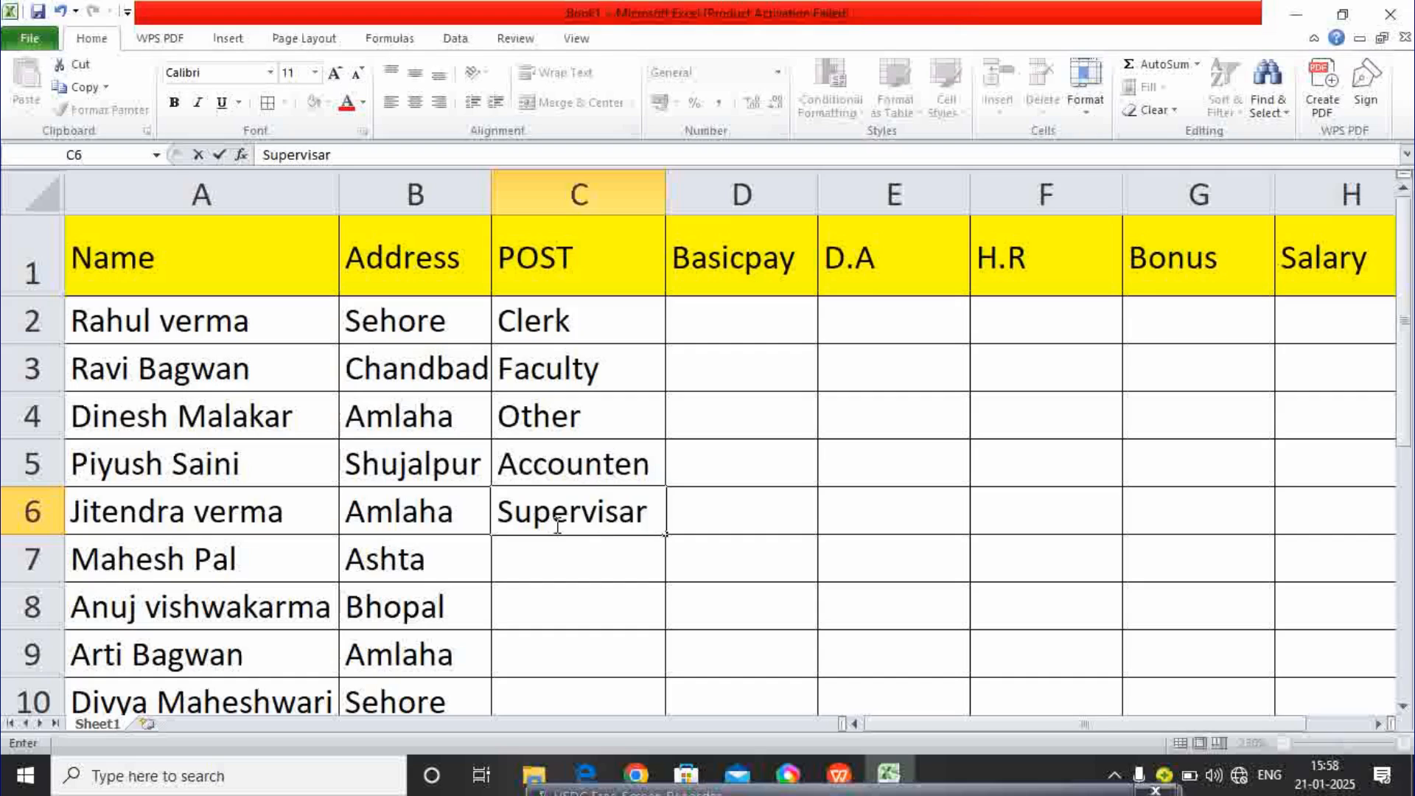
pyautogui.press('Return')
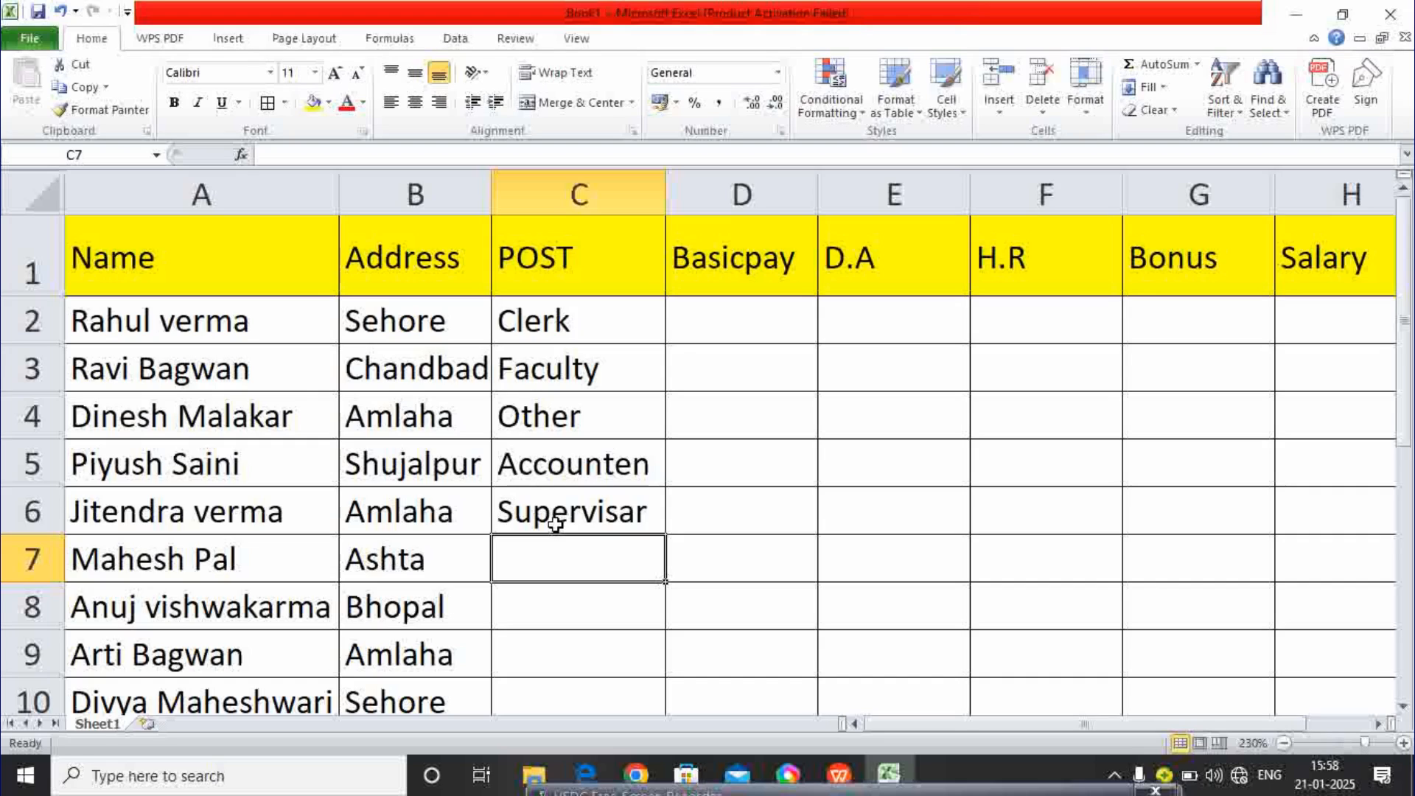
pyautogui.write('c')
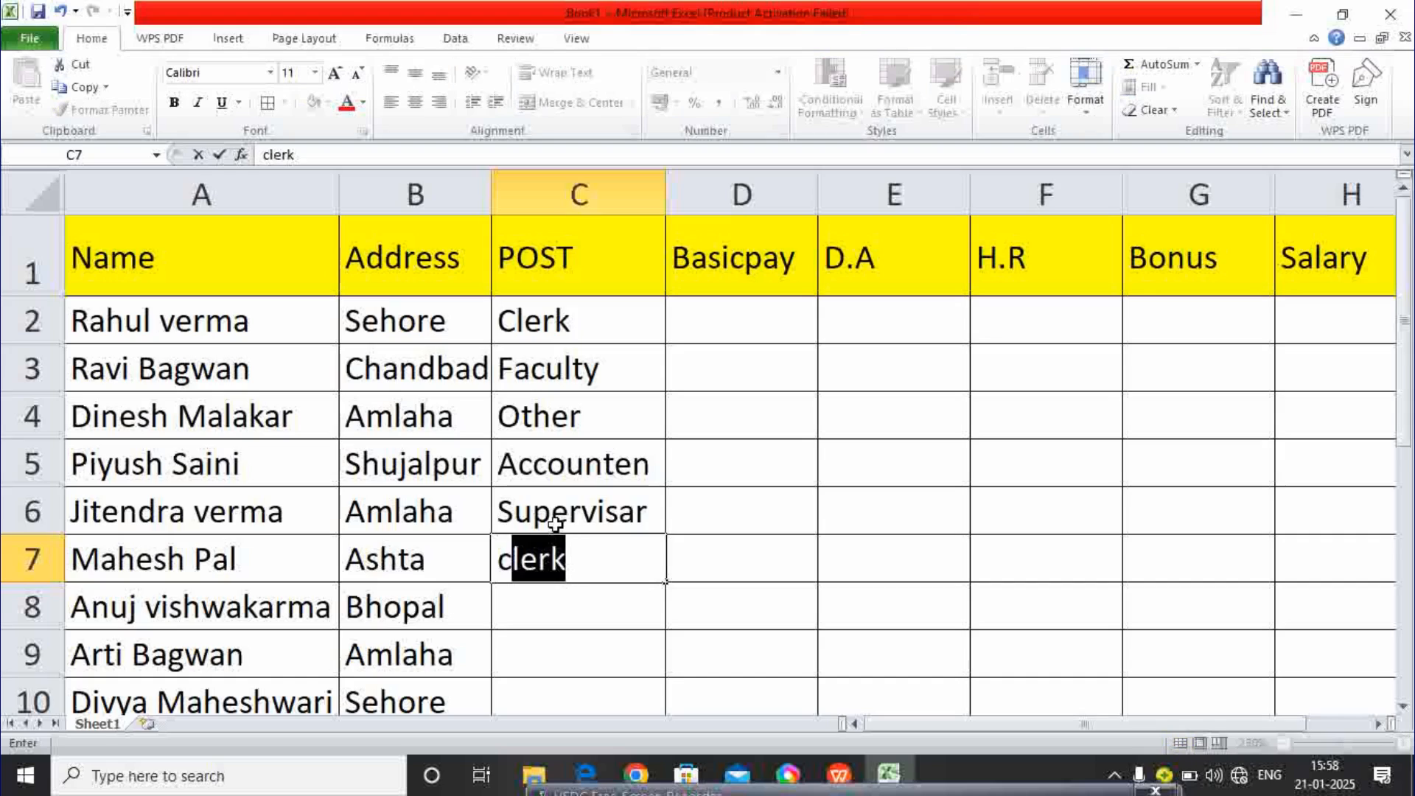
pyautogui.press('BackSpace')
pyautogui.press('BackSpace')
pyautogui.write('C')
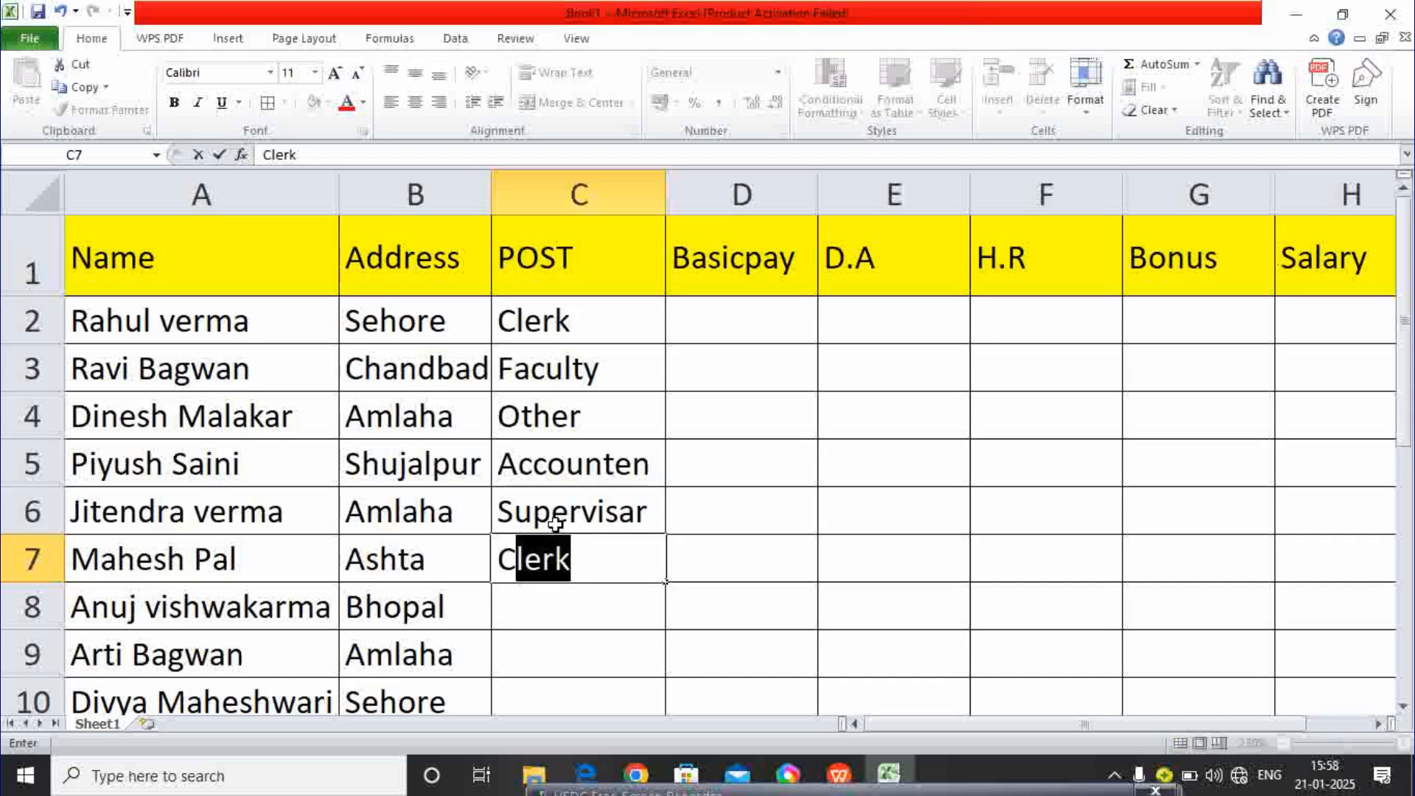
pyautogui.press('Return')
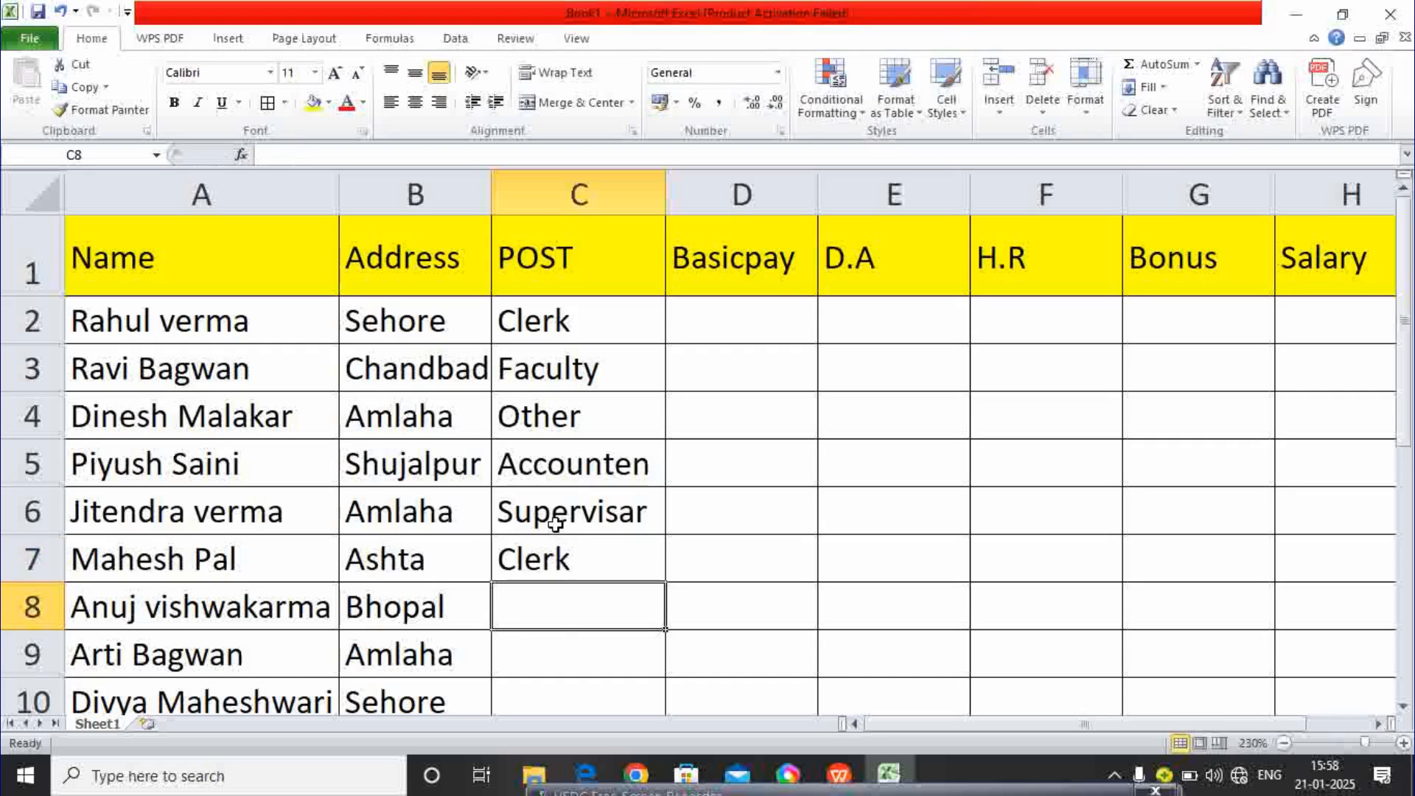
pyautogui.write('co')
pyautogui.press('BackSpace')
pyautogui.press('BackSpace')
pyautogui.write('C')
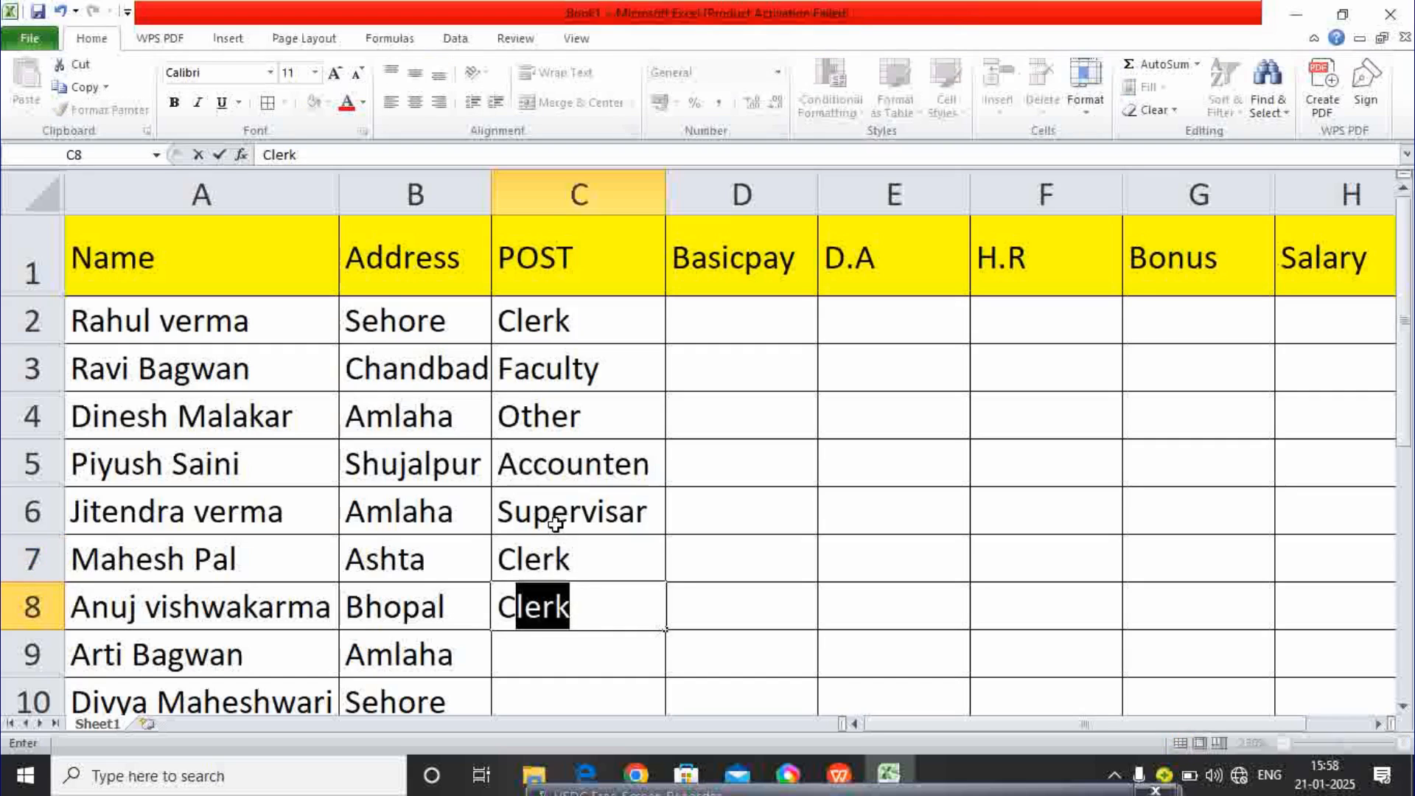
pyautogui.write('omputer I')
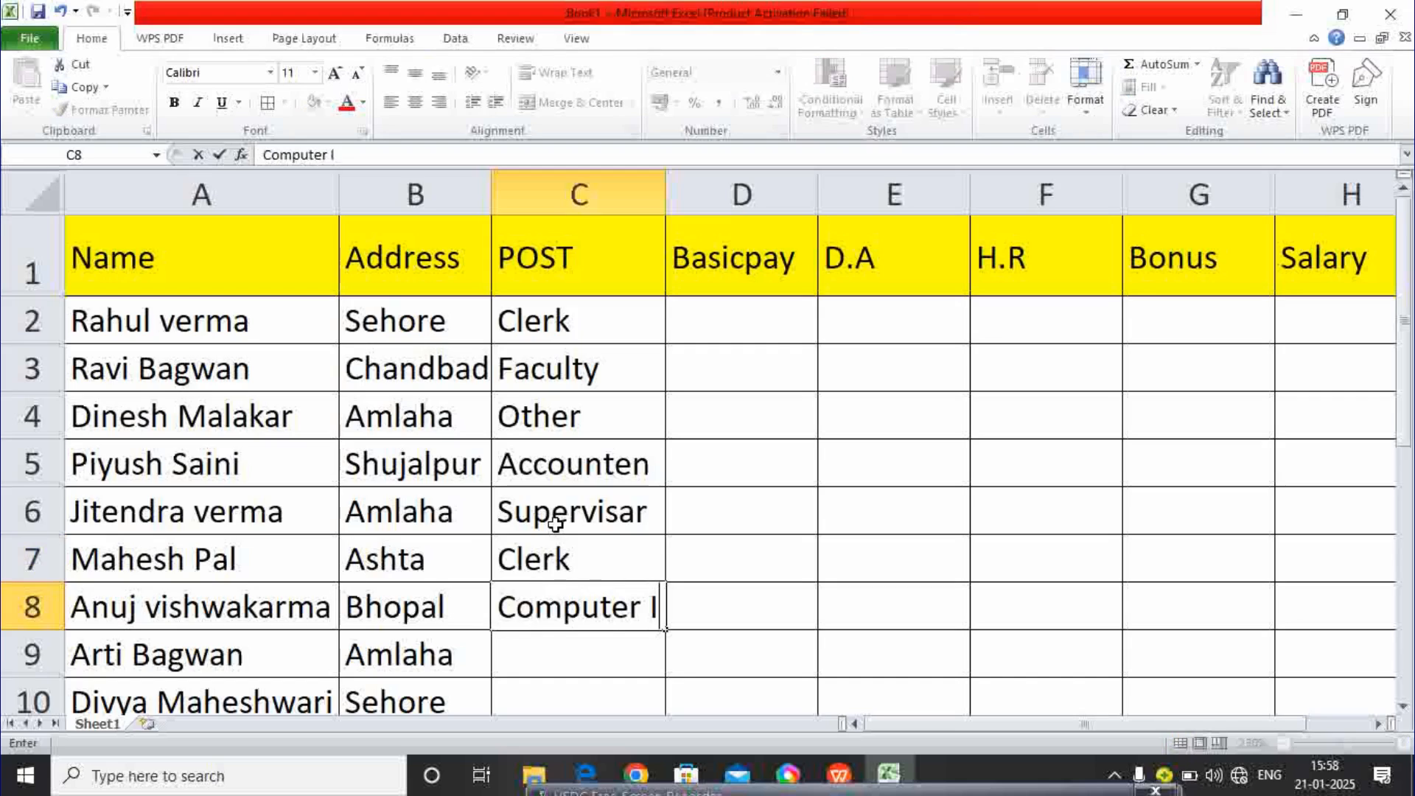
pyautogui.press('BackSpace')
pyautogui.write('op')
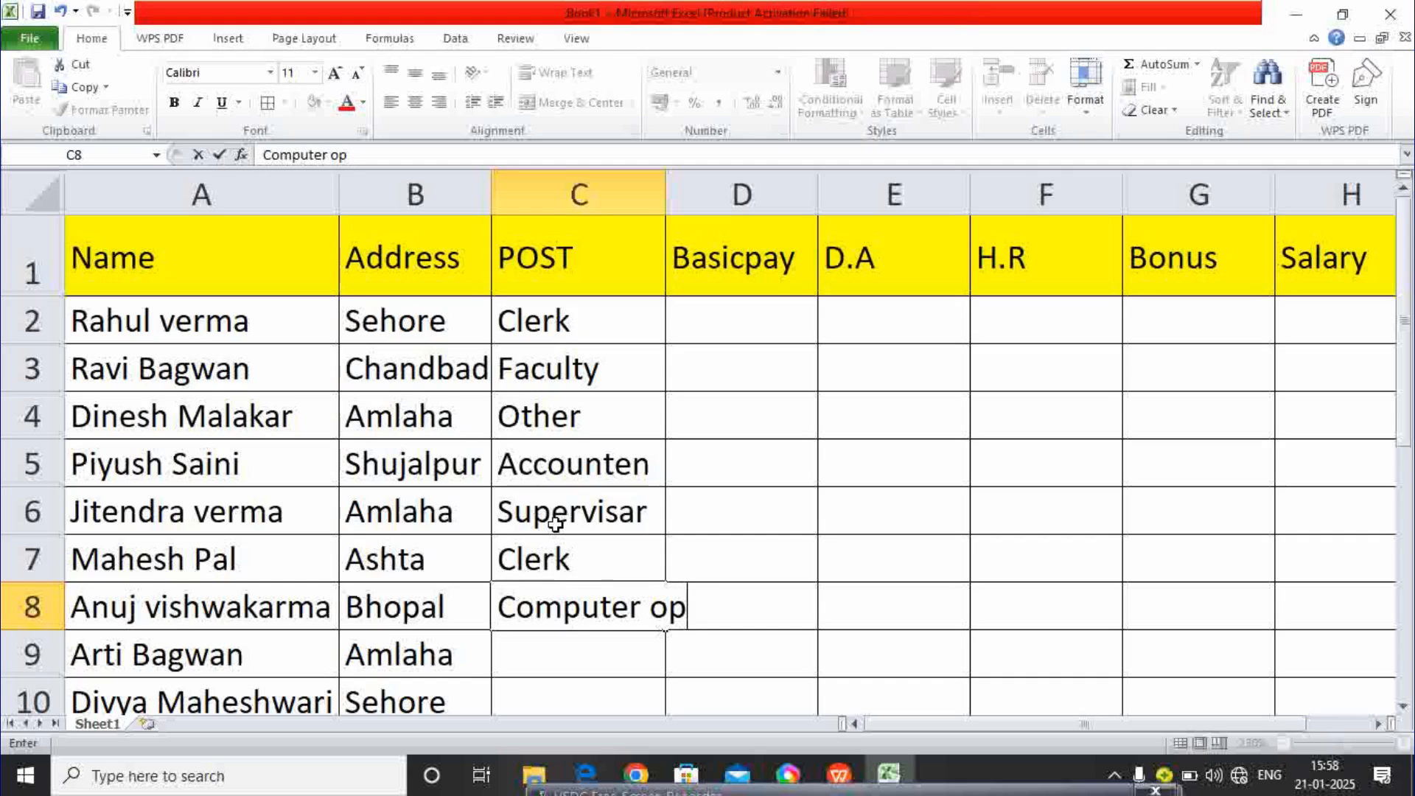
pyautogui.write('.')
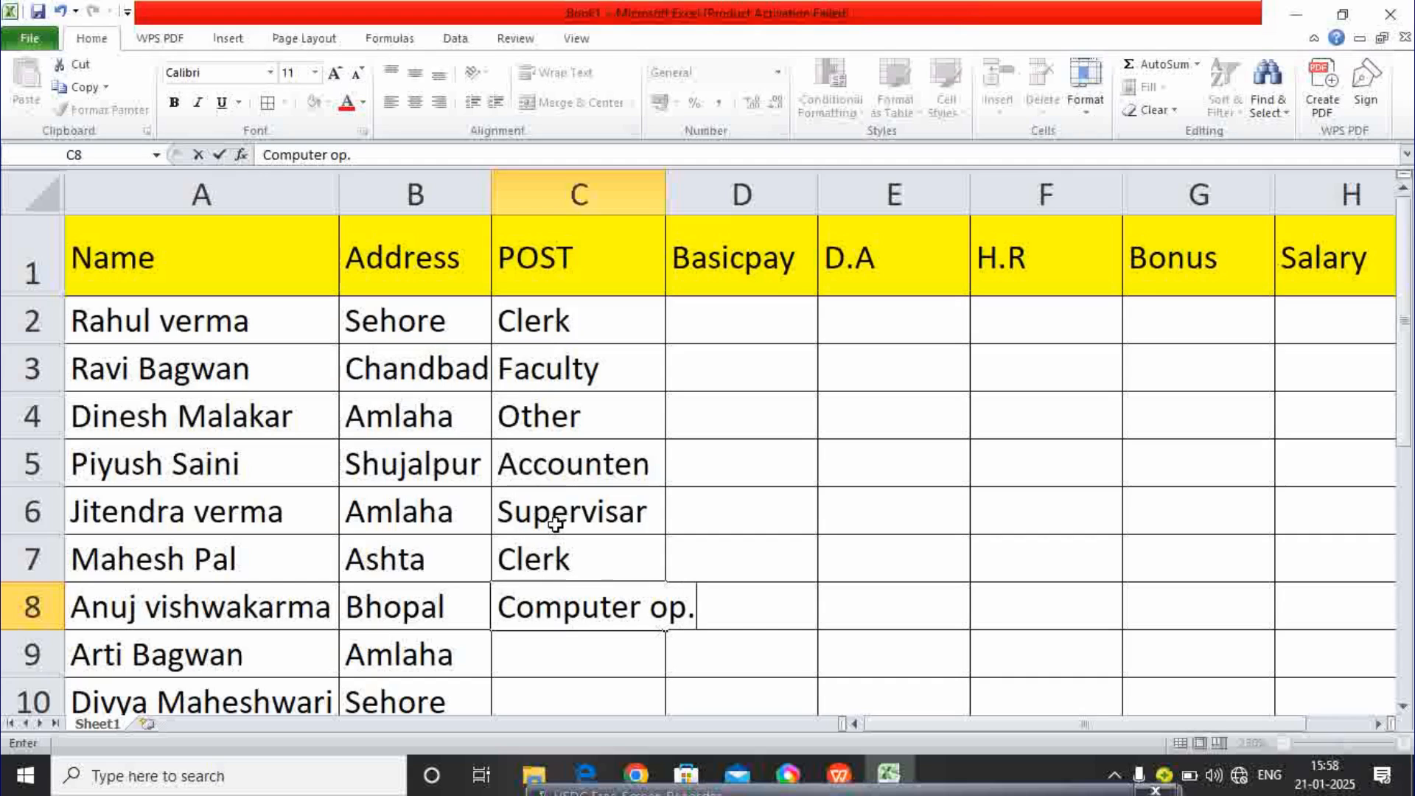
pyautogui.click(670, 185)
# - Widen the POST column and enter Faculty as the post in C9 and C10
pyautogui.moveTo(665, 186); pyautogui.dragTo(707, 189)
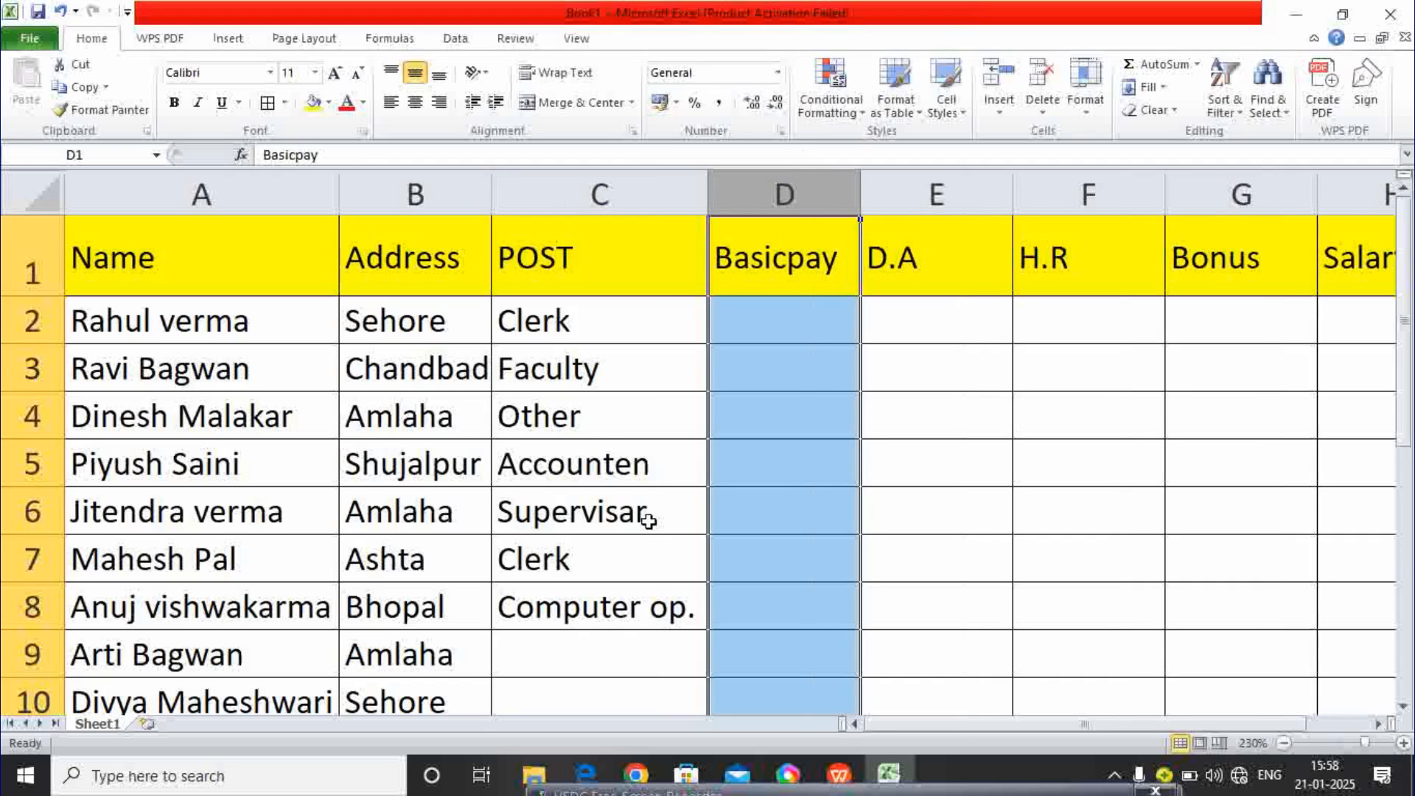
pyautogui.click(590, 646)
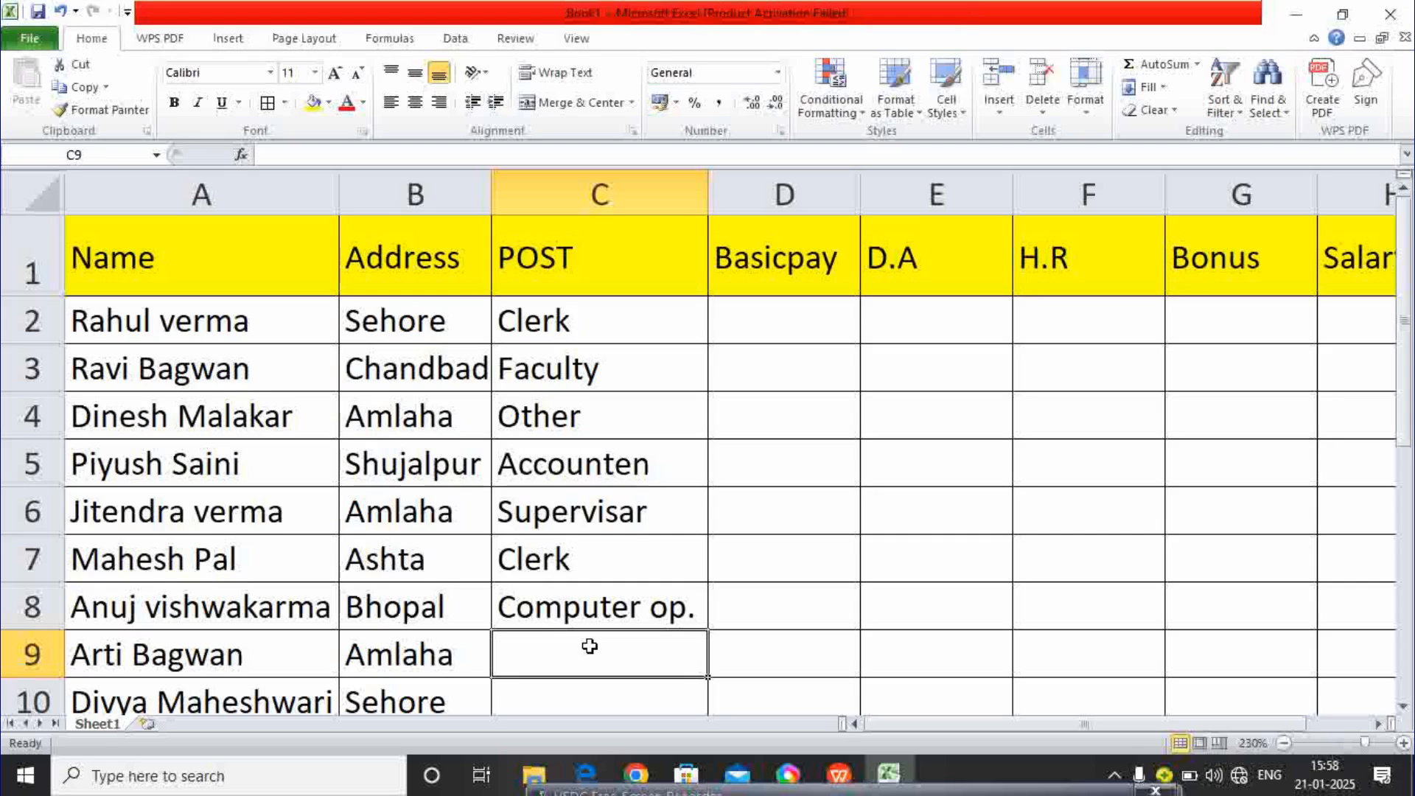
pyautogui.write('F')
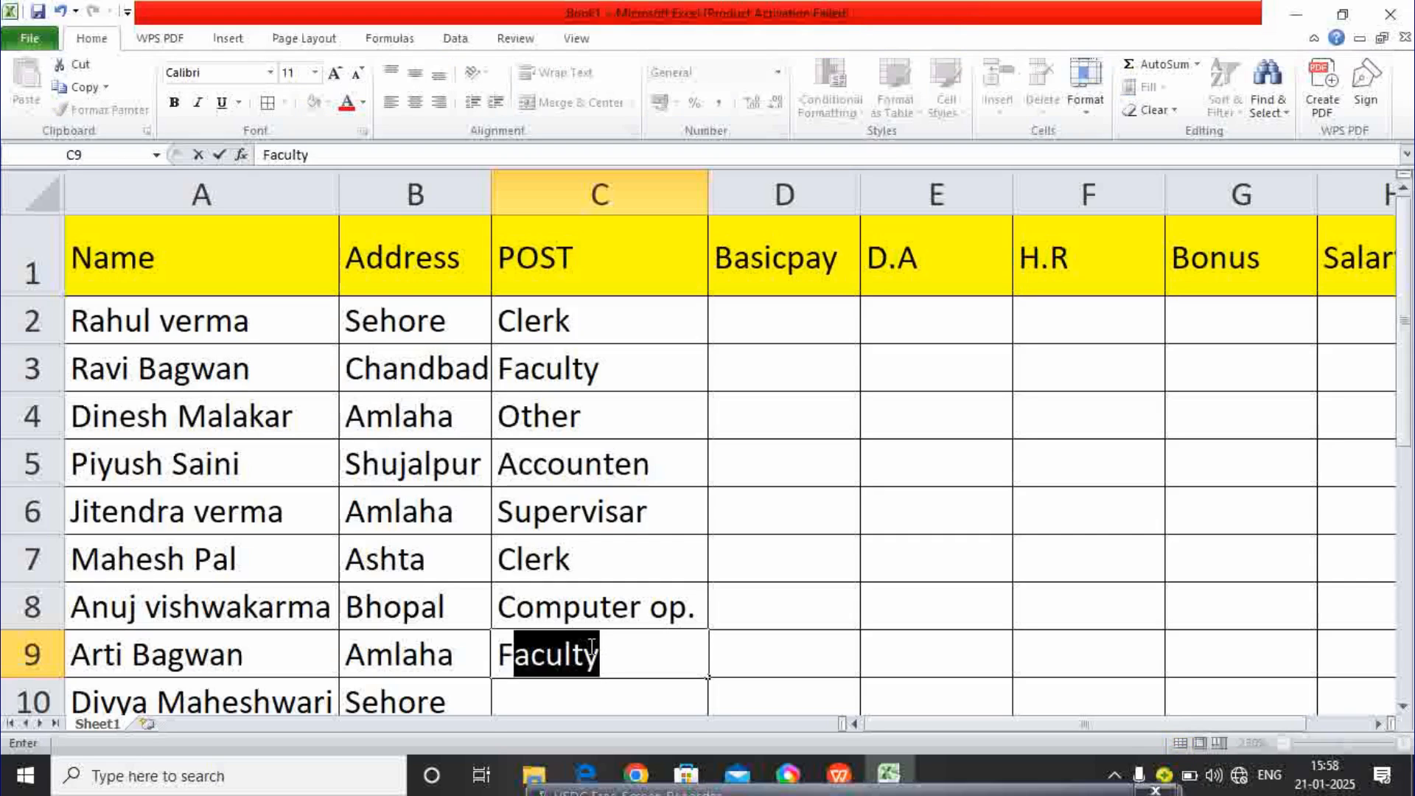
pyautogui.press('Return')
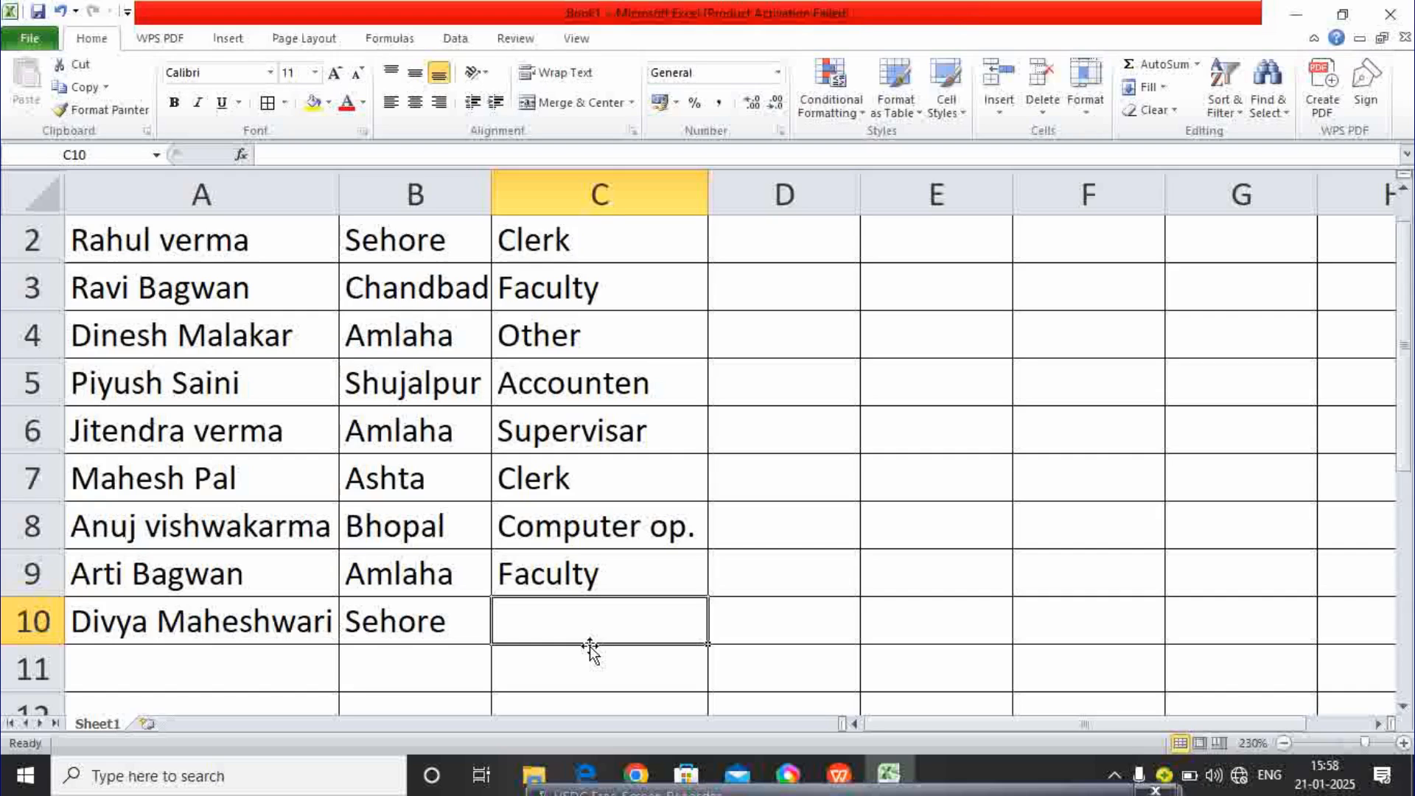
pyautogui.write('f')
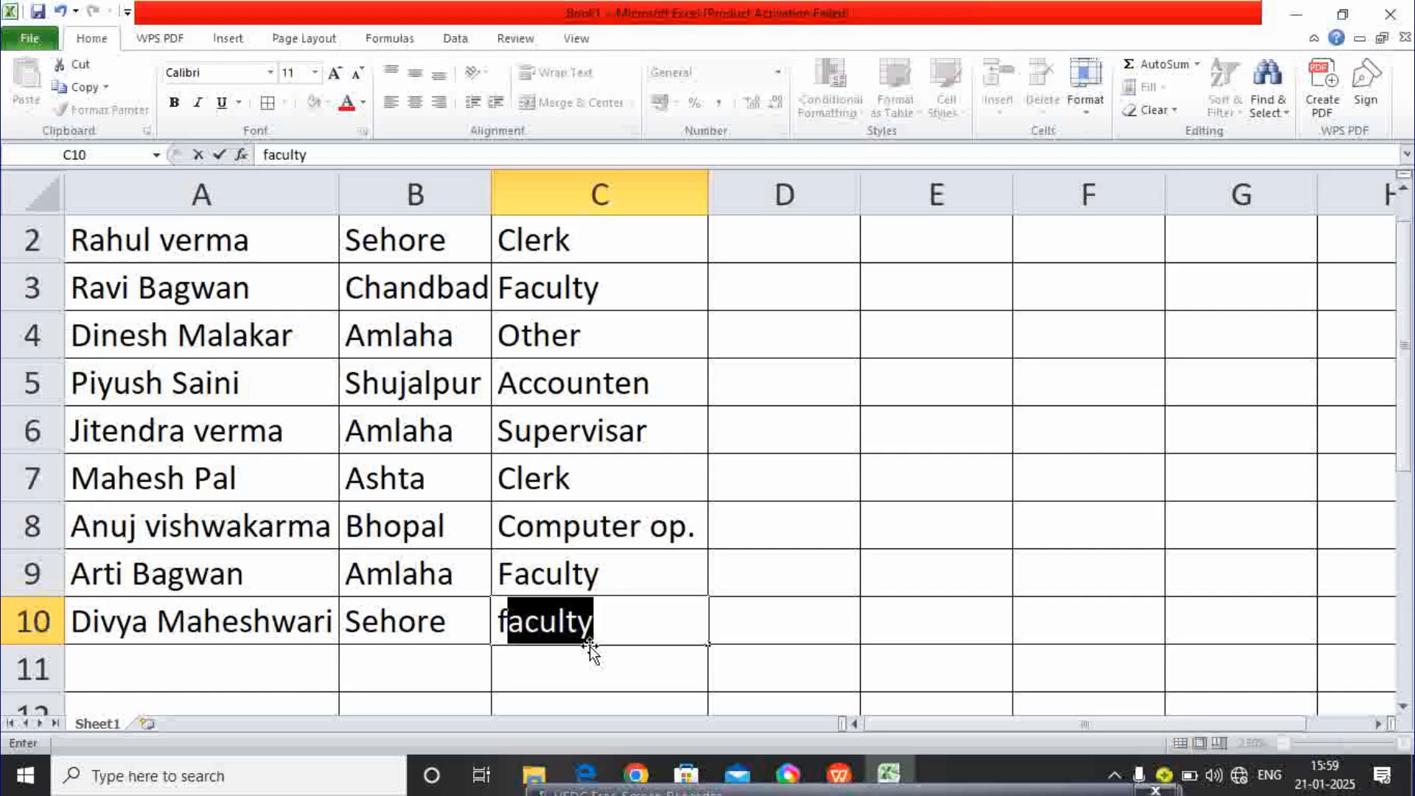
pyautogui.press('BackSpace')
pyautogui.press('BackSpace')
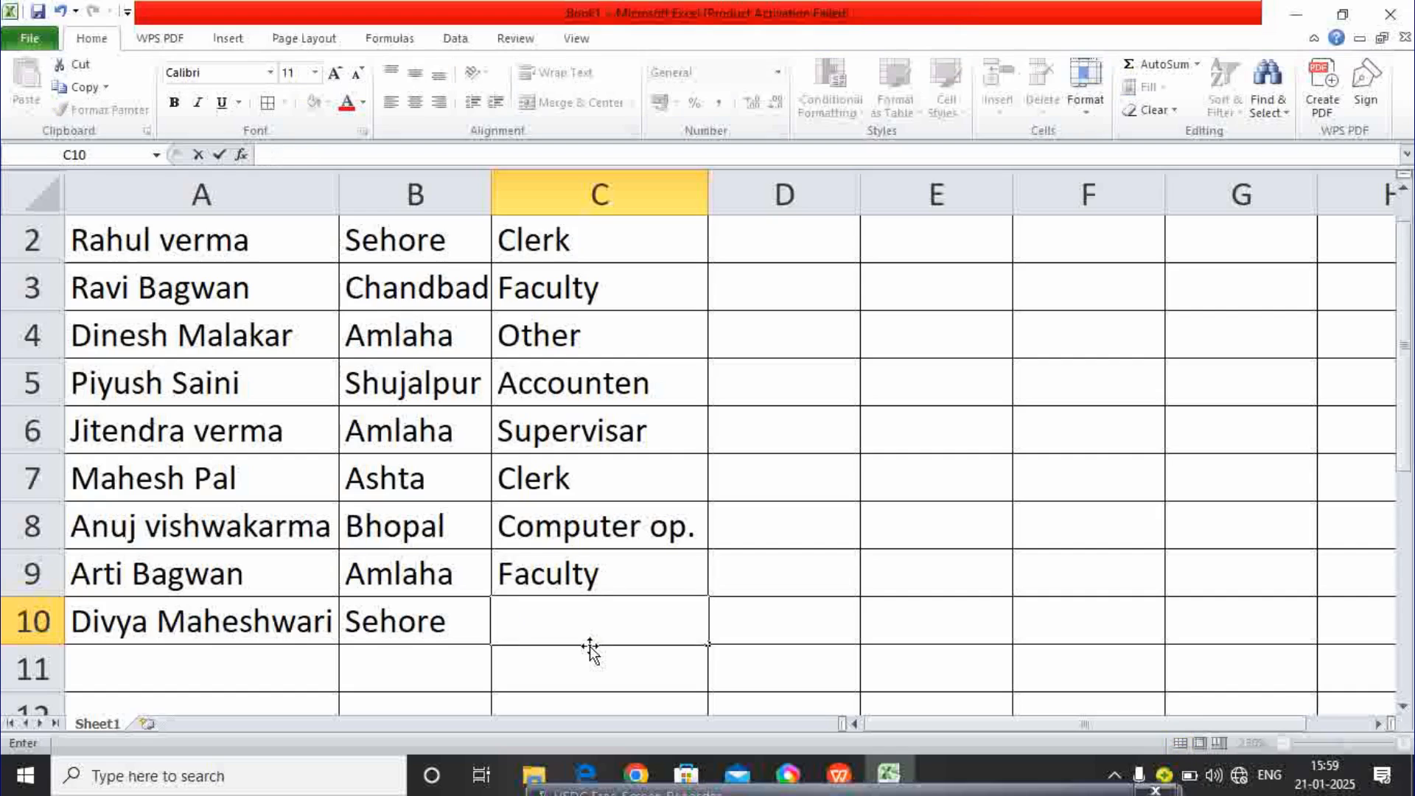
pyautogui.write('F')
pyautogui.press('Return')
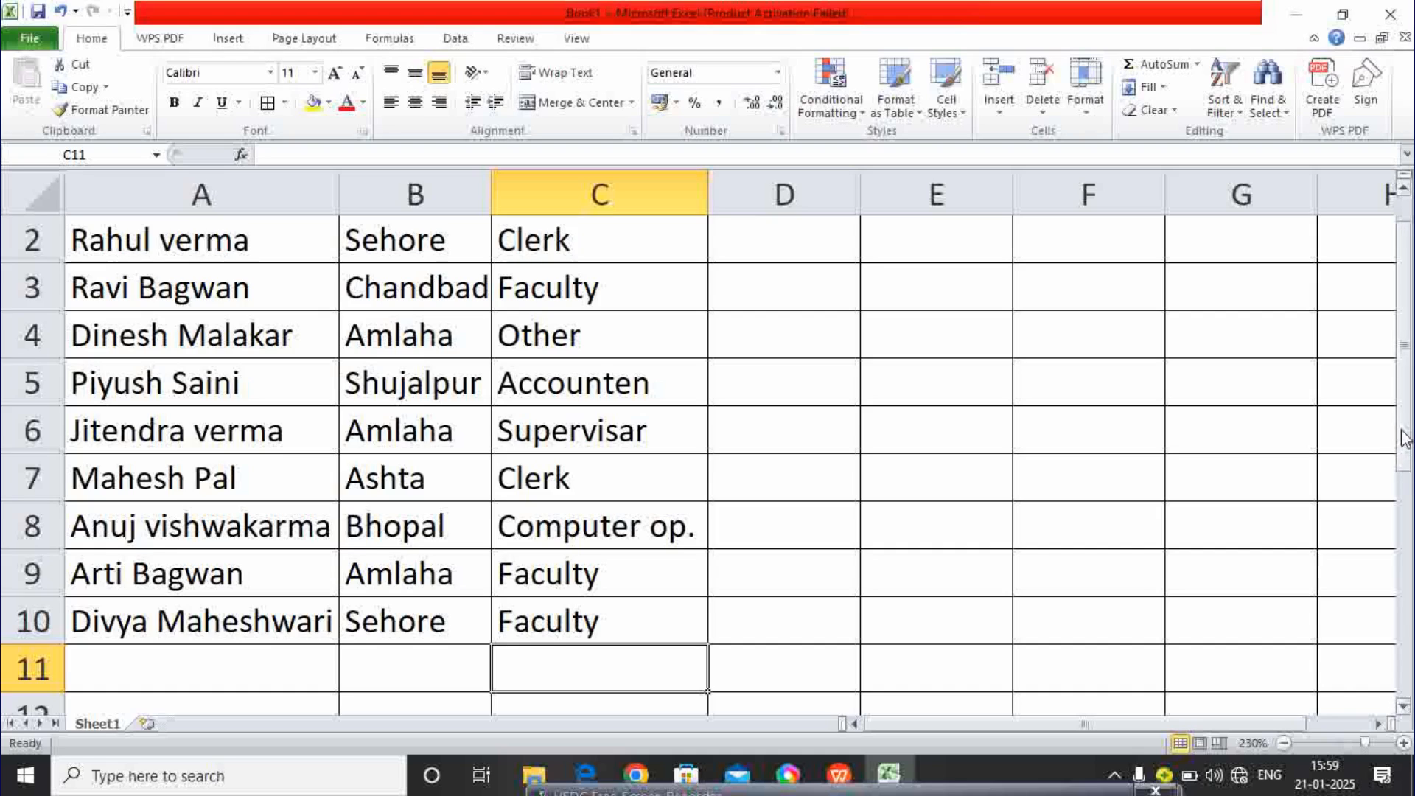
# - Correct the C6 entry from Supervisar to Supervisor
pyautogui.moveTo(1403, 431); pyautogui.dragTo(1404, 406)
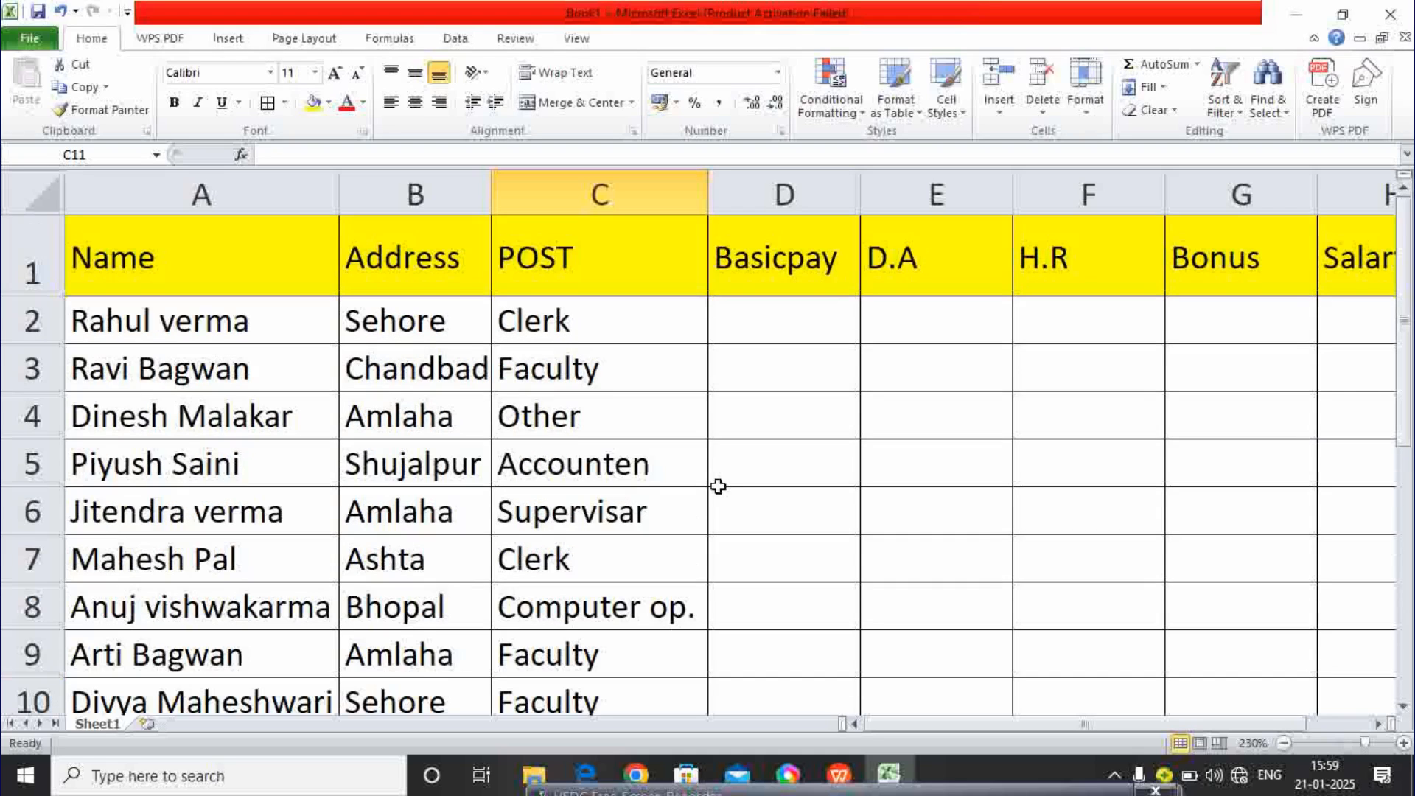
pyautogui.click(638, 514)
pyautogui.doubleClick(639, 515)
pyautogui.press('BackSpace')
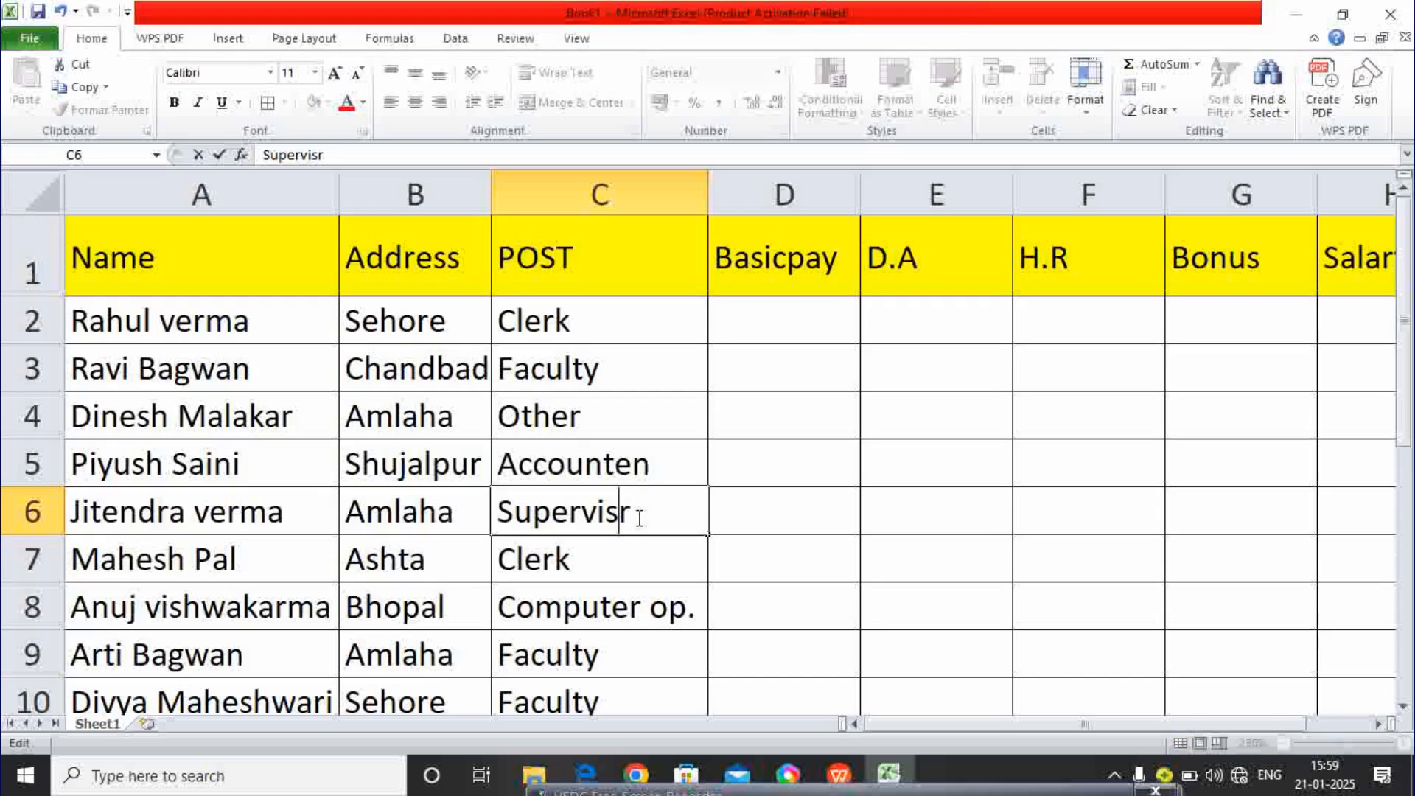
pyautogui.write('o')
pyautogui.click(760, 550)
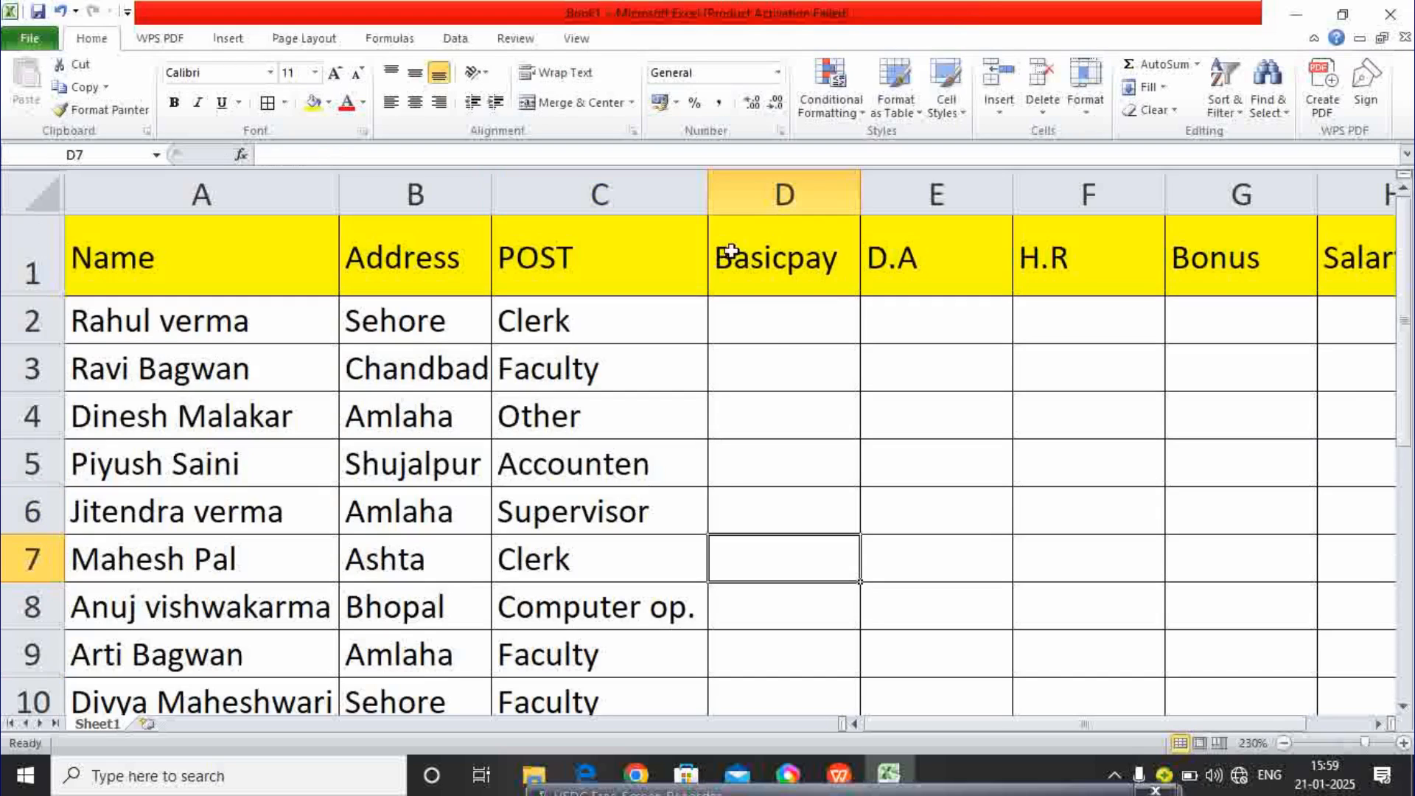
# - Enter Basicpay amounts 10000, 12000 and 14000 in D2, D3 and D4
pyautogui.click(779, 337)
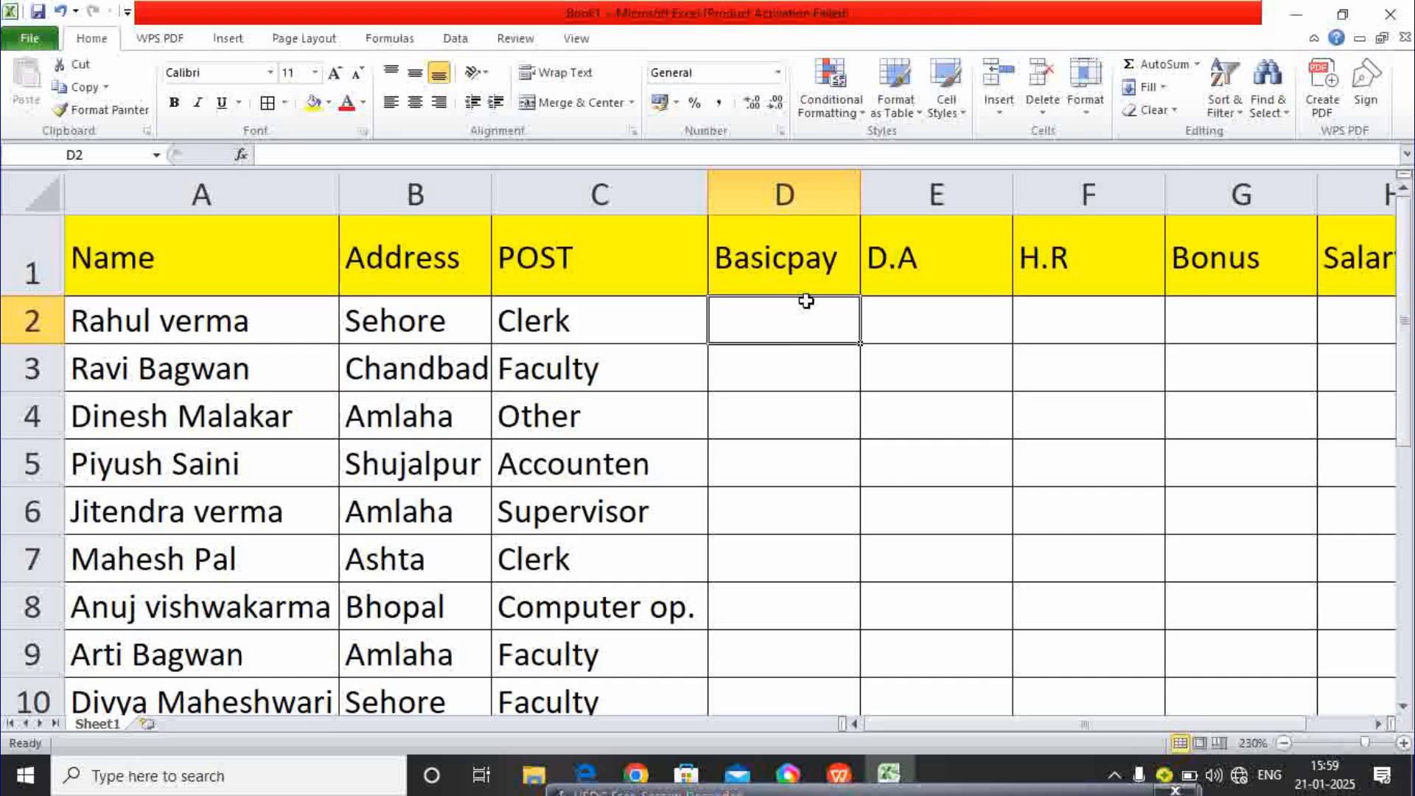
pyautogui.write('10000')
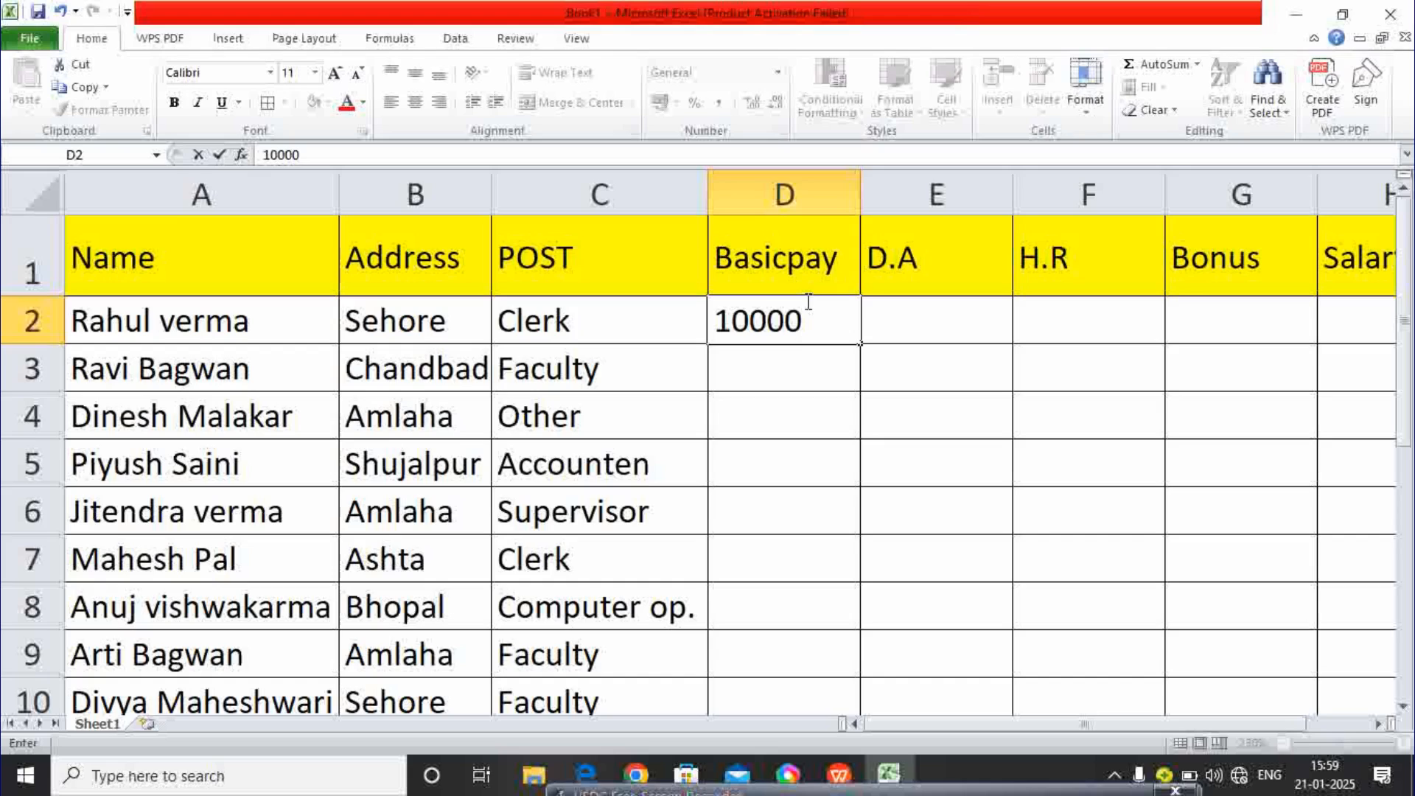
pyautogui.press('Return')
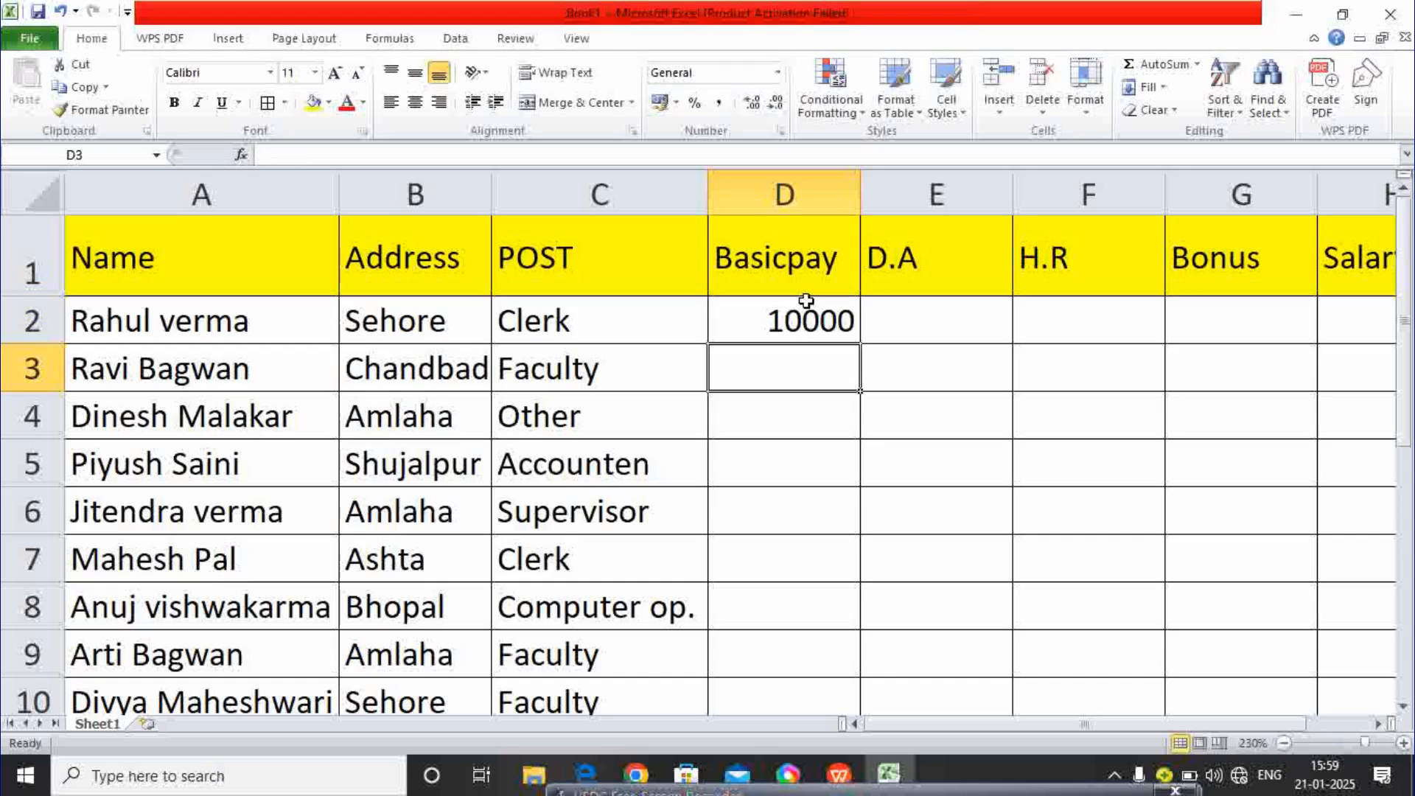
pyautogui.write('12000')
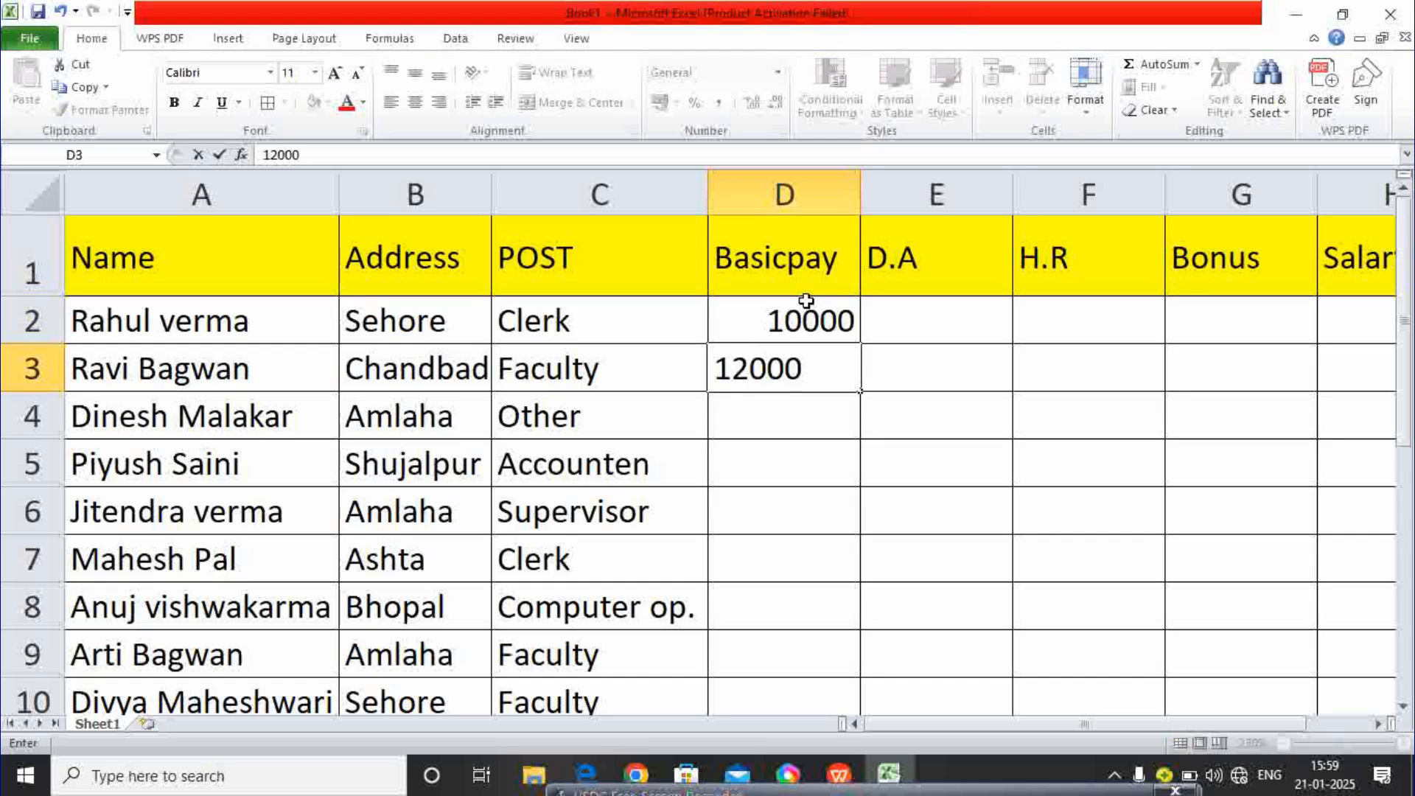
pyautogui.press('Return')
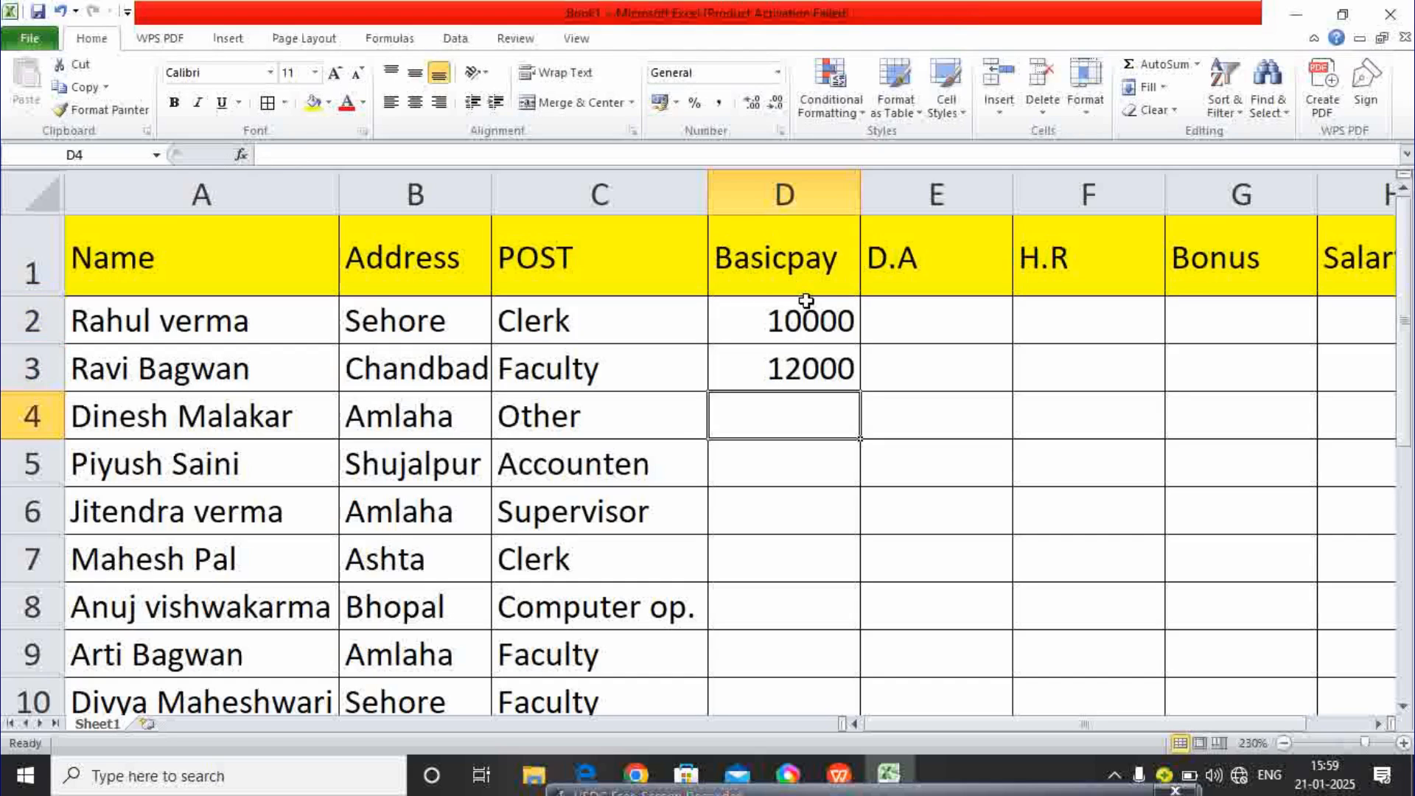
pyautogui.write('14000')
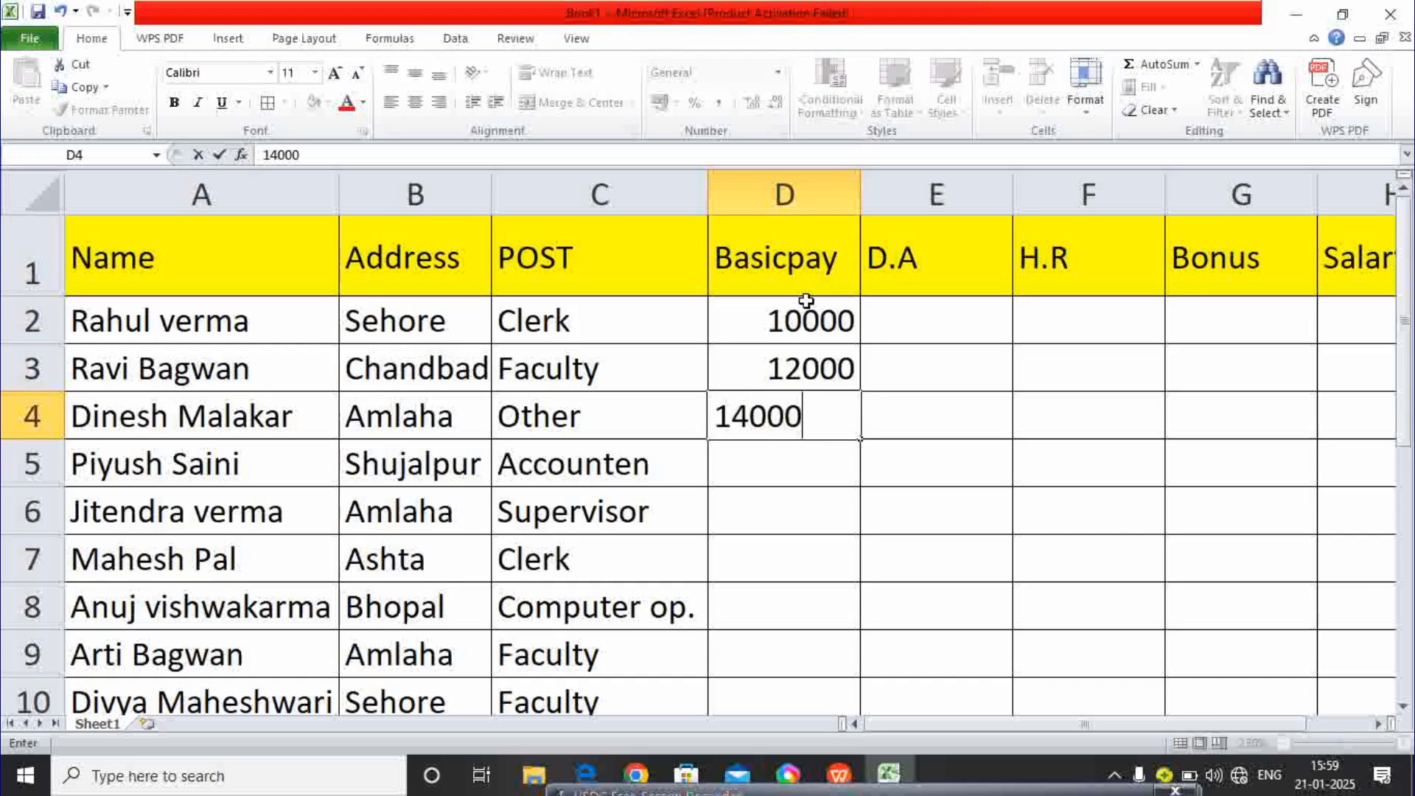
pyautogui.press('Return')
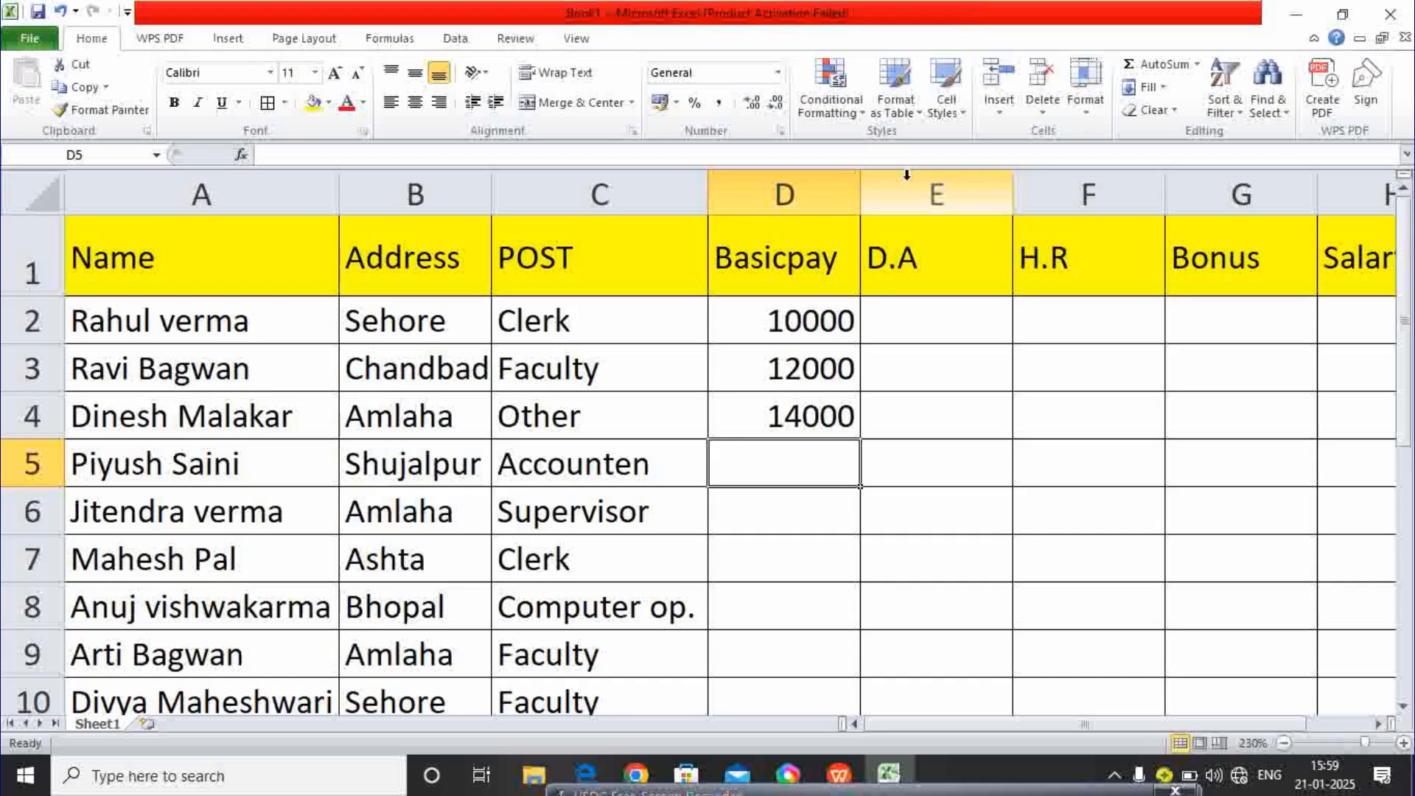
pyautogui.click(801, 325)
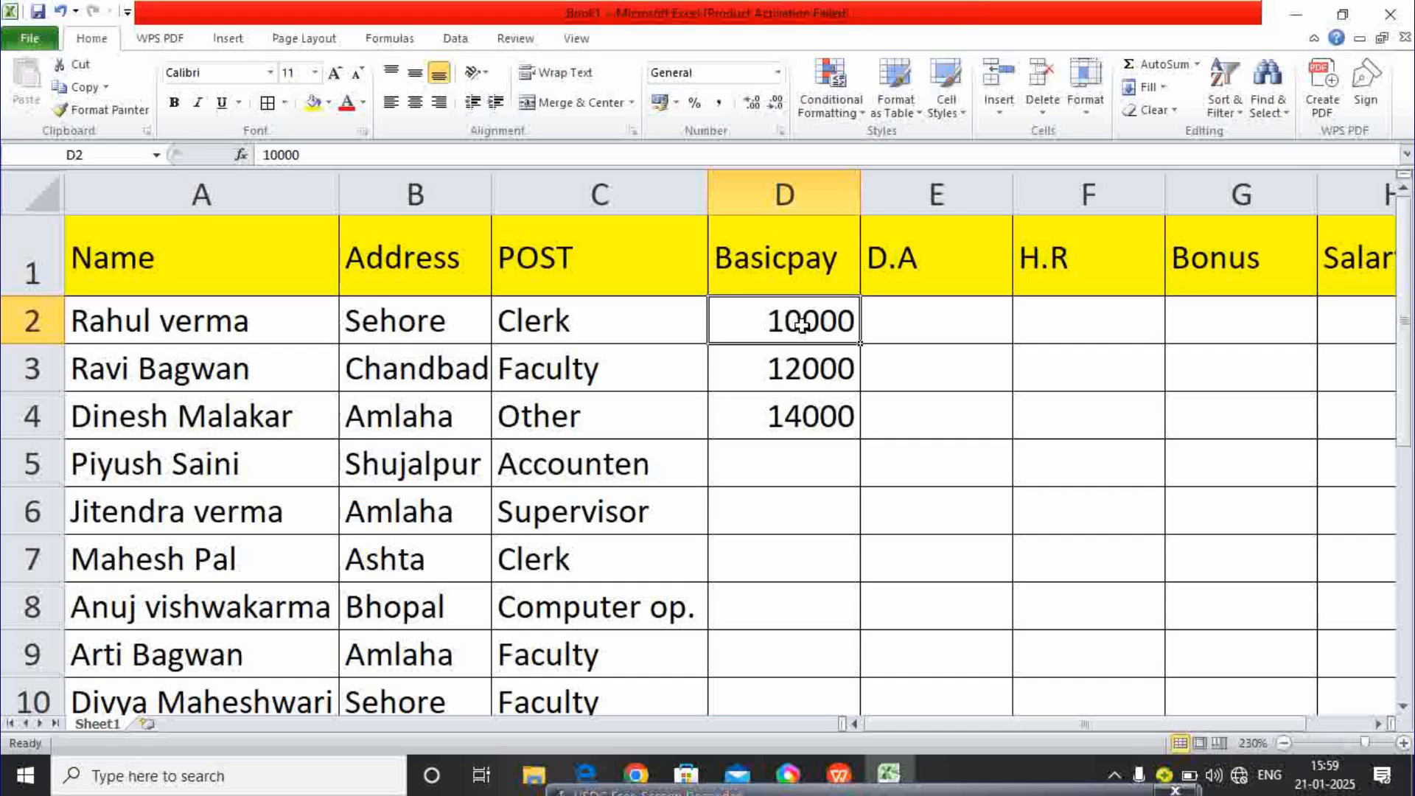
# - Delete the 10000, 12000 and 14000 entries from D2:D4
pyautogui.moveTo(807, 317); pyautogui.dragTo(810, 414)
pyautogui.press('Delete')
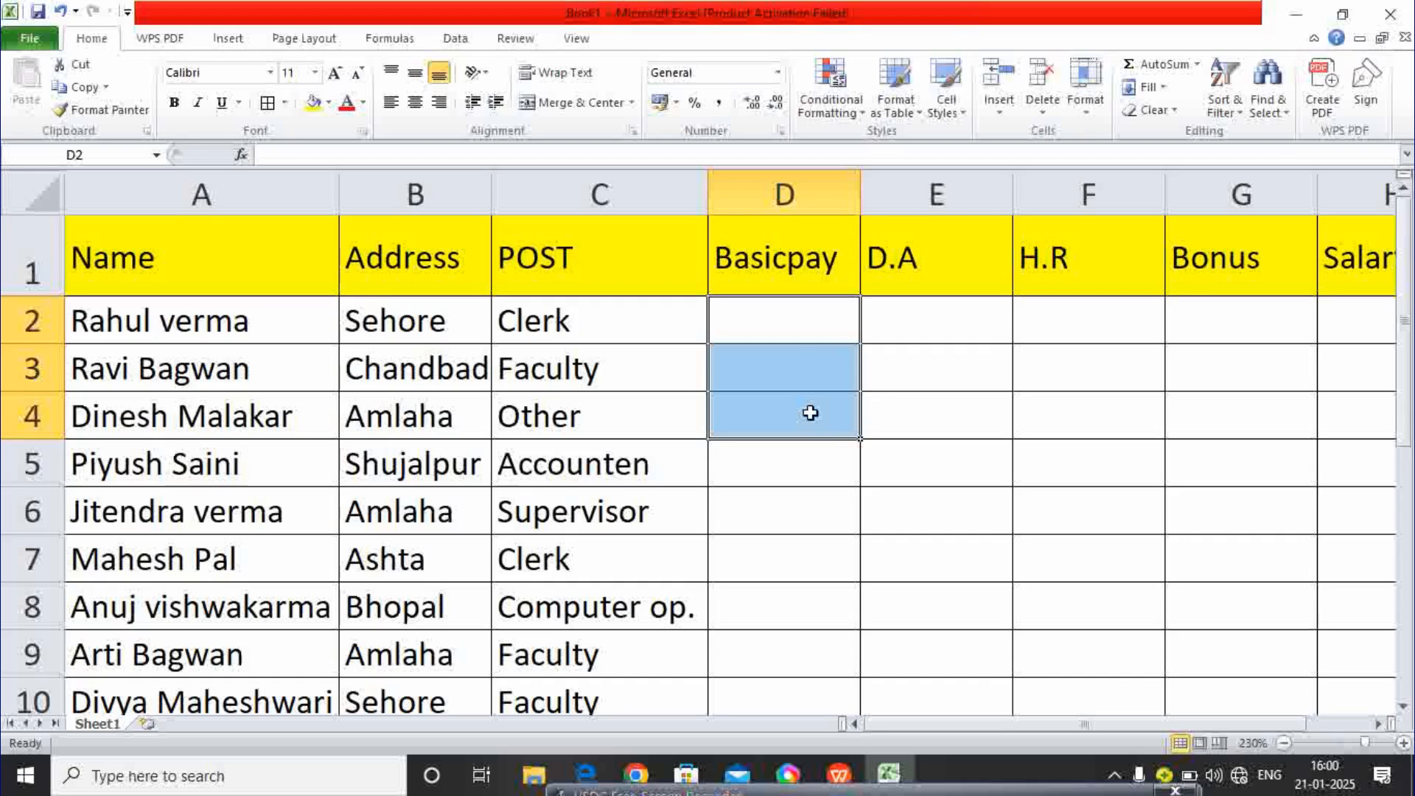
pyautogui.click(796, 338)
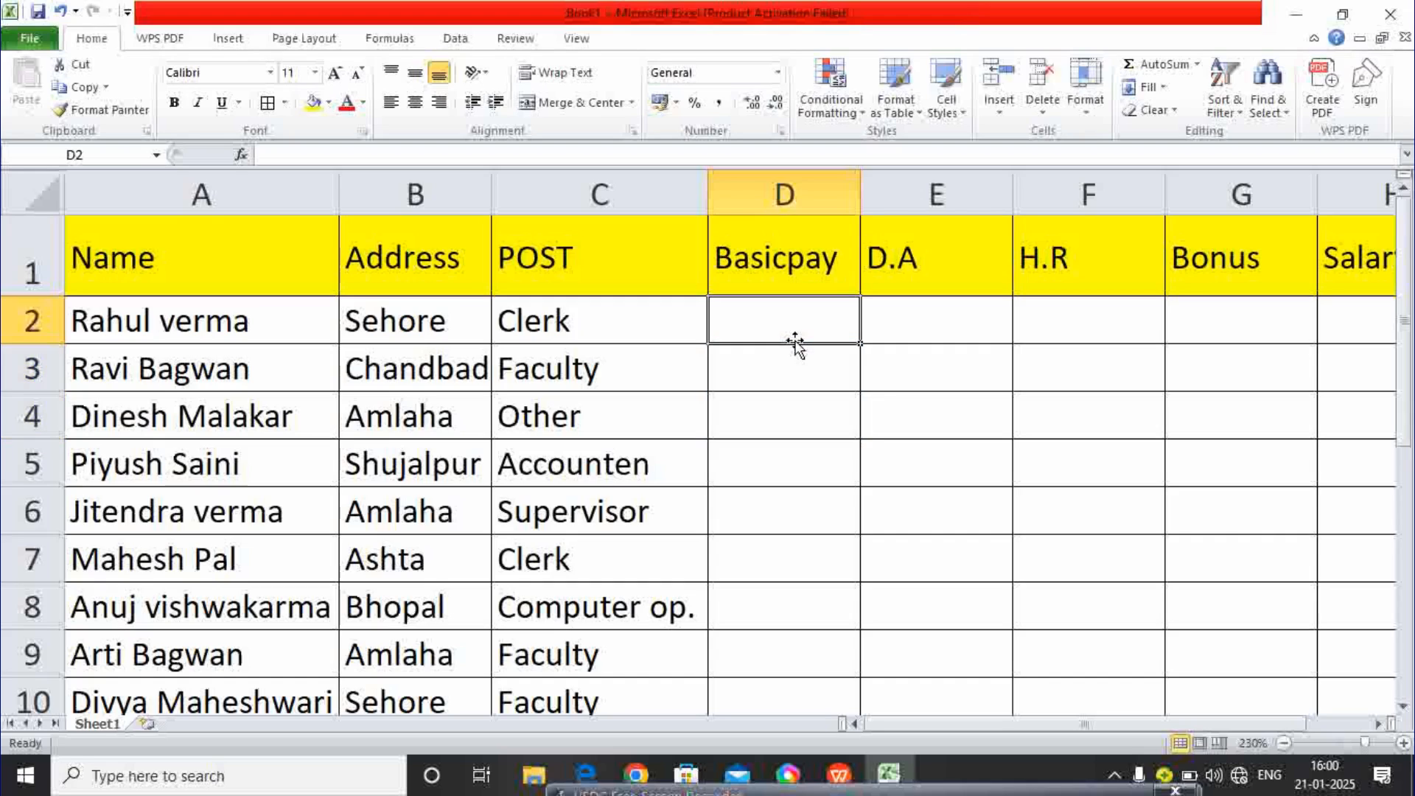
# - Enter =RANDBETWEEN(10000,15000) into all of D2:D10 at once
pyautogui.moveTo(784, 316); pyautogui.dragTo(764, 616)
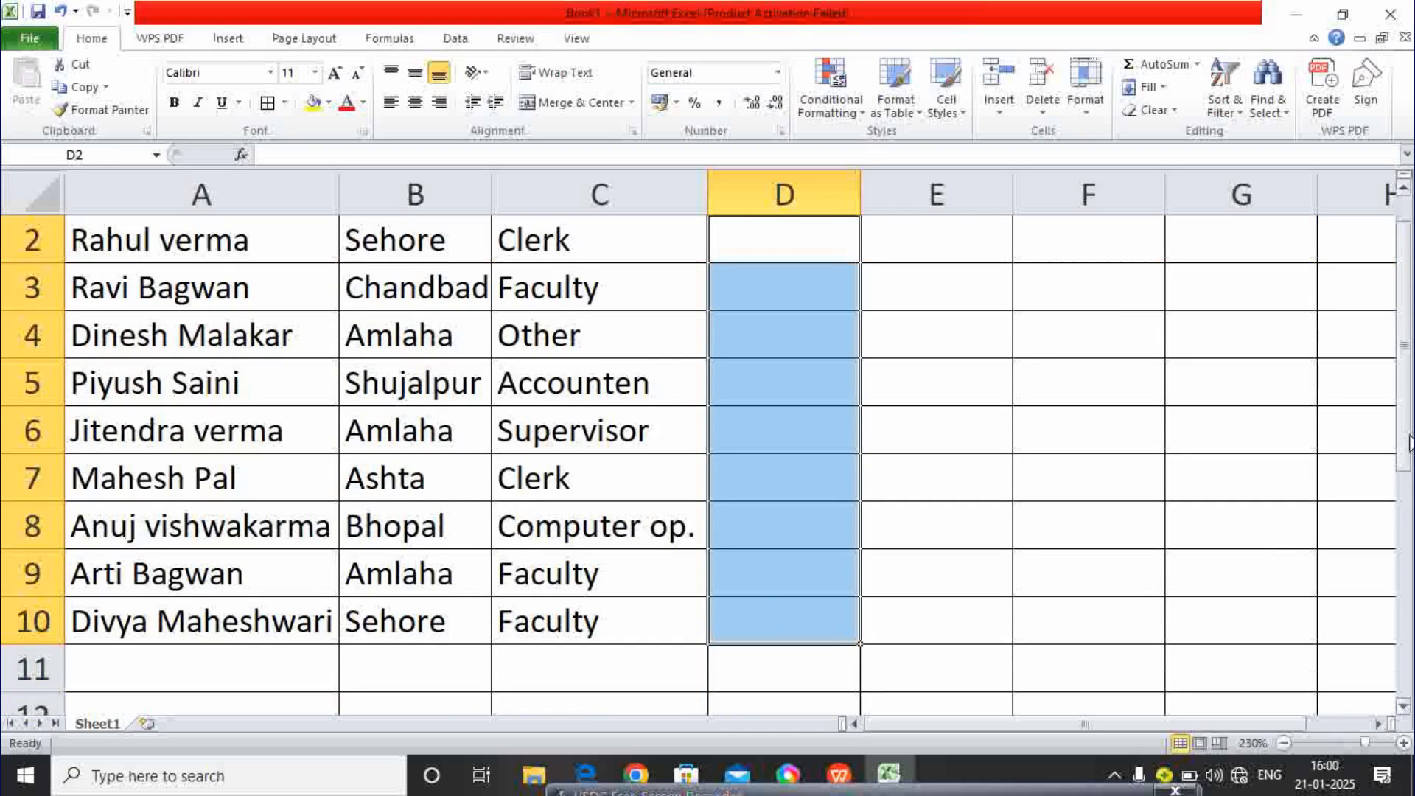
pyautogui.moveTo(1407, 435); pyautogui.dragTo(1403, 420)
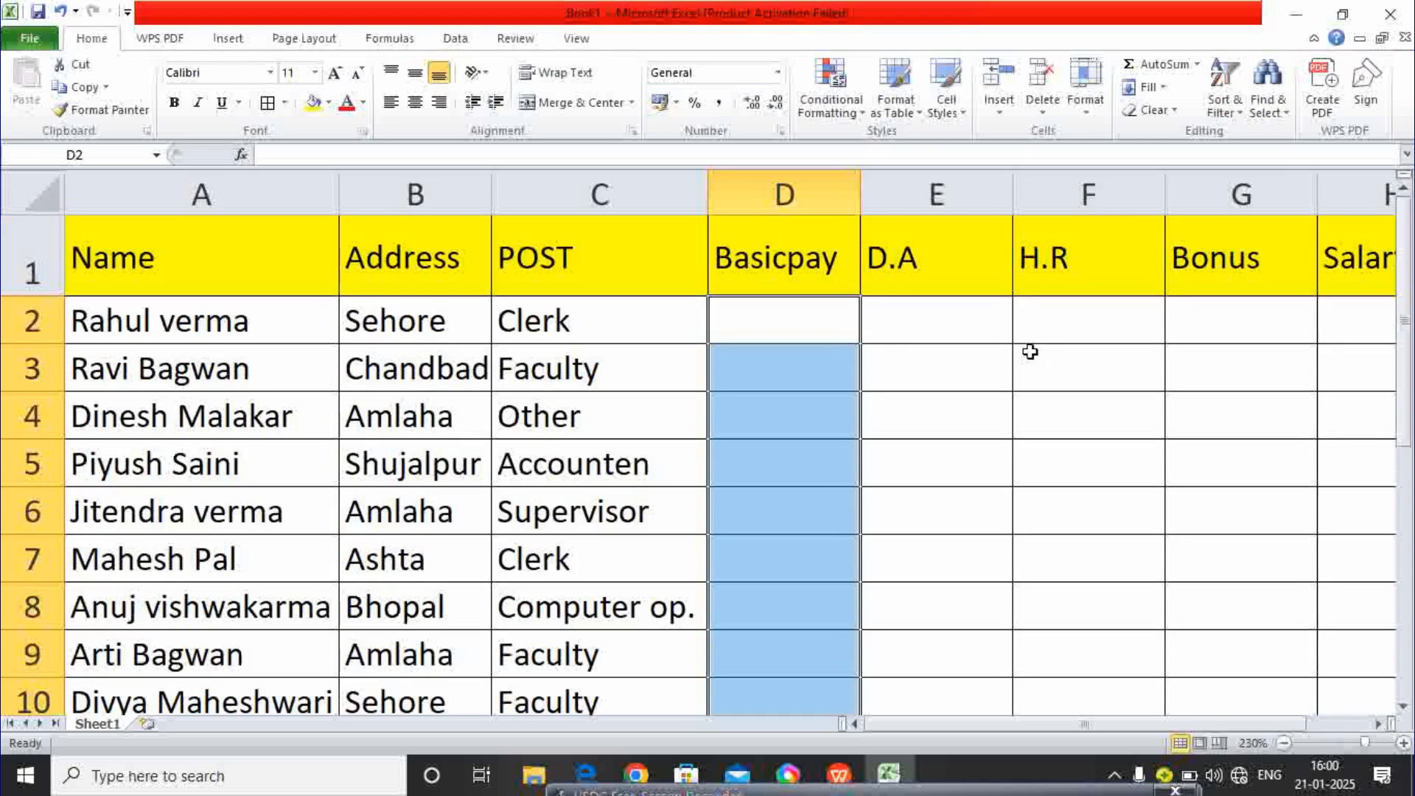
pyautogui.write('=')
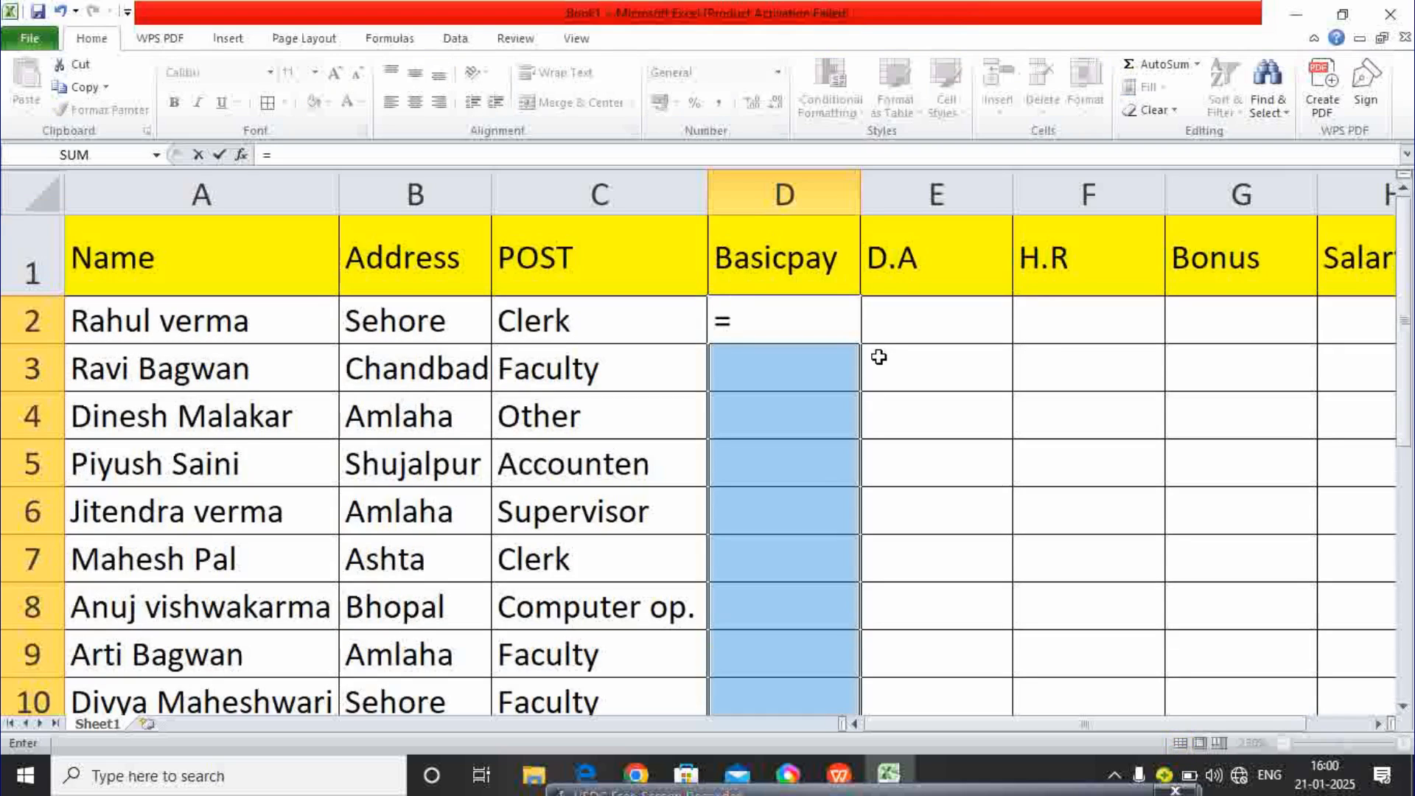
pyautogui.write('rand')
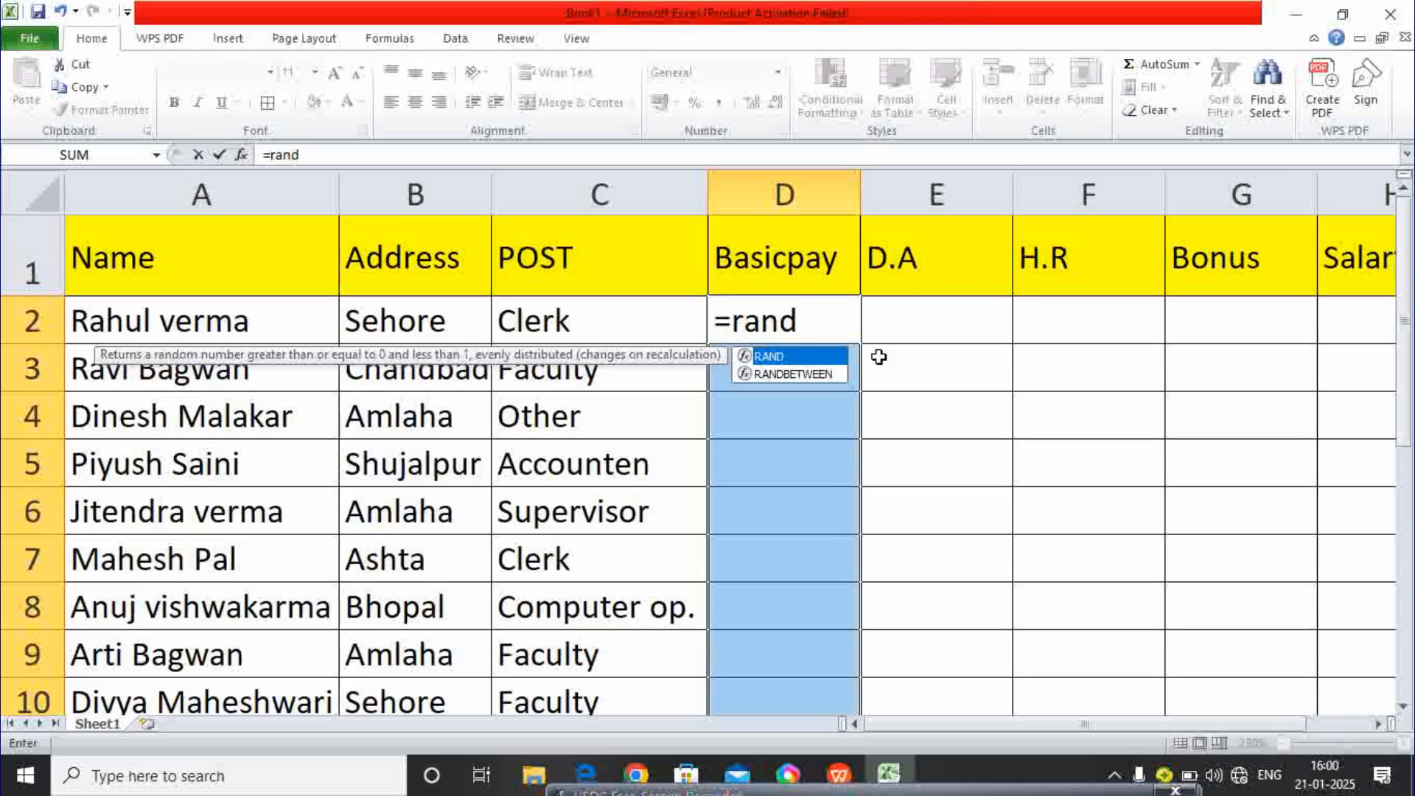
pyautogui.doubleClick(808, 374)
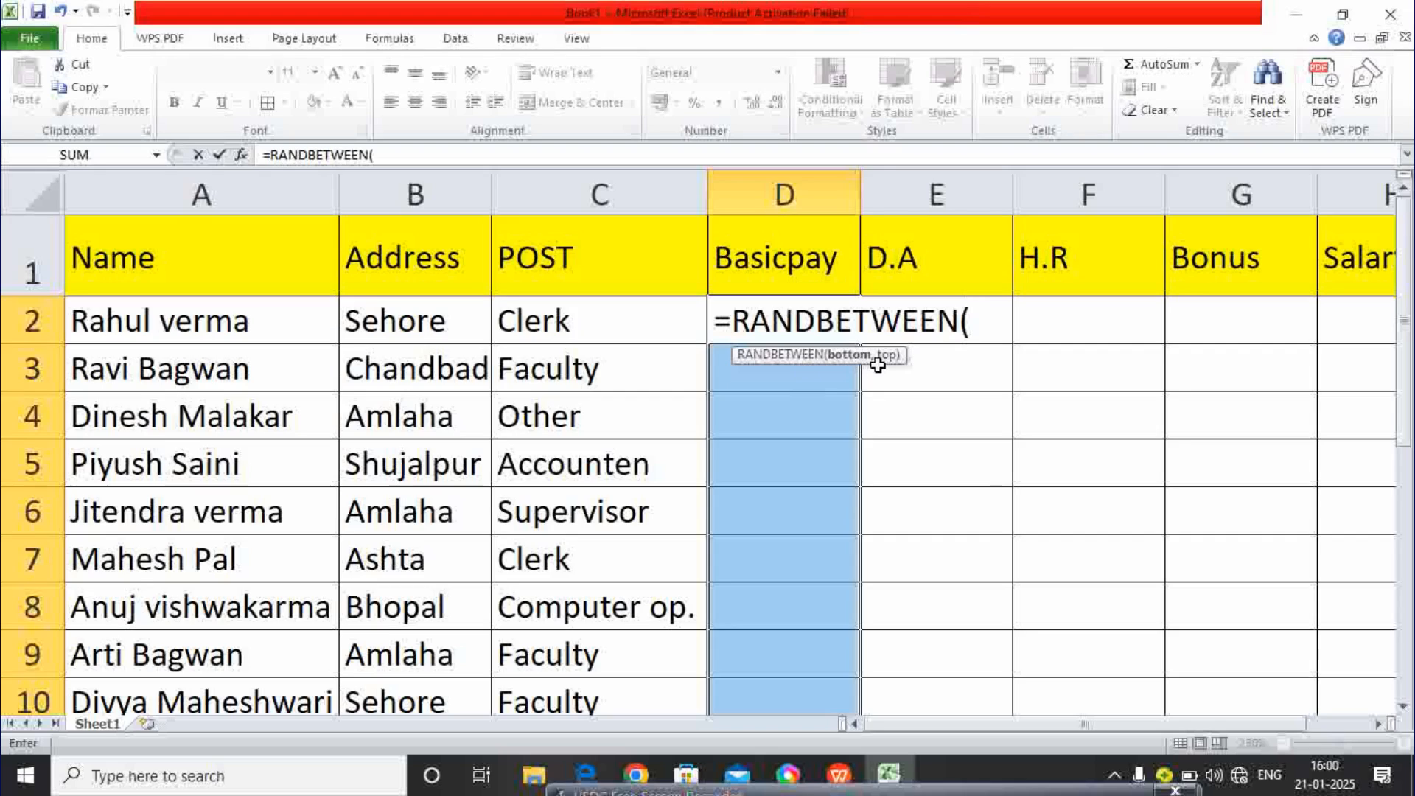
pyautogui.write('1000')
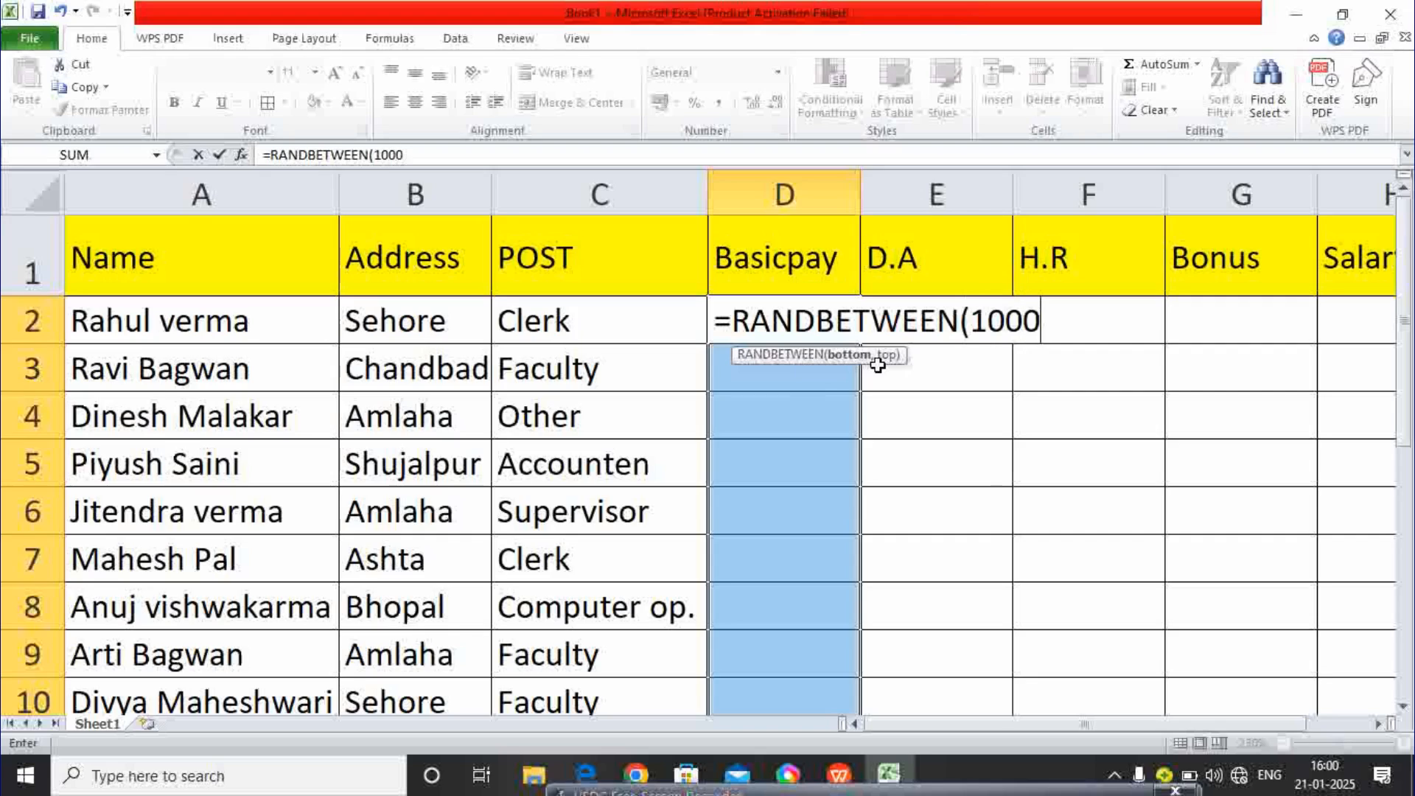
pyautogui.write('0,1')
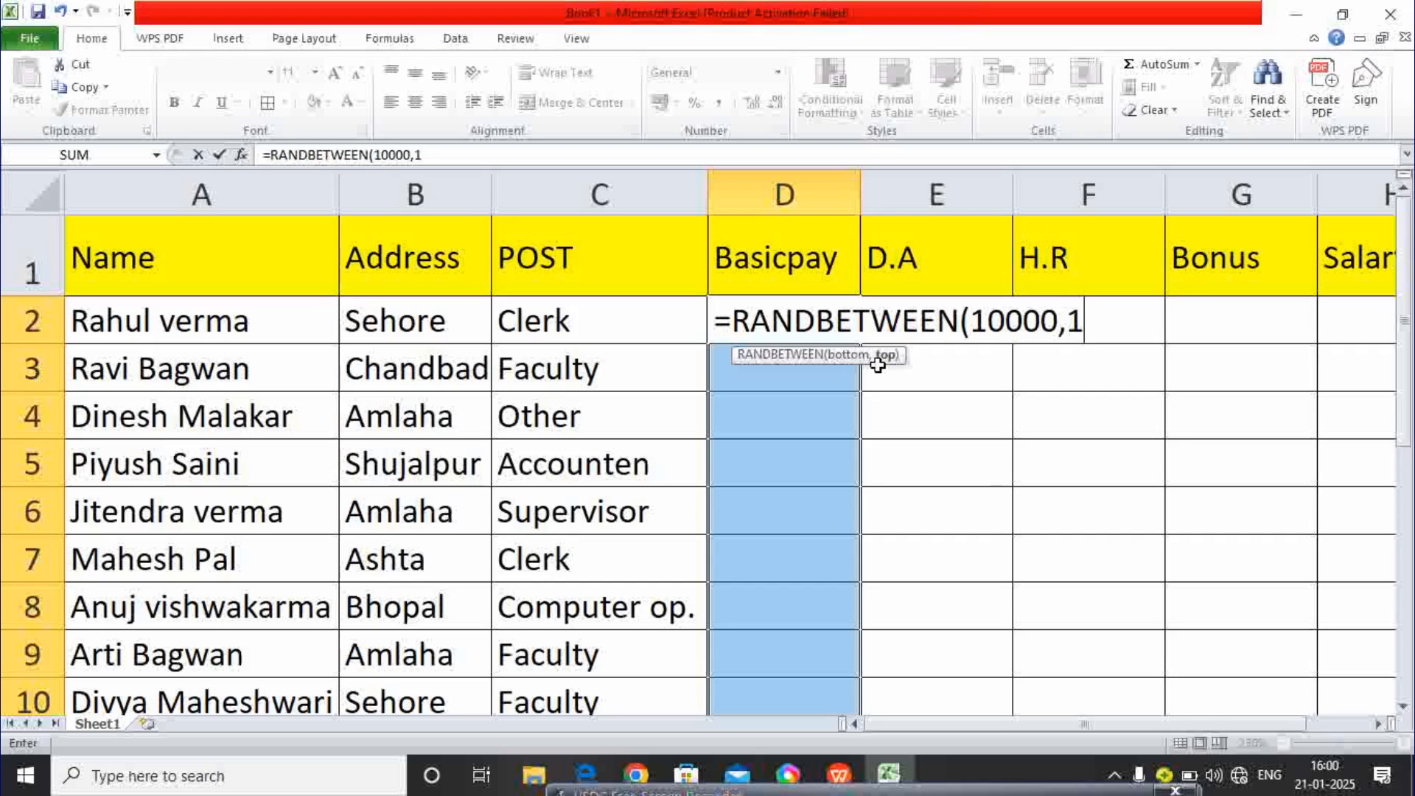
pyautogui.write('5000')
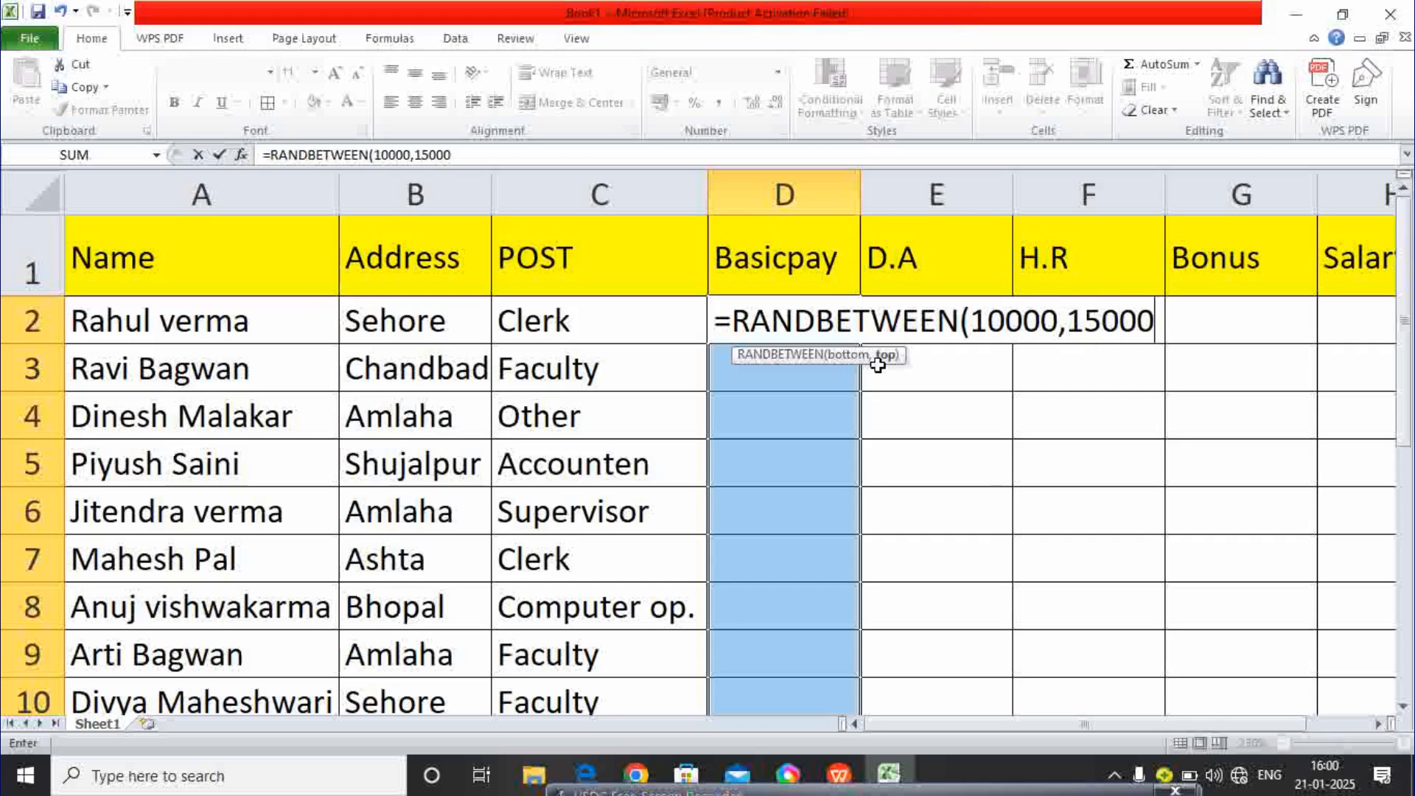
pyautogui.write(')')
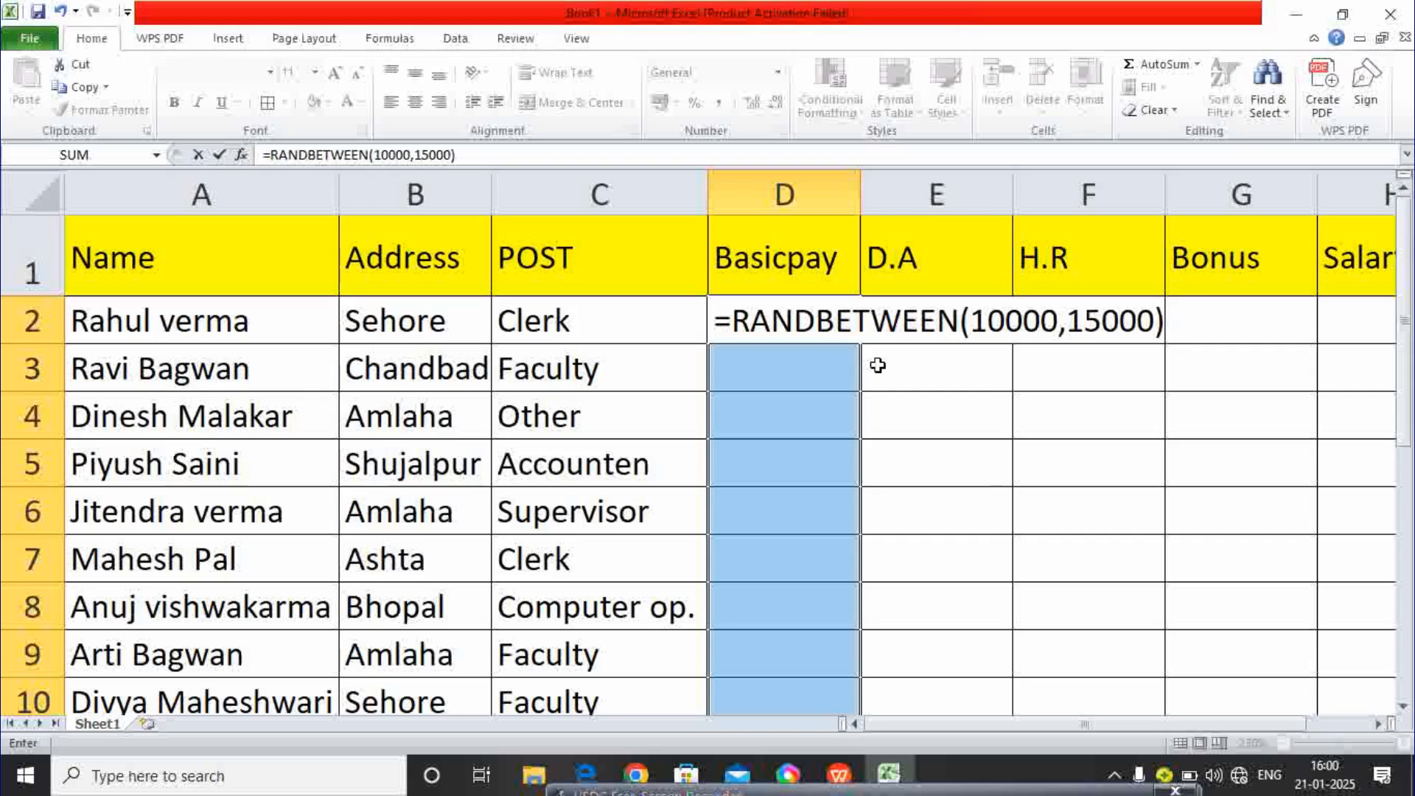
pyautogui.hotkey('ctrl', 'Return')
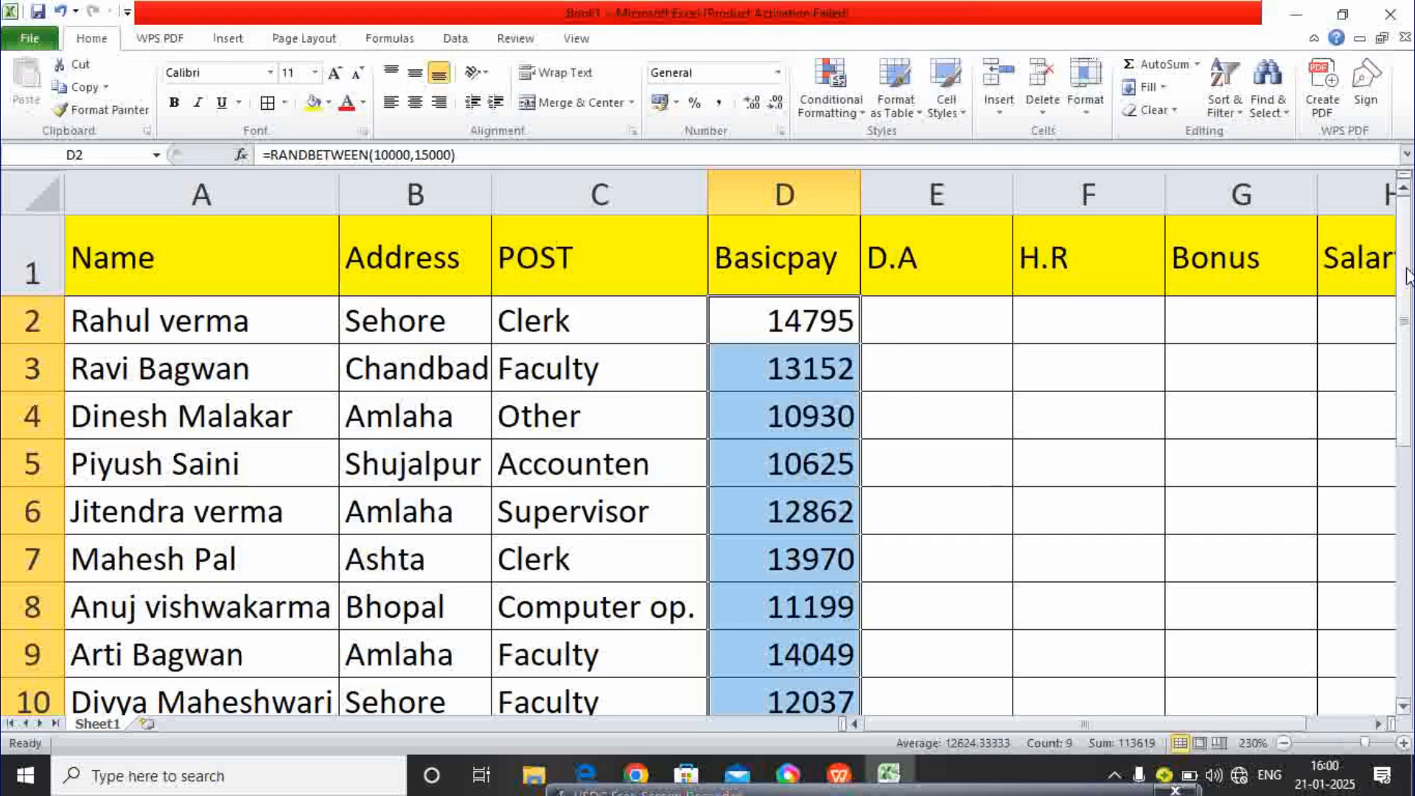
pyautogui.moveTo(1407, 276)
pyautogui.mouseDown()
pyautogui.moveTo(1407, 318)
pyautogui.moveTo(1407, 280)
pyautogui.mouseUp()
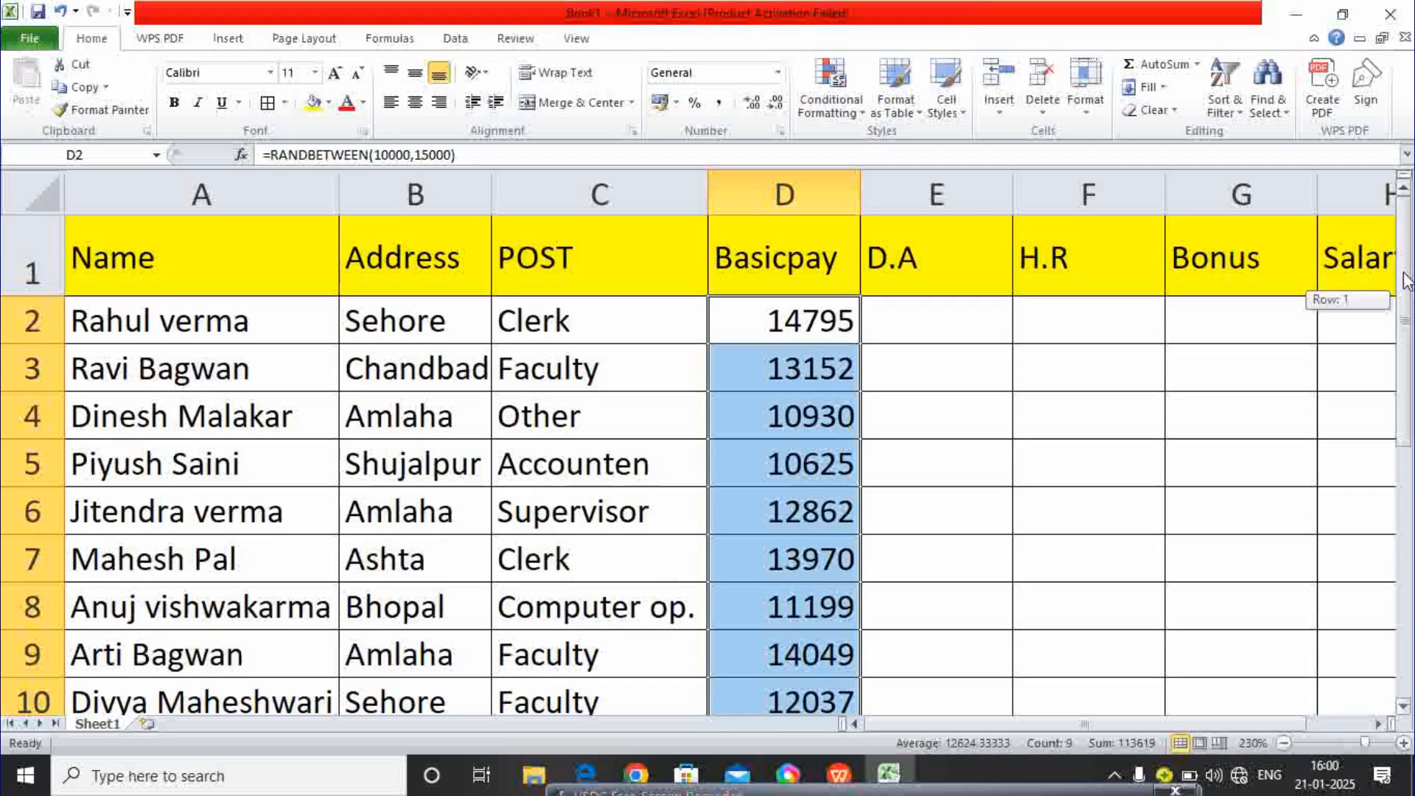
pyautogui.click(887, 314)
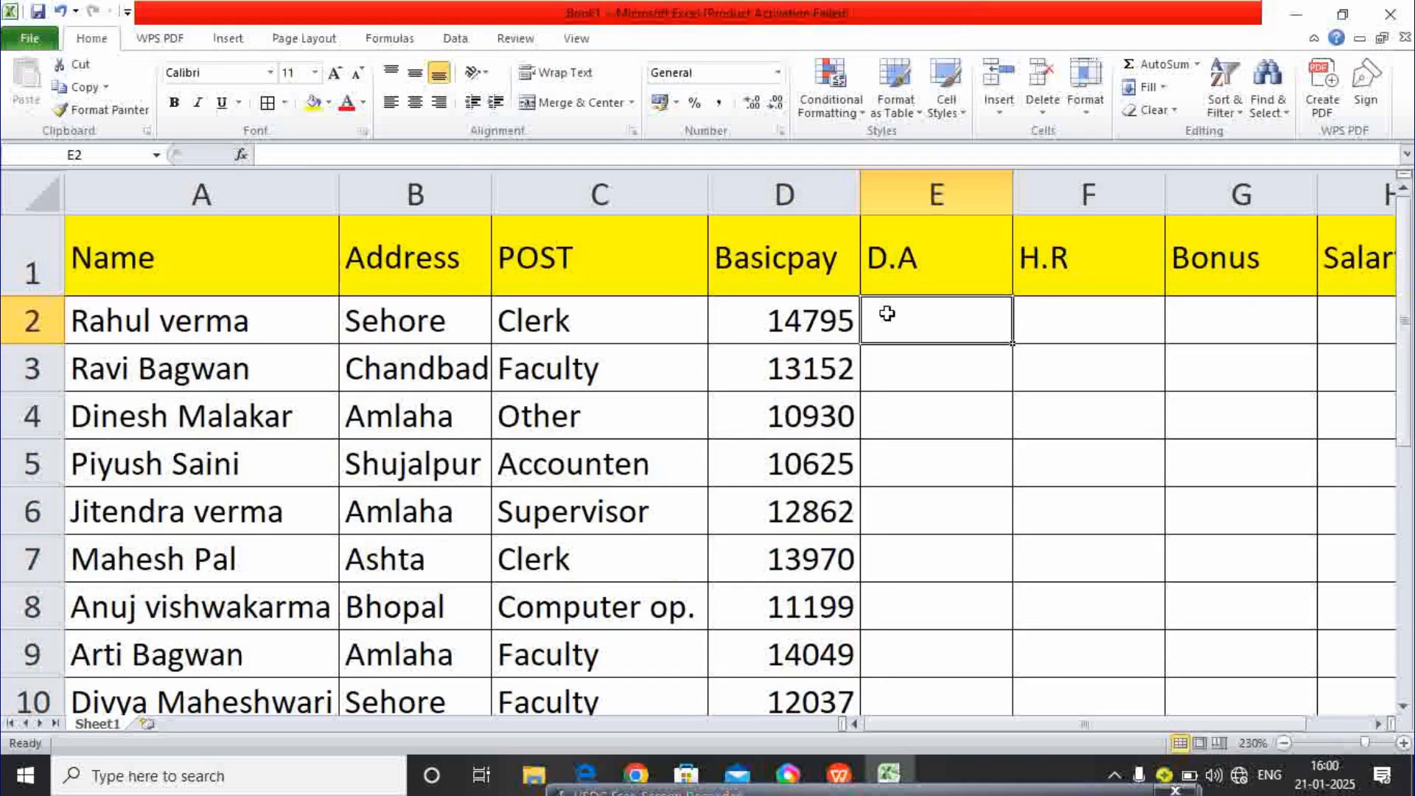
pyautogui.write('347')
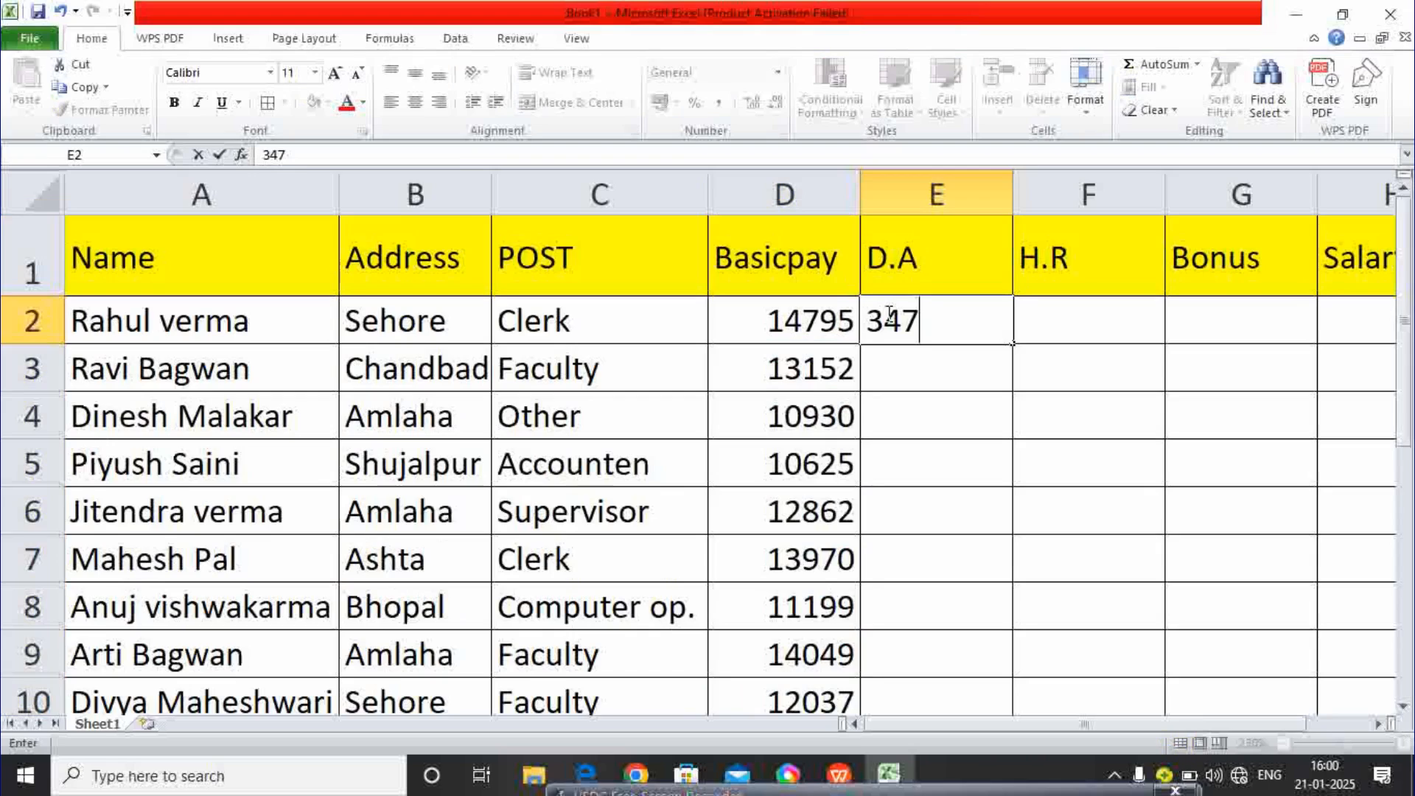
pyautogui.press('Return')
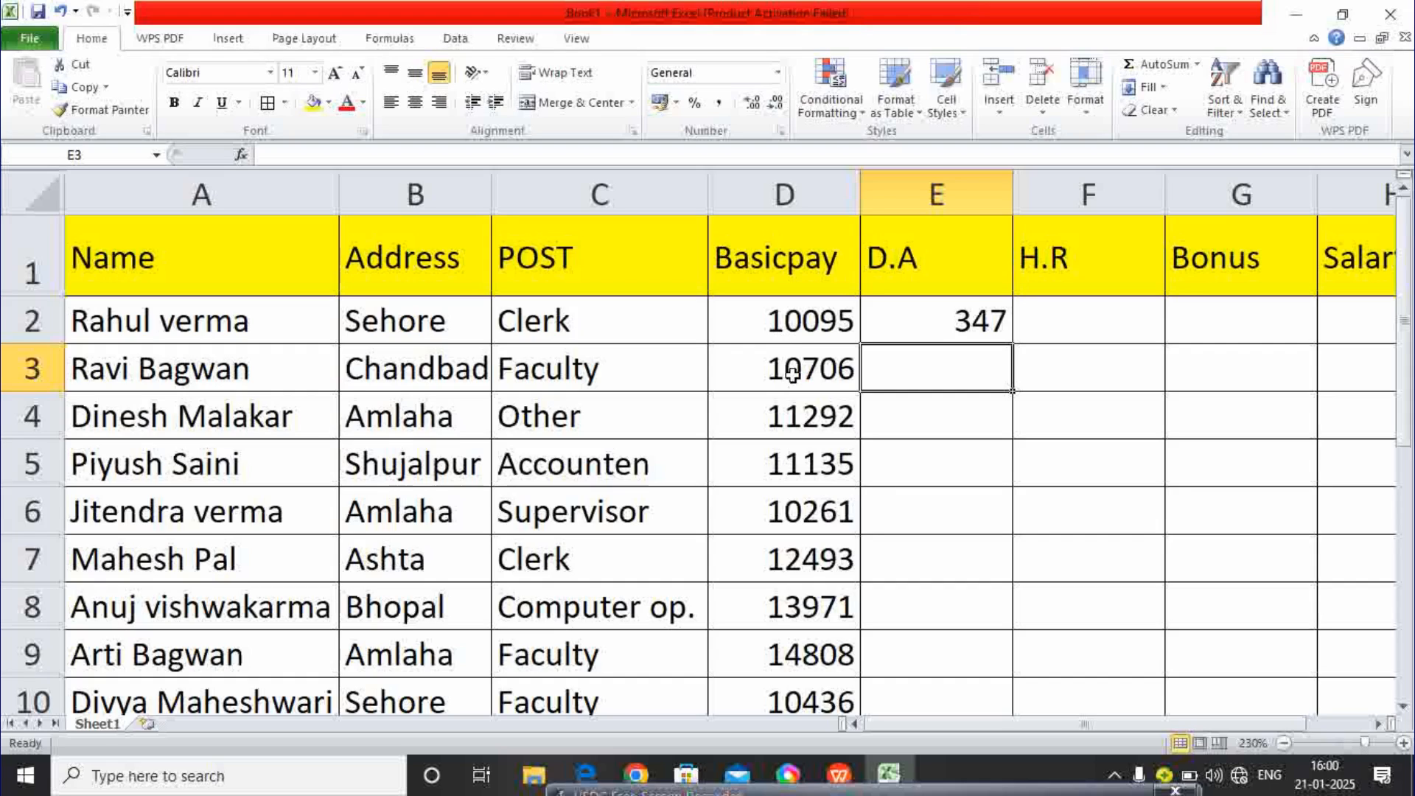
pyautogui.click(970, 310)
pyautogui.press('BackSpace')
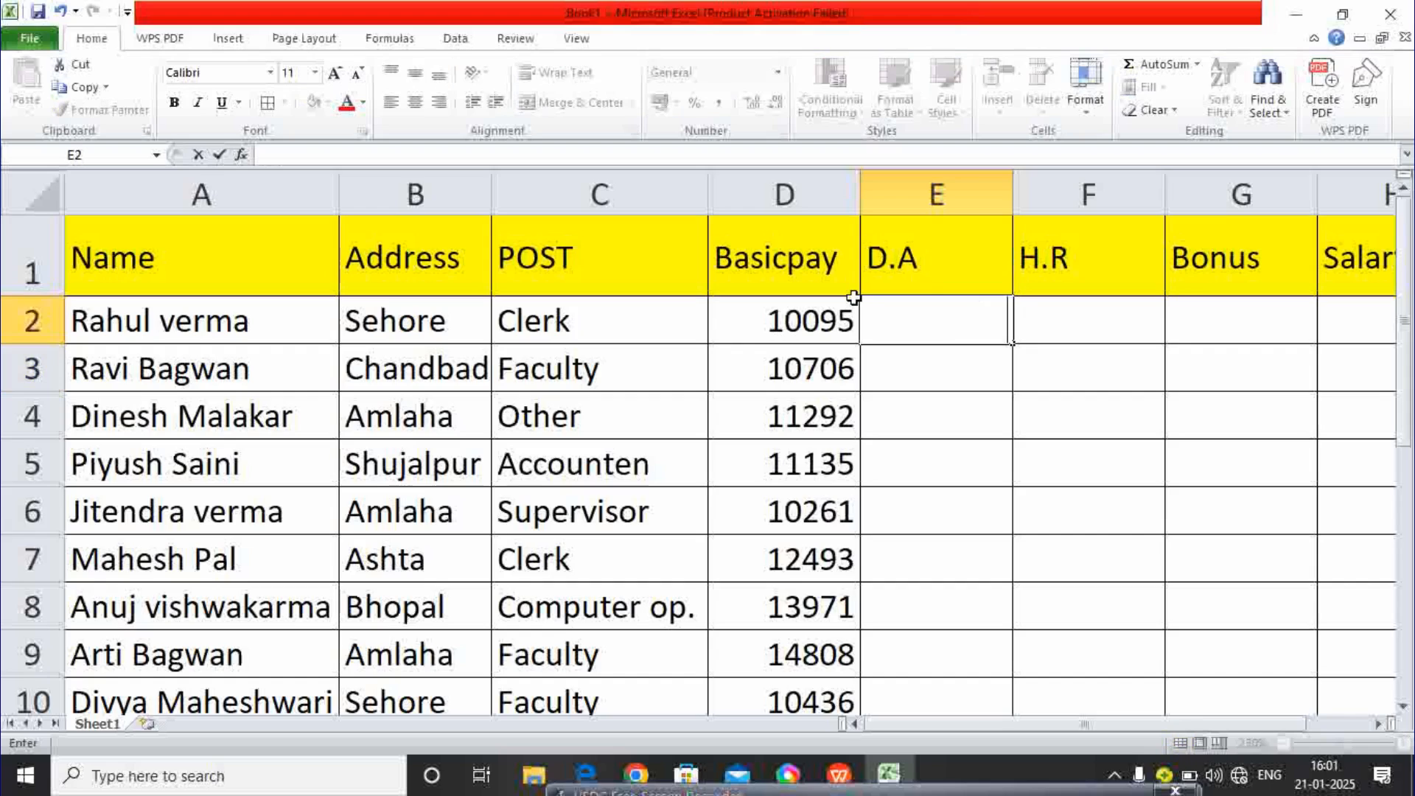
pyautogui.click(810, 318)
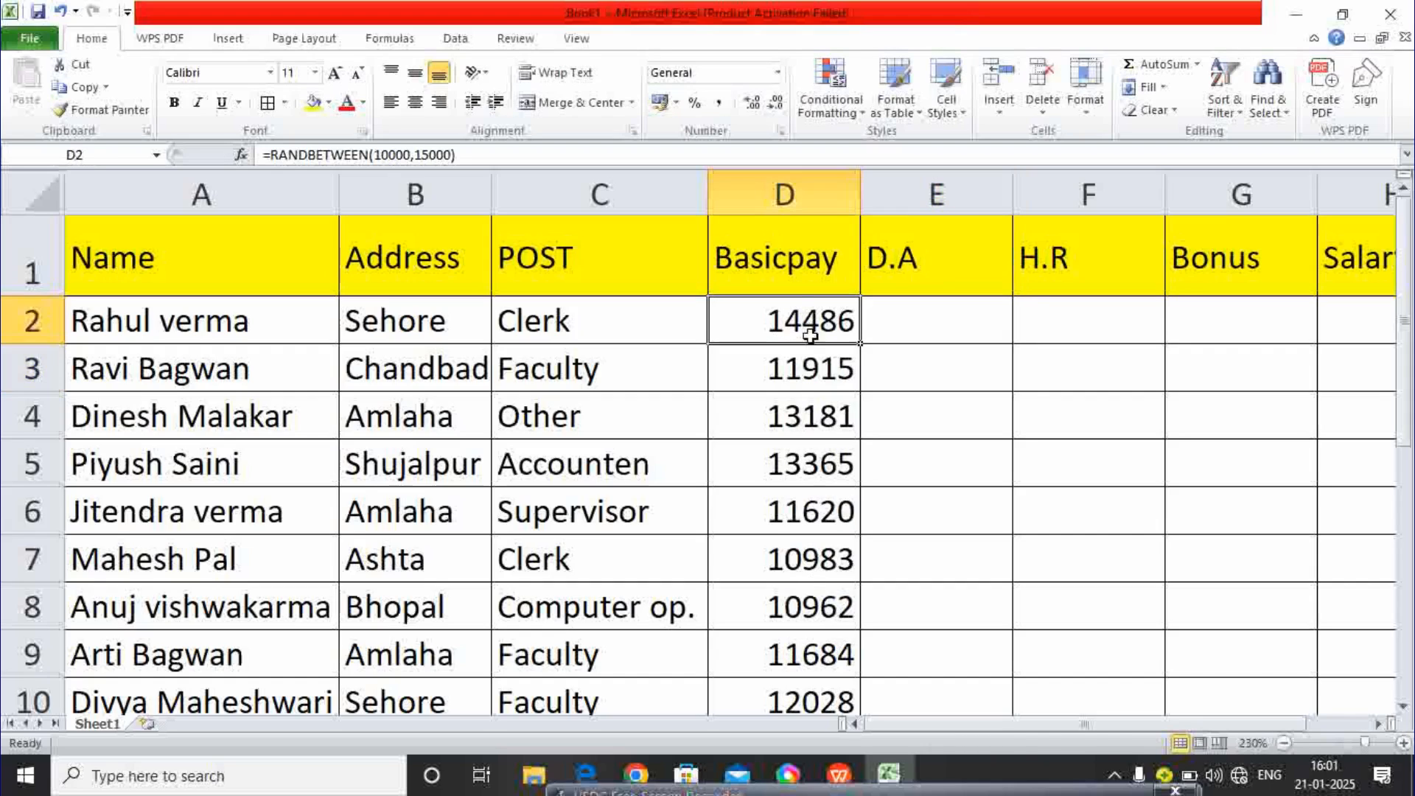
pyautogui.moveTo(811, 319); pyautogui.dragTo(799, 622)
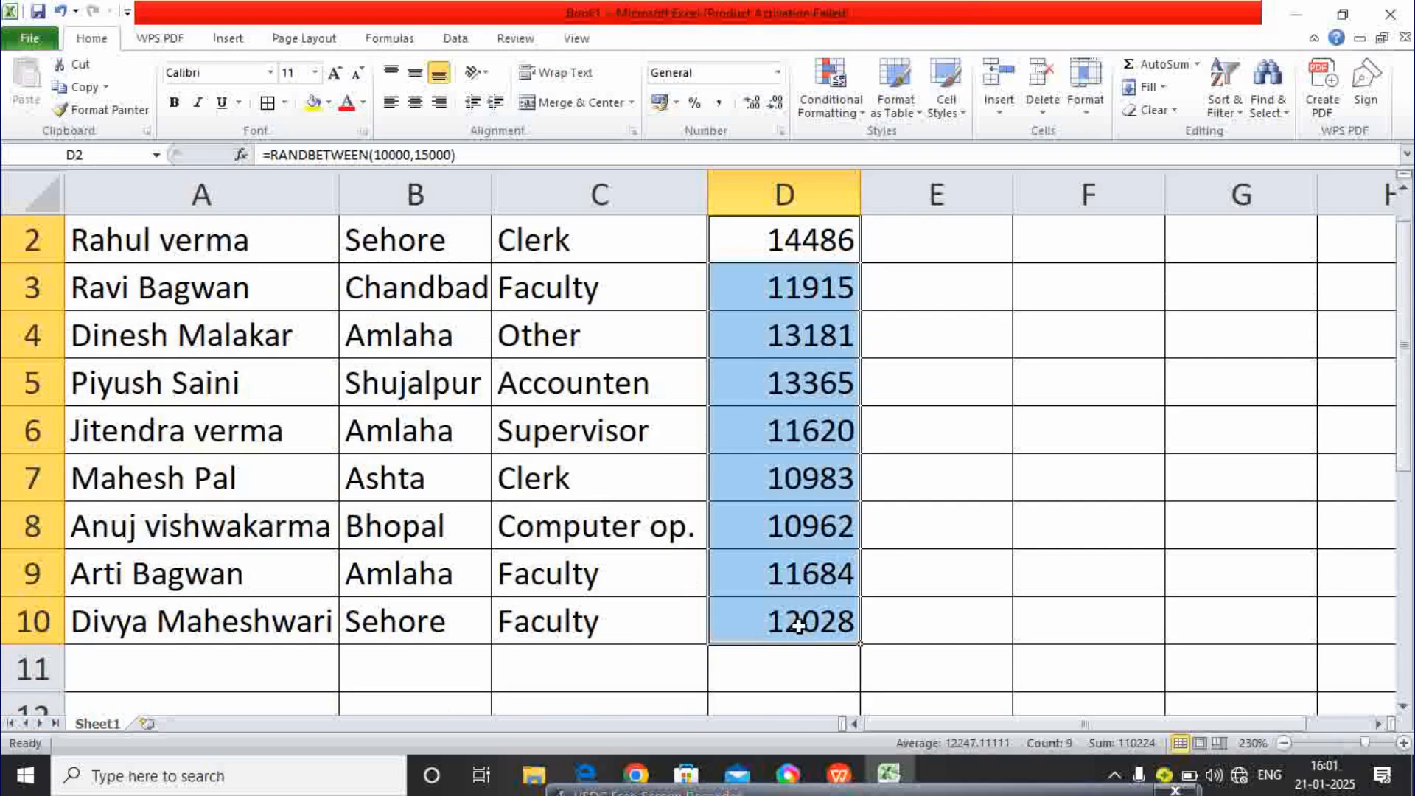
# - Copy D2:D10 and paste it back as values, leaving 14486 fixed in D2
pyautogui.click(78, 88)
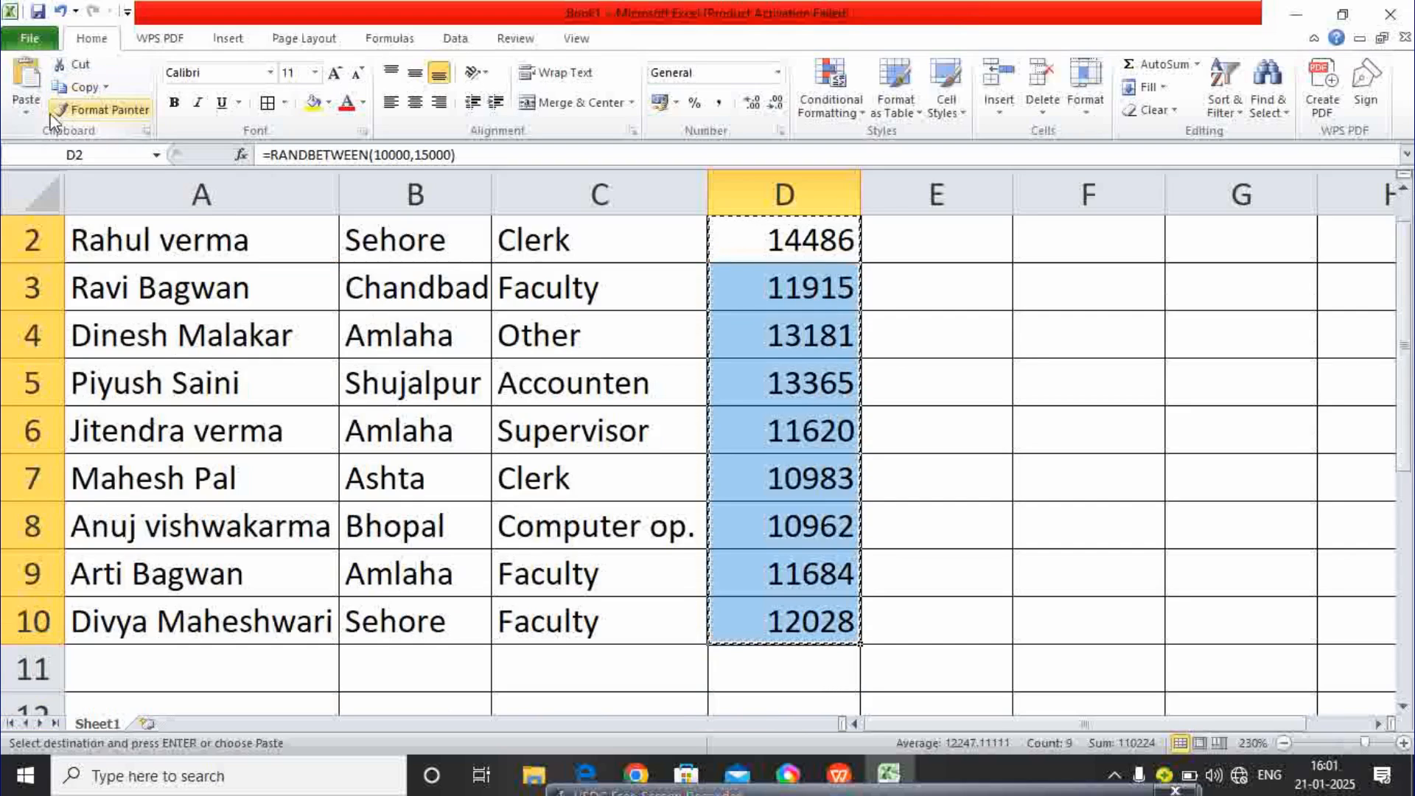
pyautogui.click(27, 110)
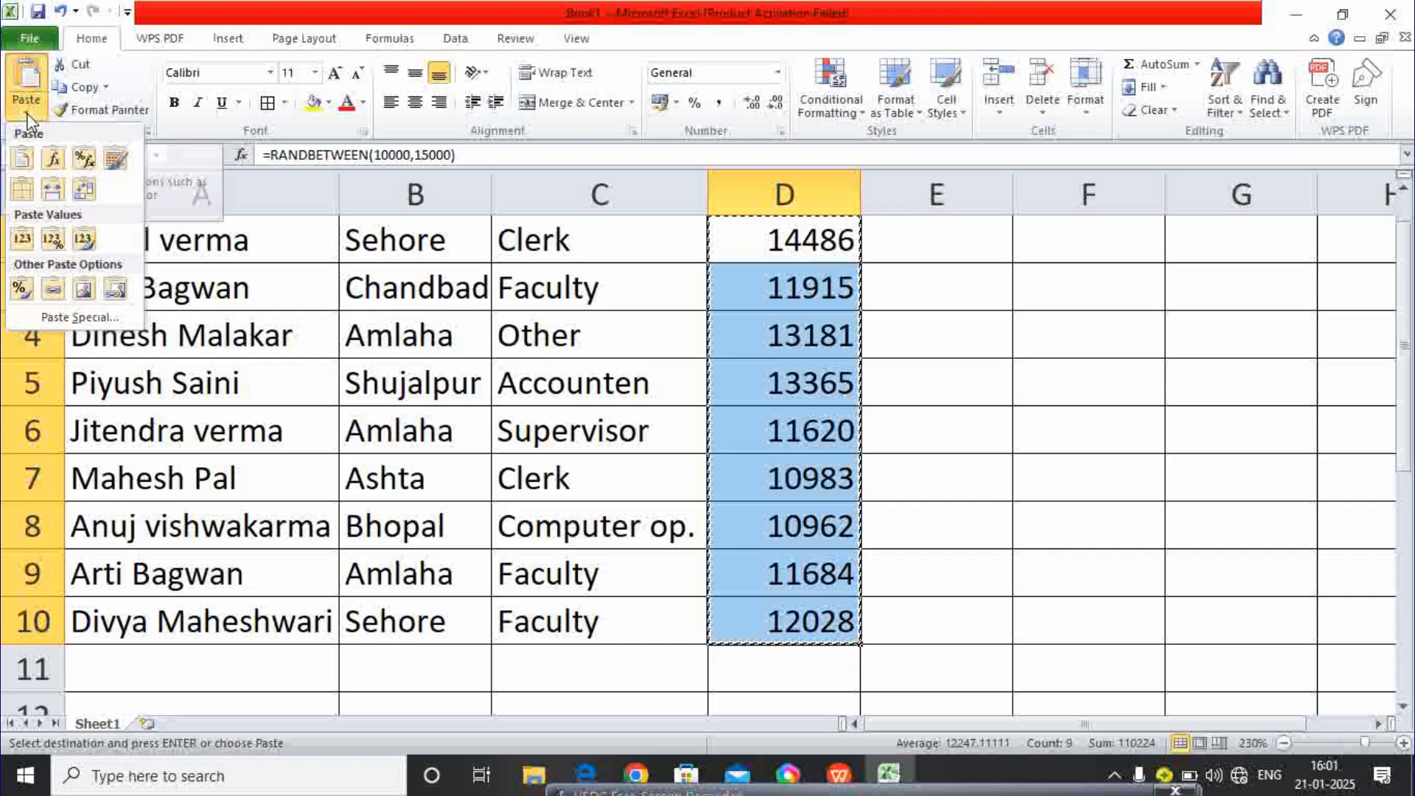
pyautogui.click(22, 241)
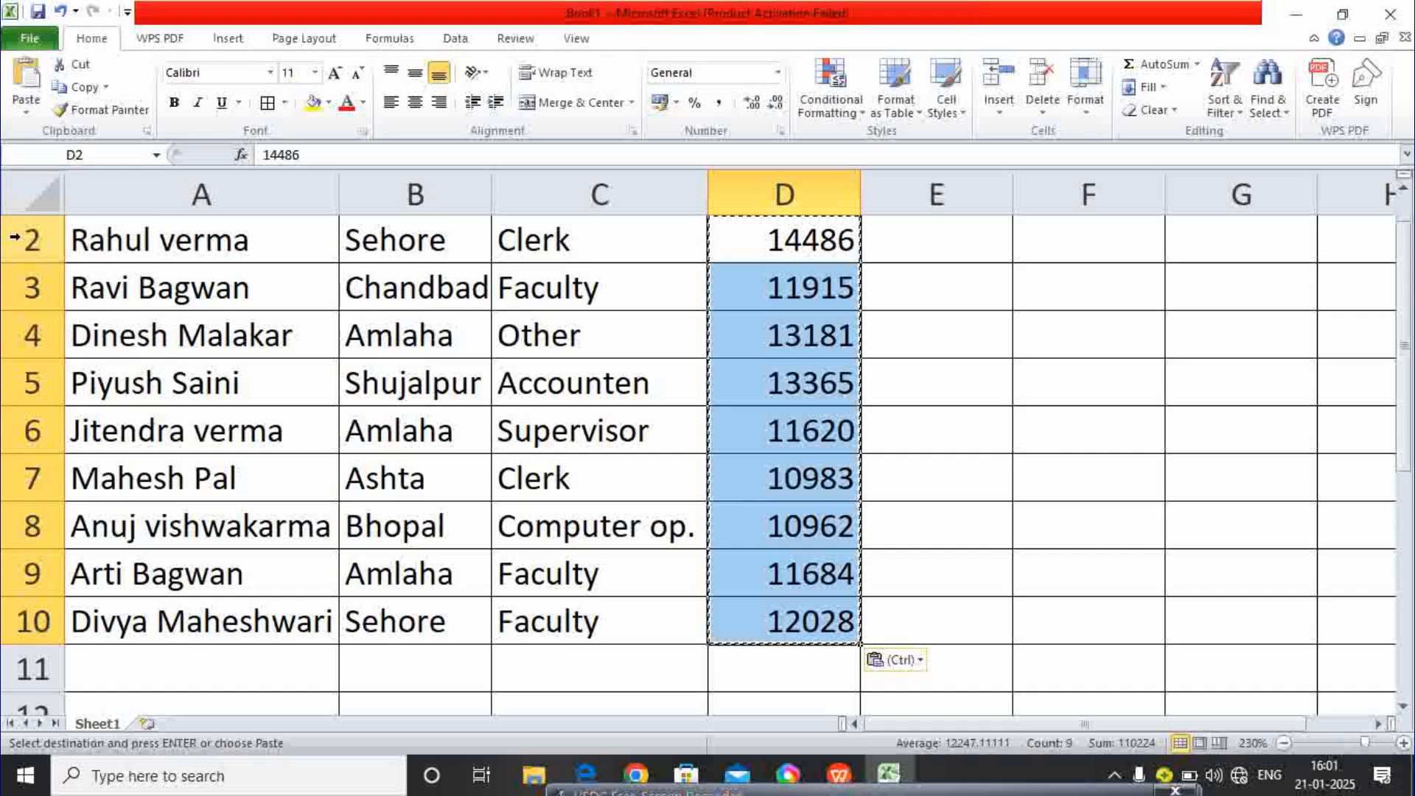
pyautogui.click(913, 341)
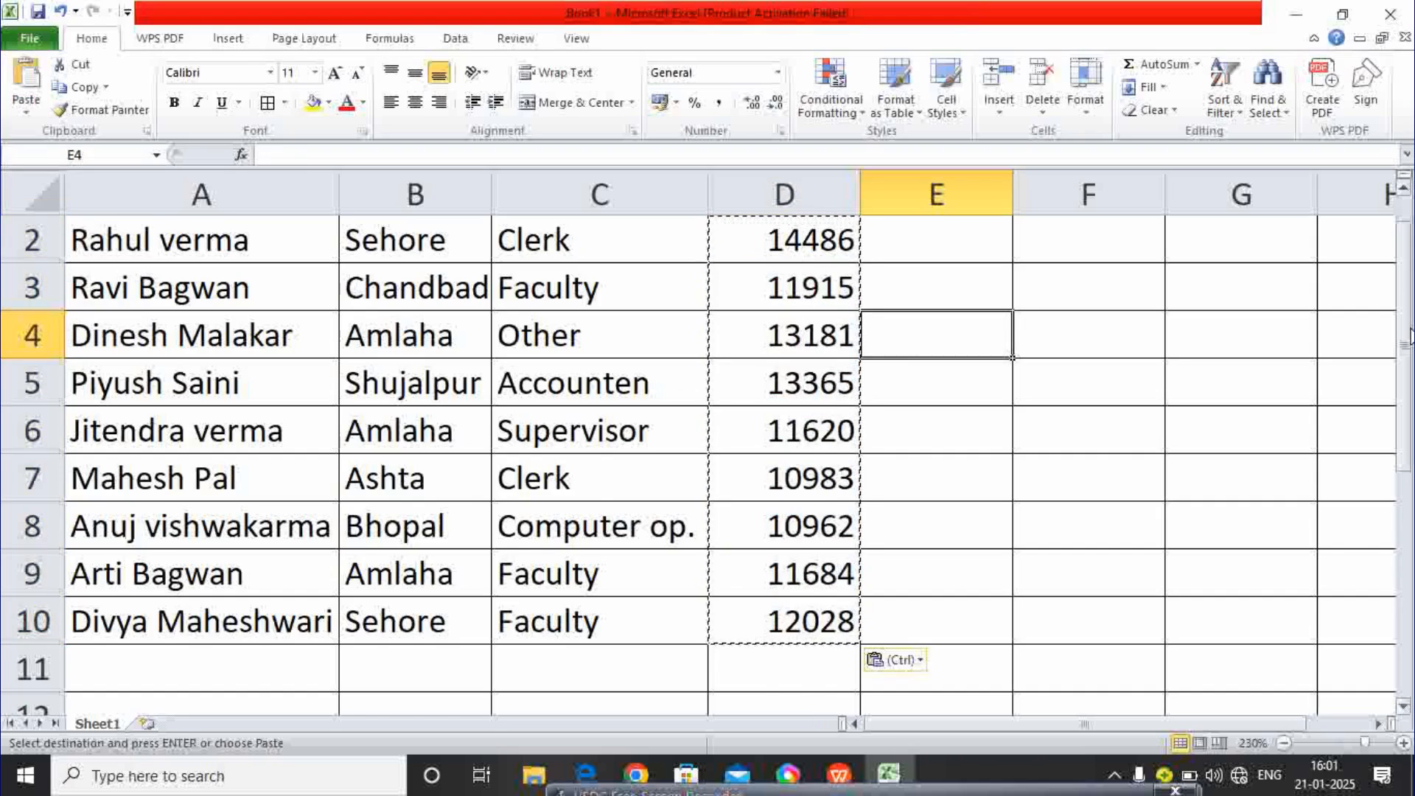
pyautogui.moveTo(1406, 271); pyautogui.dragTo(1408, 245)
pyautogui.click(799, 345)
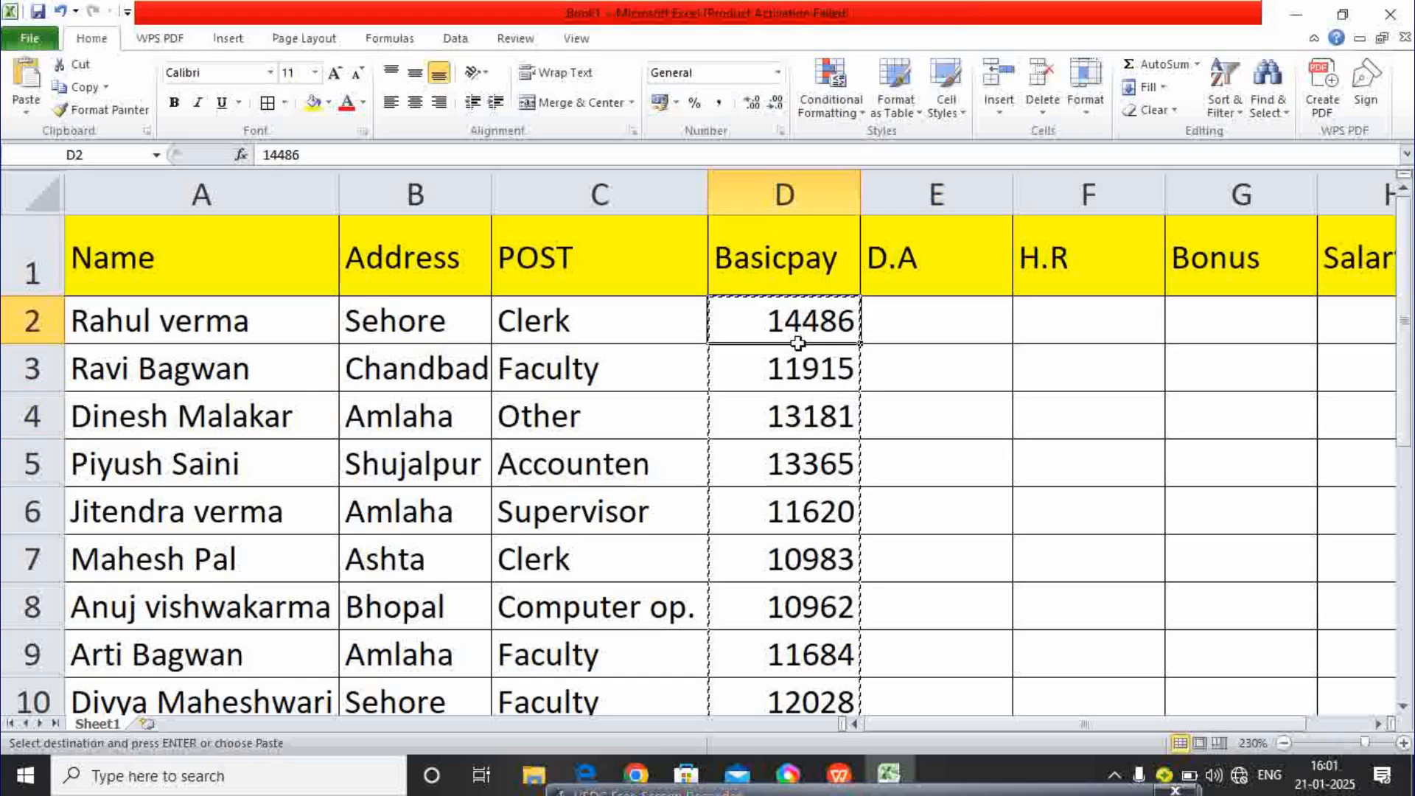
pyautogui.click(313, 152)
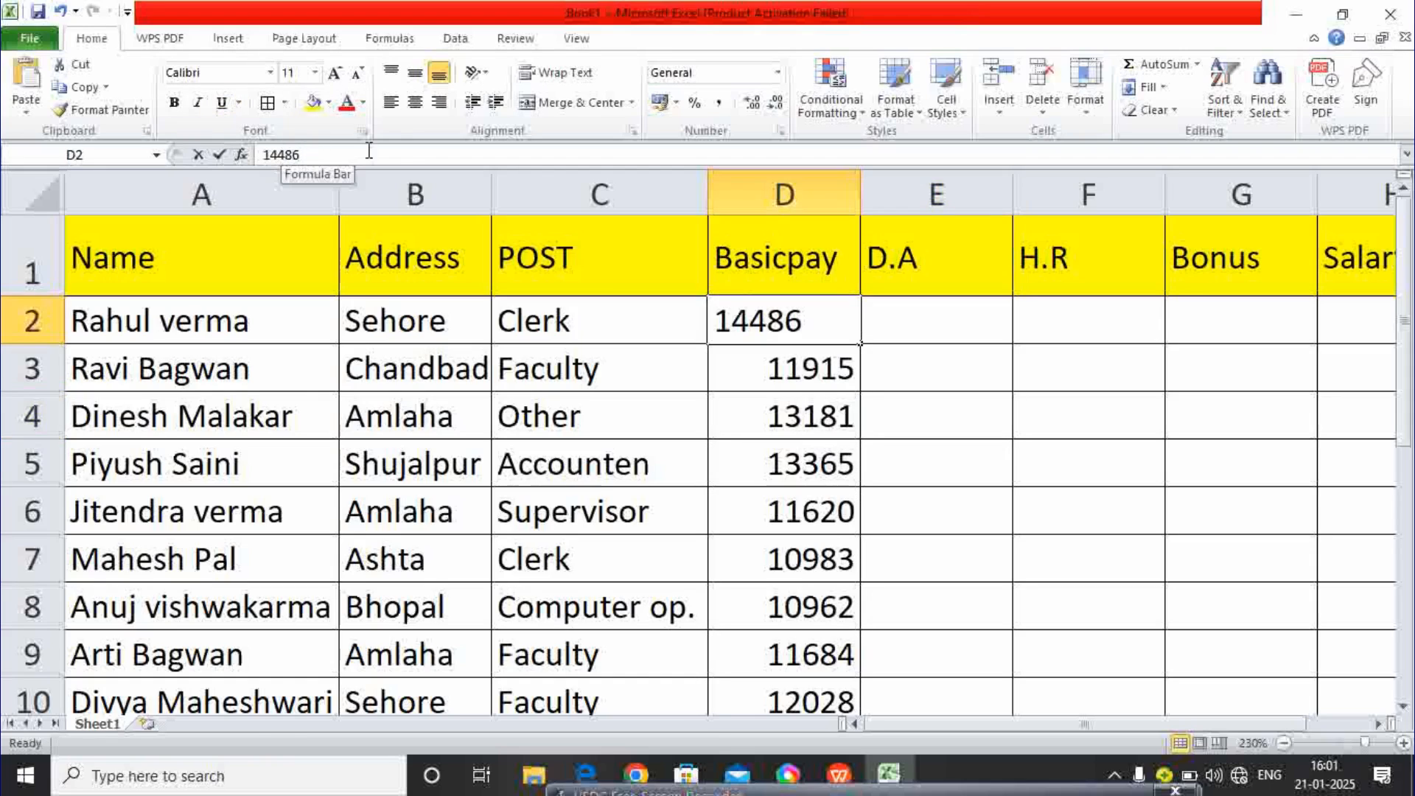
# - Type 87 into E2 and E3, then delete both stray values
pyautogui.click(912, 302)
pyautogui.write('87')
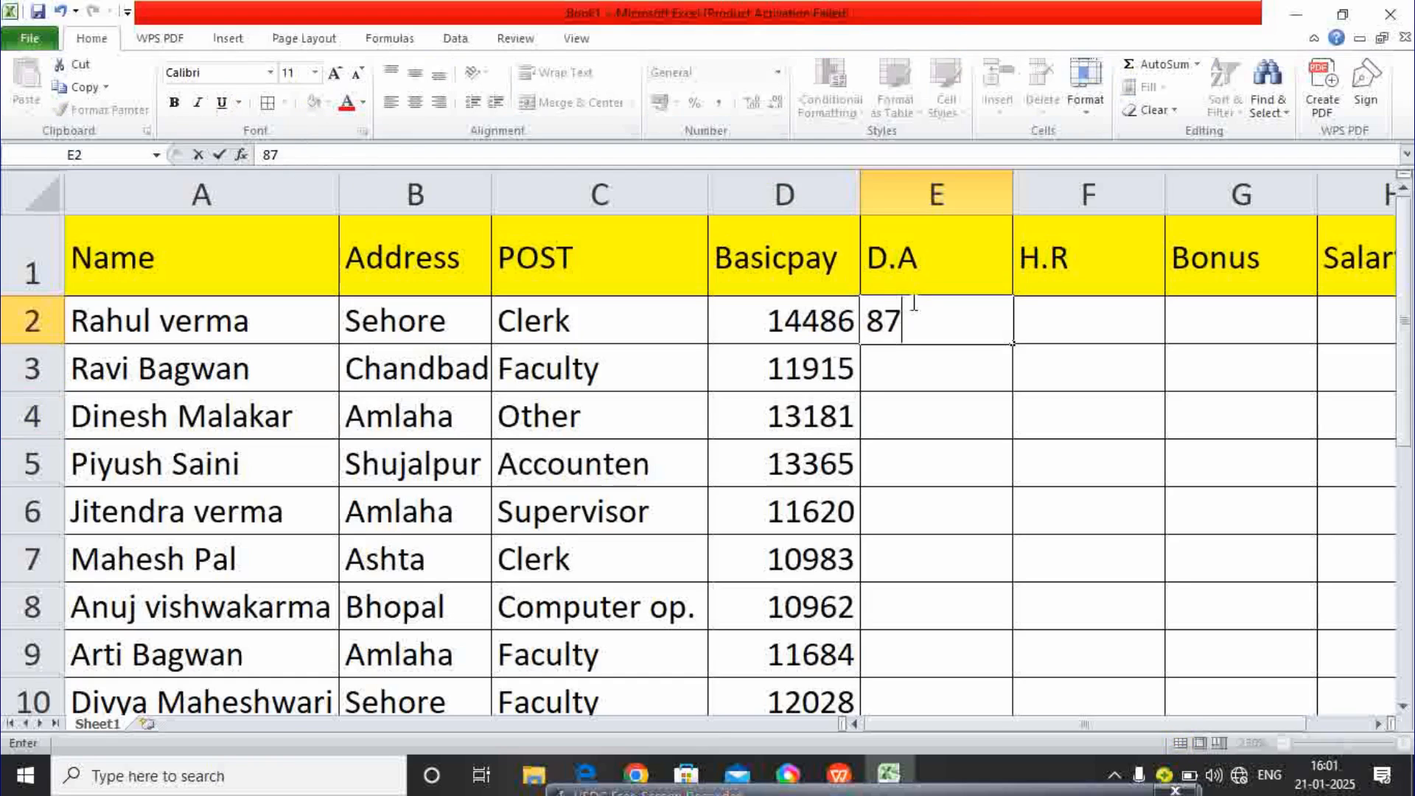
pyautogui.press('Return')
pyautogui.write('87')
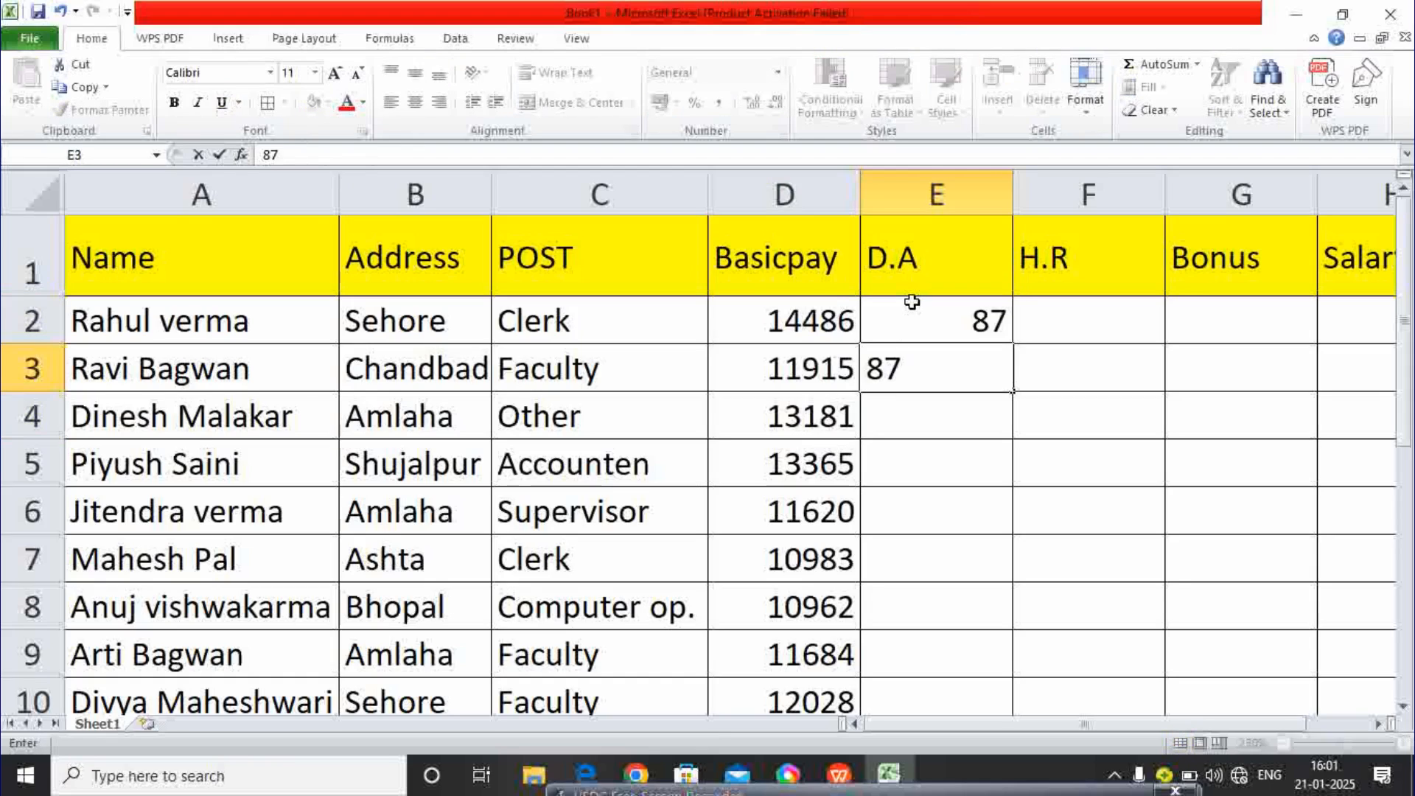
pyautogui.press('Return')
pyautogui.moveTo(931, 300); pyautogui.dragTo(945, 358)
pyautogui.press('Delete')
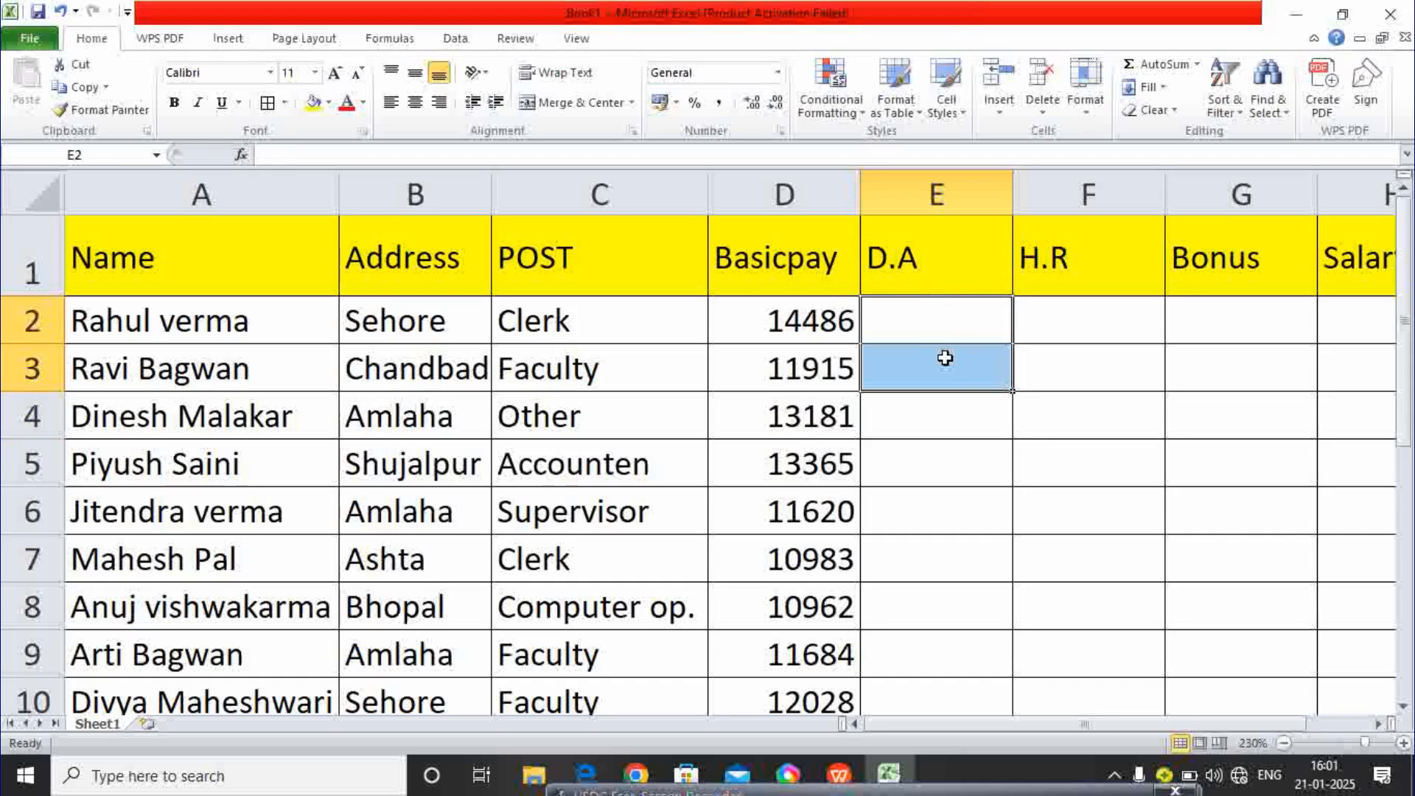
pyautogui.click(908, 309)
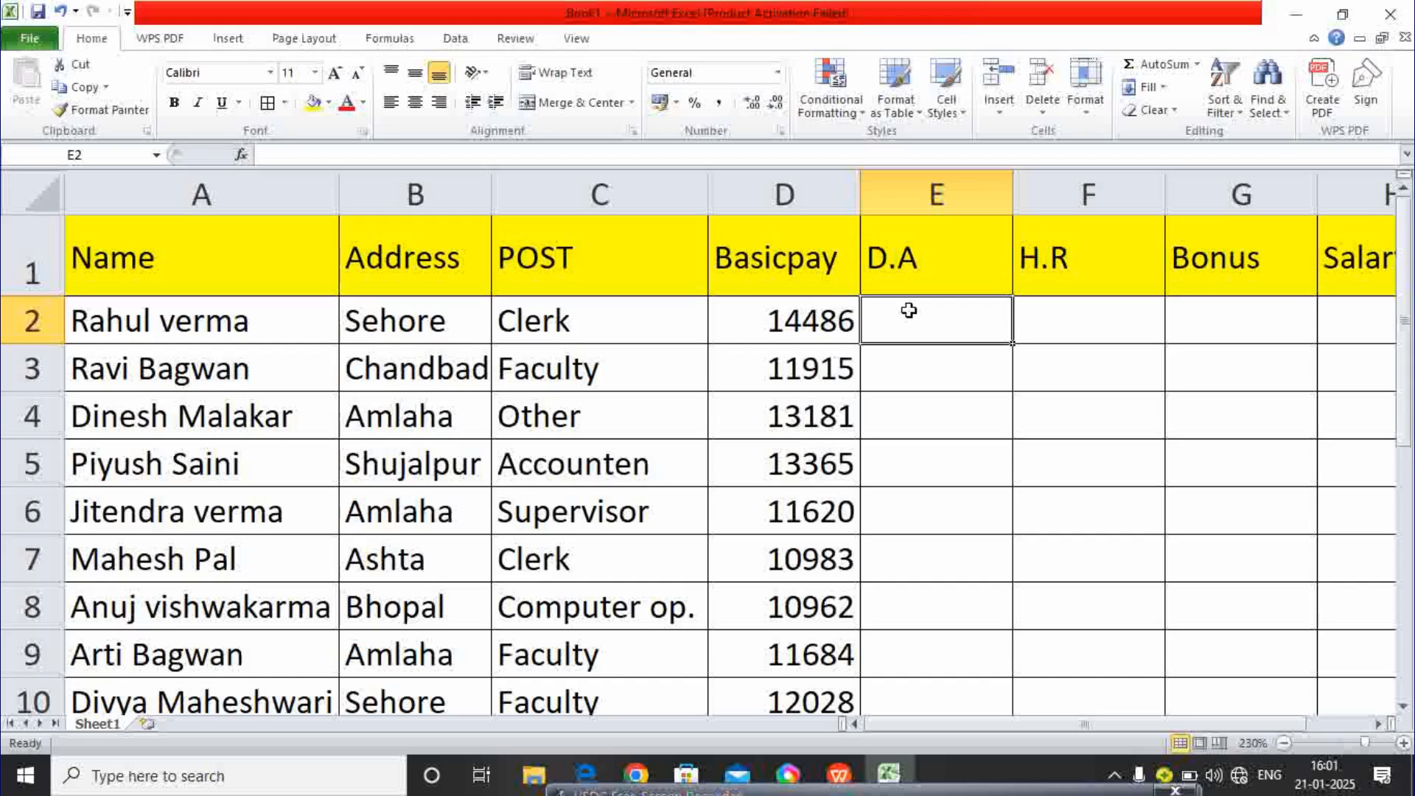
# - Enter the formula =D2*15% in E2, showing a D.A of 2172.9
pyautogui.click(825, 314)
pyautogui.click(934, 324)
pyautogui.write('=')
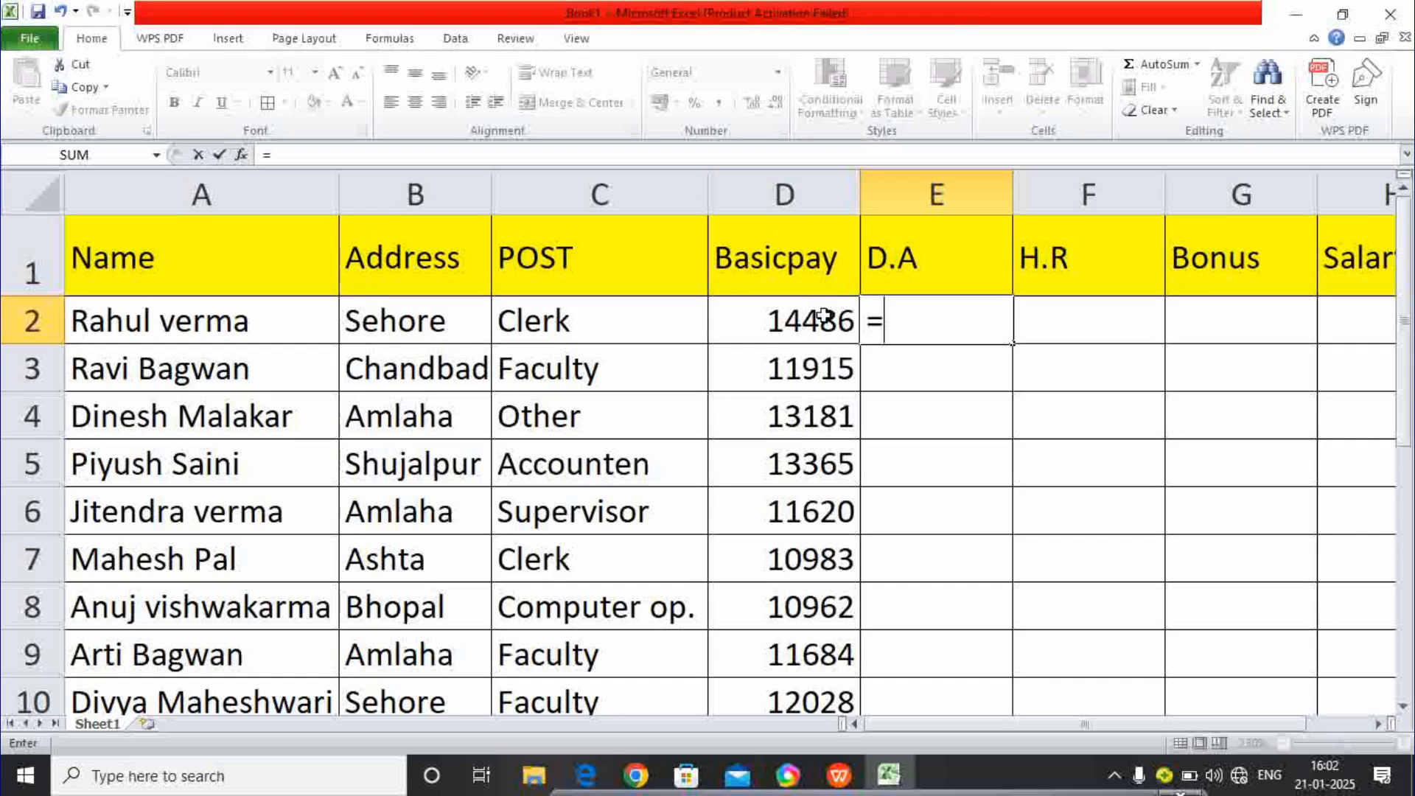
pyautogui.write('d2')
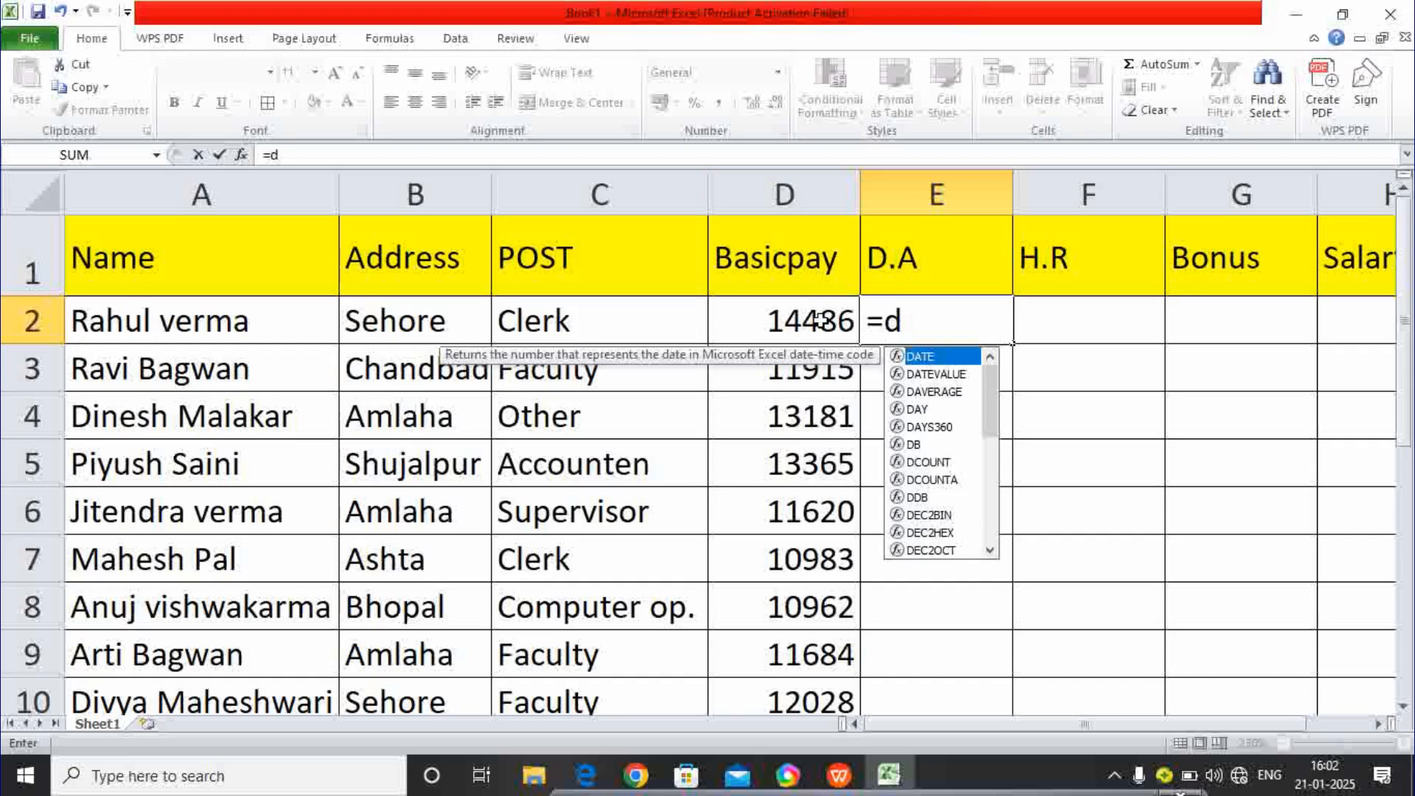
pyautogui.press('BackSpace')
pyautogui.press('BackSpace')
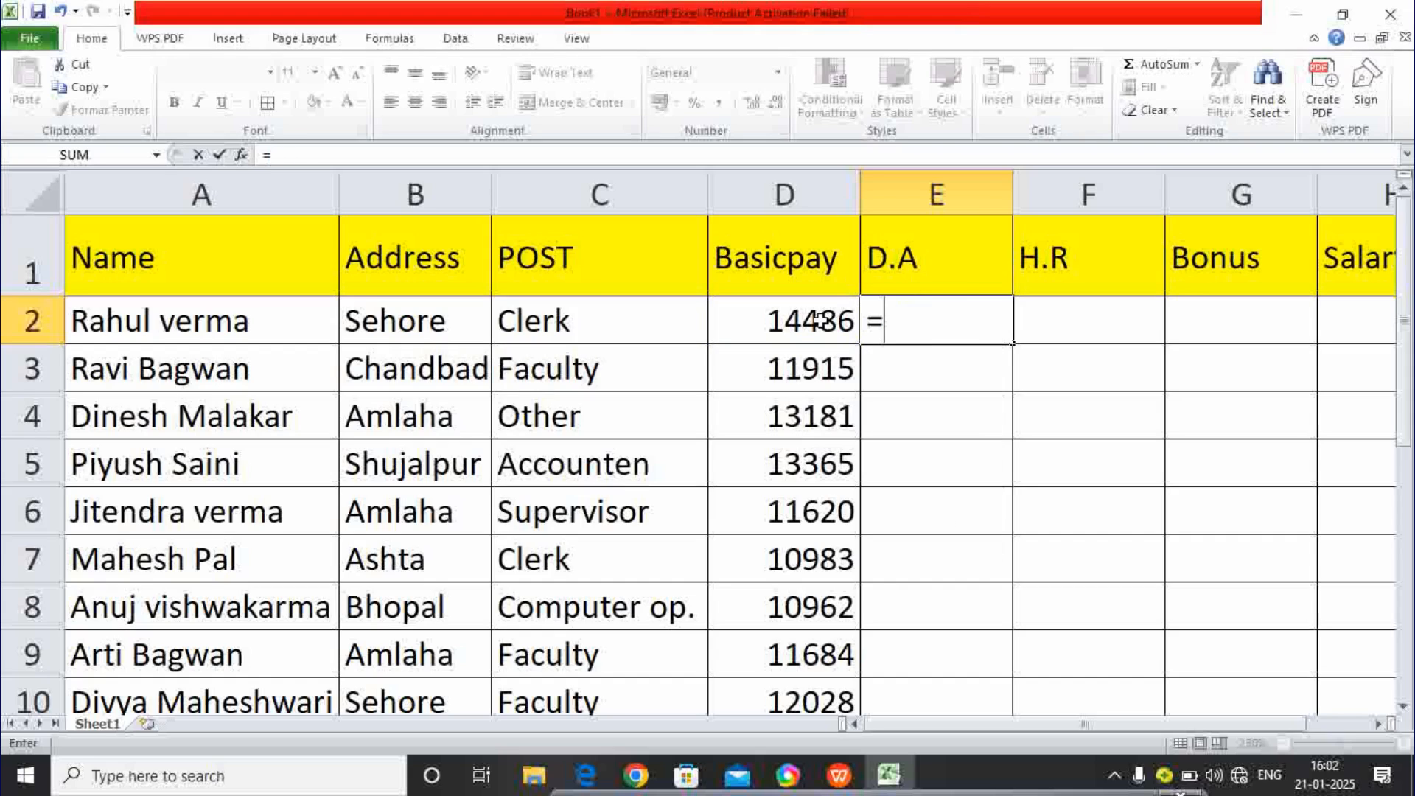
pyautogui.click(812, 321)
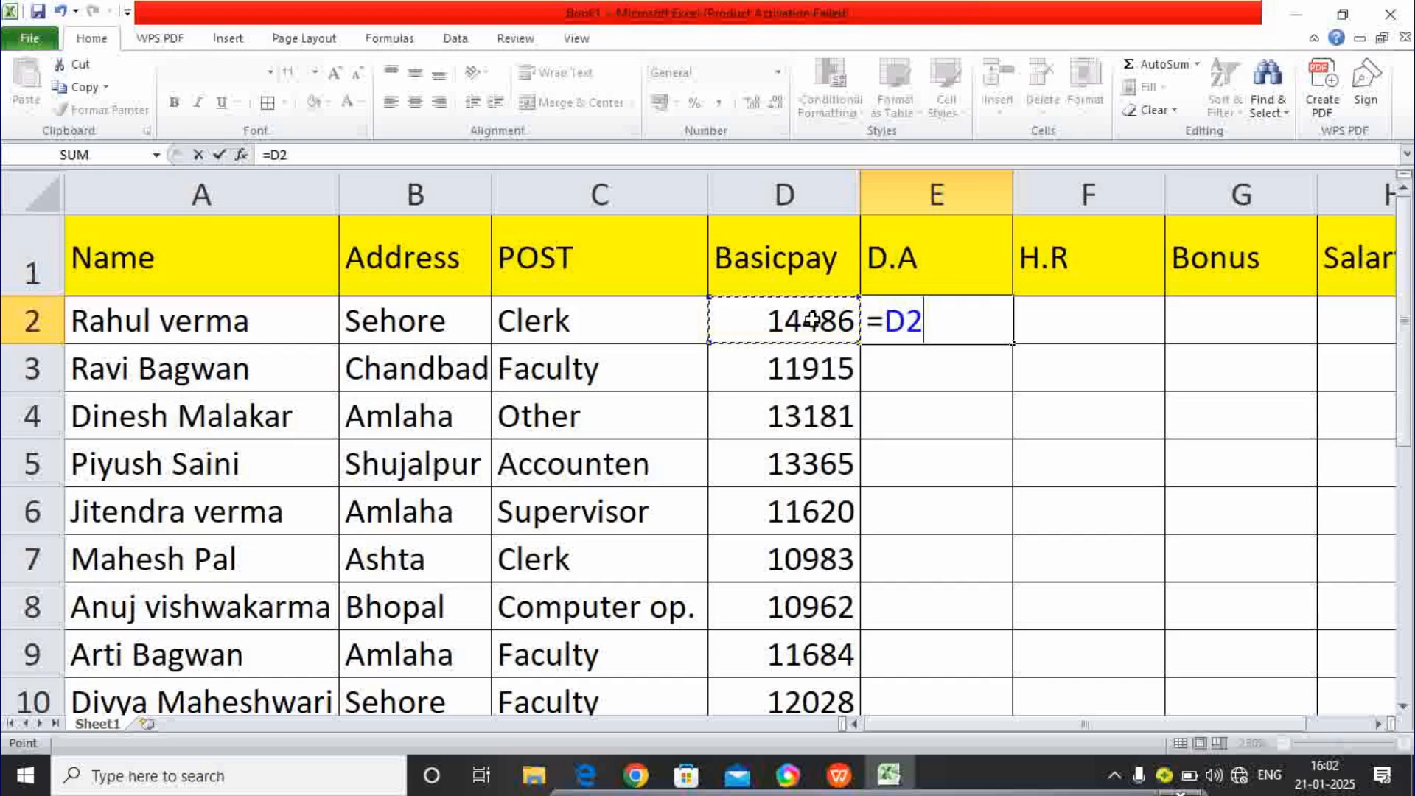
pyautogui.write('*')
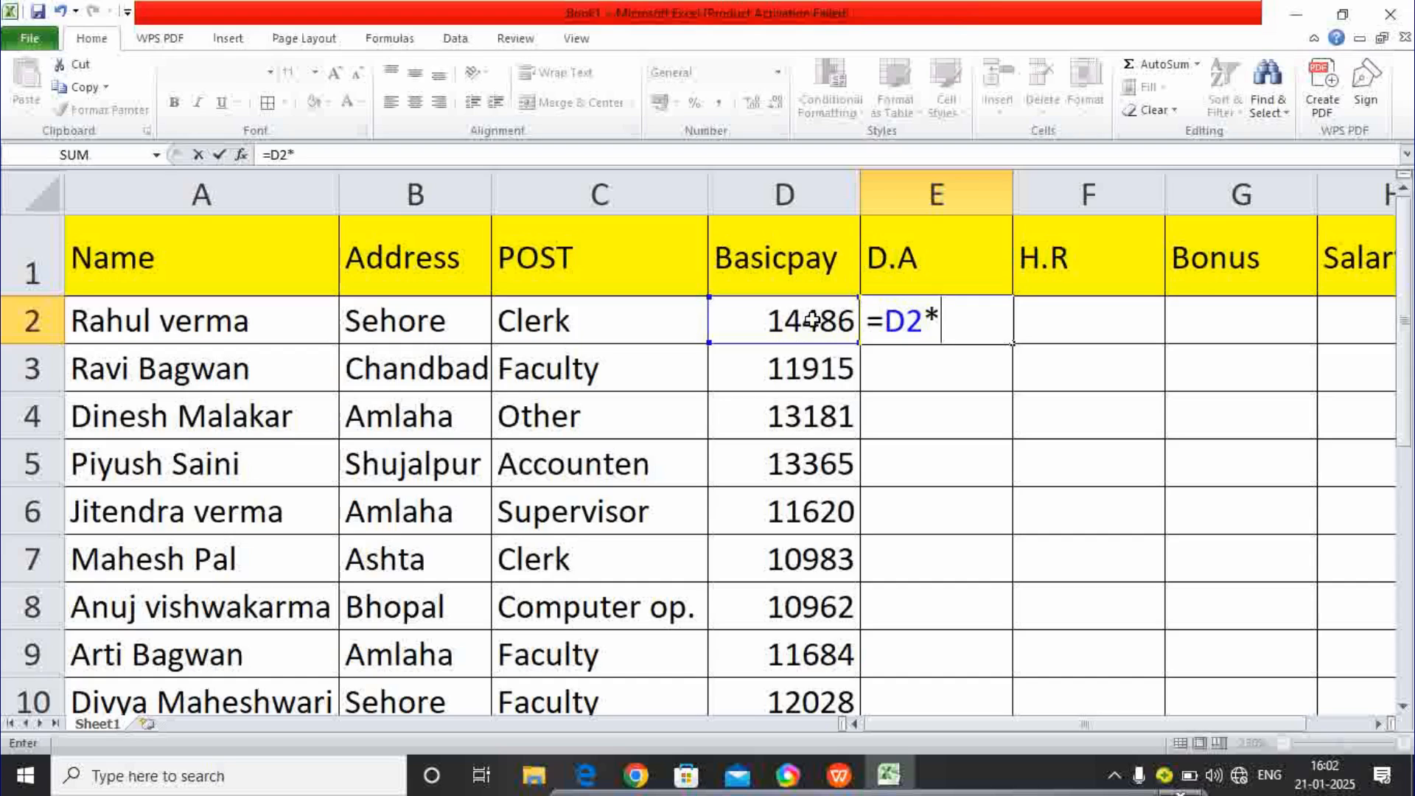
pyautogui.write('15?')
pyautogui.press('BackSpace')
pyautogui.write('/')
pyautogui.press('BackSpace')
pyautogui.write('%')
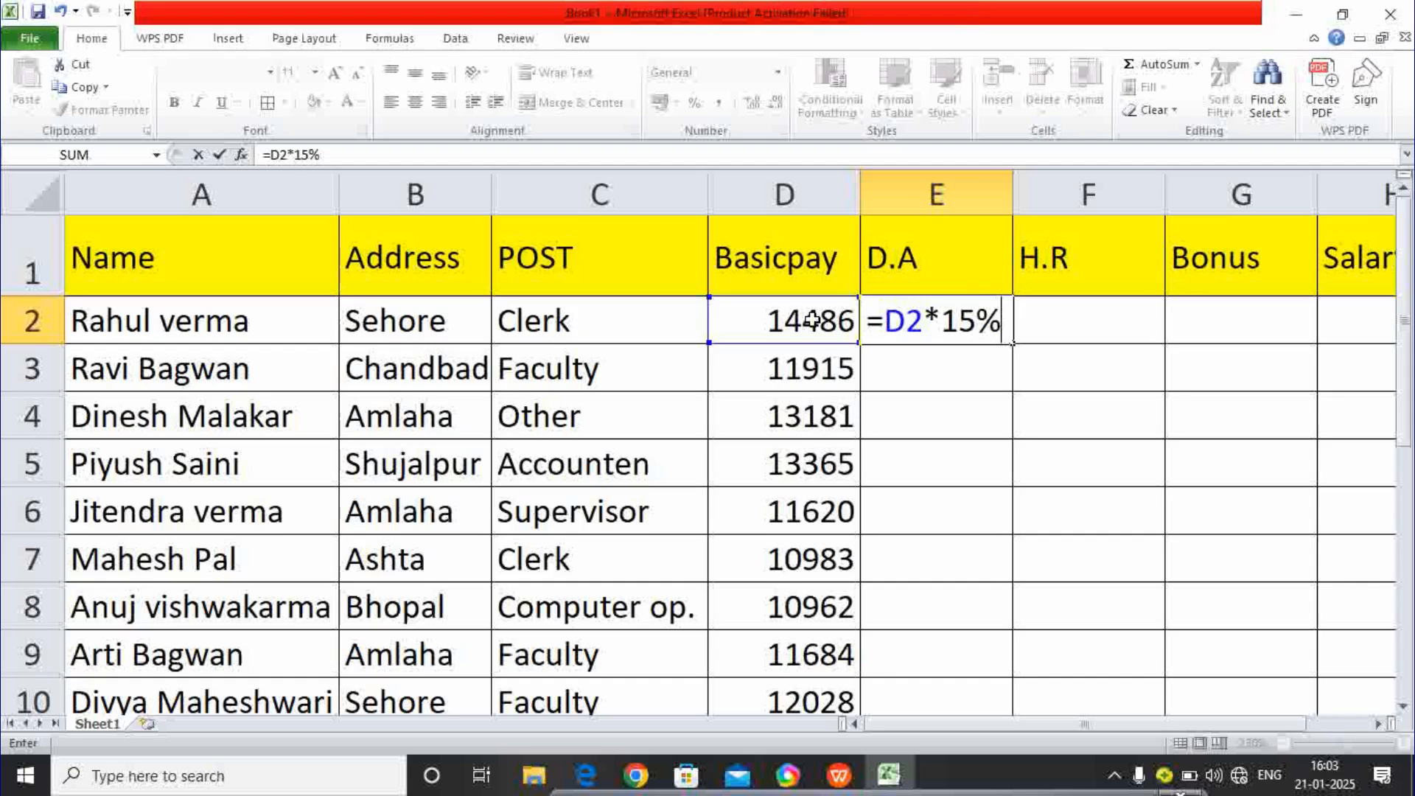
pyautogui.press('Return')
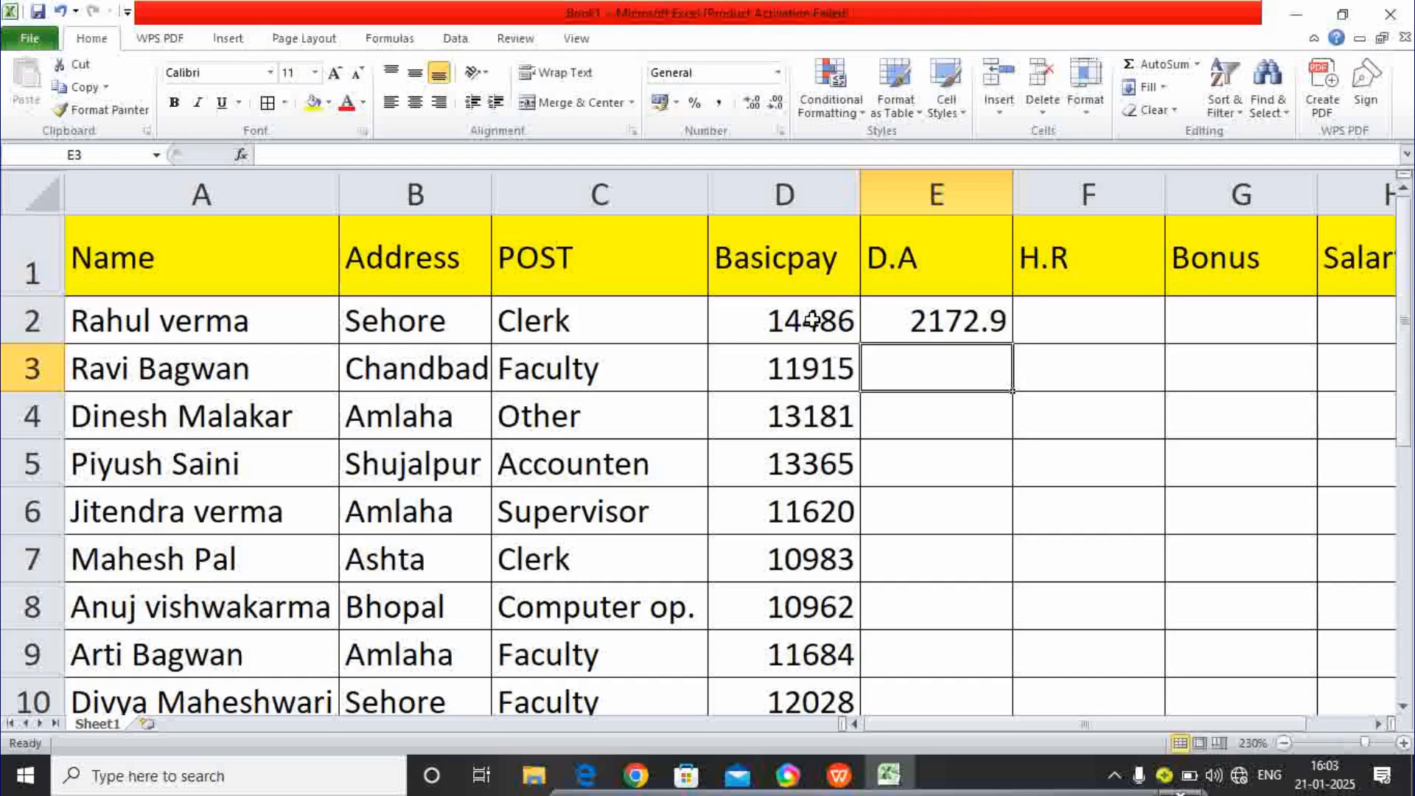
pyautogui.click(944, 319)
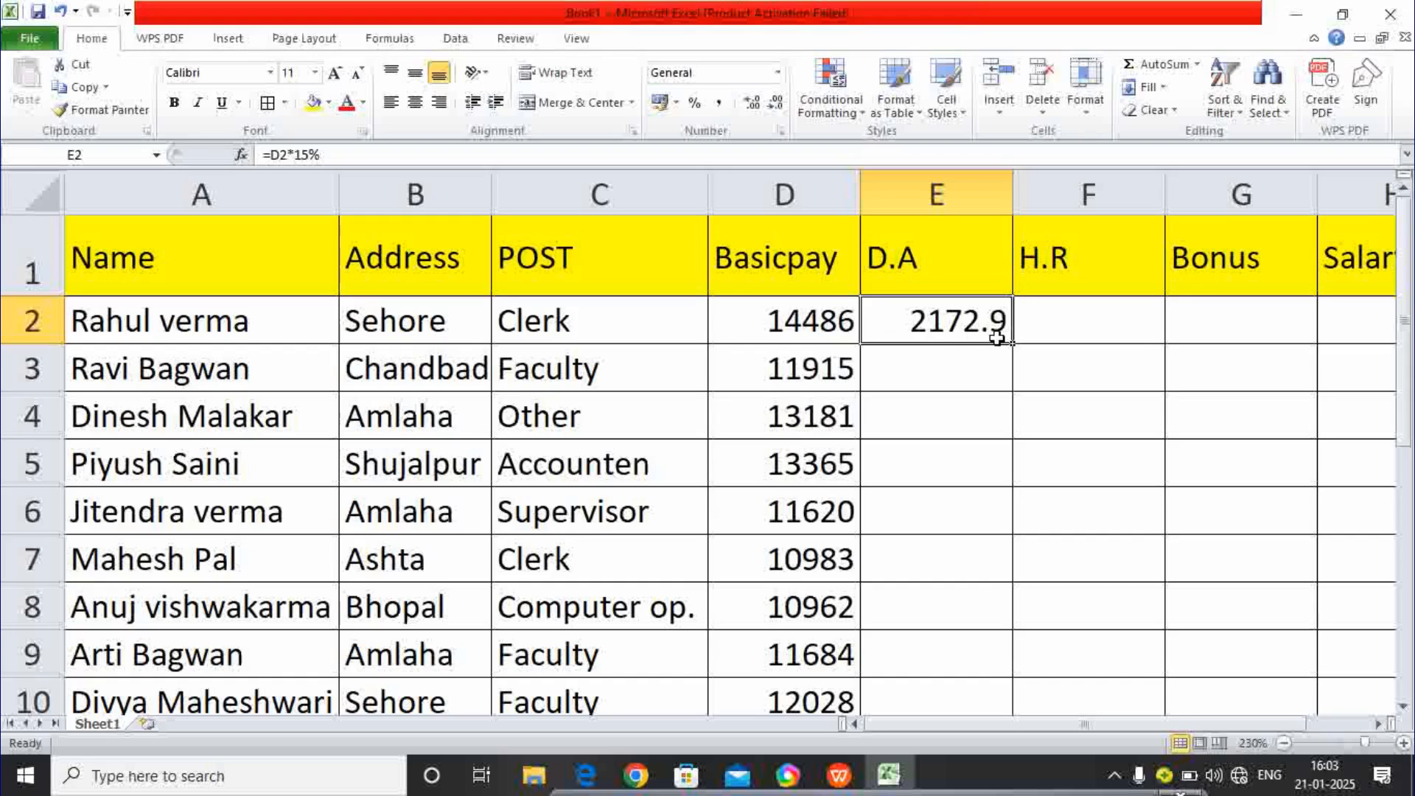
# - Fill E2's D.A formula down to E10, then start a formula in F2
pyautogui.click(951, 373)
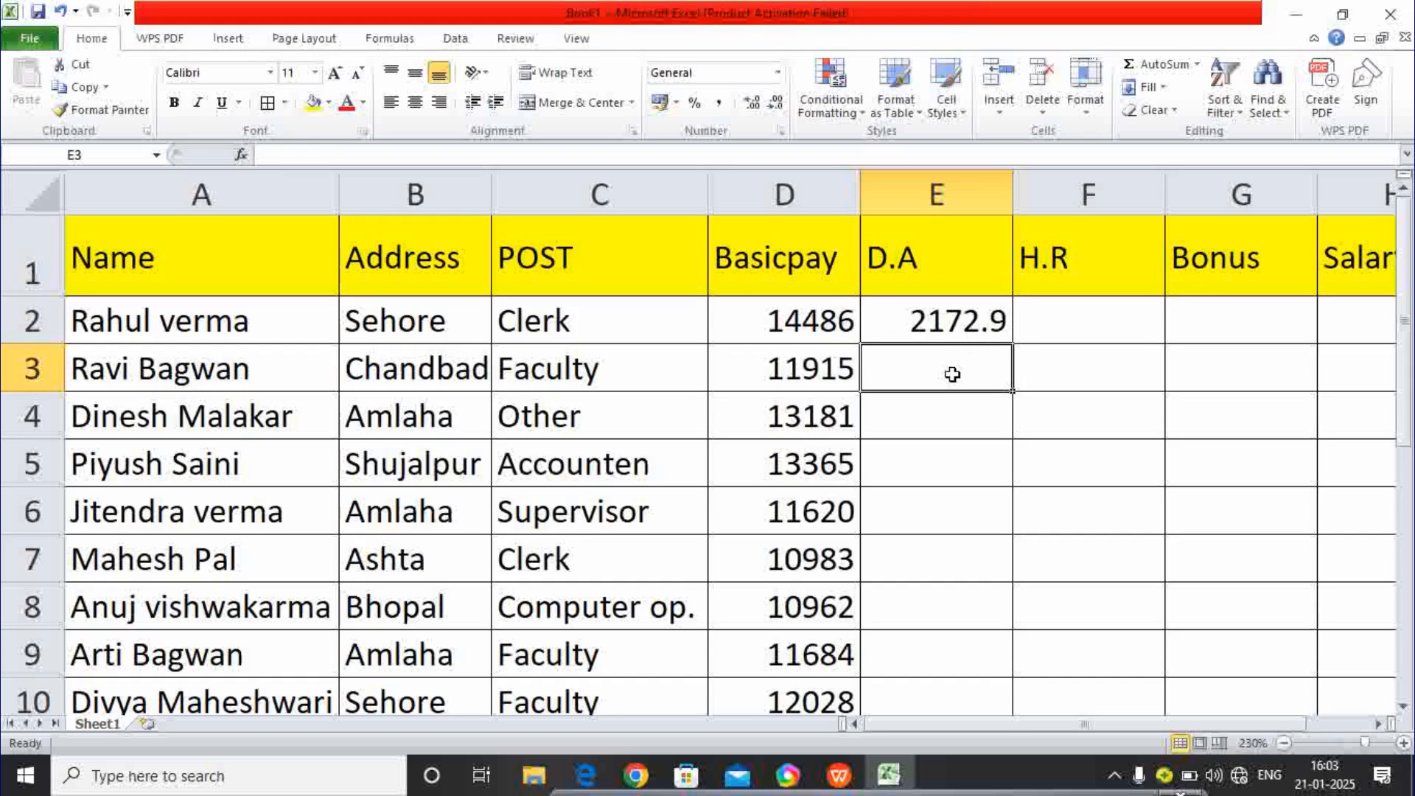
pyautogui.click(952, 332)
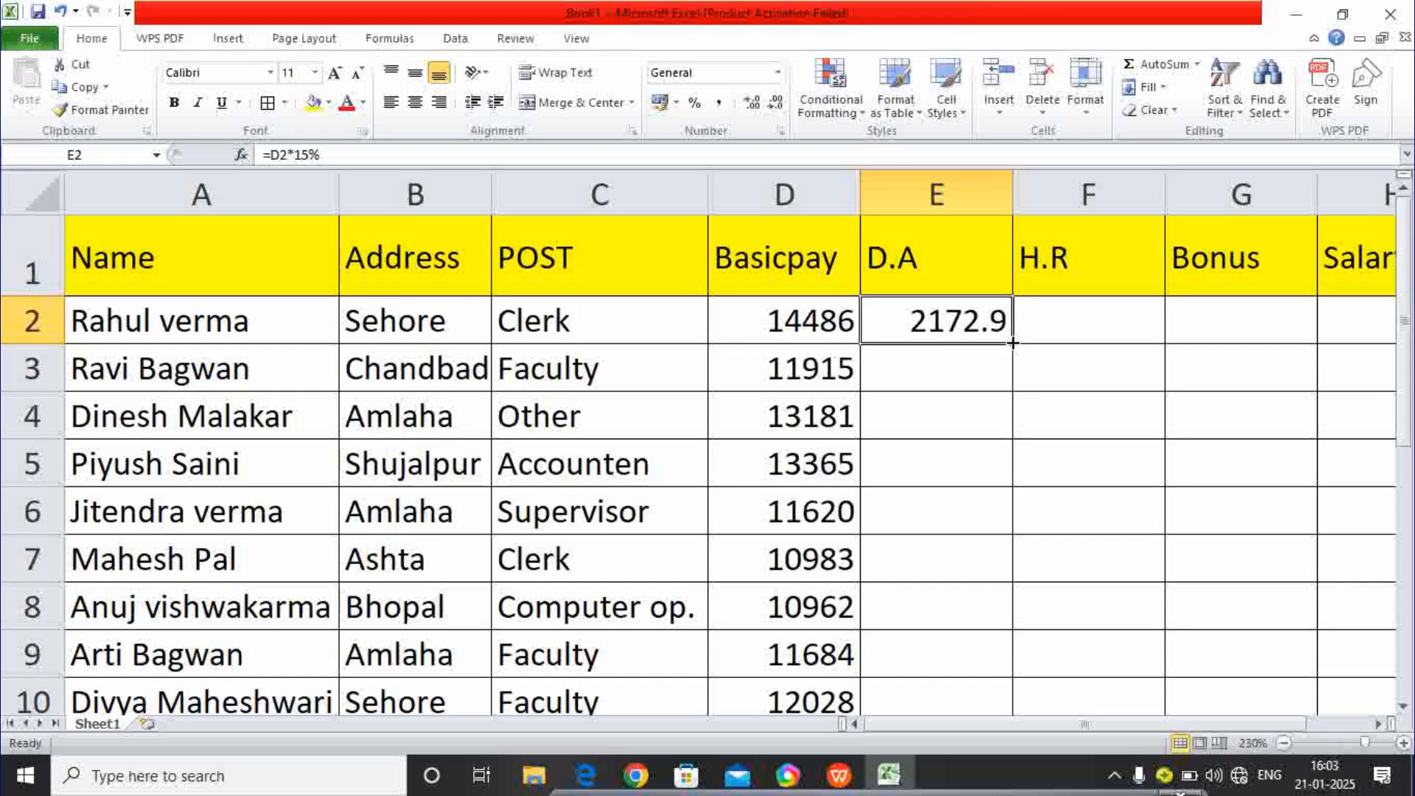
pyautogui.moveTo(1013, 342); pyautogui.dragTo(975, 638)
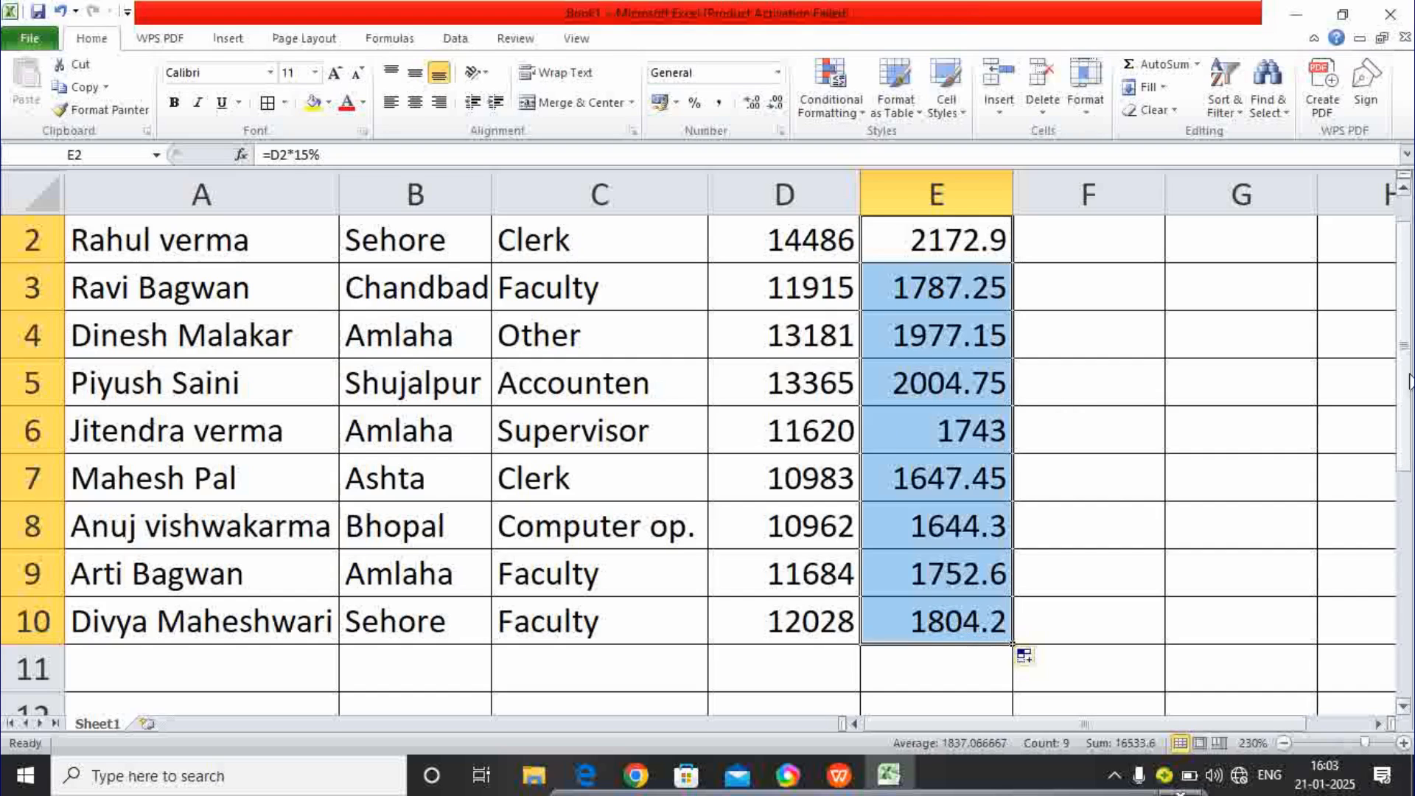
pyautogui.moveTo(1407, 381); pyautogui.dragTo(1404, 364)
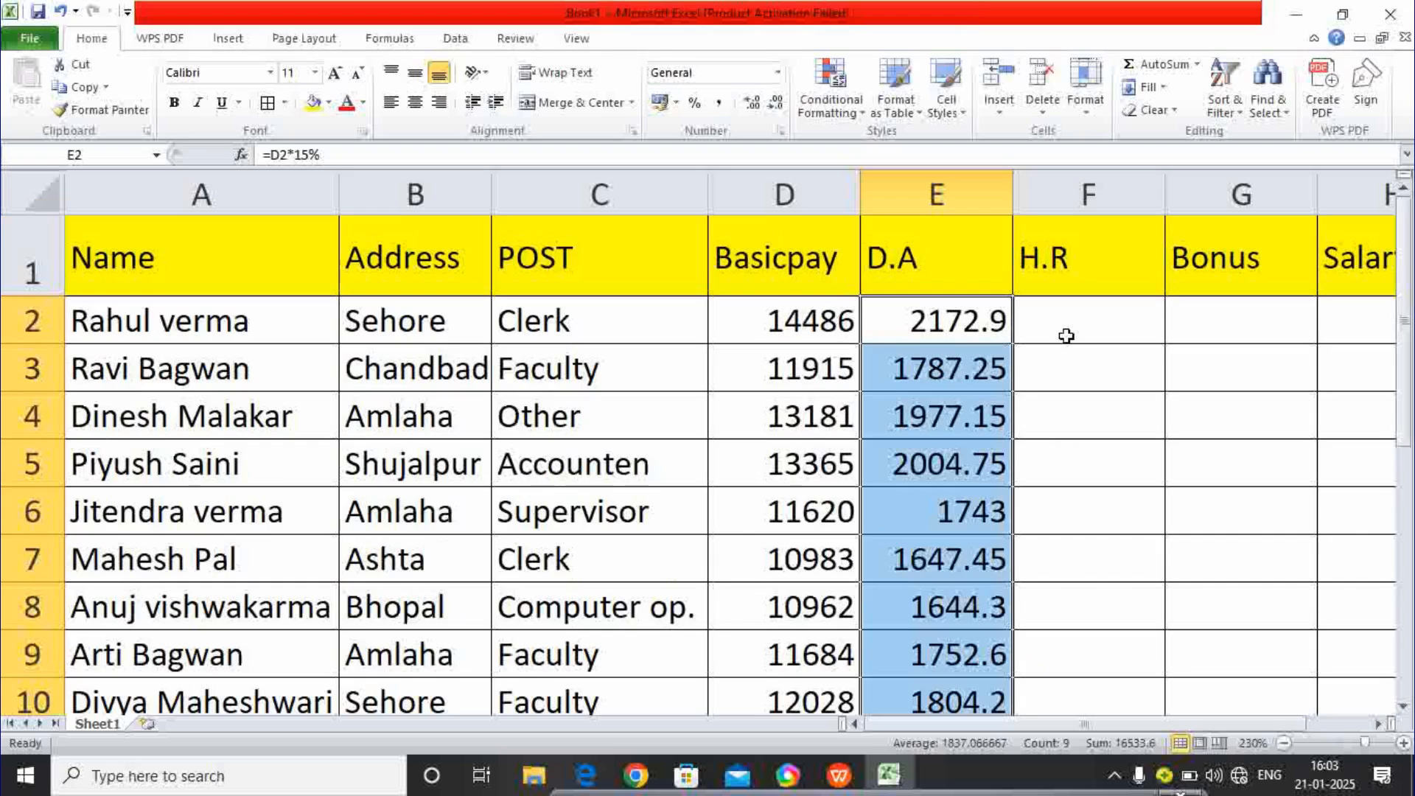
pyautogui.click(1066, 337)
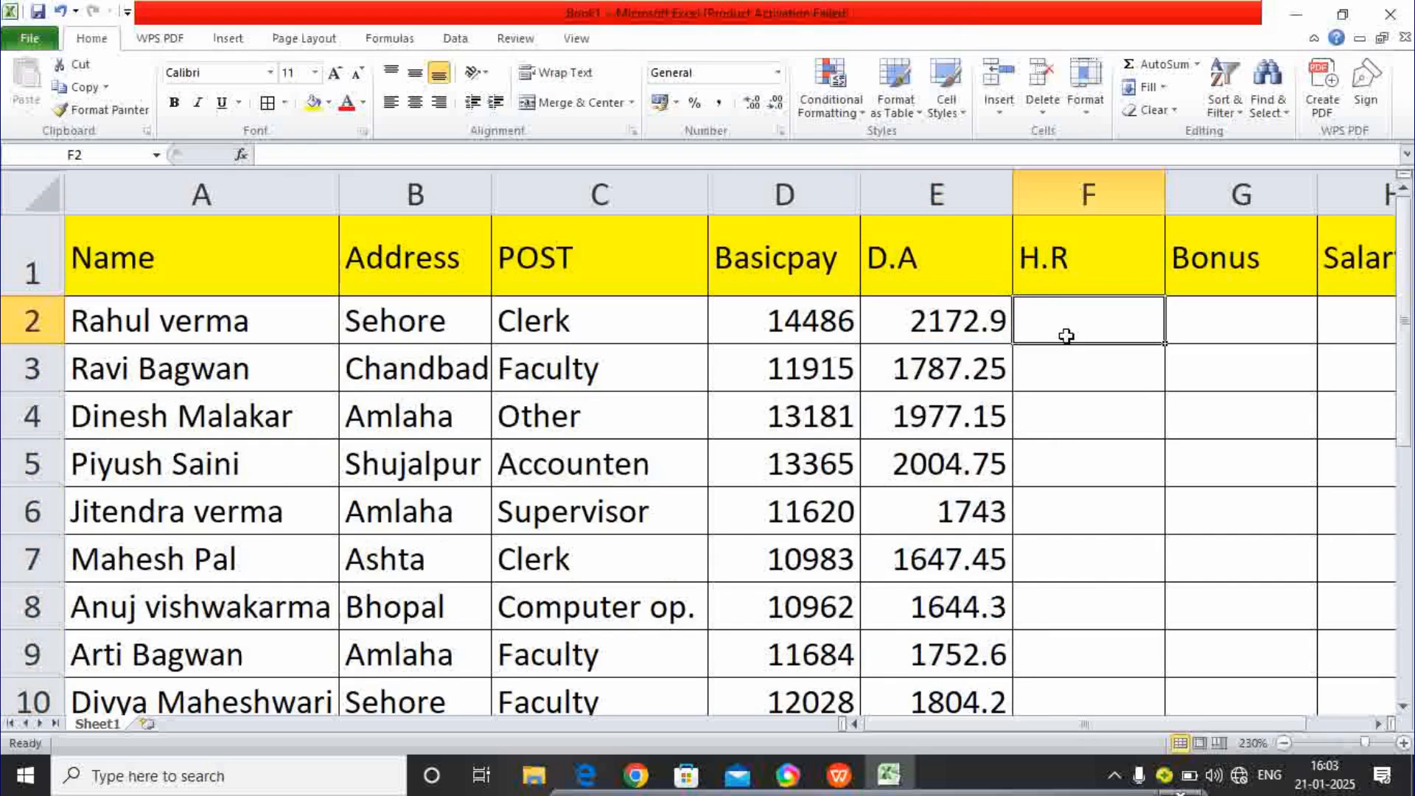
pyautogui.write('=')
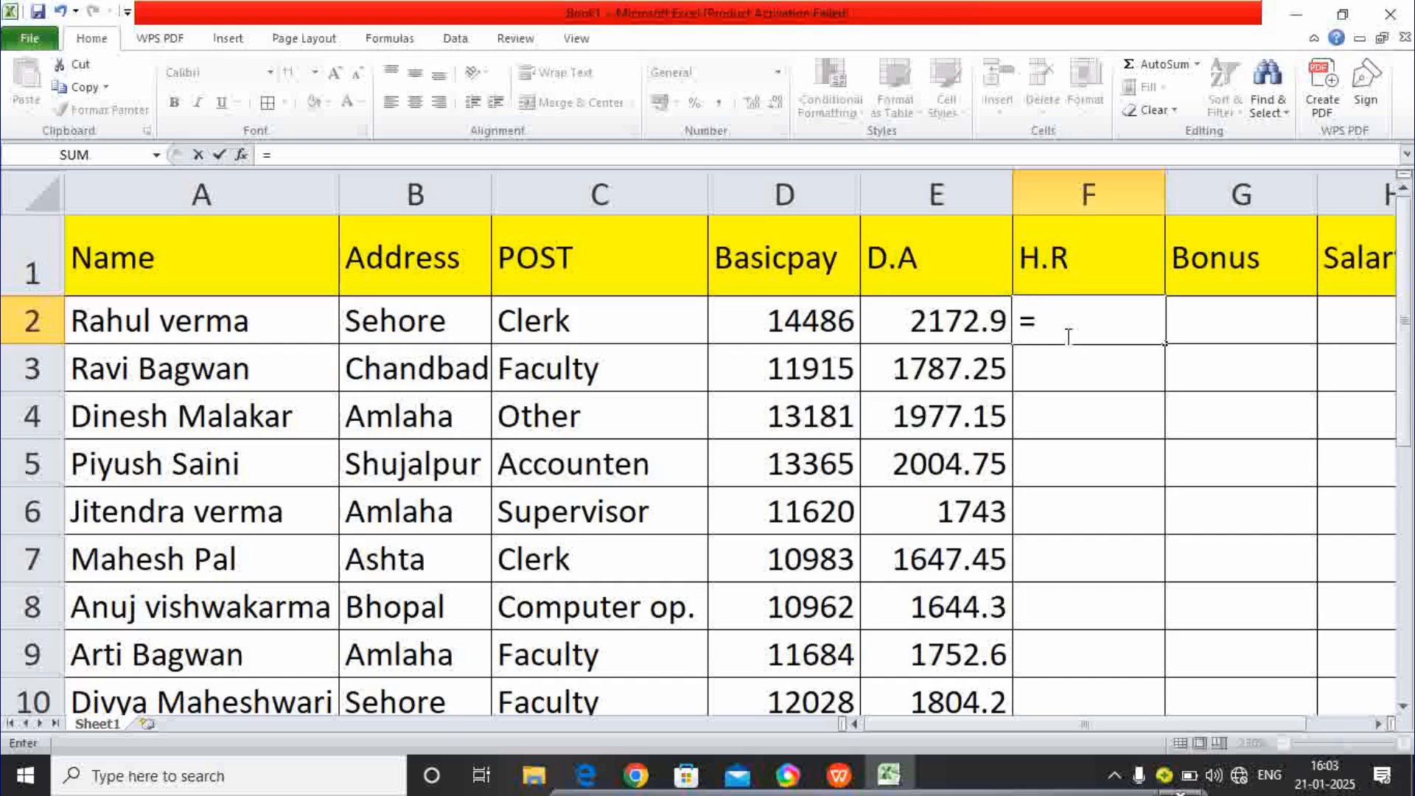
# - Complete =D2*10/100 in F2 and fill it down to F10
pyautogui.click(823, 322)
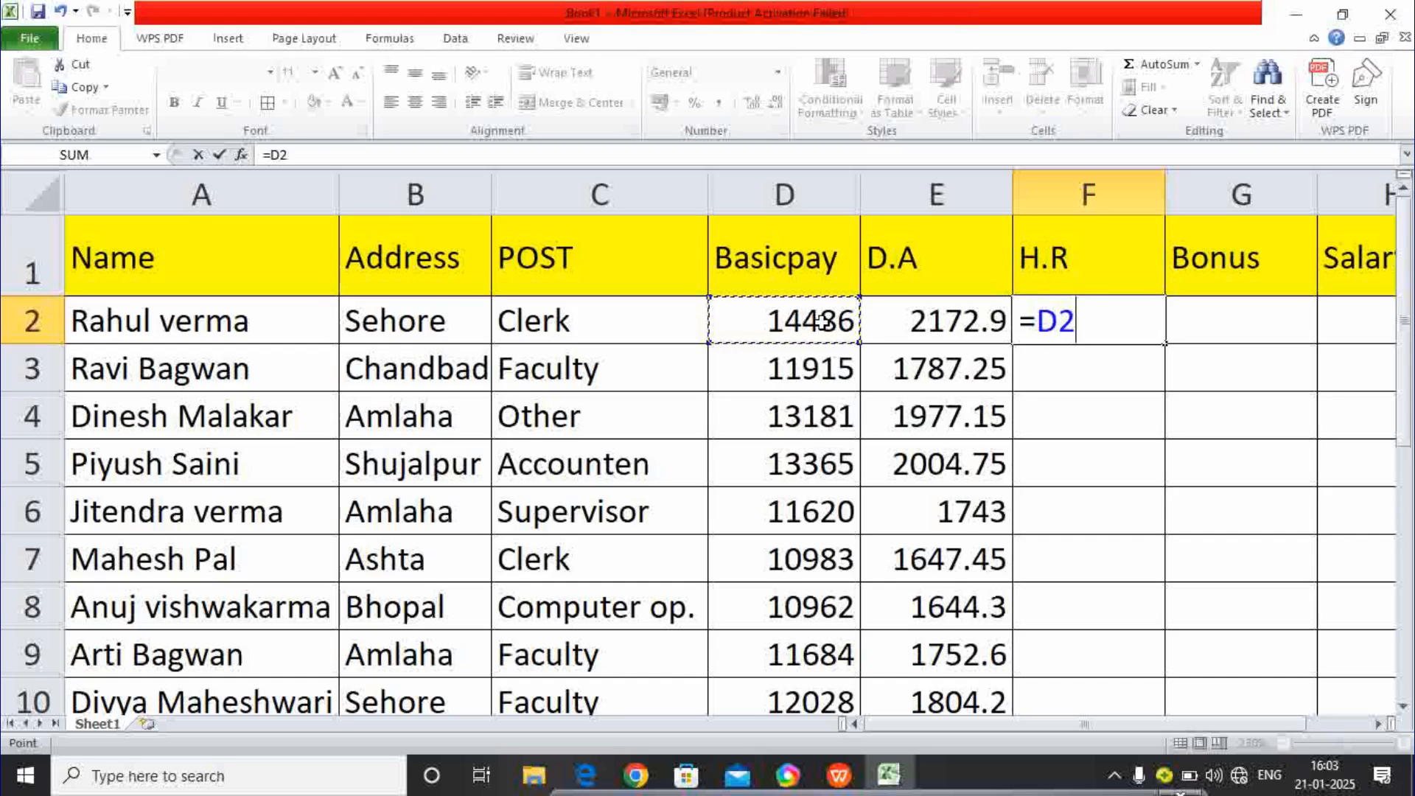
pyautogui.write('*')
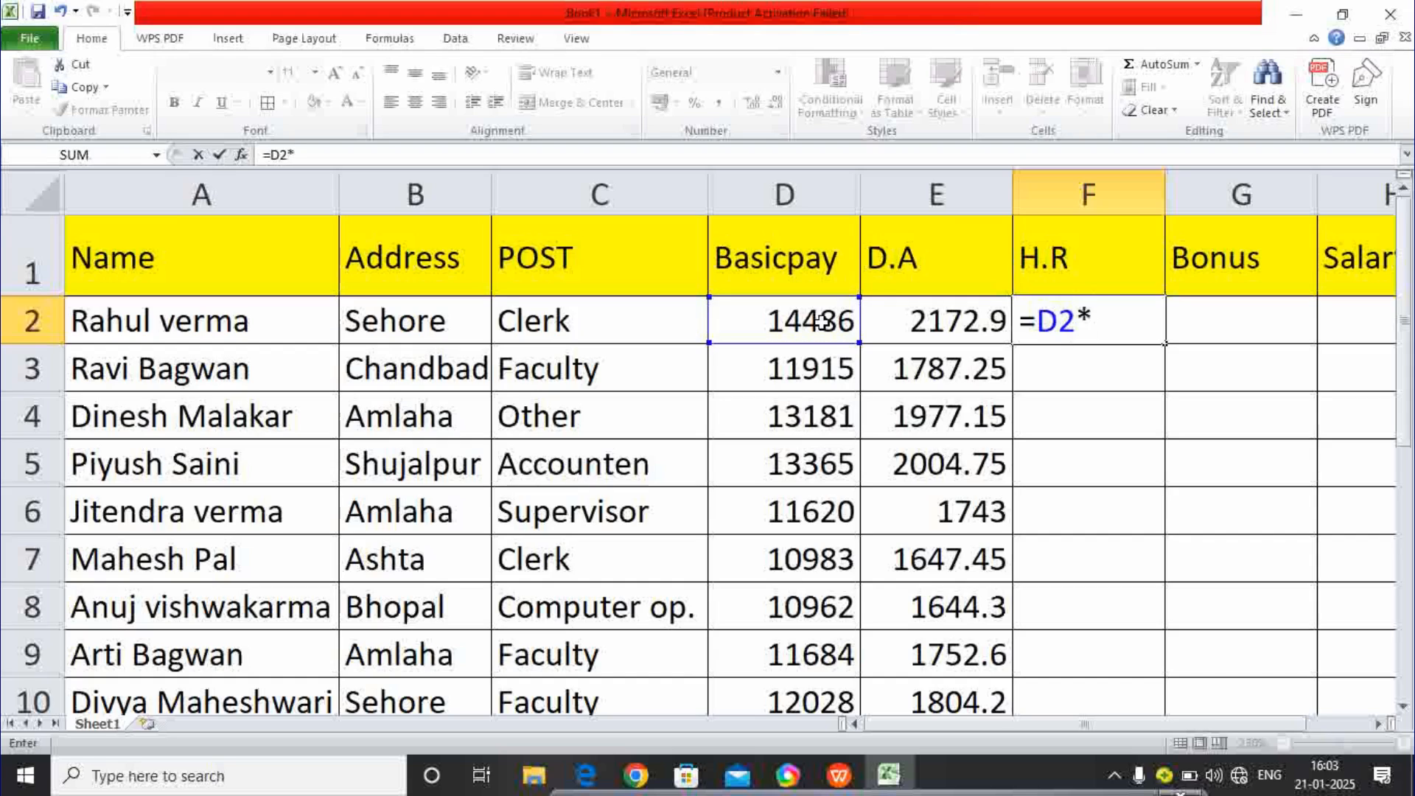
pyautogui.write('10/100')
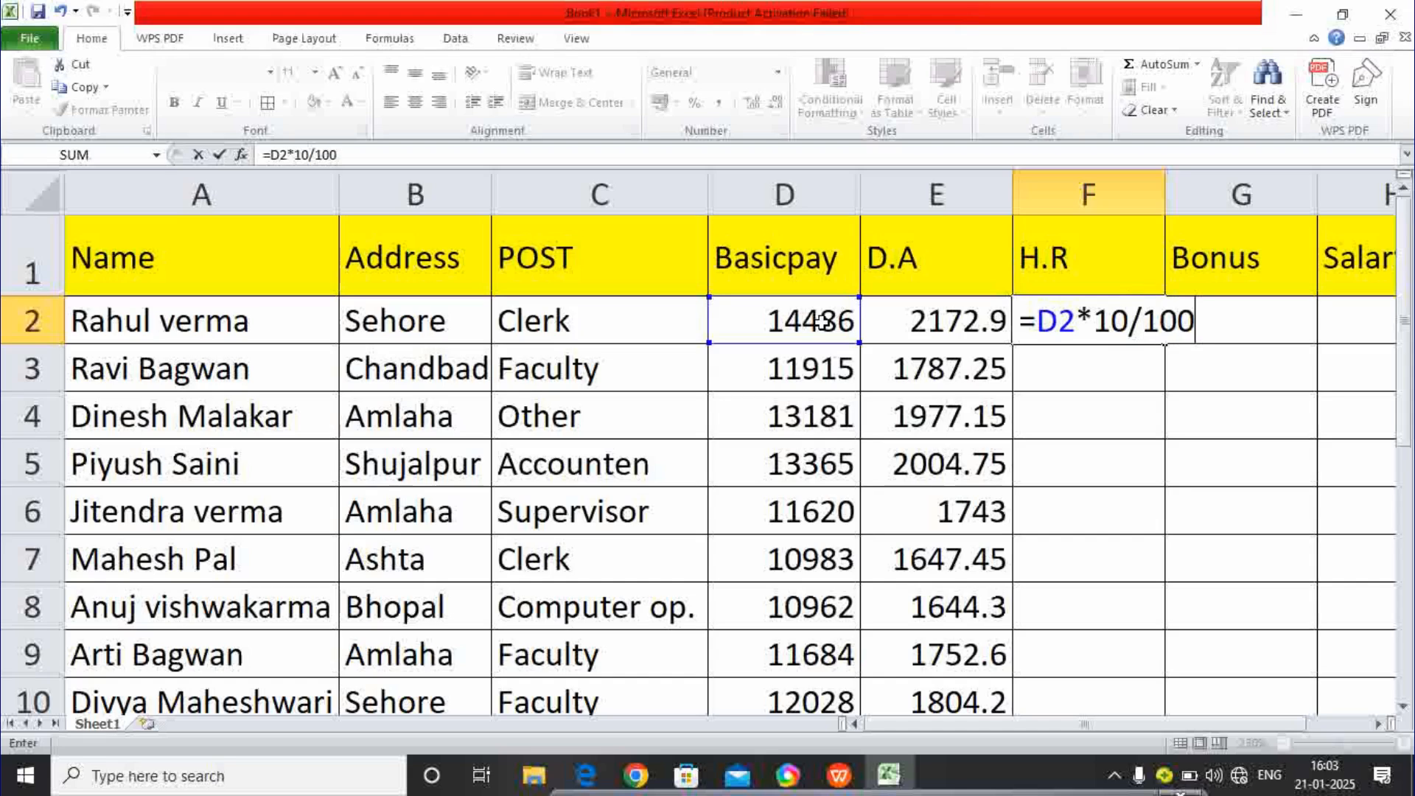
pyautogui.press('Return')
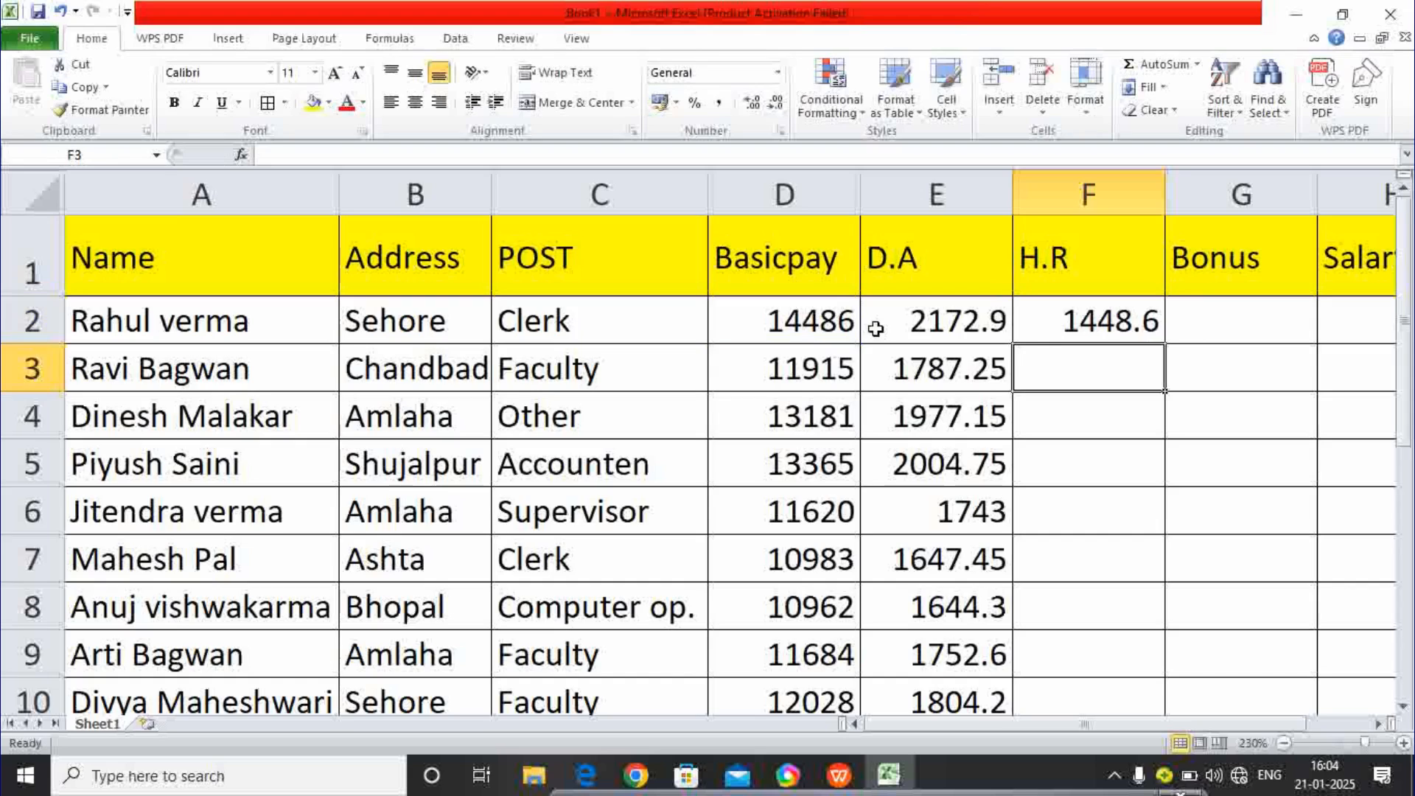
pyautogui.click(1082, 320)
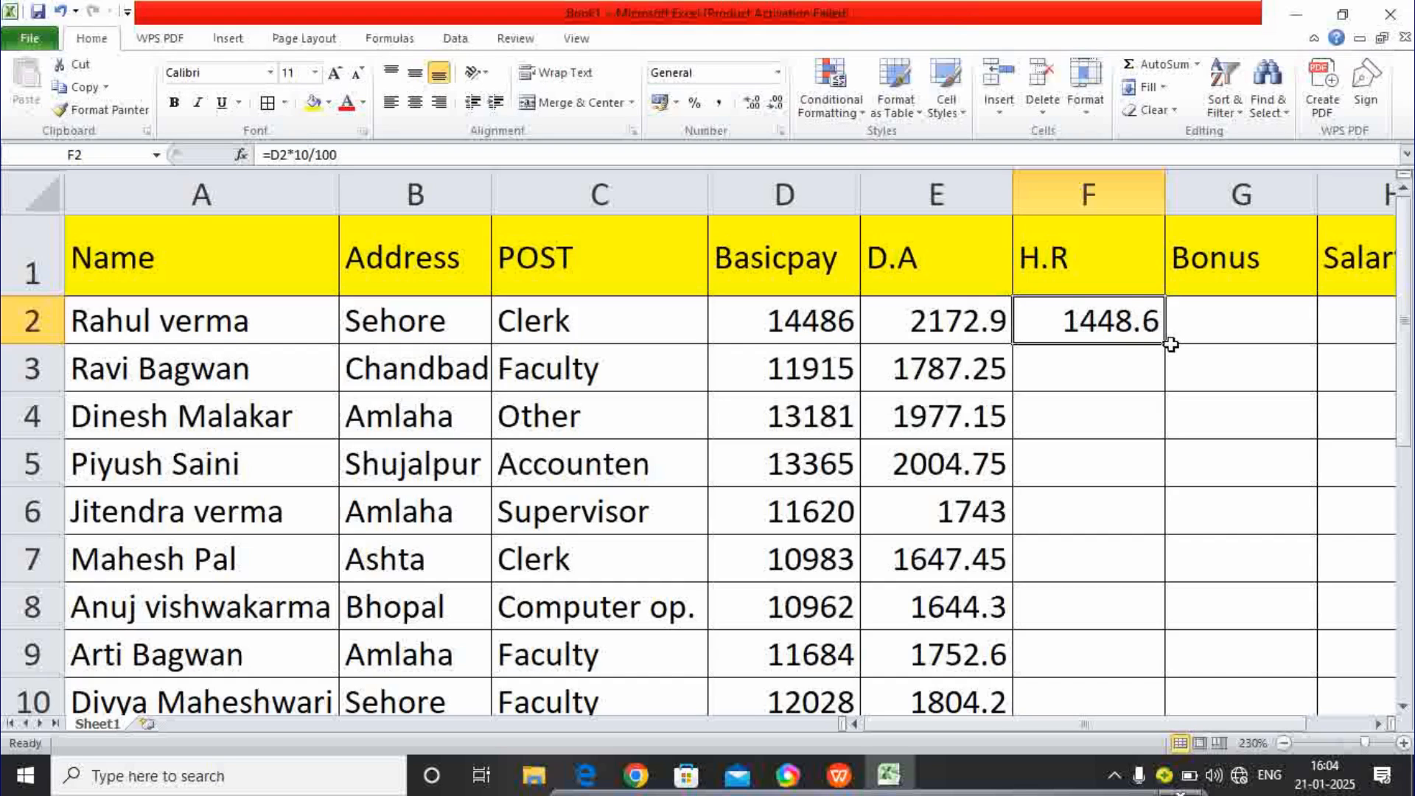
pyautogui.moveTo(1165, 345); pyautogui.dragTo(1143, 649)
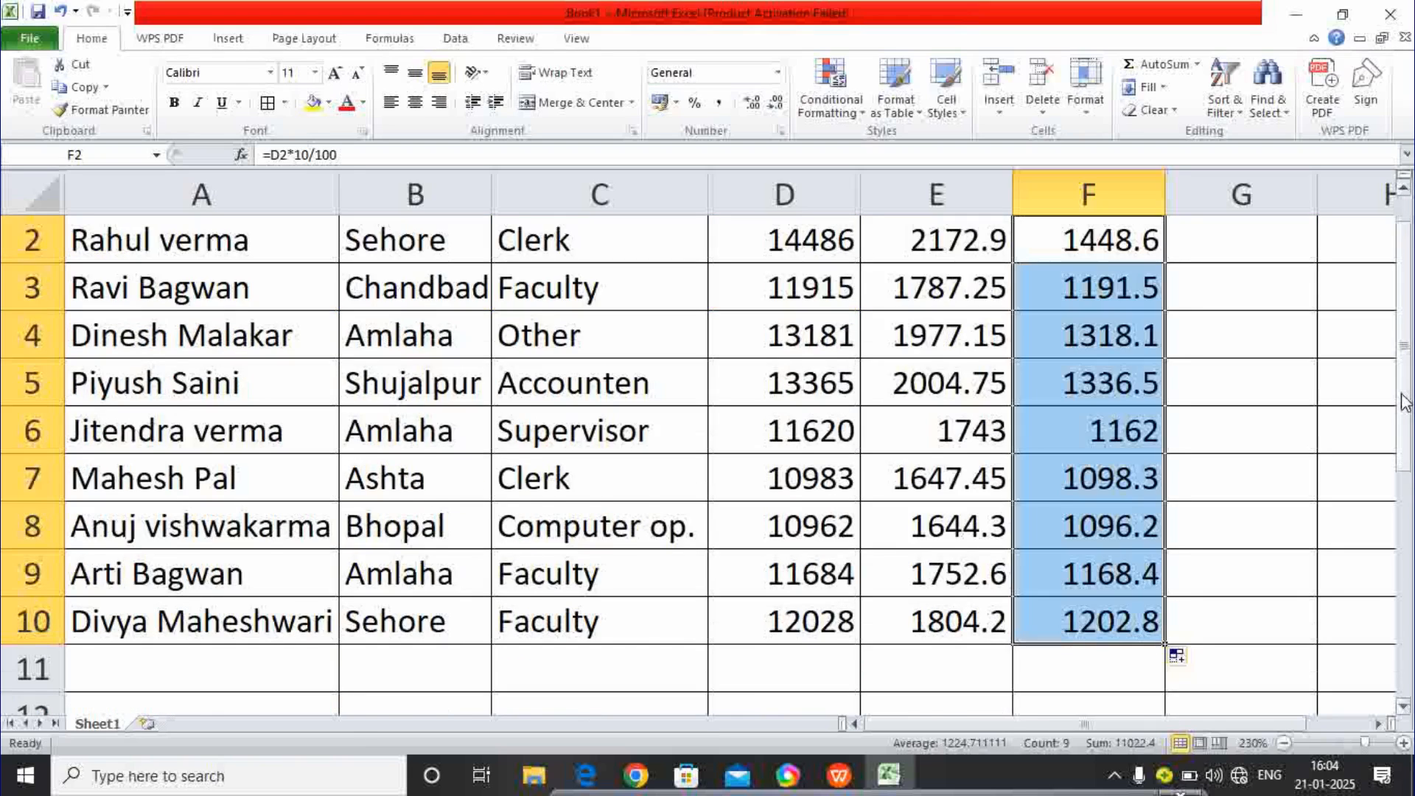
pyautogui.moveTo(1404, 389); pyautogui.dragTo(1402, 337)
pyautogui.click(1267, 321)
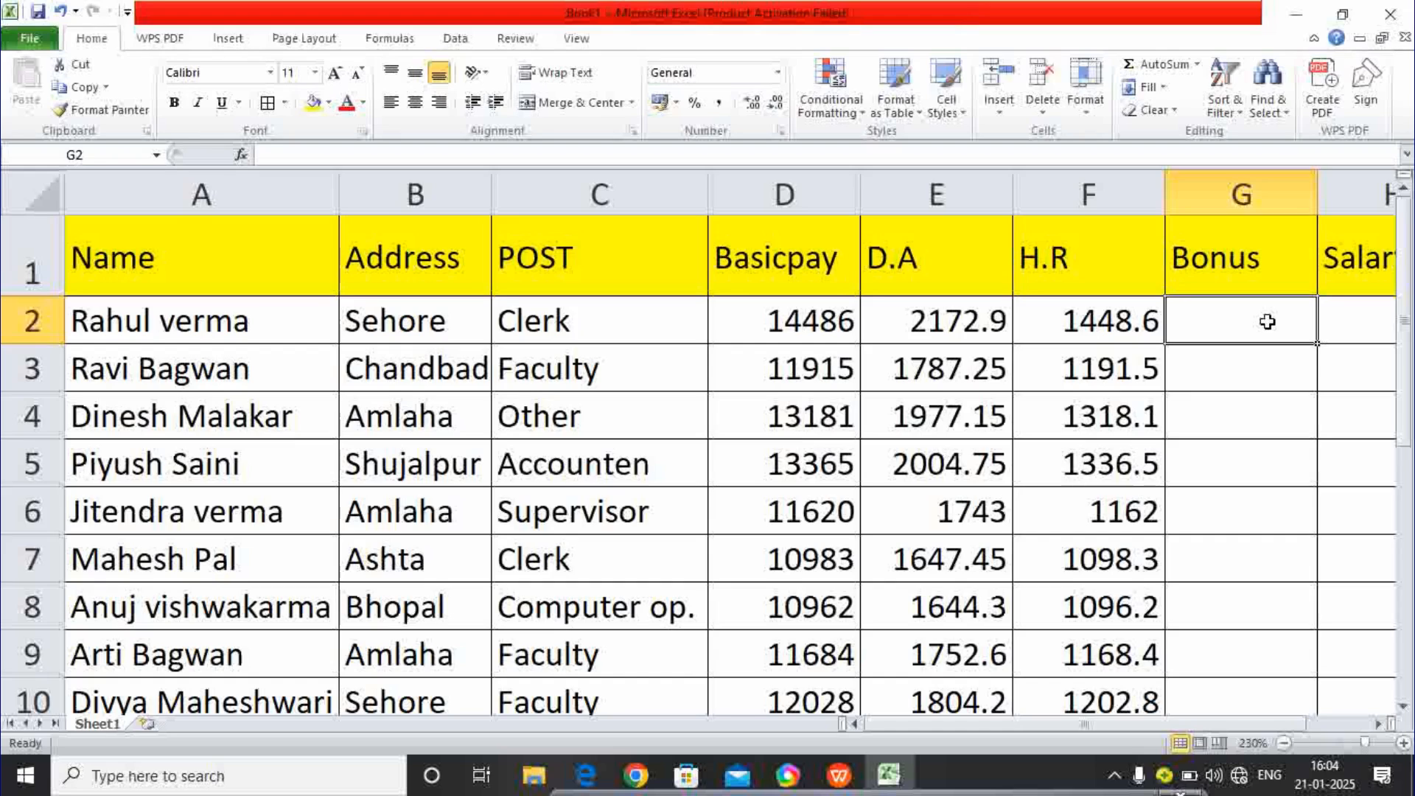
# - Enter 500 in G2, fill it down to G10, and start a formula in H2
pyautogui.write('50')
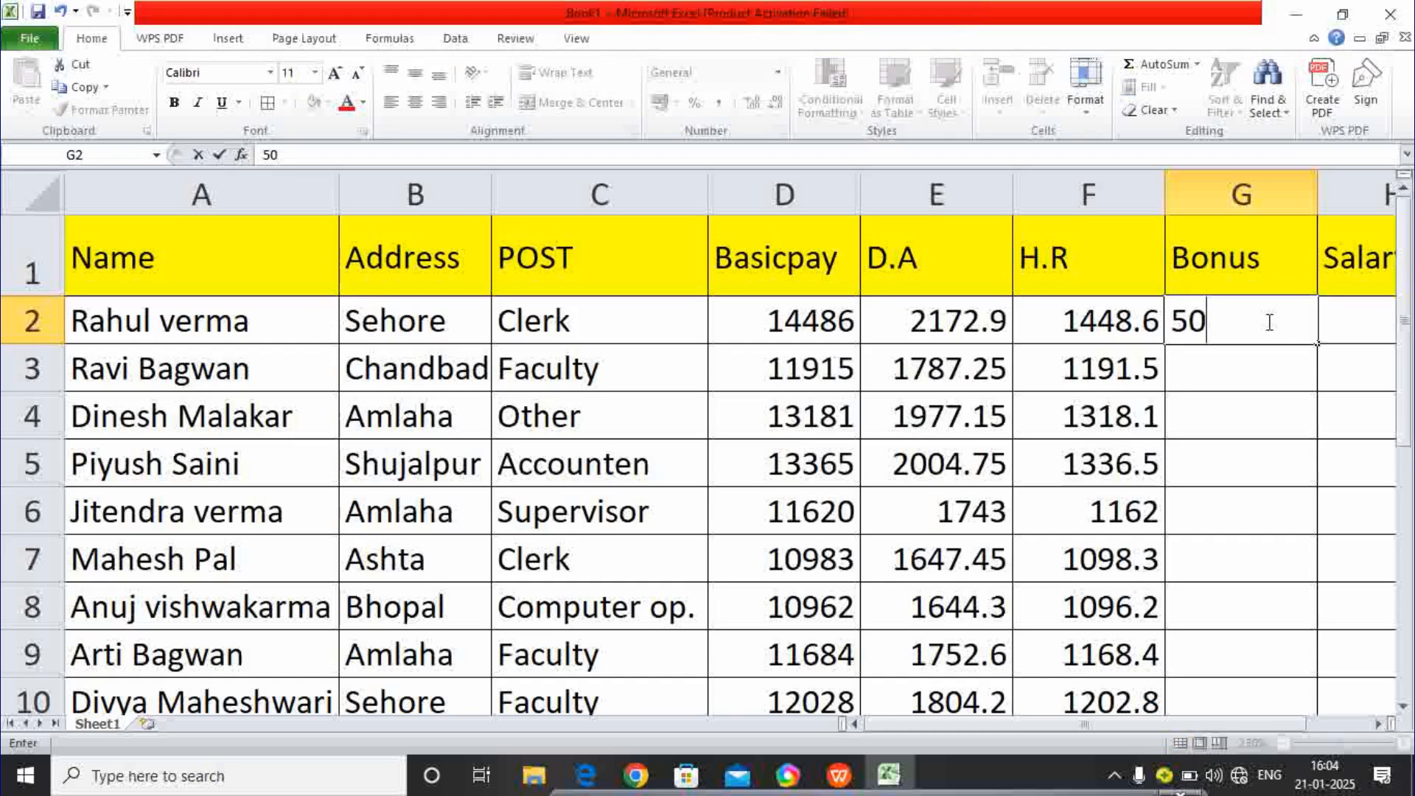
pyautogui.write('0')
pyautogui.click(1290, 376)
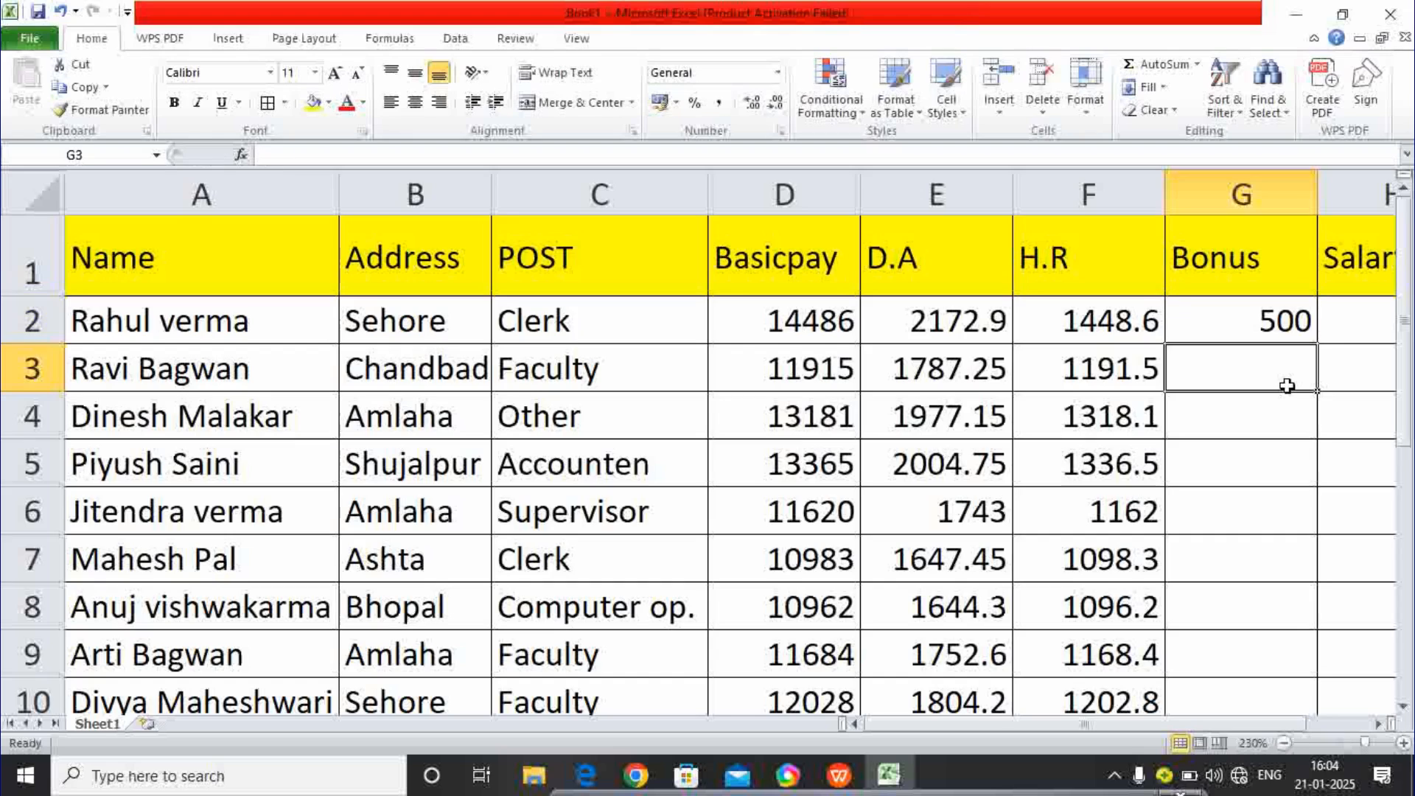
pyautogui.click(1285, 331)
pyautogui.moveTo(1316, 343); pyautogui.dragTo(1288, 631)
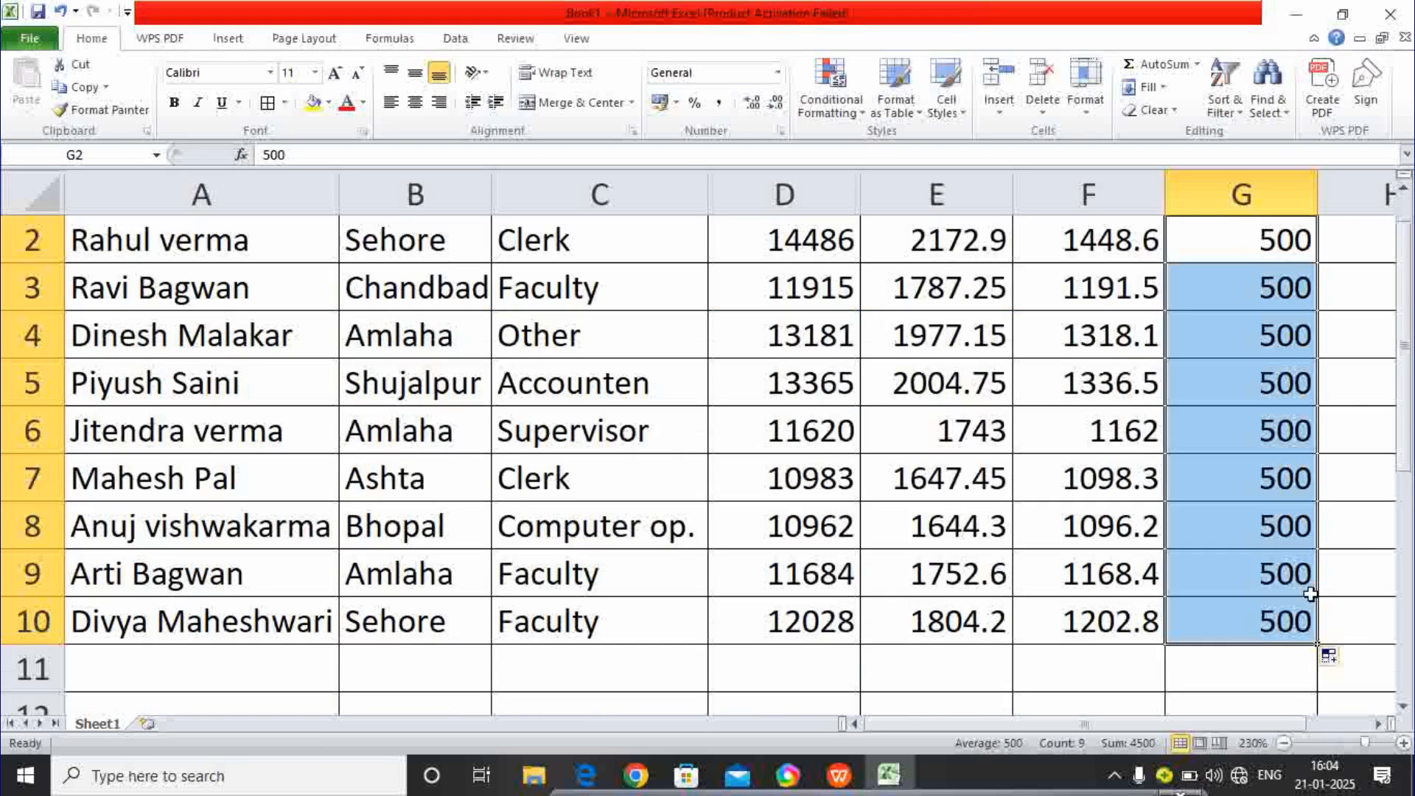
pyautogui.moveTo(1221, 724); pyautogui.dragTo(1267, 722)
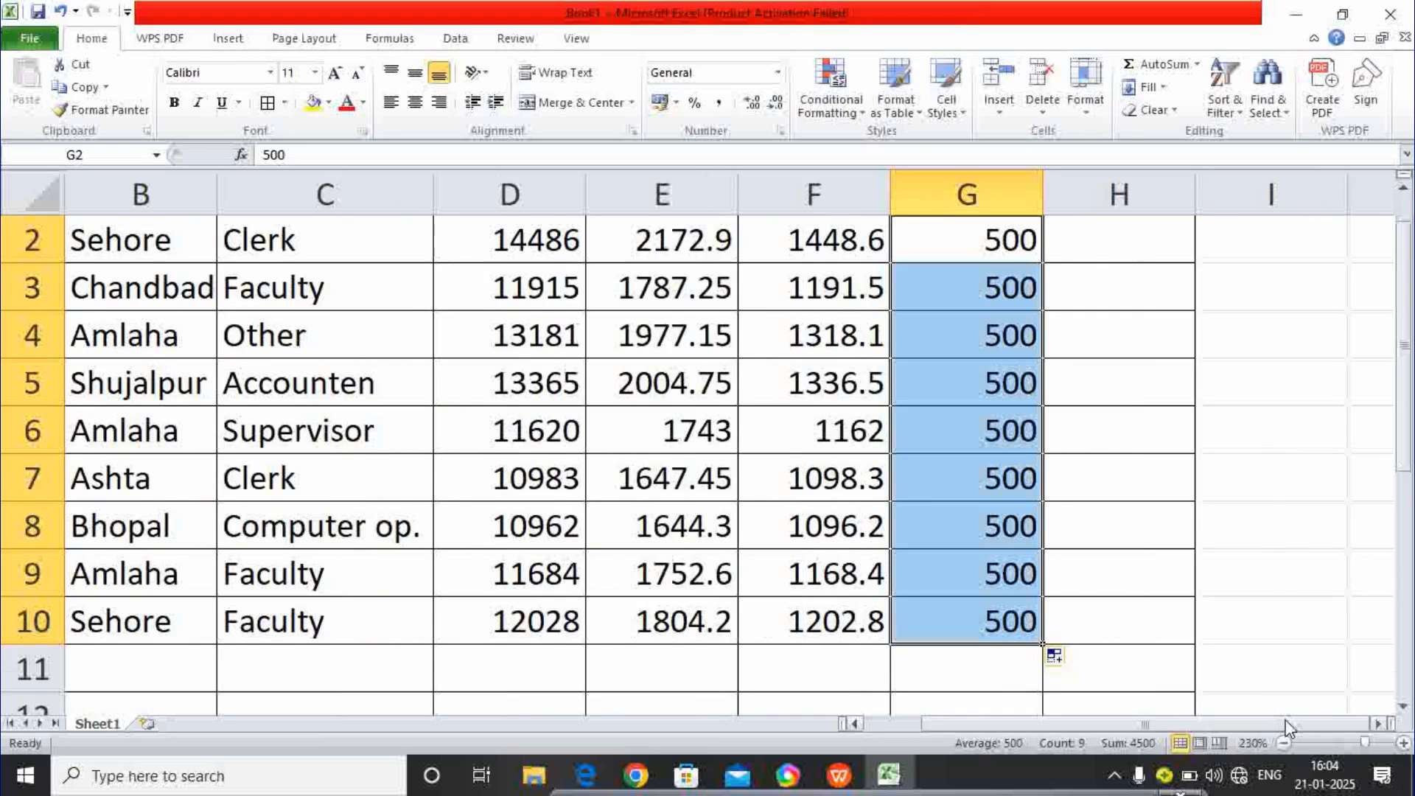
pyautogui.click(1101, 379)
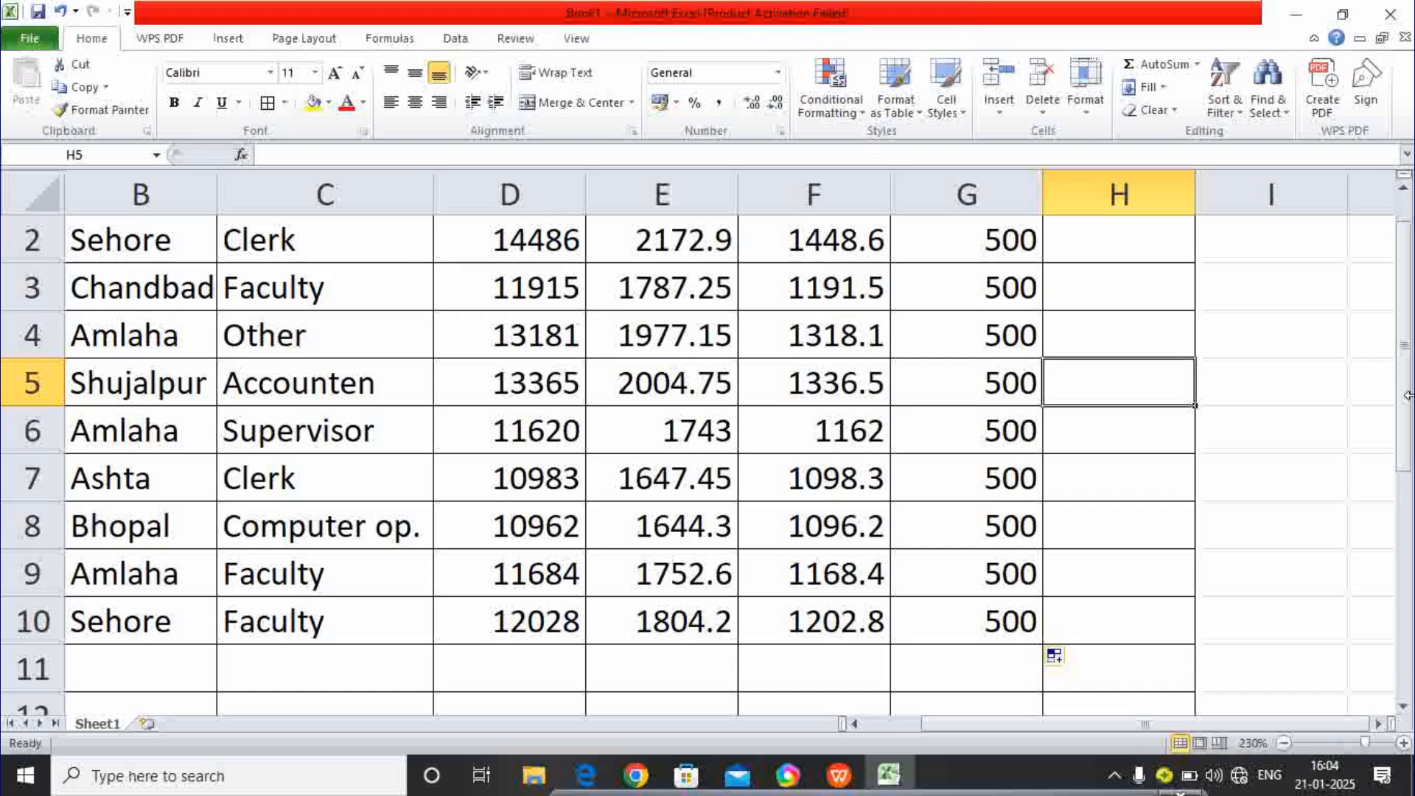
pyautogui.moveTo(1404, 394); pyautogui.dragTo(1408, 373)
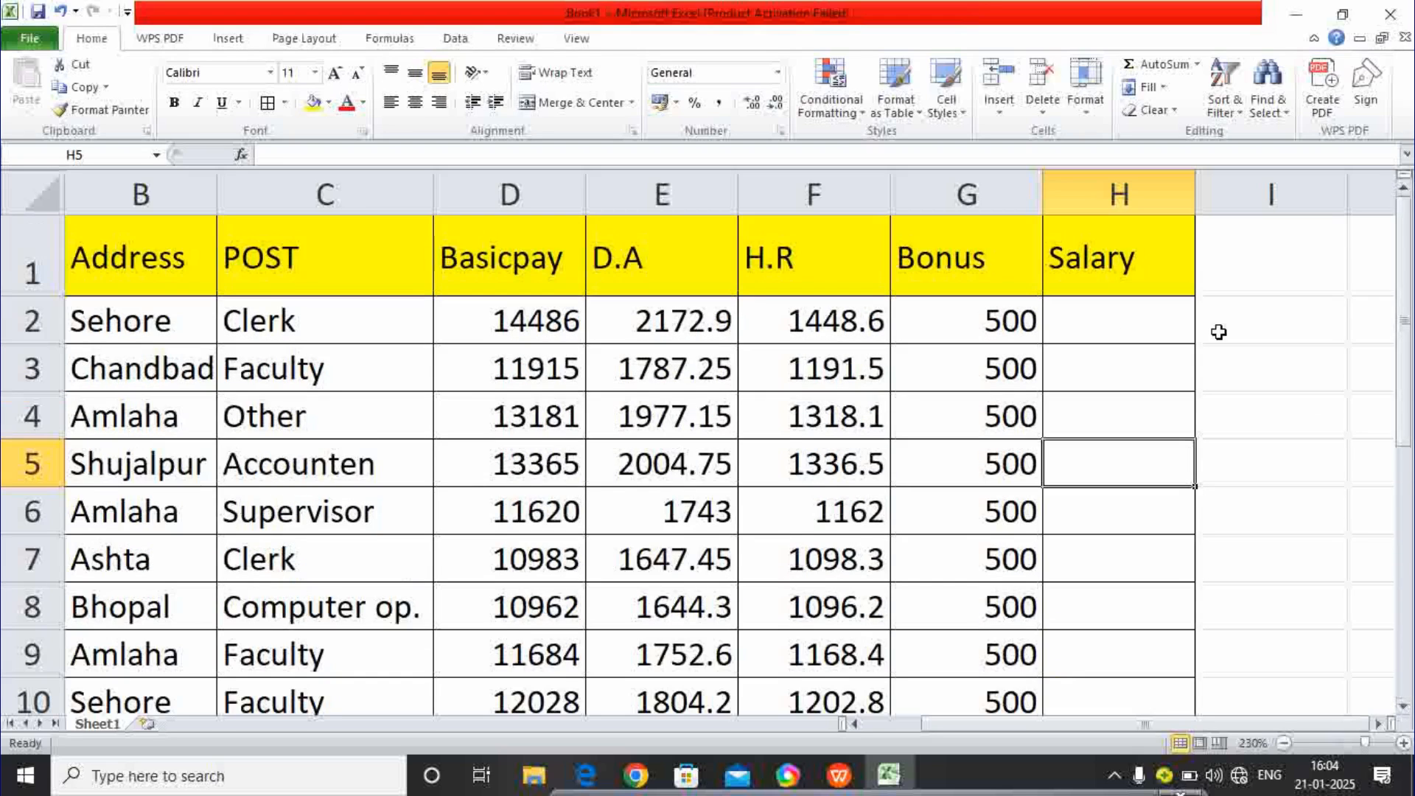
pyautogui.click(1127, 331)
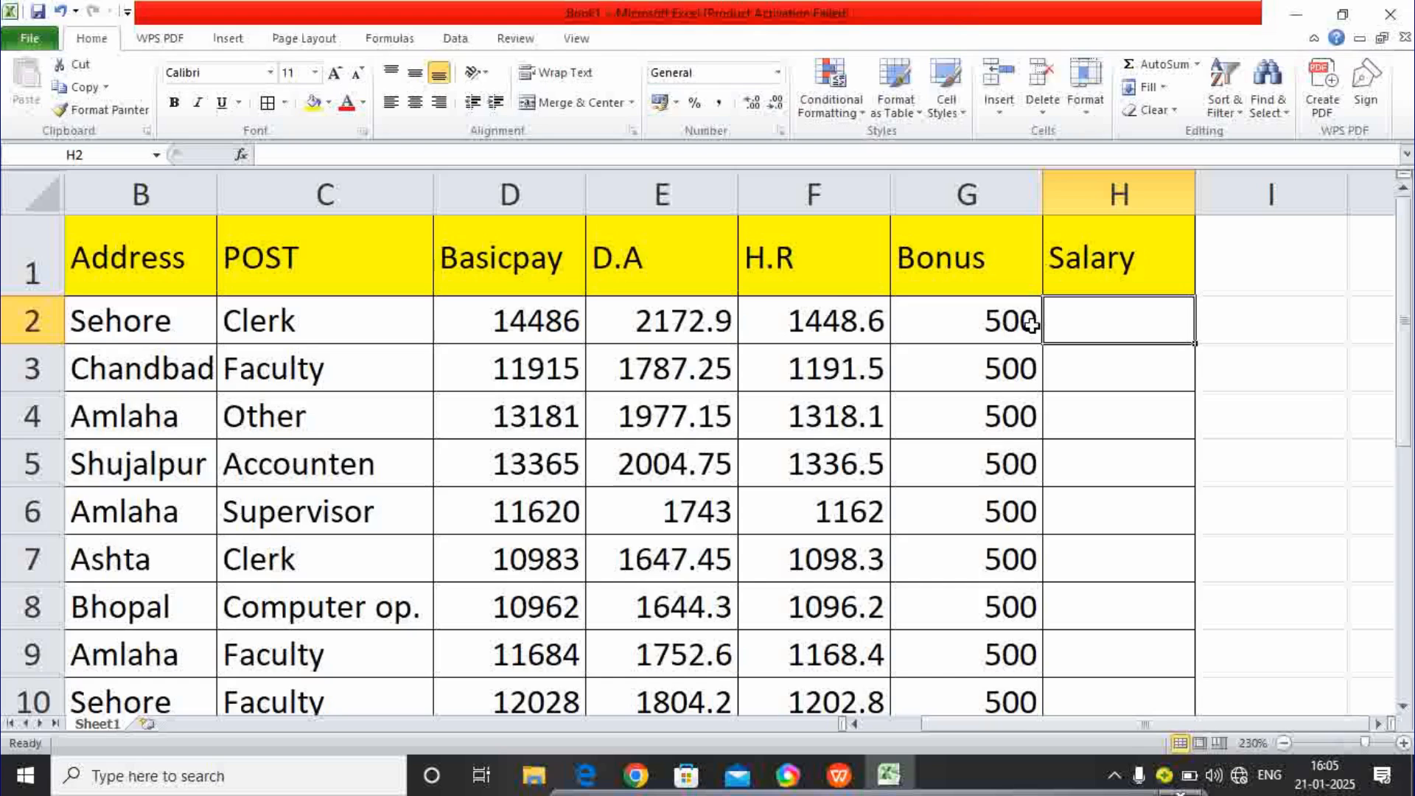
pyautogui.write('=')
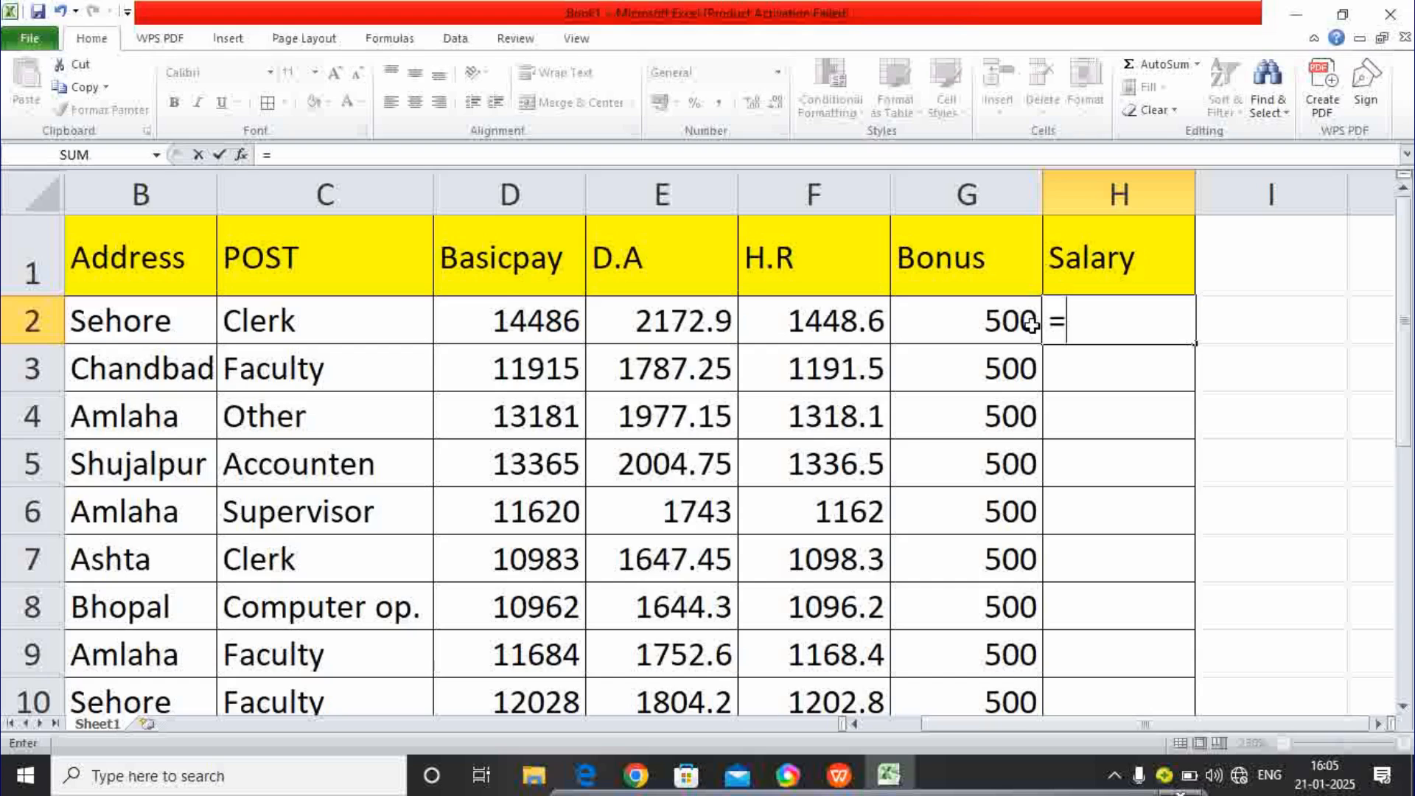
# - Enter =SUM(D2:G2) in H2 to total Basicpay, D.A, H.R and Bonus for row 2
pyautogui.write('sum')
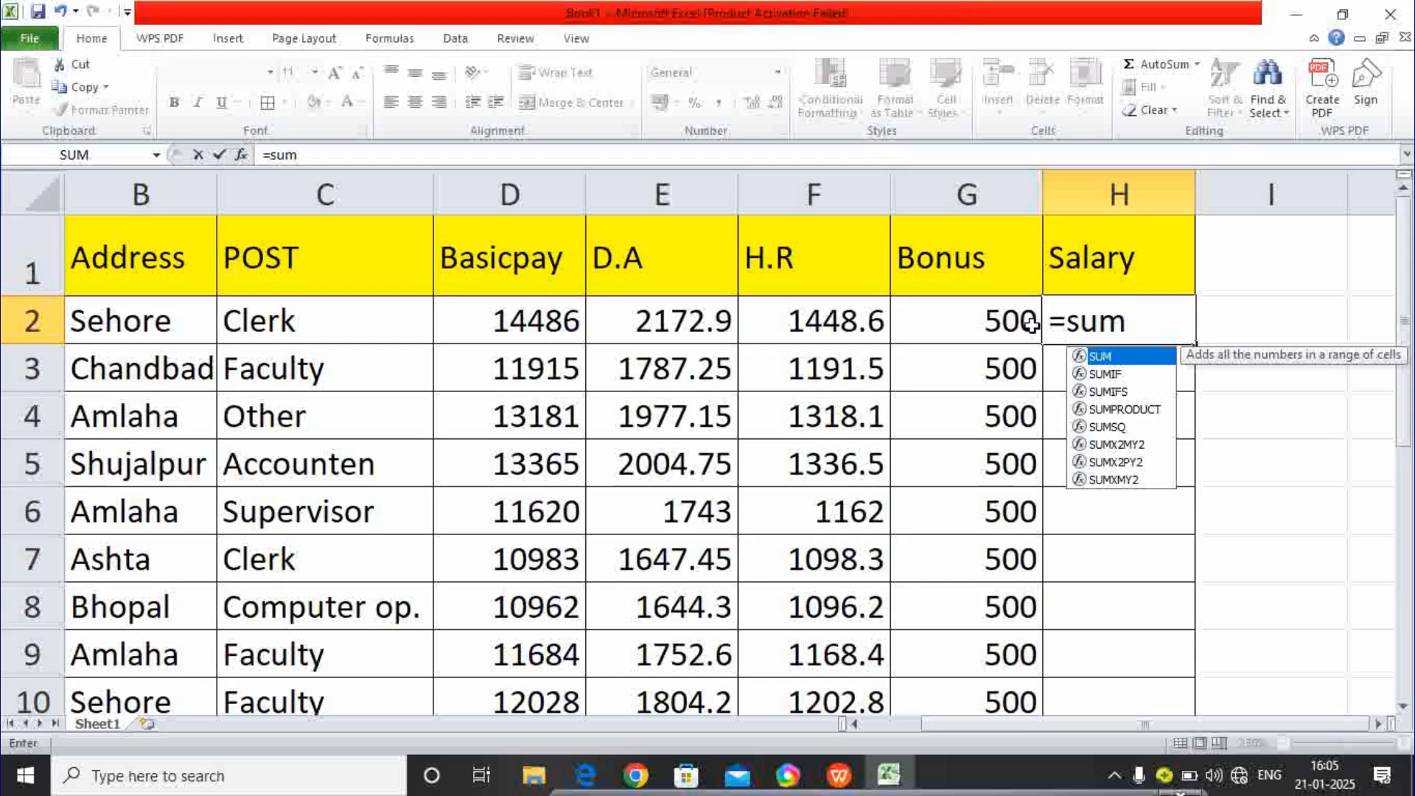
pyautogui.write('(')
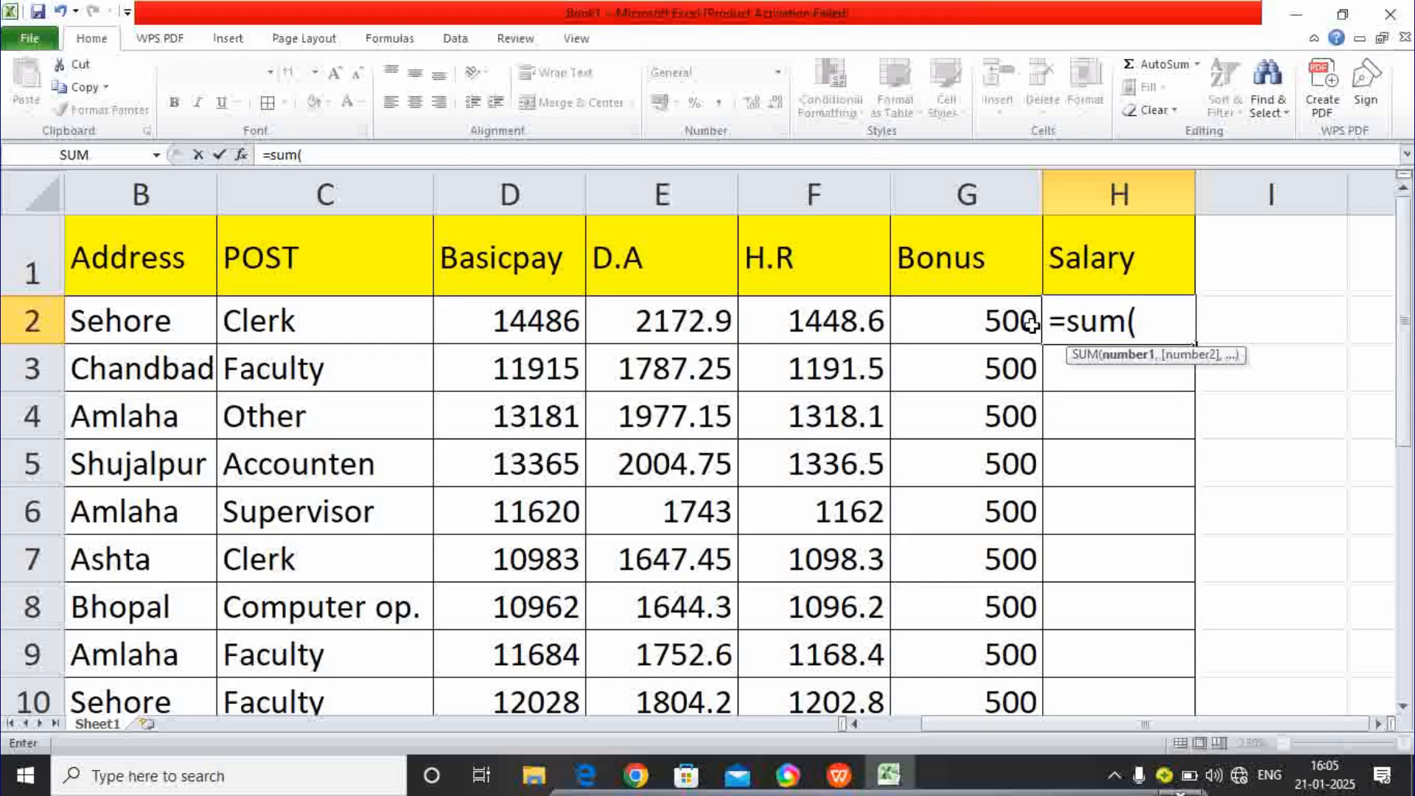
pyautogui.click(546, 317)
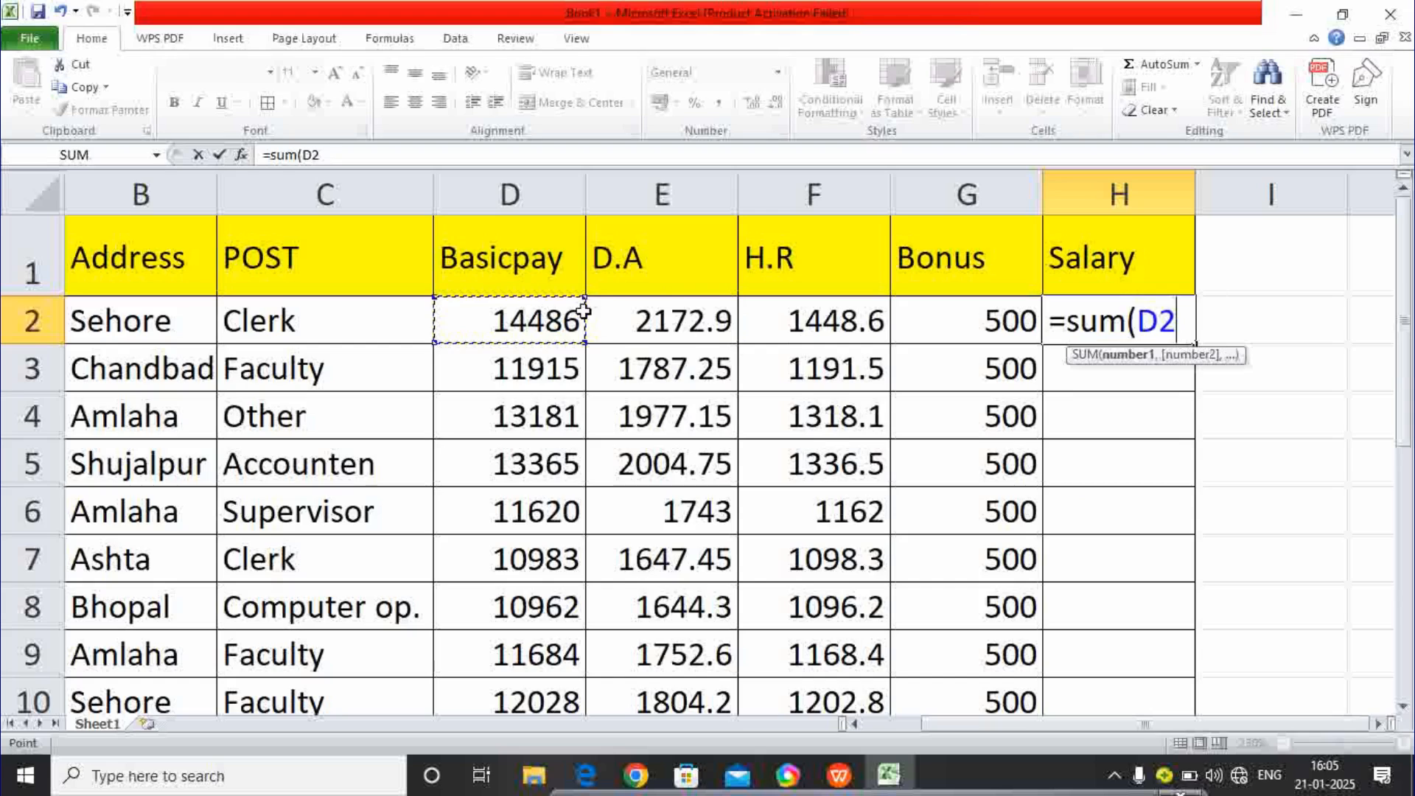
pyautogui.moveTo(584, 311); pyautogui.dragTo(947, 306)
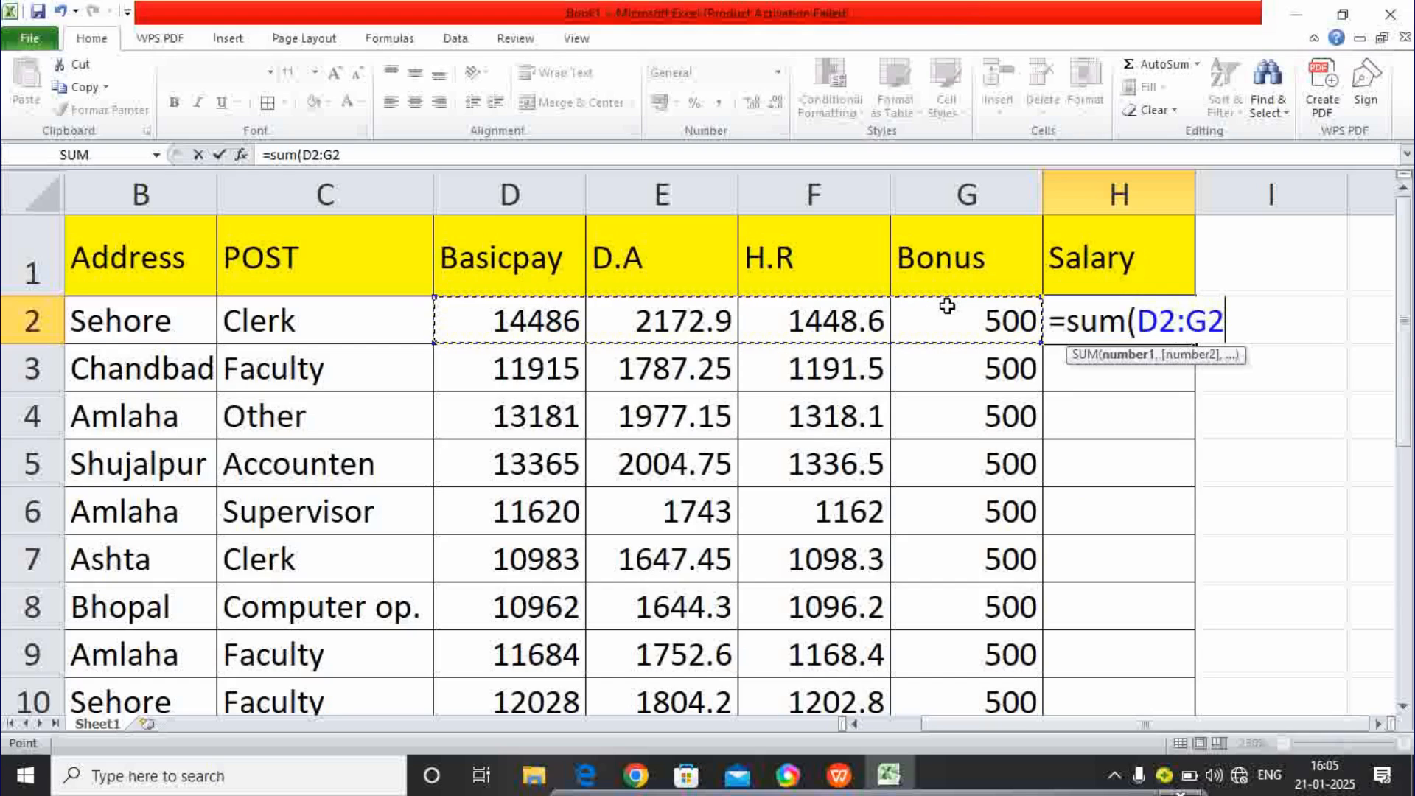
pyautogui.write(')')
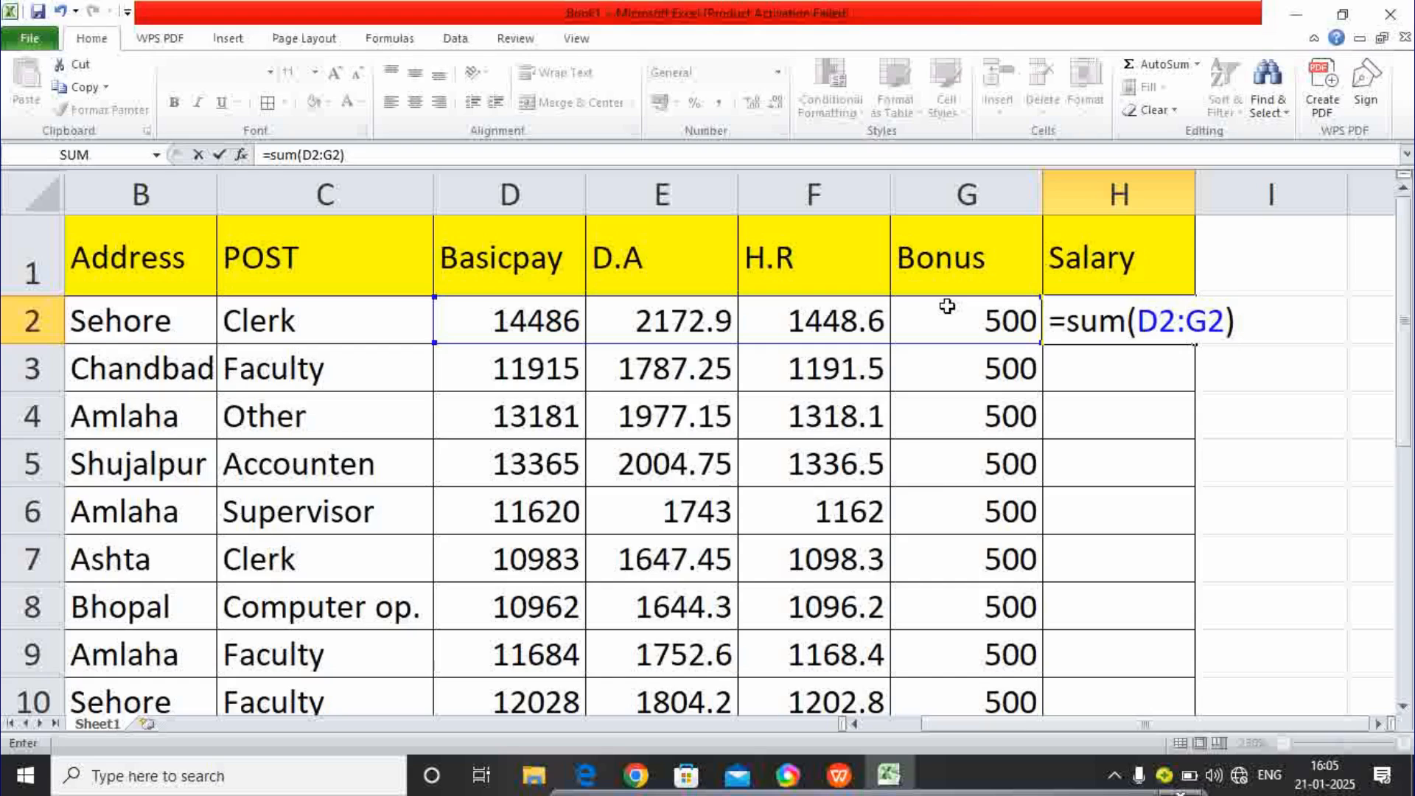
pyautogui.press('Return')
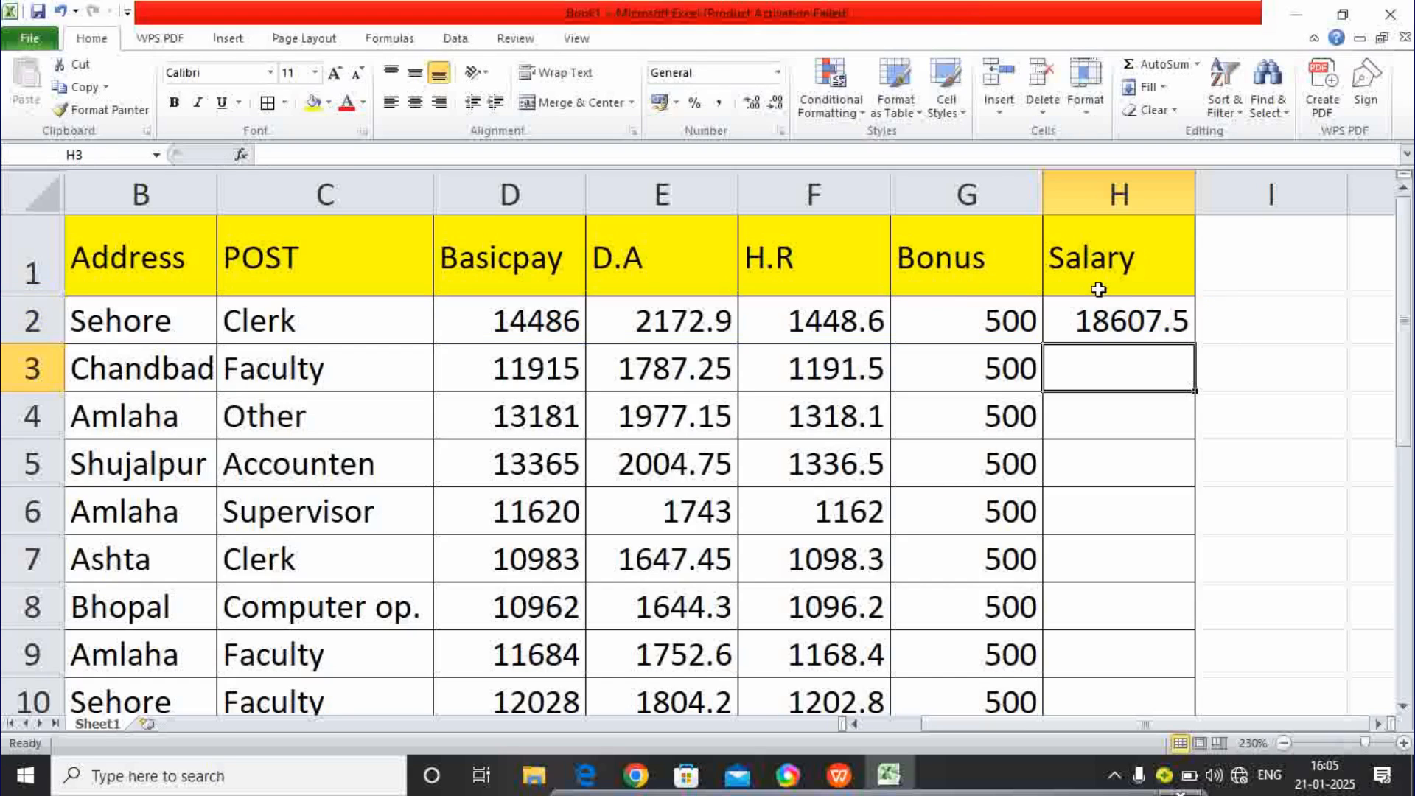
# - Copy the H2 salary formula down through H10
pyautogui.click(1178, 327)
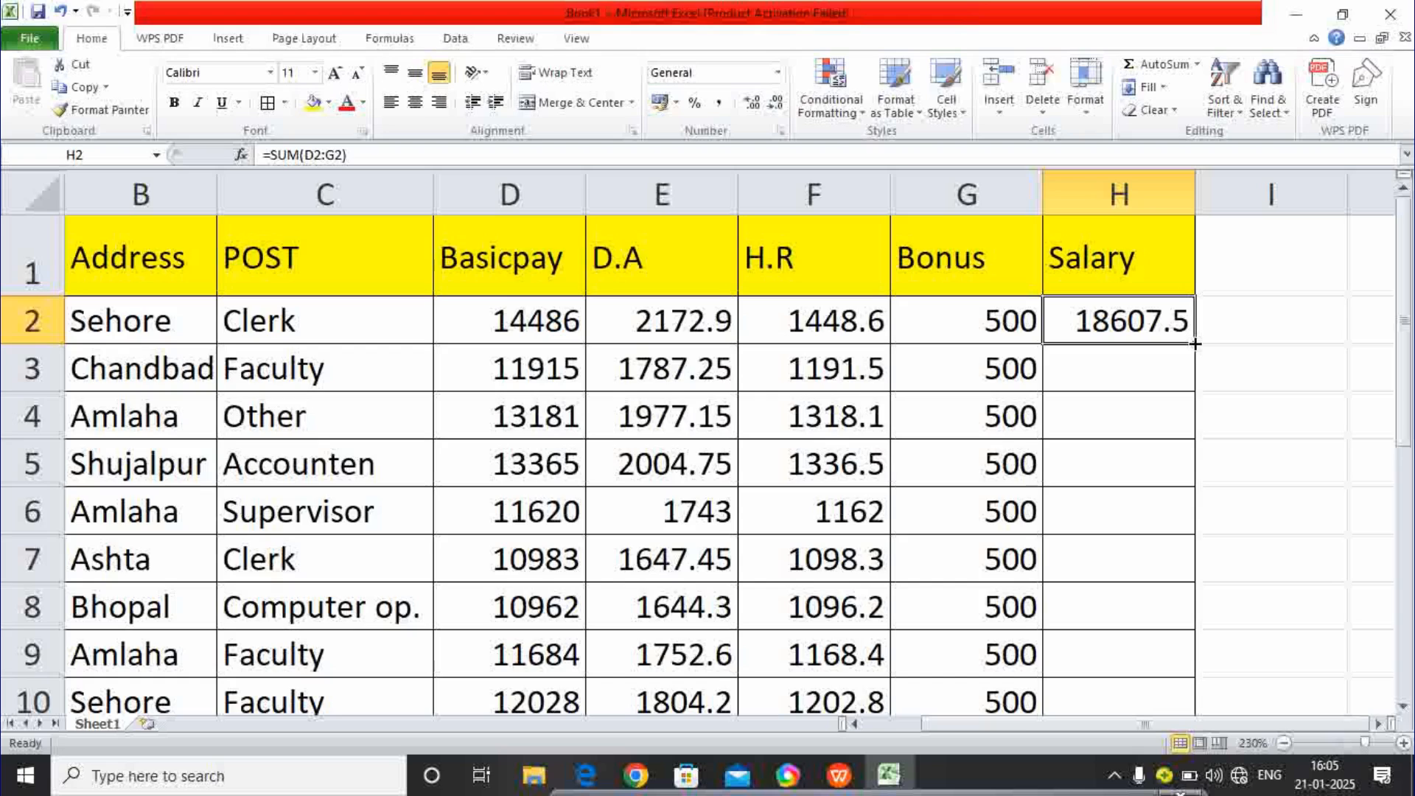
pyautogui.moveTo(1195, 343); pyautogui.dragTo(1183, 685)
pyautogui.moveTo(1179, 743); pyautogui.dragTo(1172, 623)
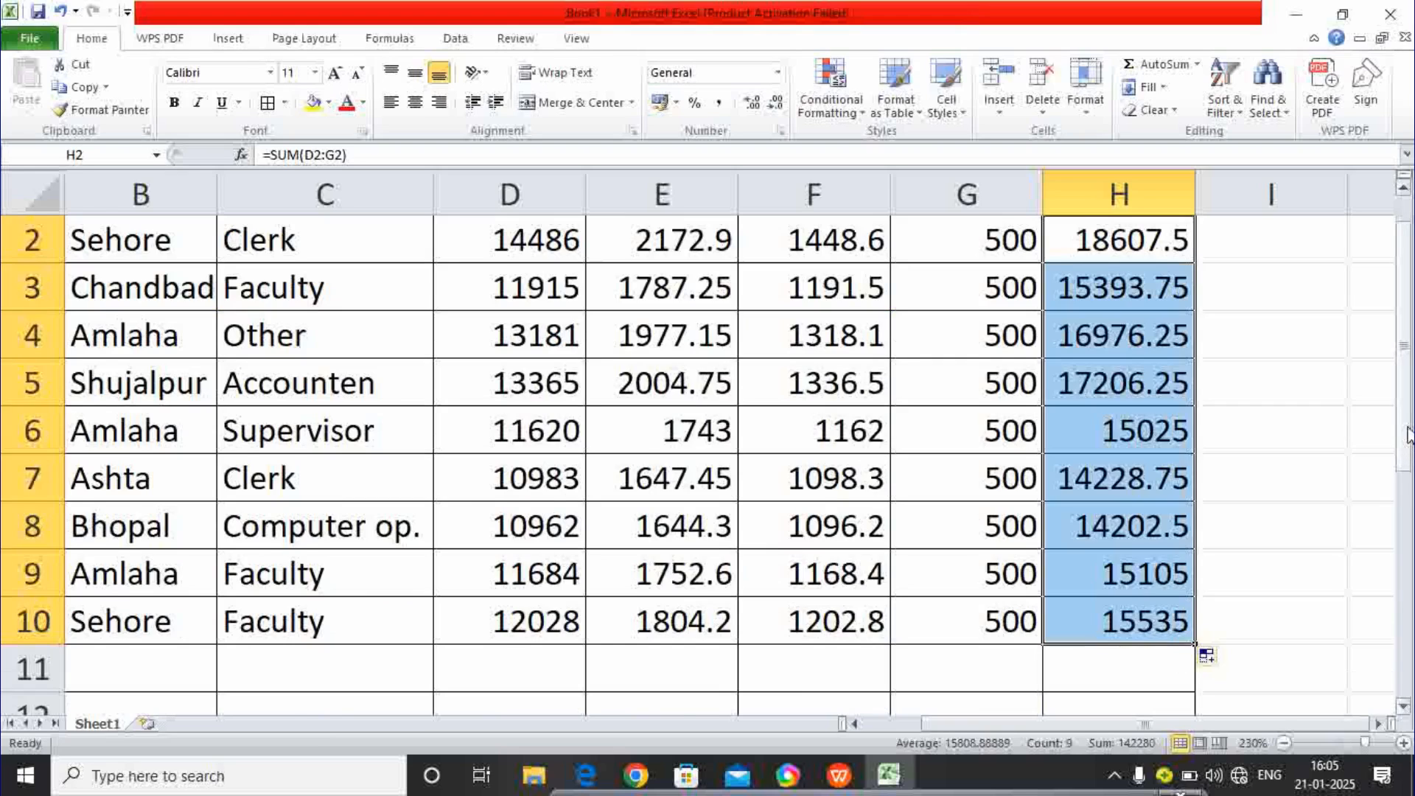
pyautogui.moveTo(1408, 435); pyautogui.dragTo(1406, 420)
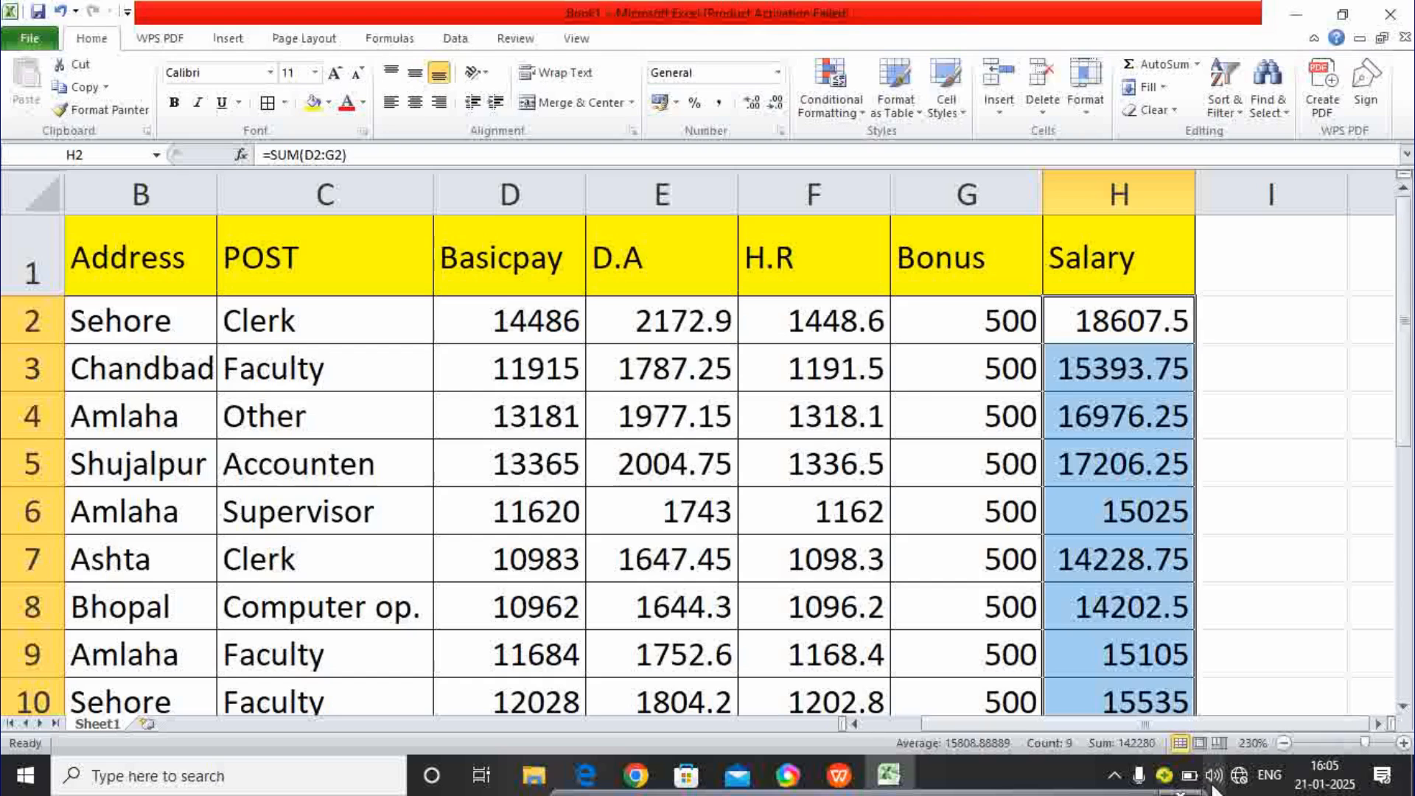
pyautogui.moveTo(1179, 727); pyautogui.dragTo(1135, 736)
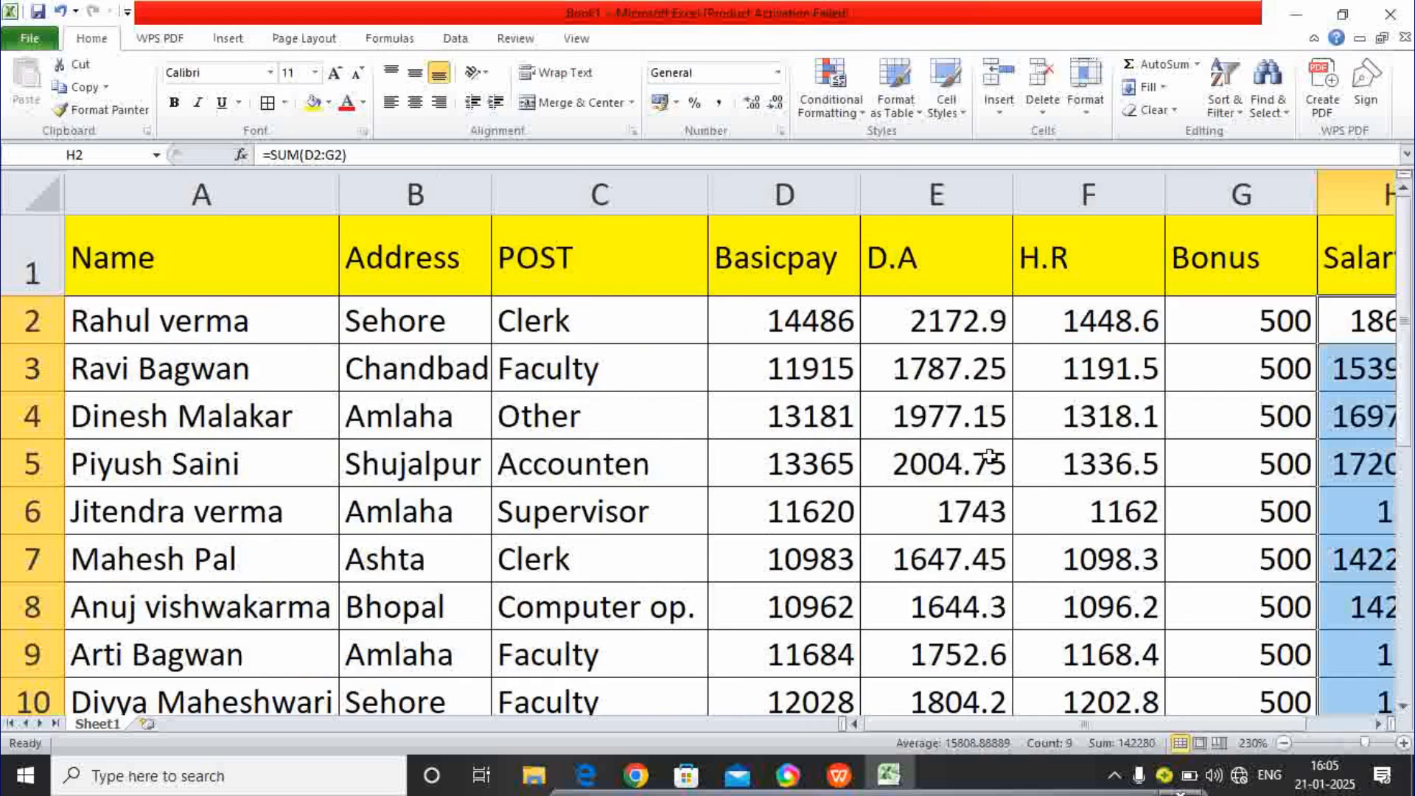
pyautogui.click(1387, 312)
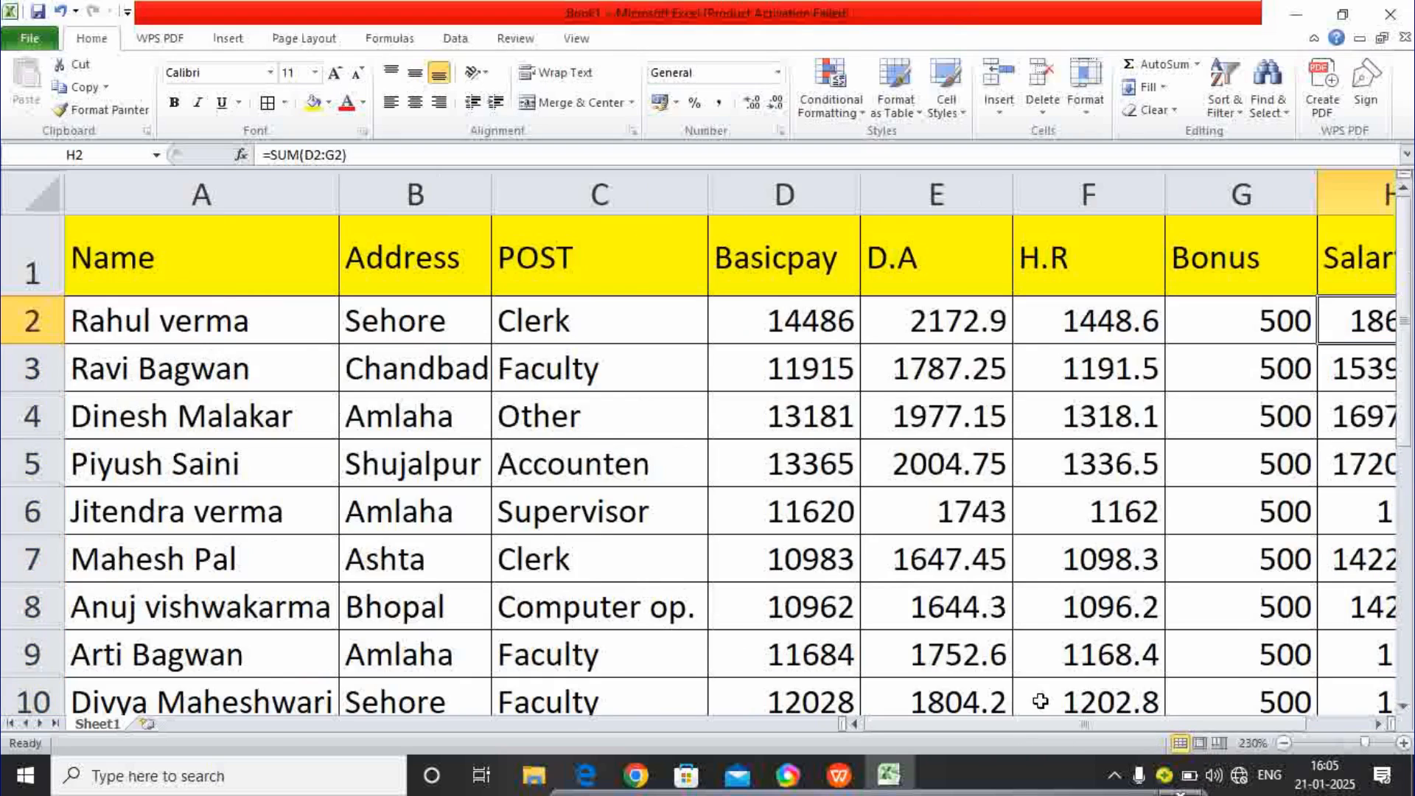
# - Zoom out to 210% so the whole salary table fits on screen
pyautogui.click(1285, 743)
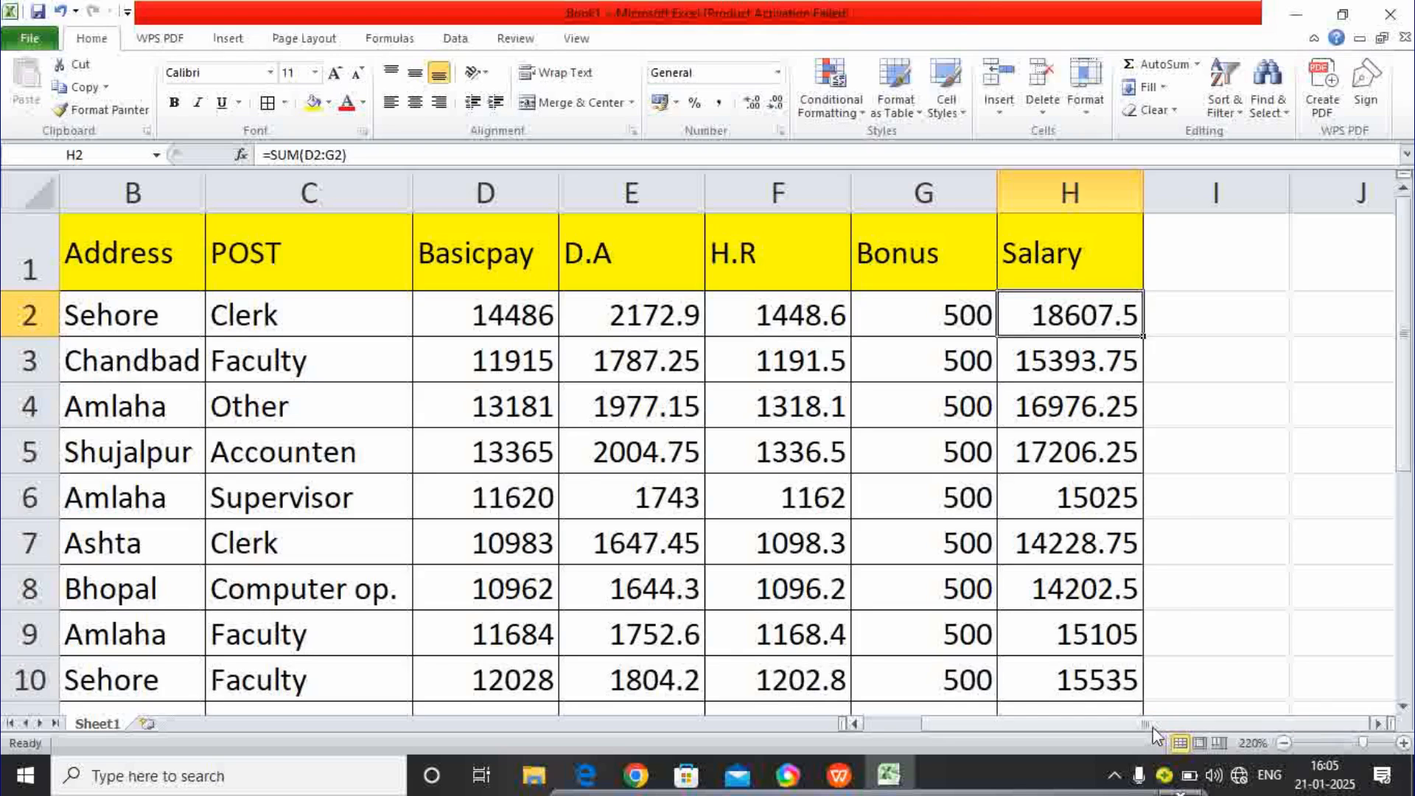
pyautogui.moveTo(1152, 726); pyautogui.dragTo(1099, 722)
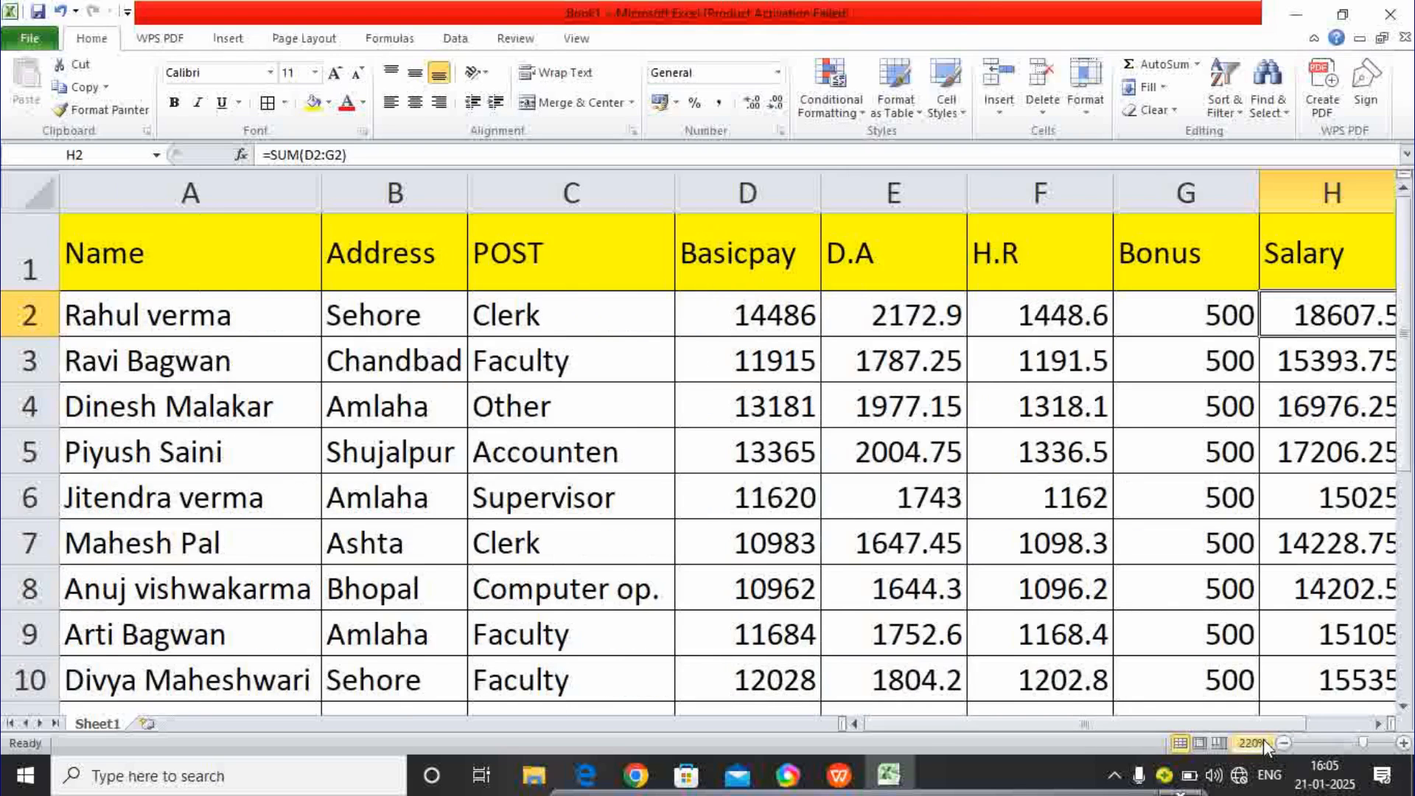
pyautogui.click(1285, 743)
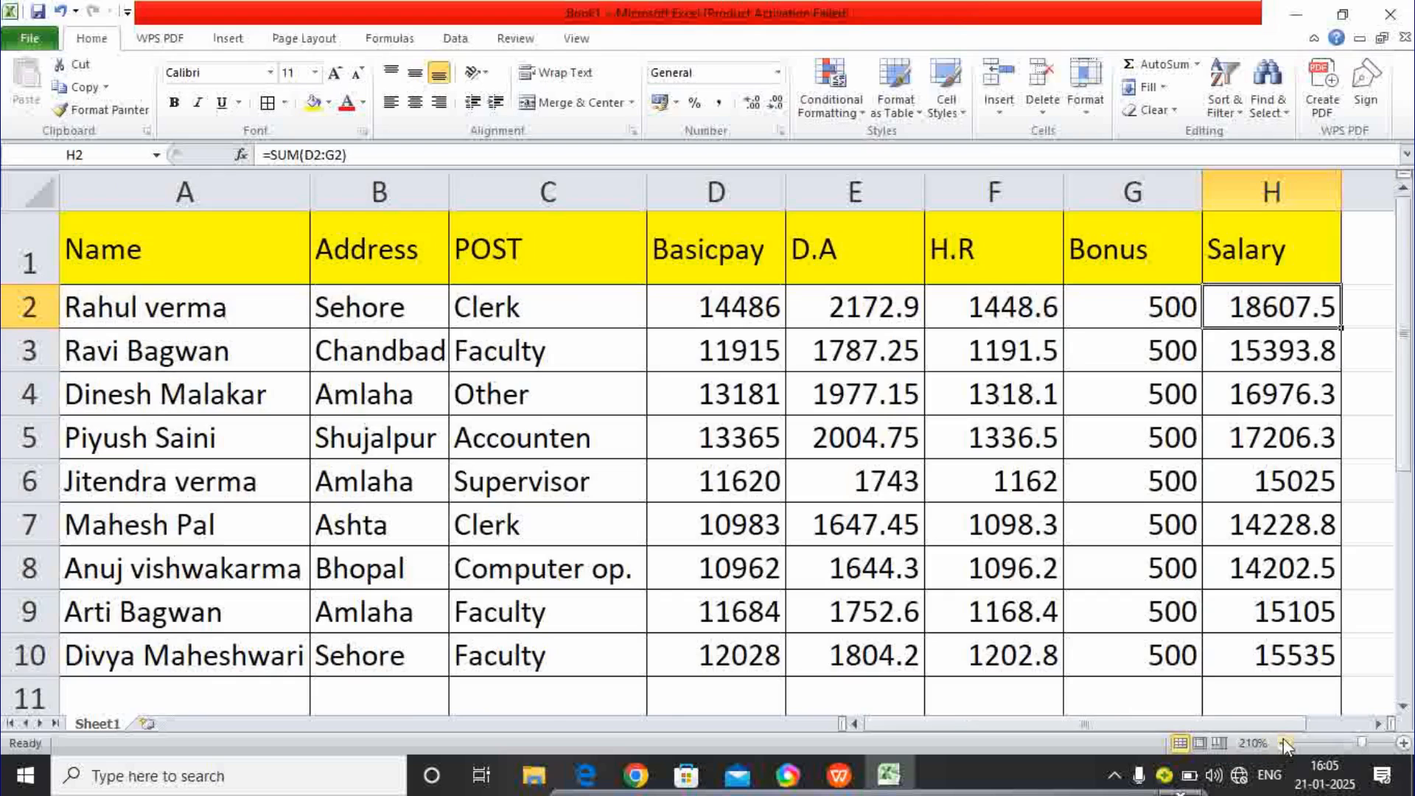
pyautogui.click(789, 441)
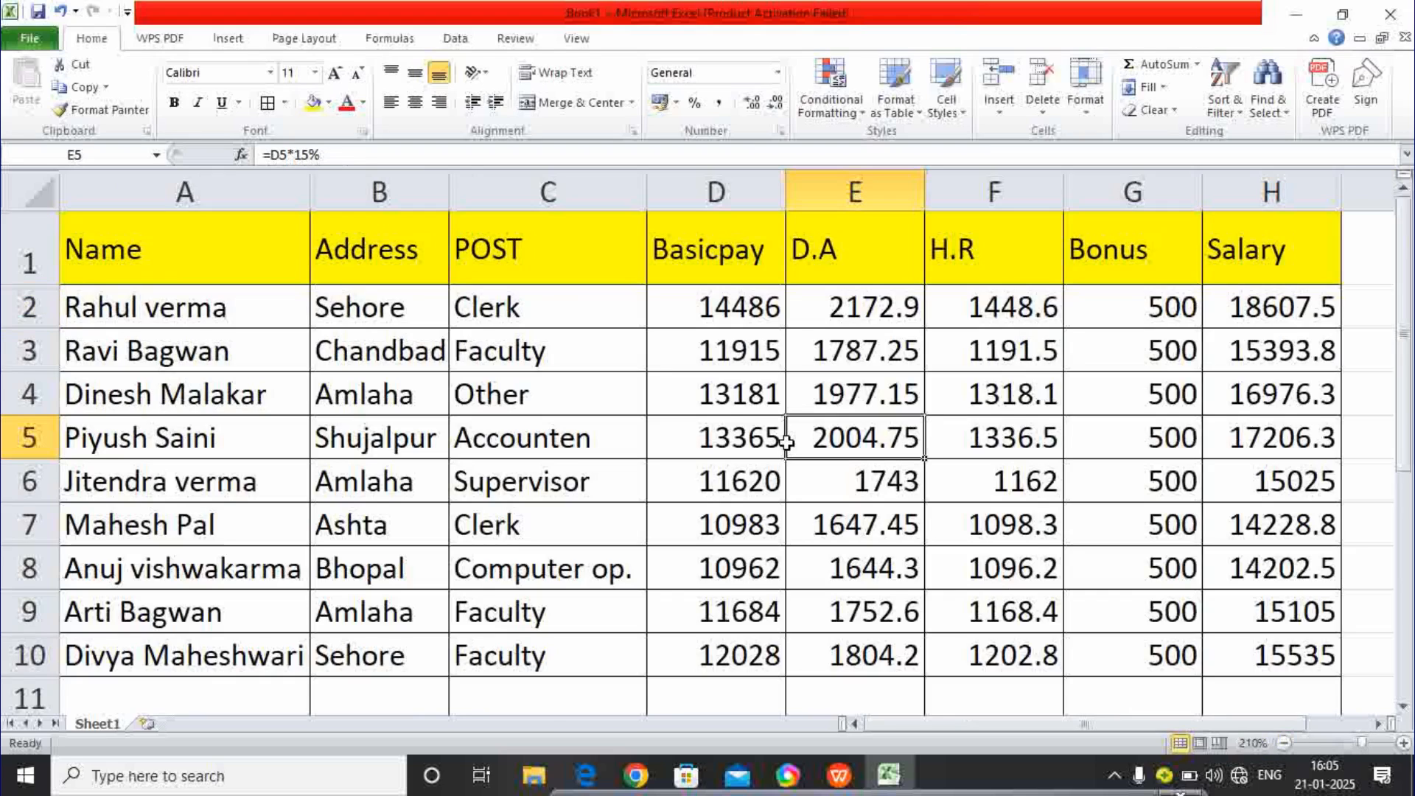
pyautogui.click(639, 381)
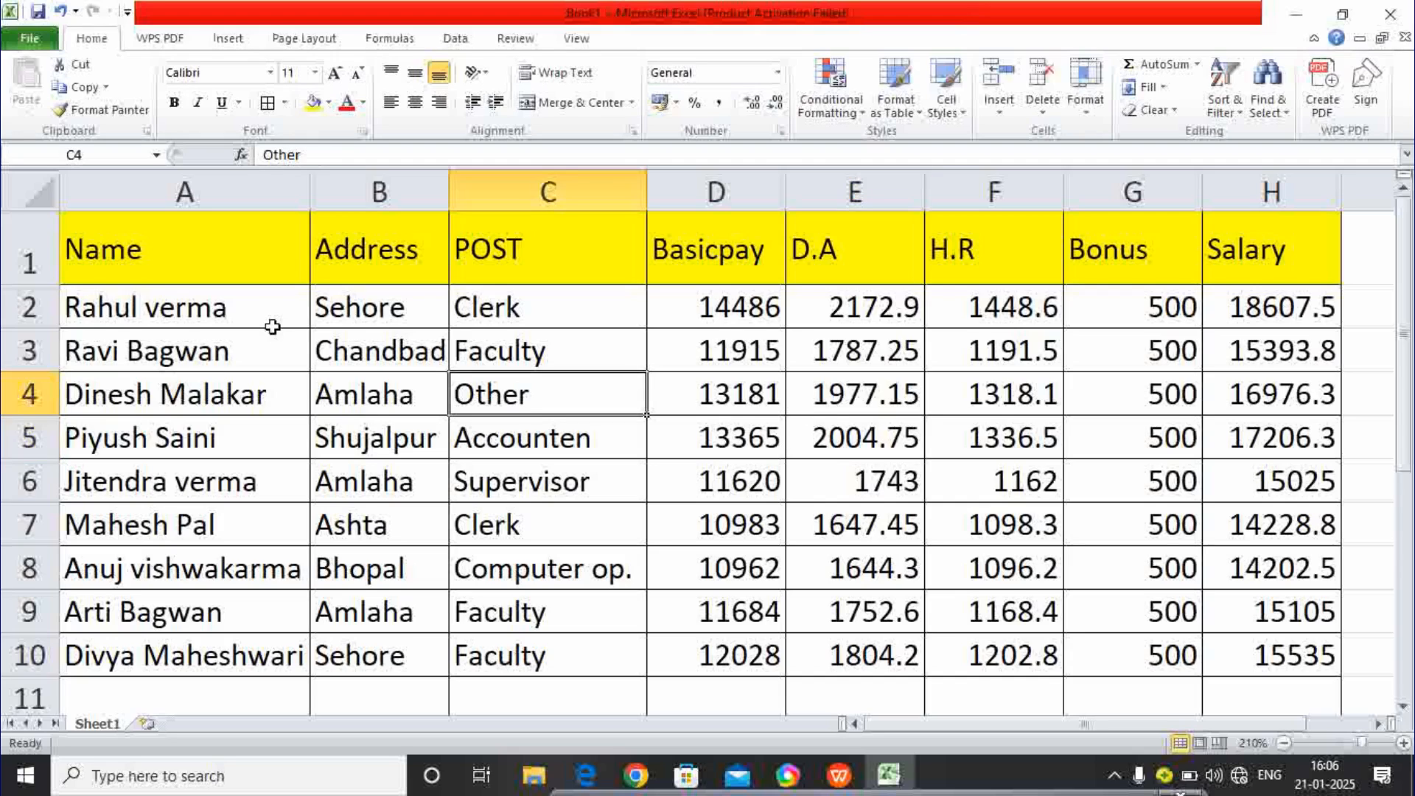
# - Fill the employee names in A2:A10 light green
pyautogui.moveTo(171, 301); pyautogui.dragTo(201, 641)
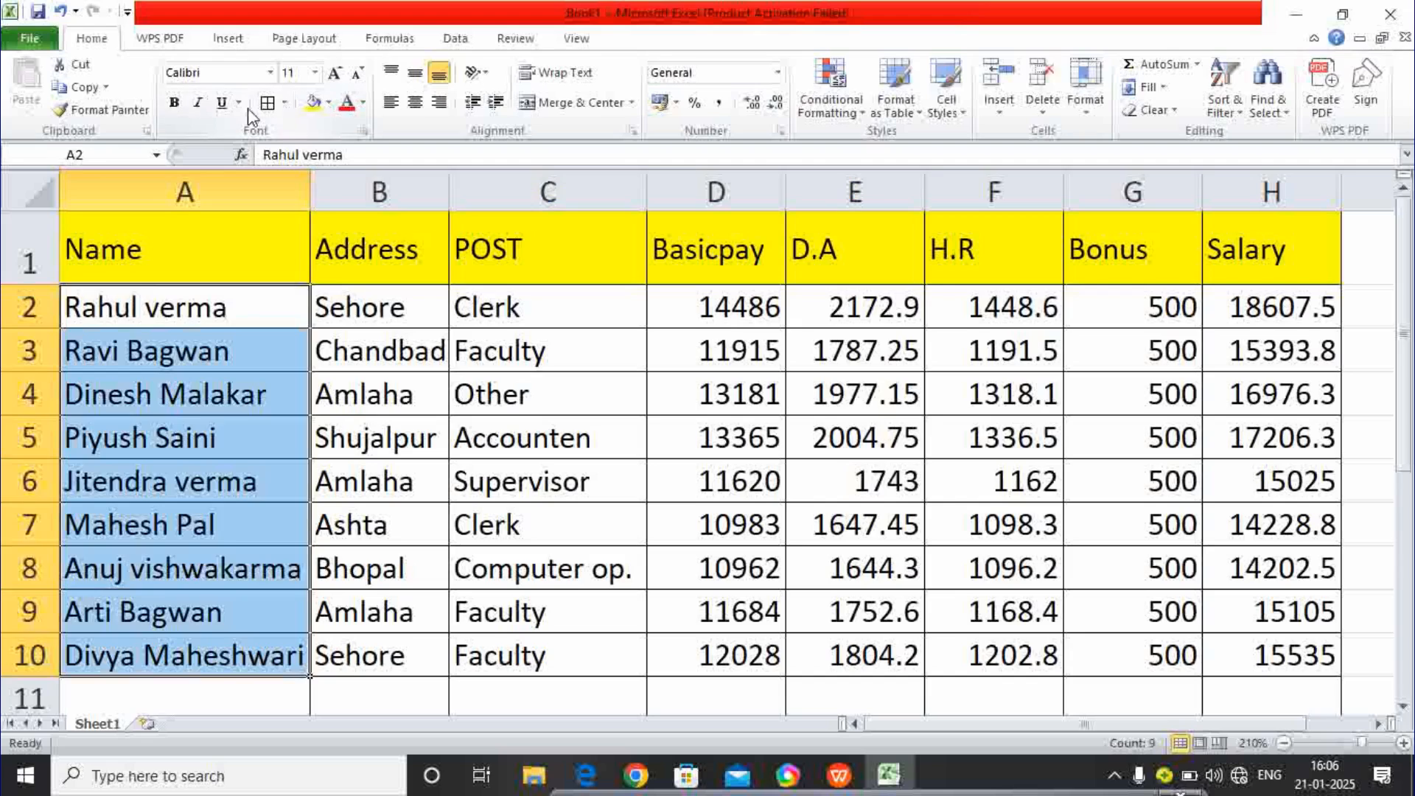
pyautogui.click(329, 103)
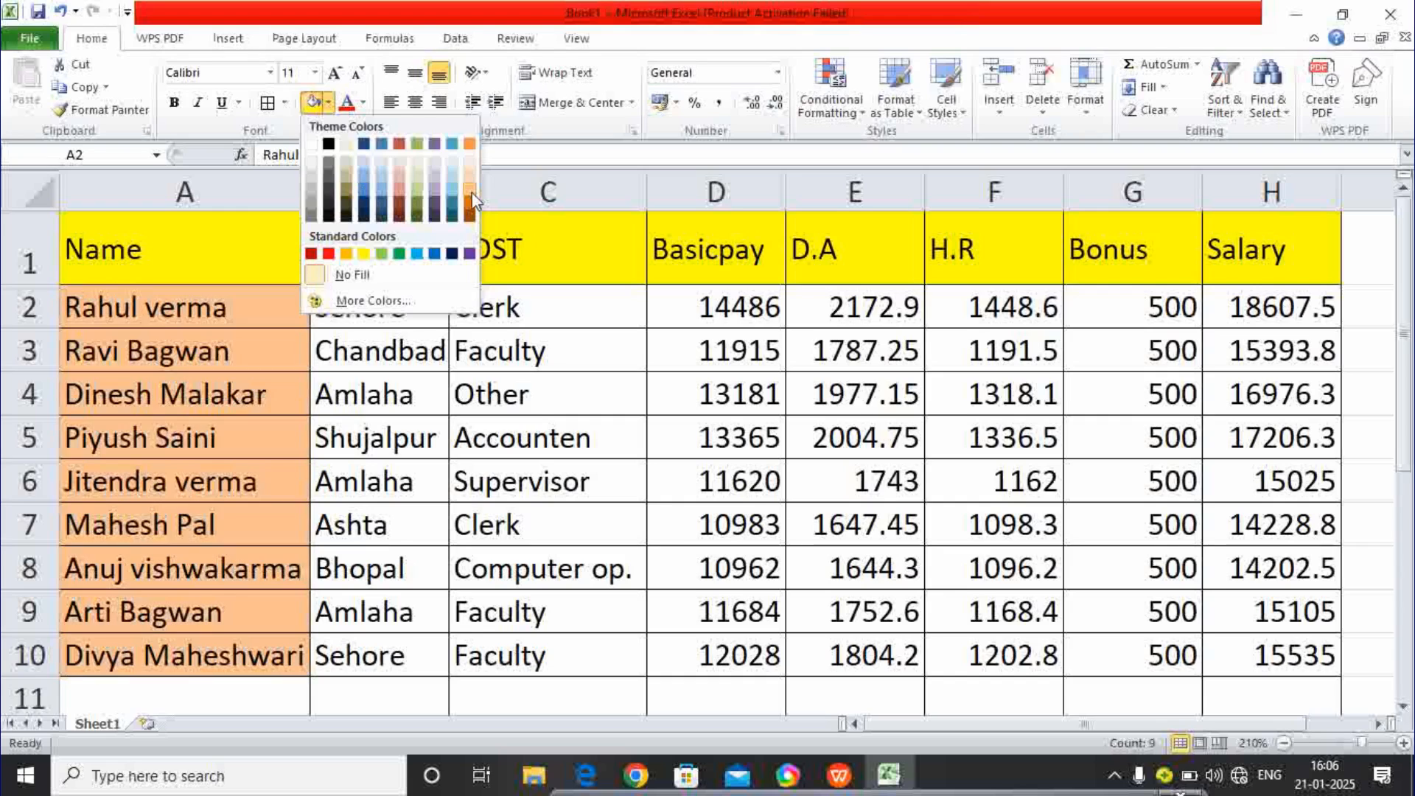
pyautogui.click(382, 254)
pyautogui.click(488, 376)
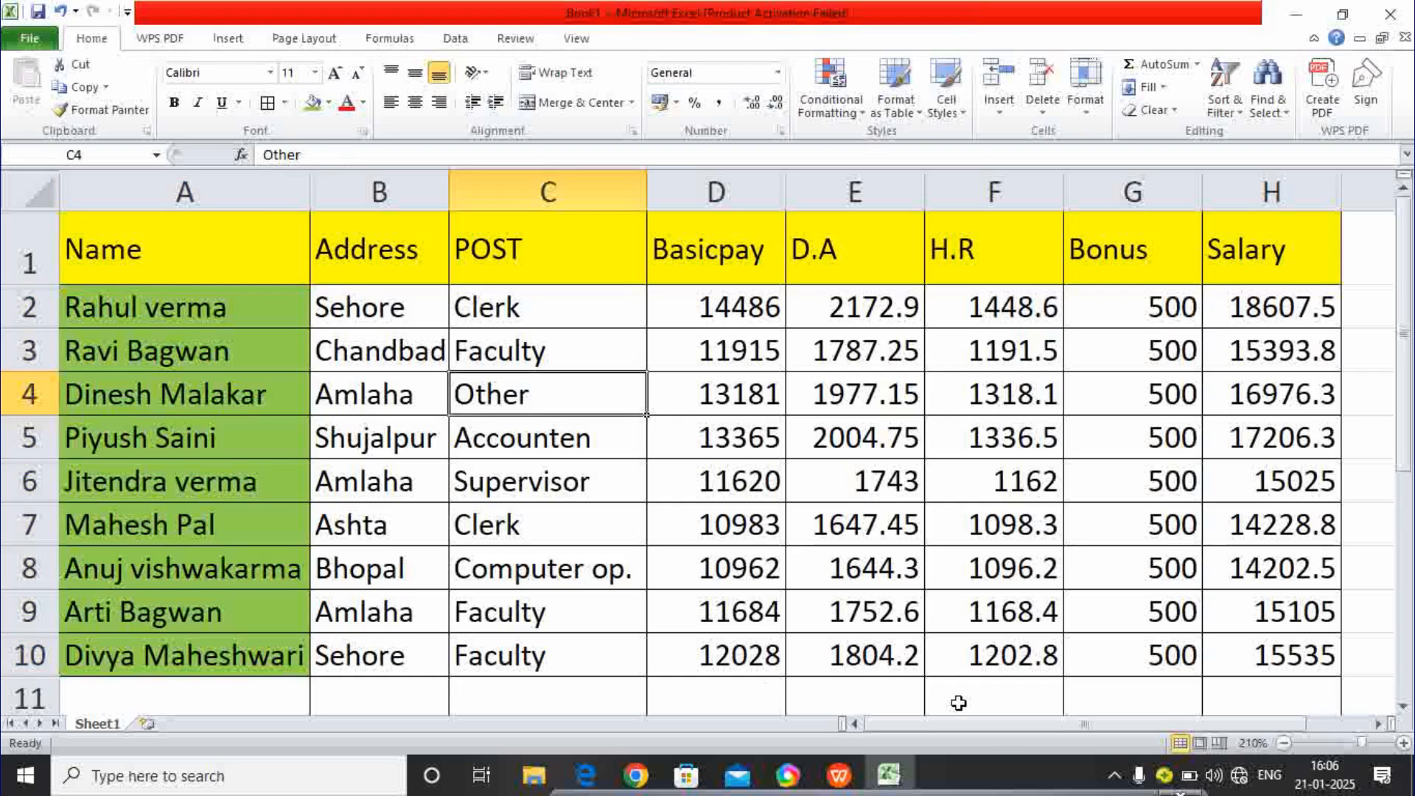
# - Fill the data cells B2:H10 light grey
pyautogui.moveTo(380, 316); pyautogui.dragTo(1262, 649)
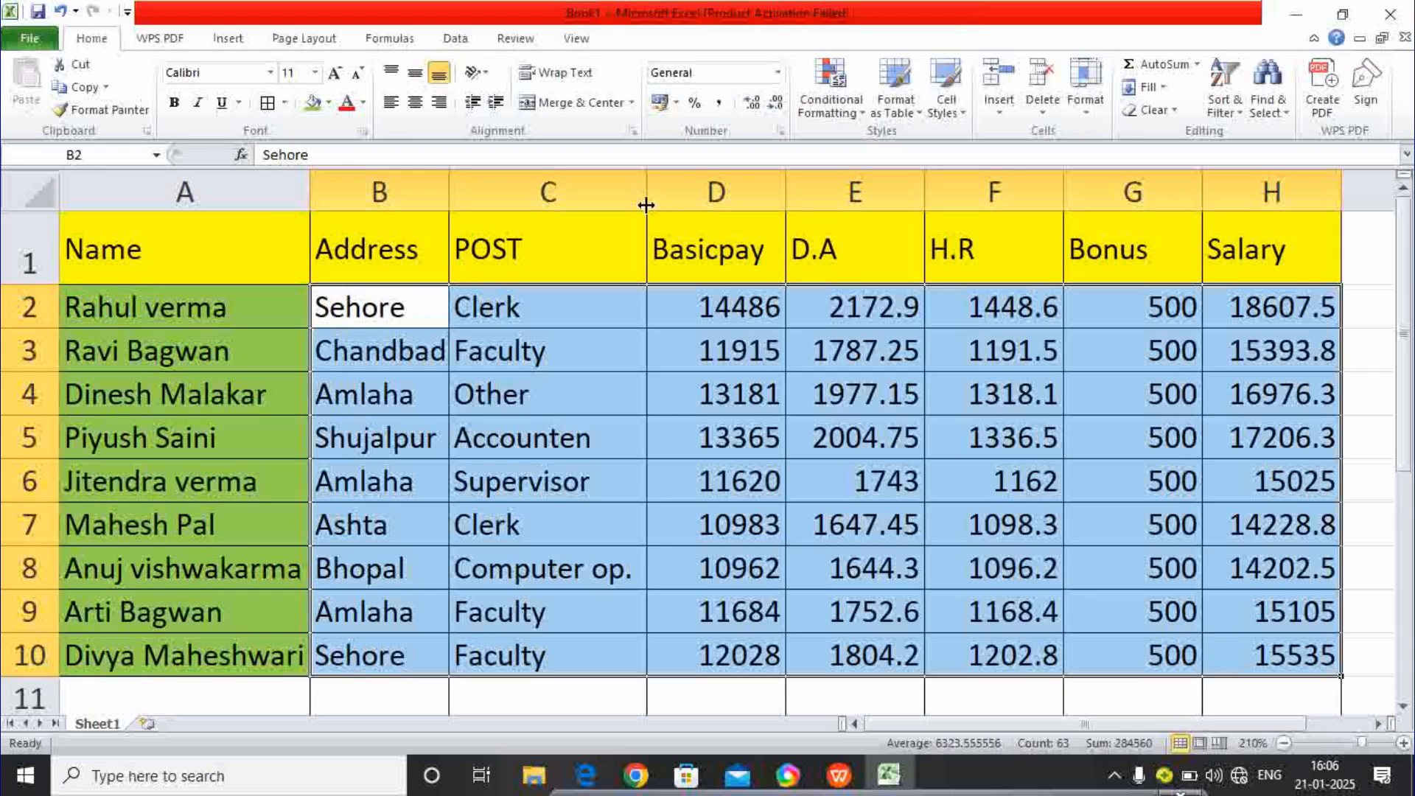
pyautogui.click(327, 107)
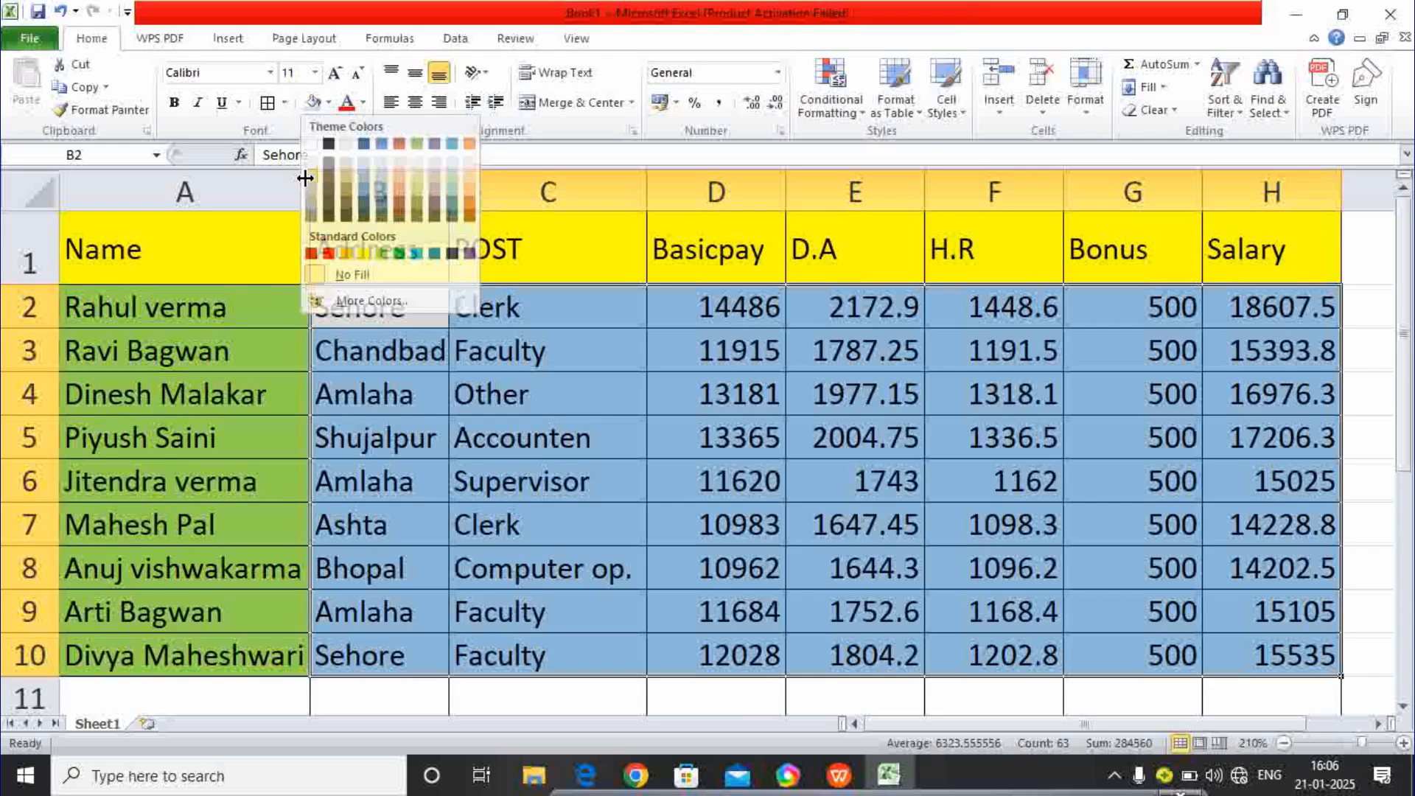
pyautogui.click(310, 178)
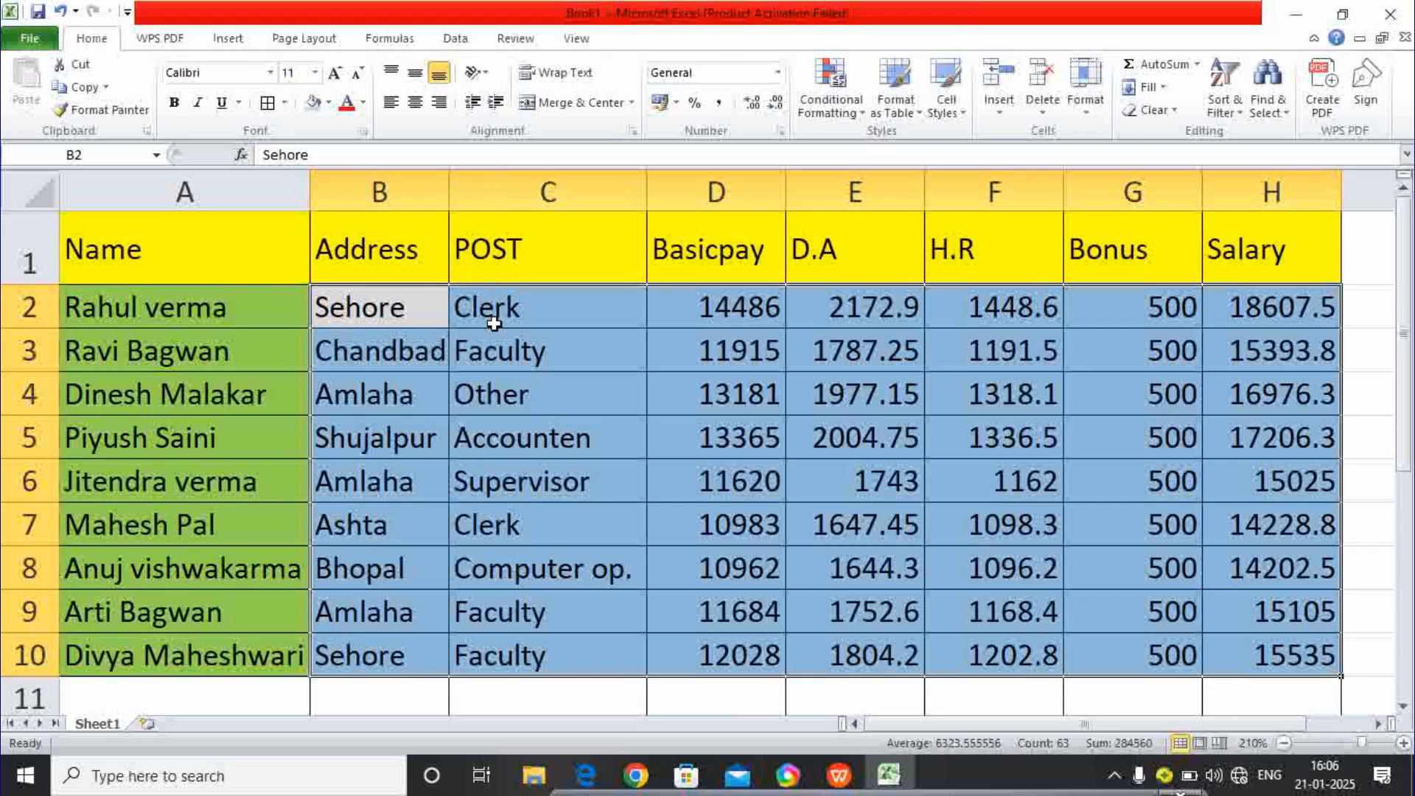
pyautogui.click(494, 323)
# - Make the A1:H1 headers bold, size 12 and centred
pyautogui.moveTo(174, 267); pyautogui.dragTo(1244, 218)
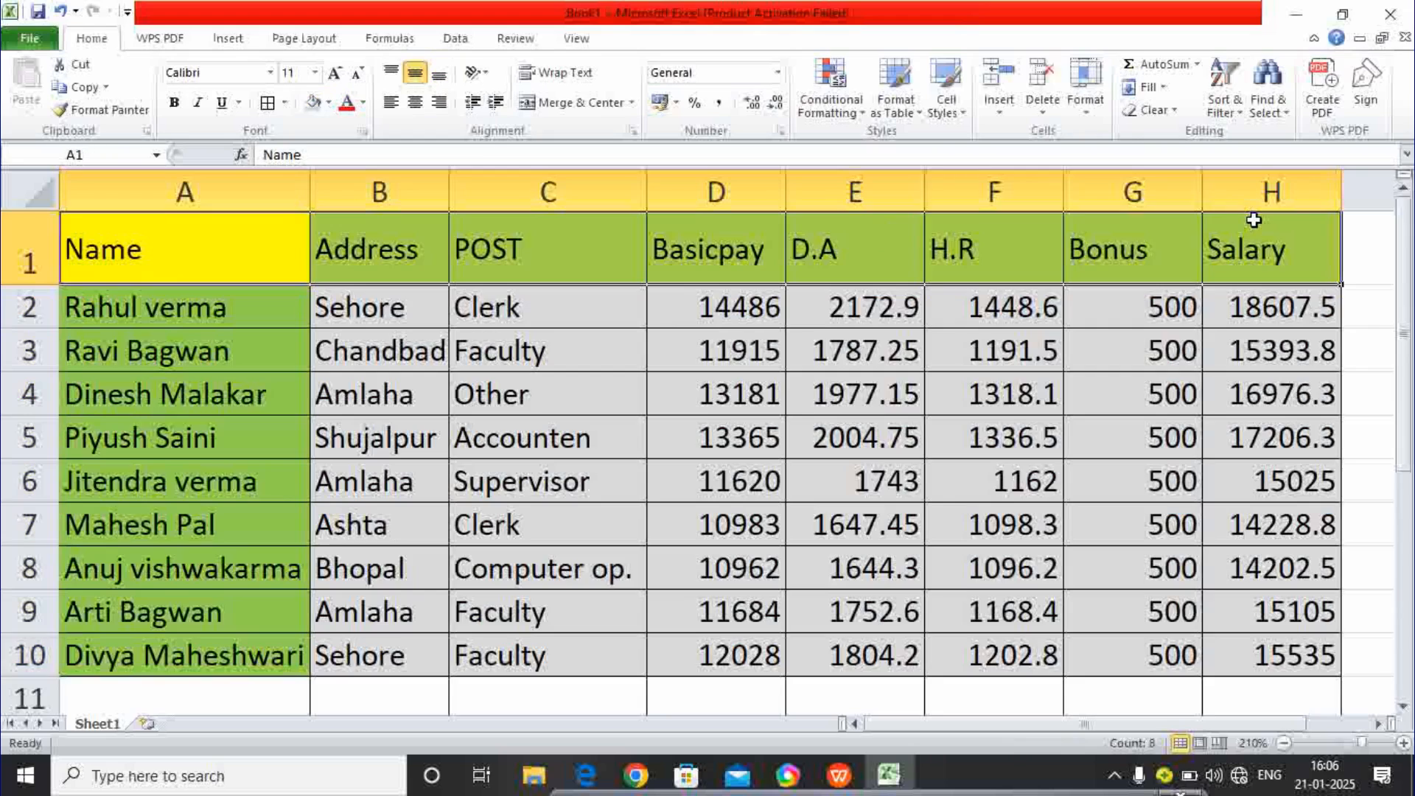
pyautogui.click(175, 104)
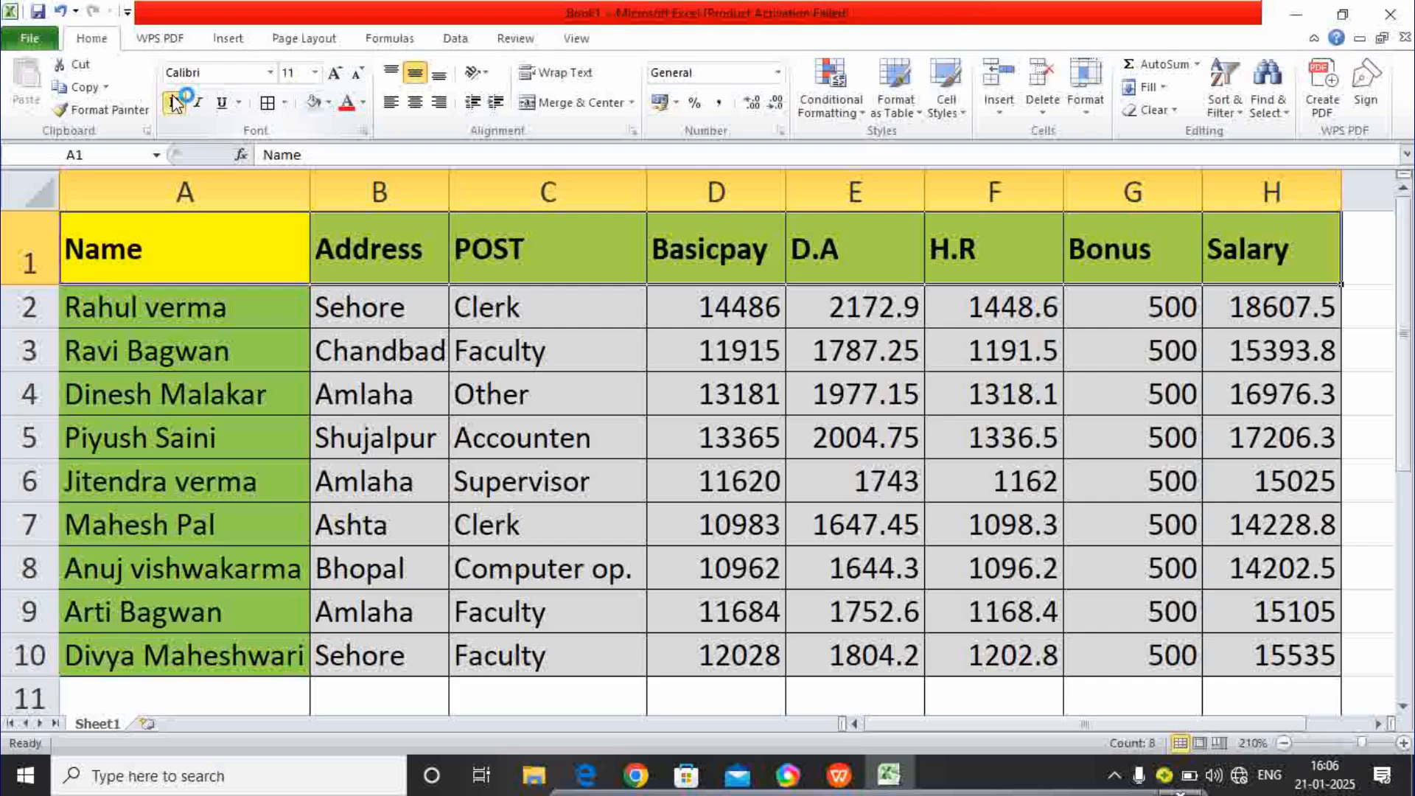
pyautogui.click(337, 73)
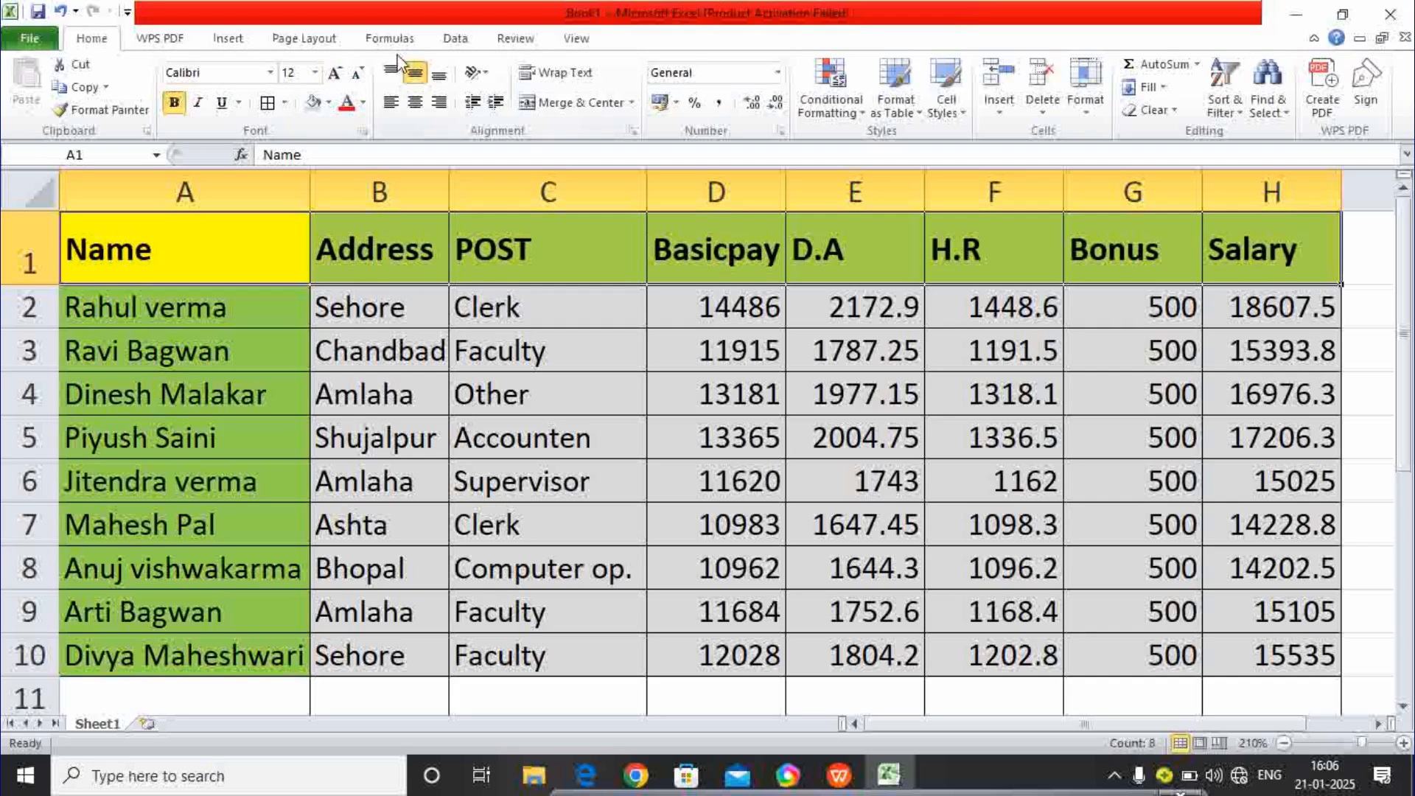
pyautogui.click(416, 105)
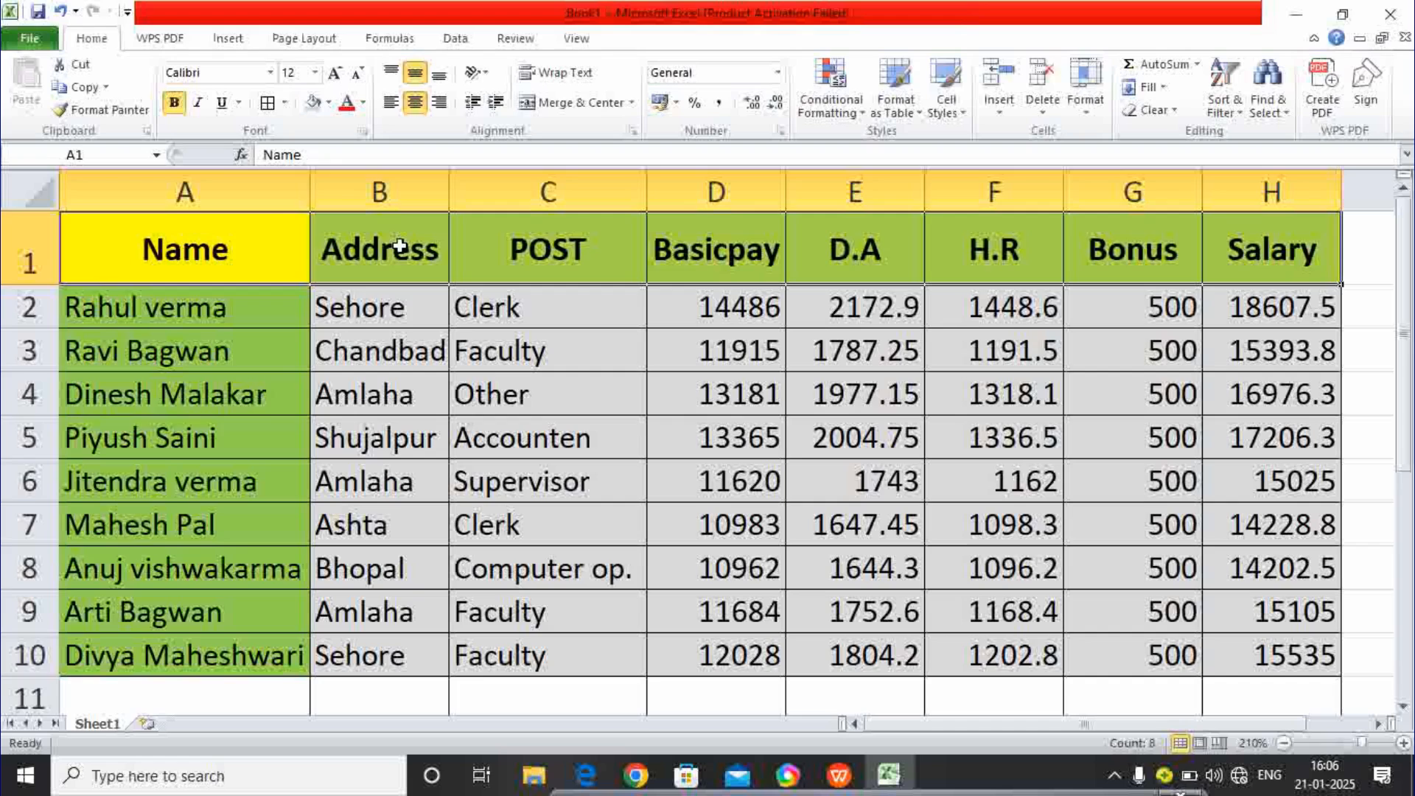
pyautogui.click(638, 429)
# - Centre-align the data in B2:H10
pyautogui.moveTo(412, 313); pyautogui.dragTo(1260, 653)
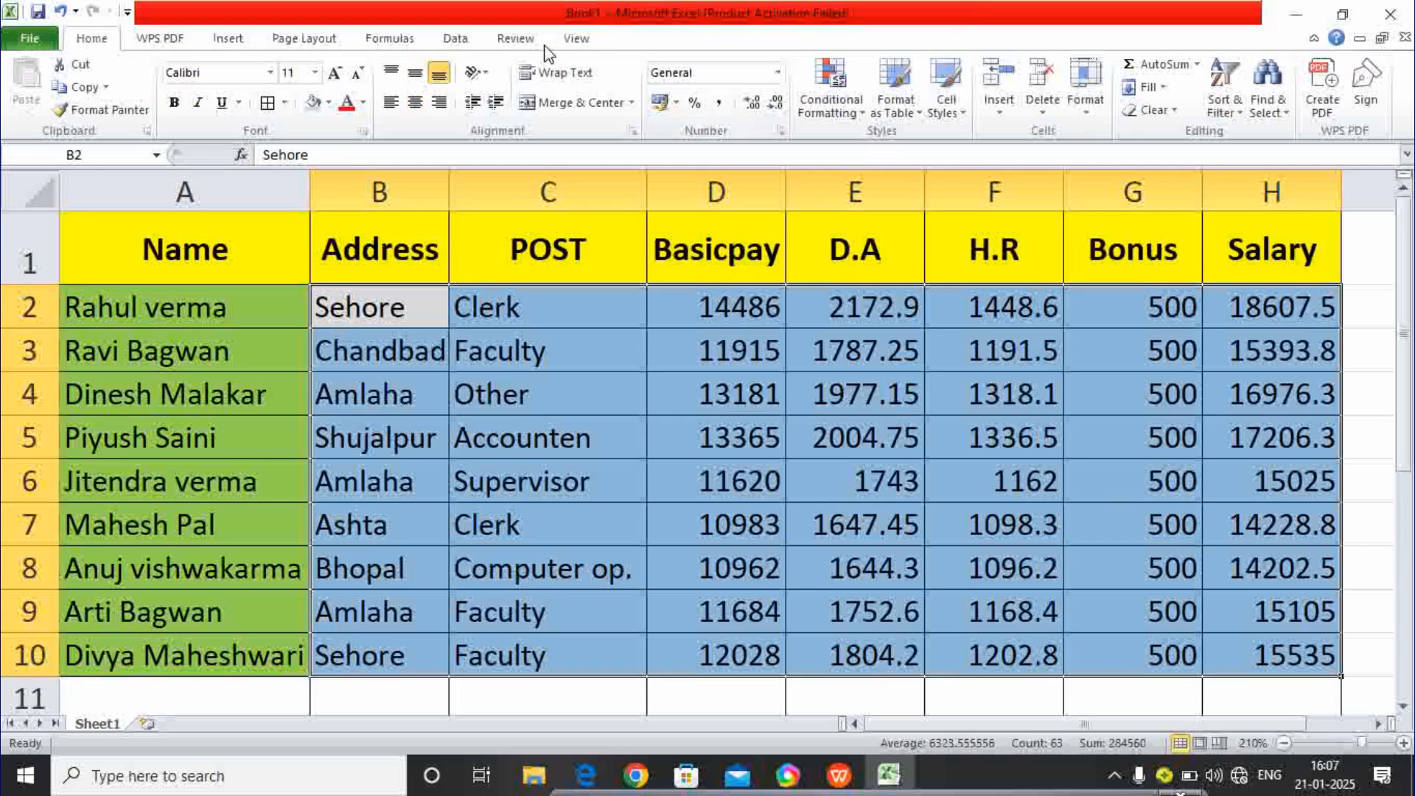
pyautogui.click(414, 103)
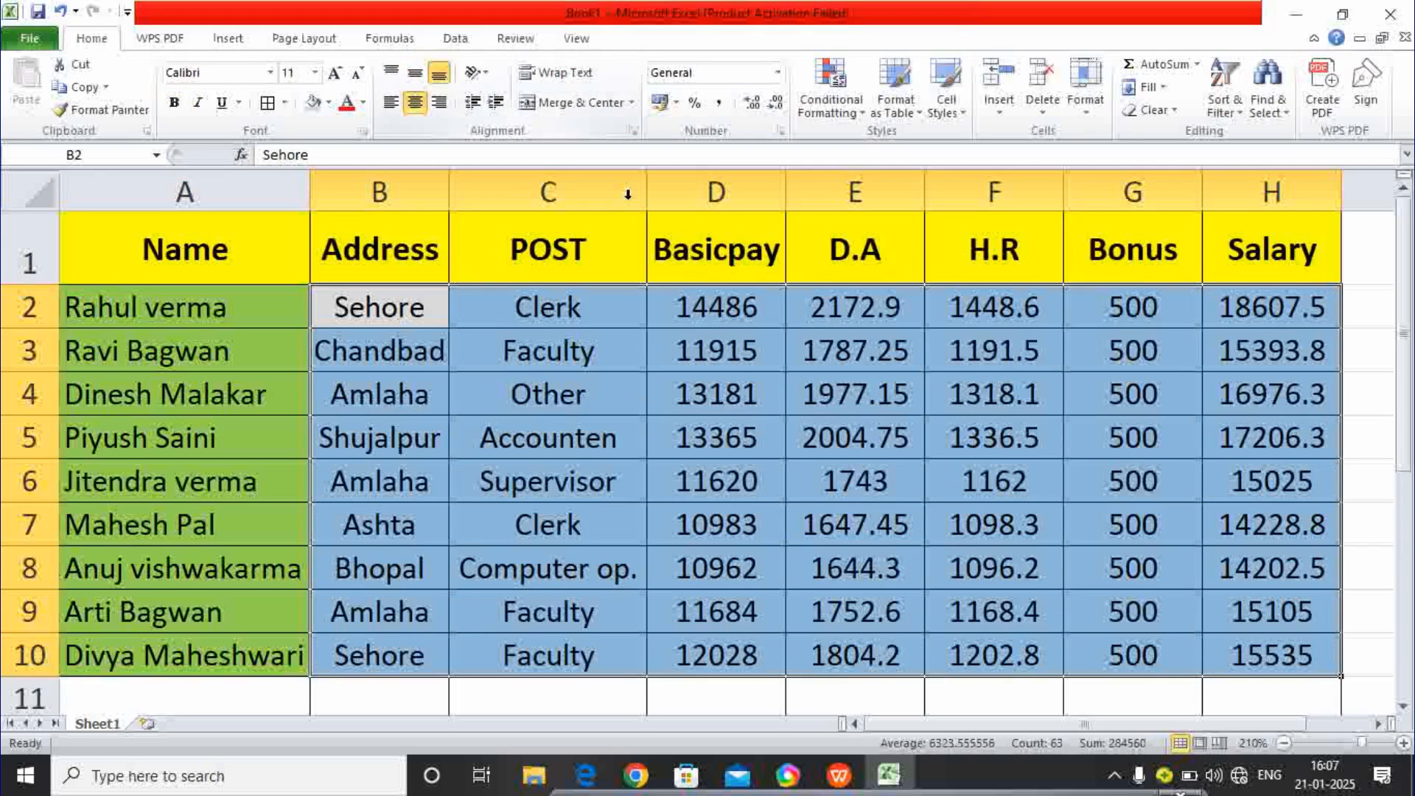
pyautogui.click(851, 402)
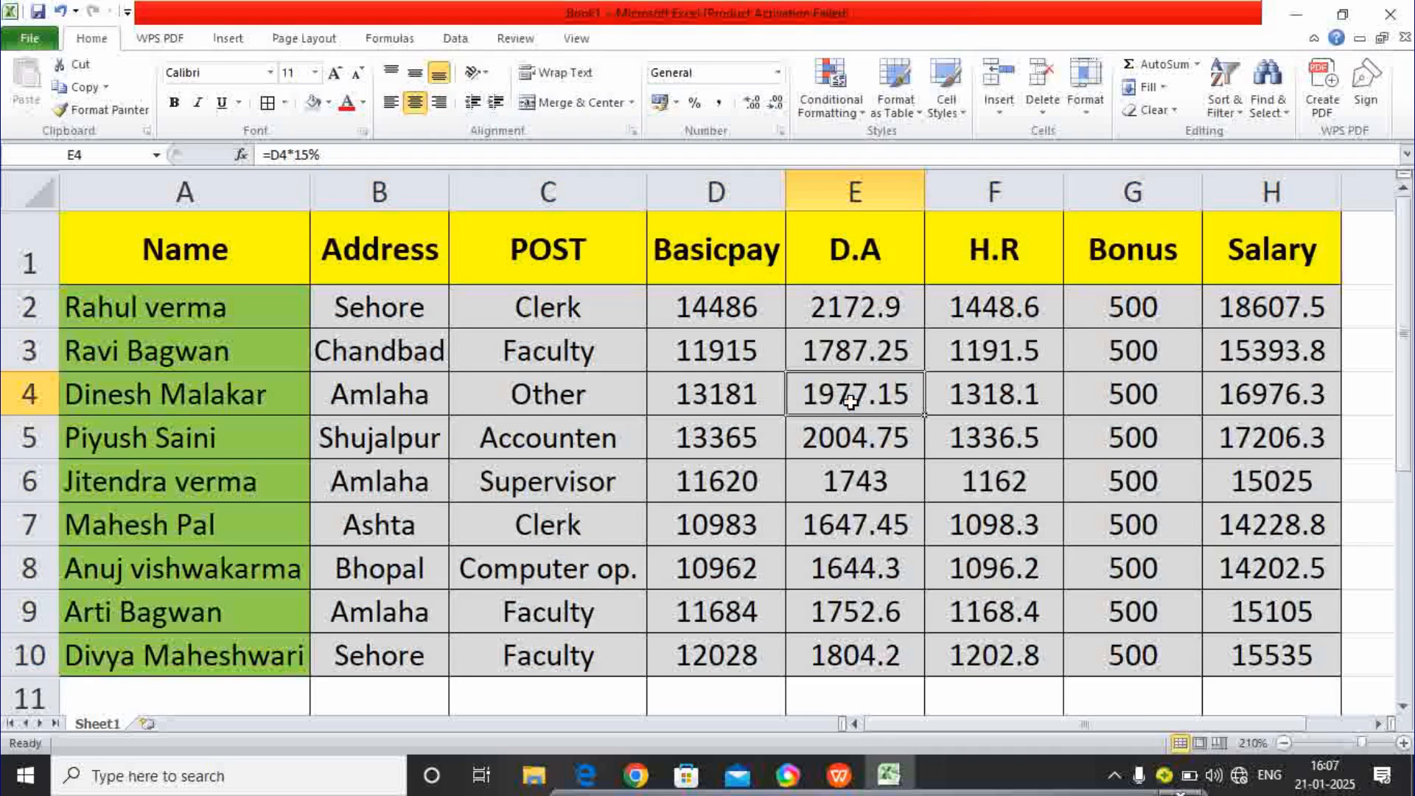